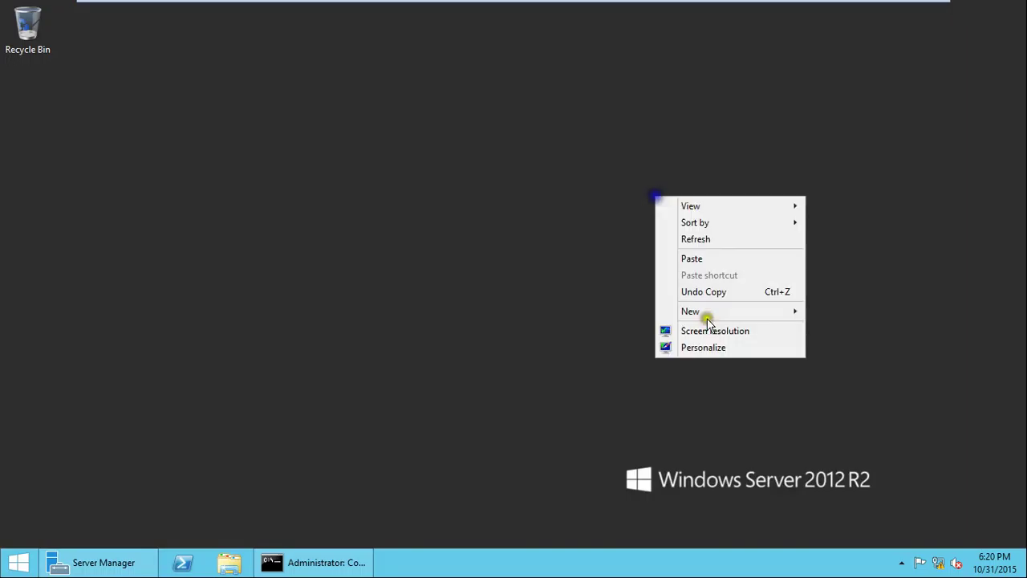
Create a text document on the desktop, write "FSRM" and "file server resourcemanager" in it, and minimize it.
mouse_move(709, 312)
left_click(820, 397)
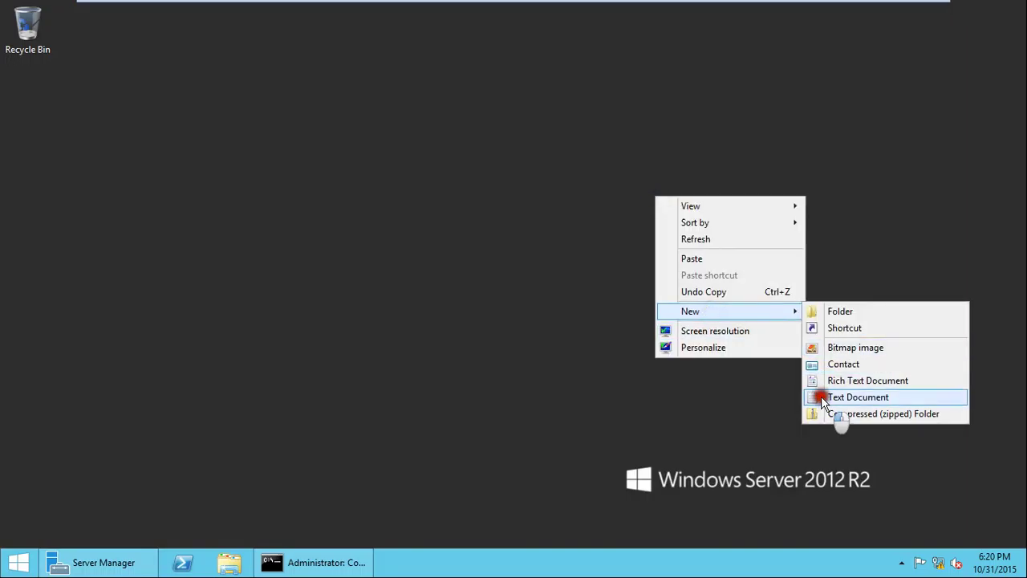
left_click(650, 178)
double_click(650, 178)
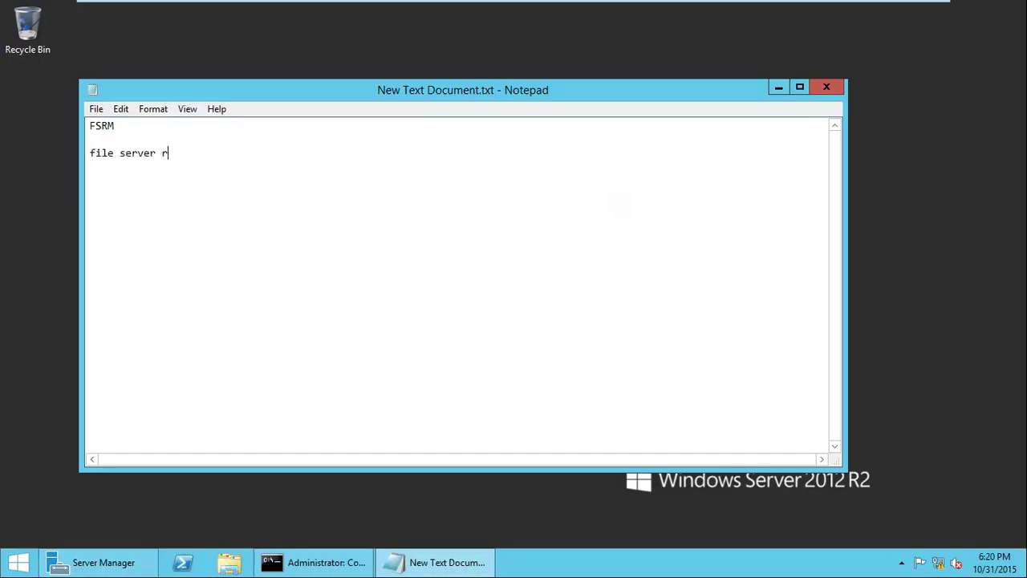
type("rcemanager")
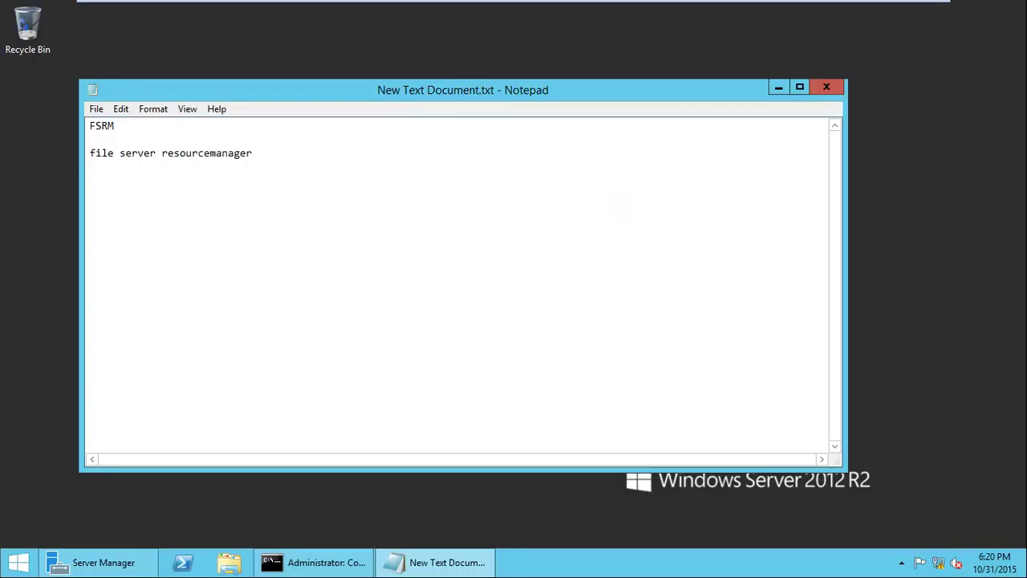
left_click(210, 152)
left_click(429, 563)
Switch to Server Manager and start adding roles with a role-based installation on the preselected server, up to the server roles selection.
left_click(103, 564)
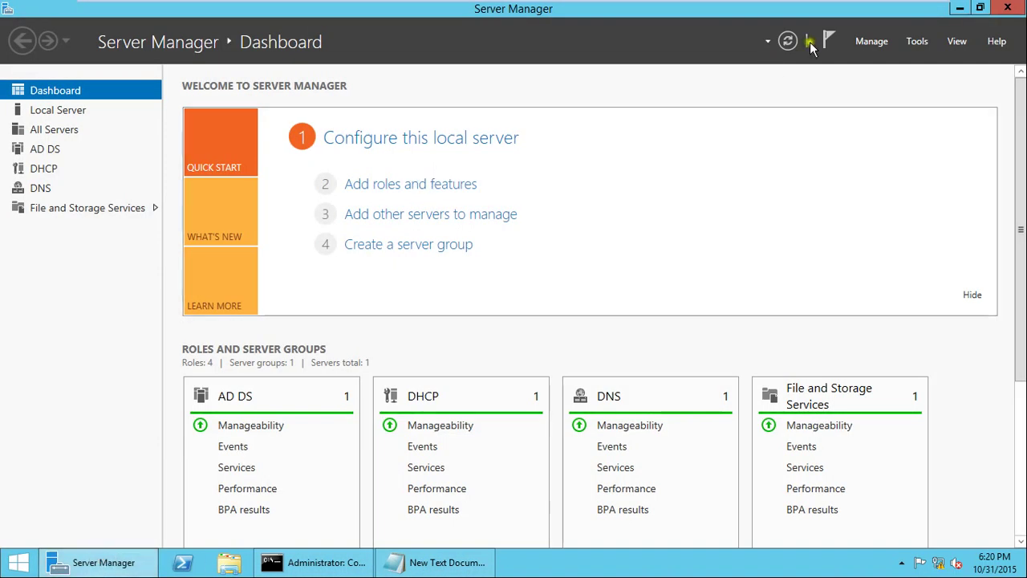
left_click(400, 187)
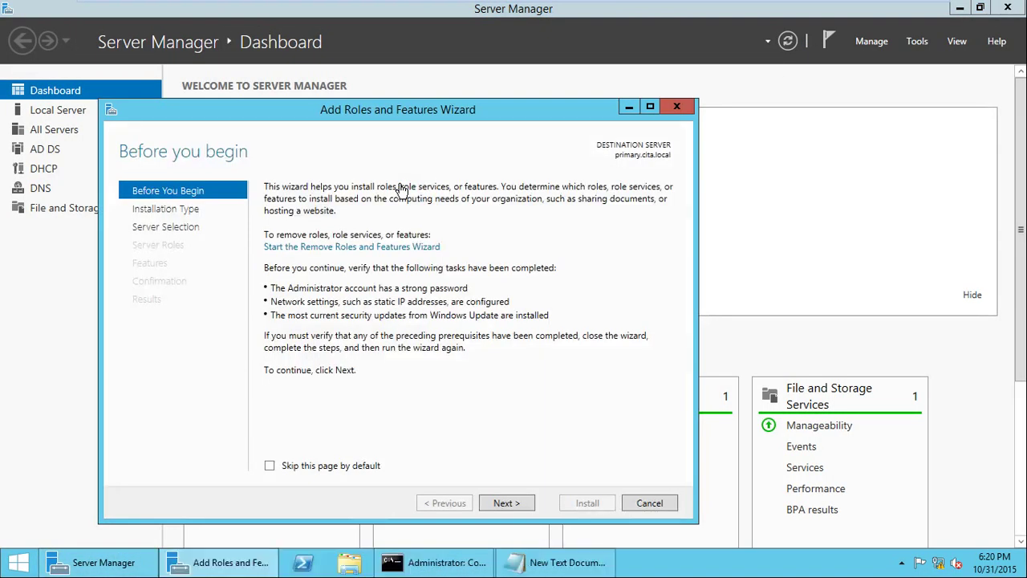
left_click(506, 502)
left_click(505, 502)
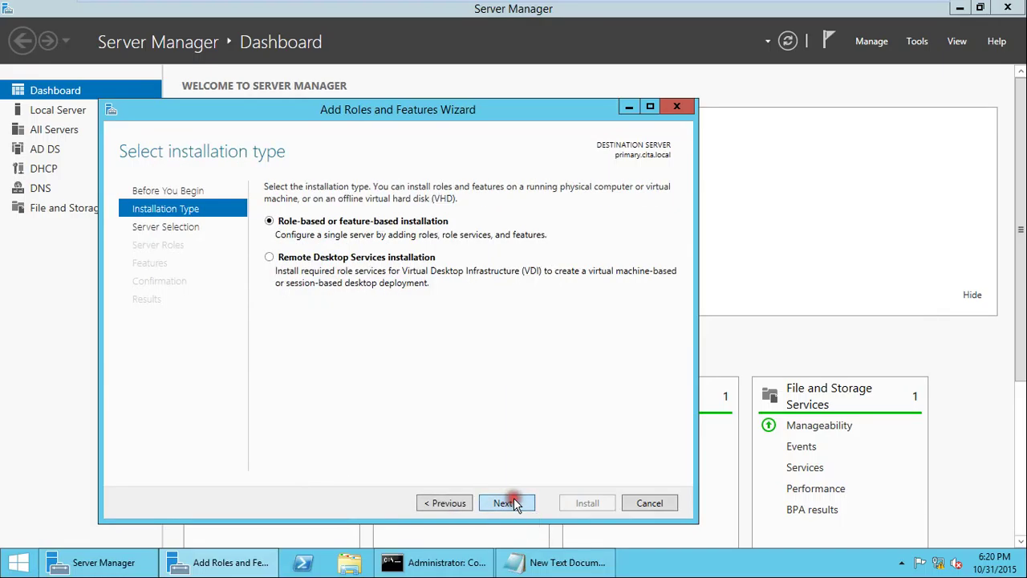
left_click(506, 503)
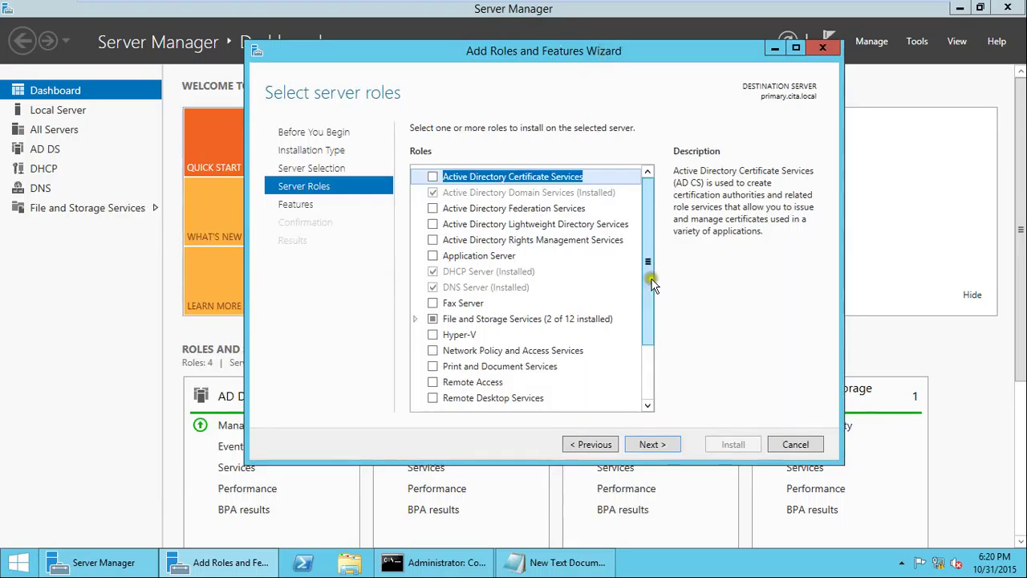
Select File Server Resource Manager under File and iSCSI Services, including its required management tools.
scroll(652, 313, "down", 1)
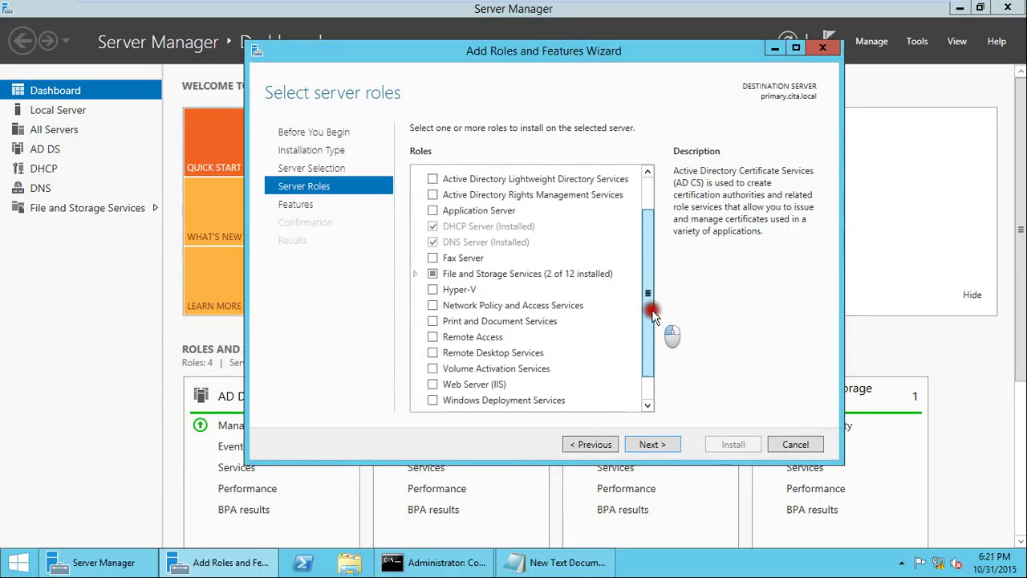
left_click(415, 275)
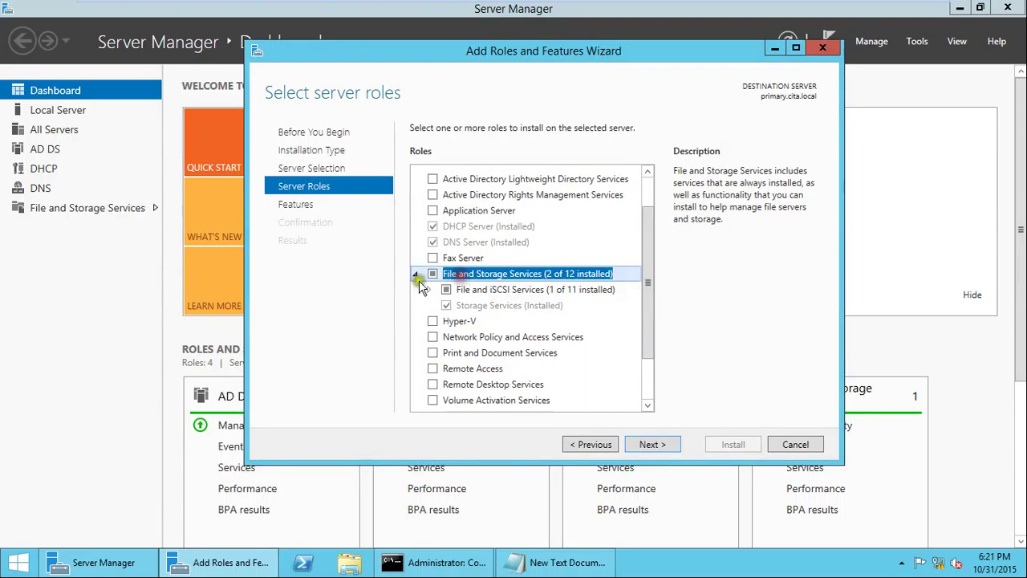
double_click(499, 294)
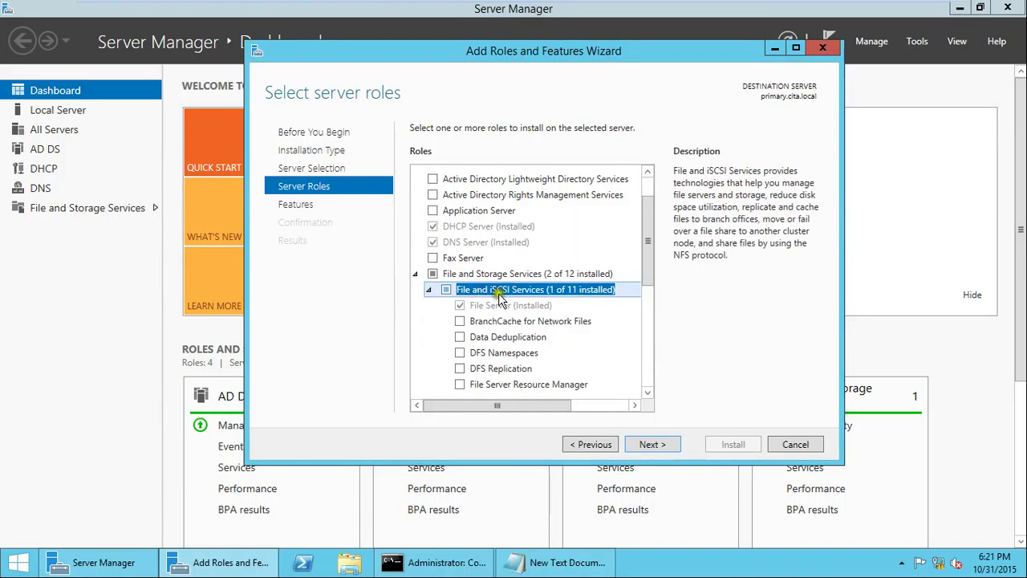
scroll(499, 294, "down", 2)
left_click(459, 303)
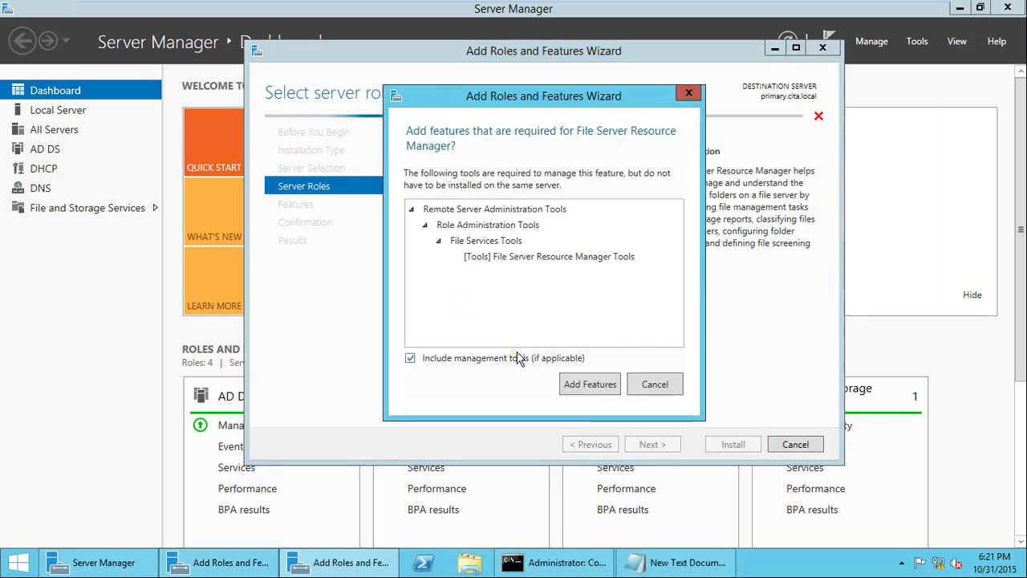
left_click(599, 390)
Skip additional features and start installing File Server Resource Manager.
left_click(665, 448)
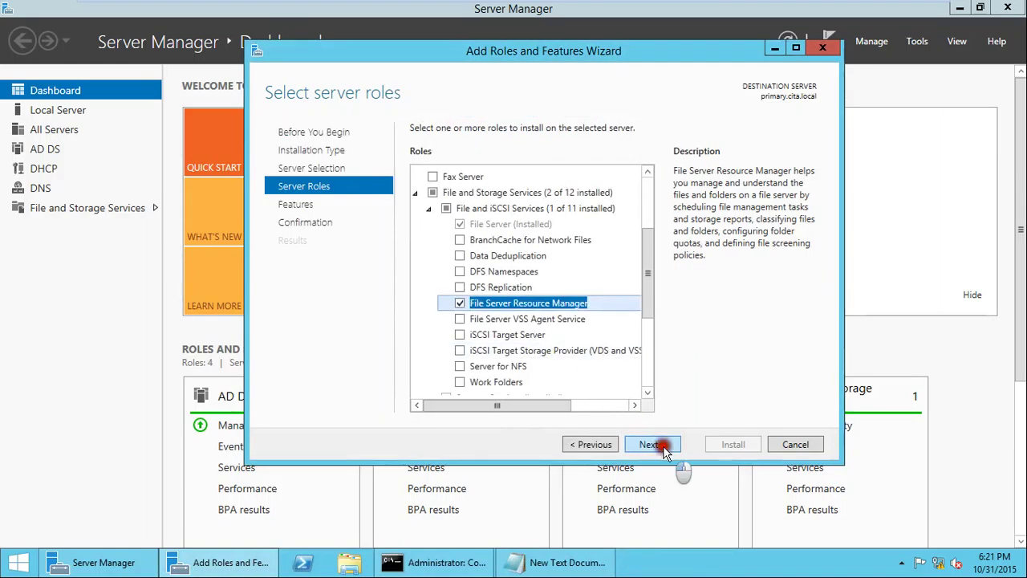
left_click(664, 448)
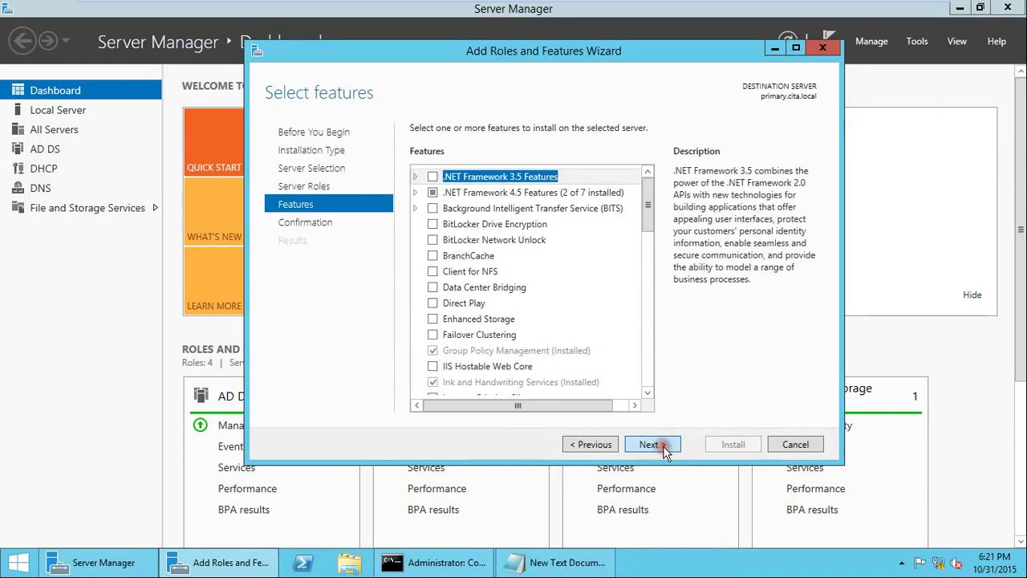
left_click(707, 451)
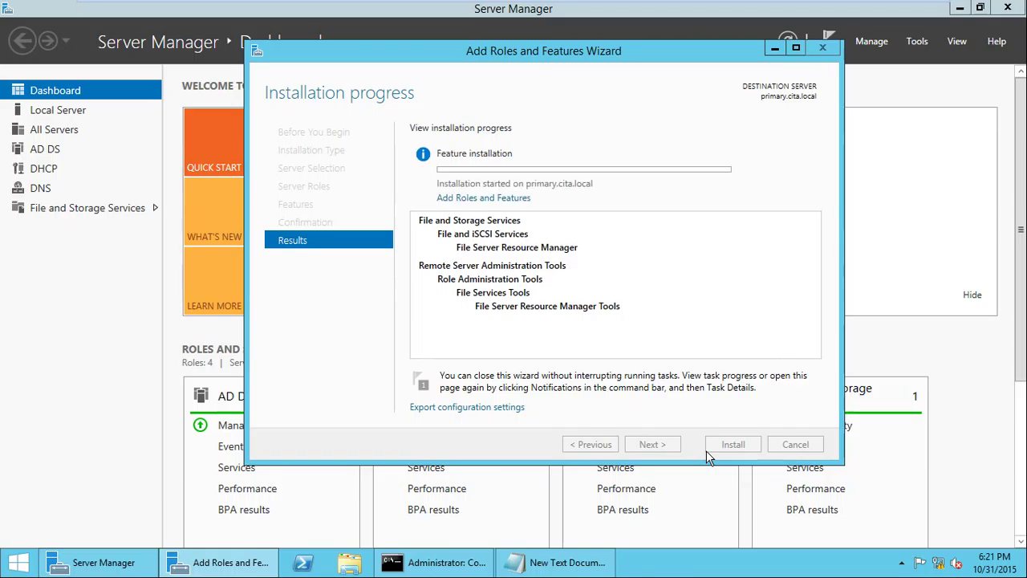
mouse_move(831, 7)
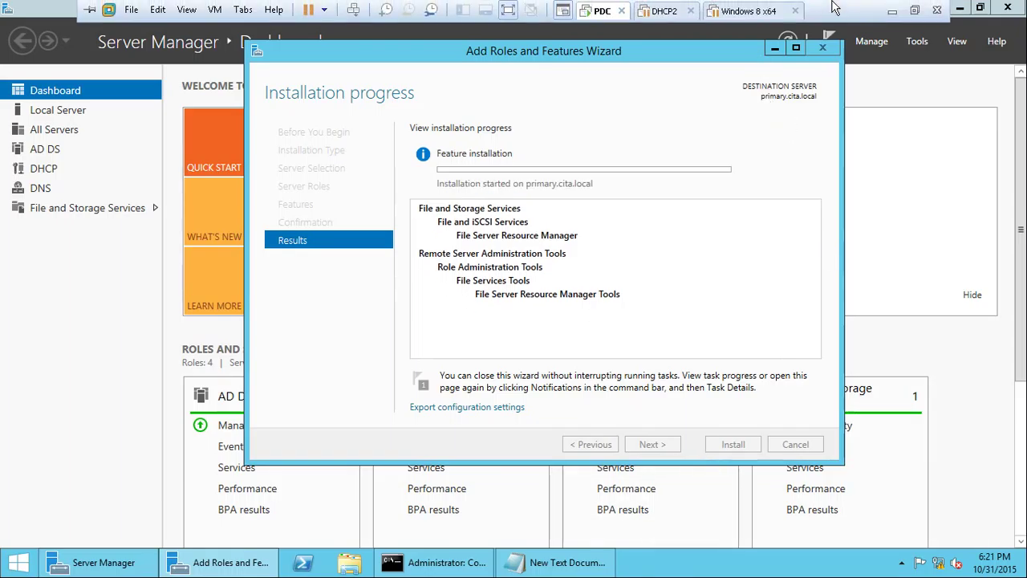
left_click(919, 9)
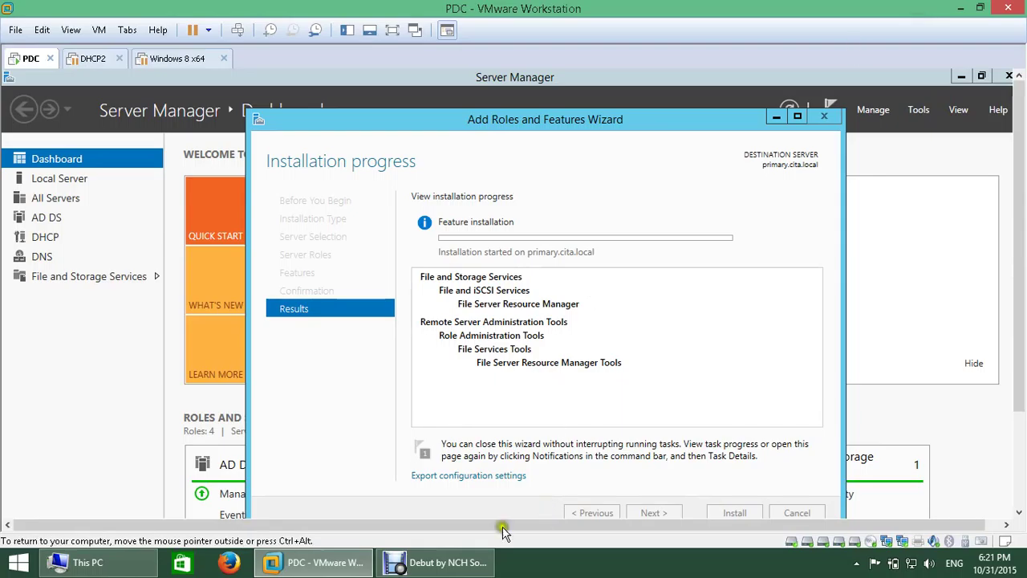
left_click(426, 562)
left_click(377, 500)
left_click(341, 569)
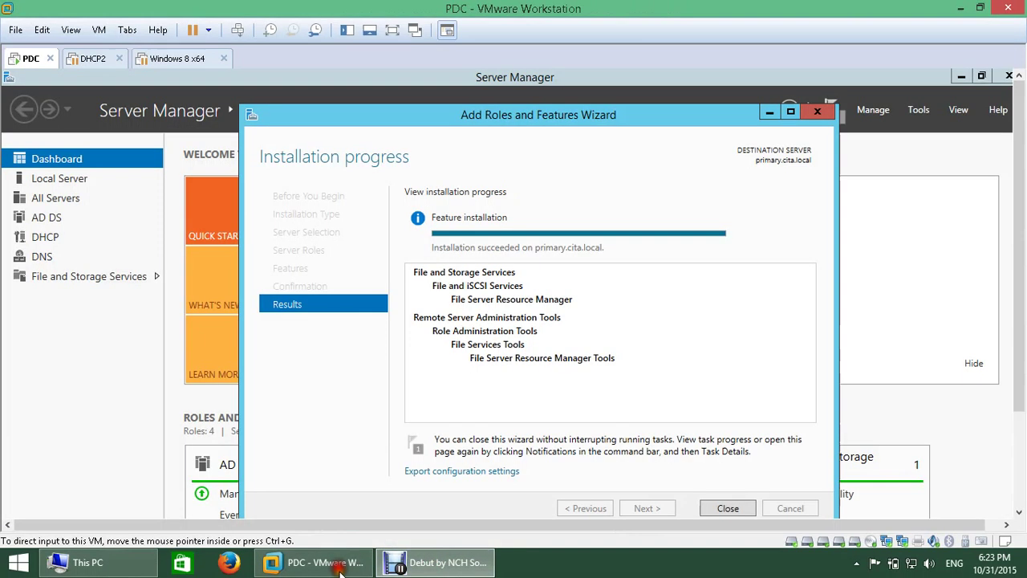
Close the finished installation wizard and open the File Server Resource Manager console with the virtual machine in full screen.
left_click(728, 509)
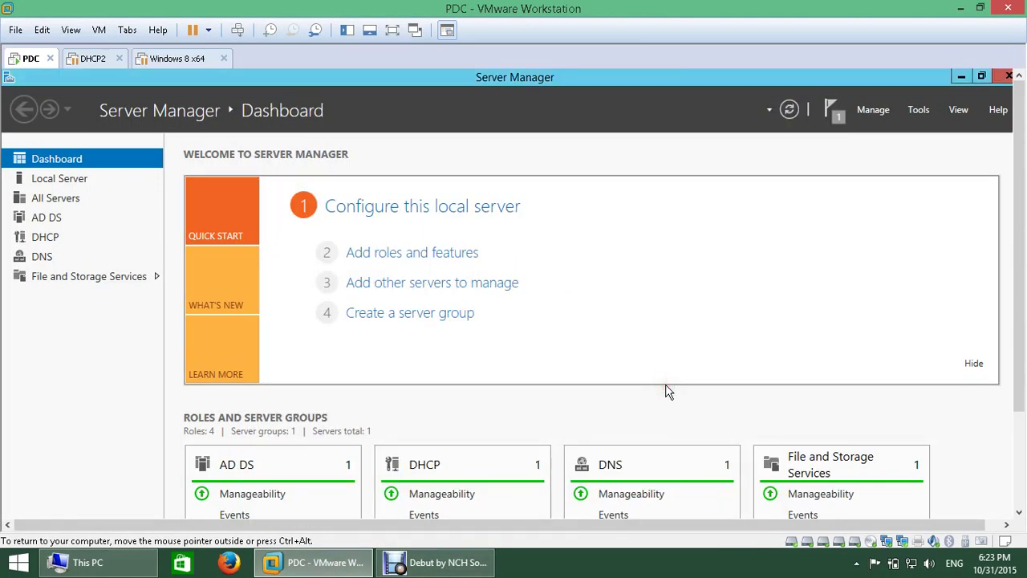
key("ctrl+alt+Return")
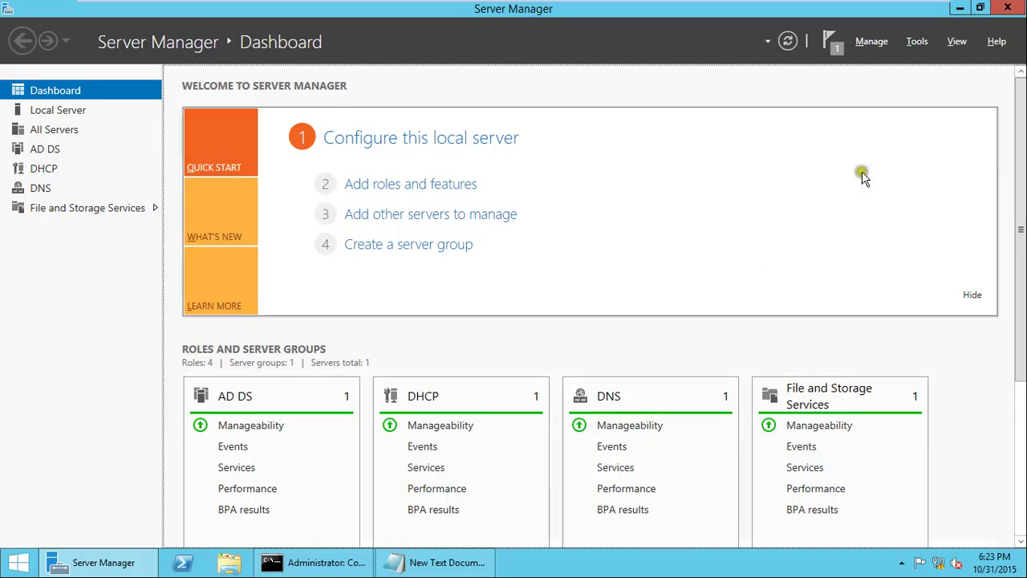
left_click(925, 44)
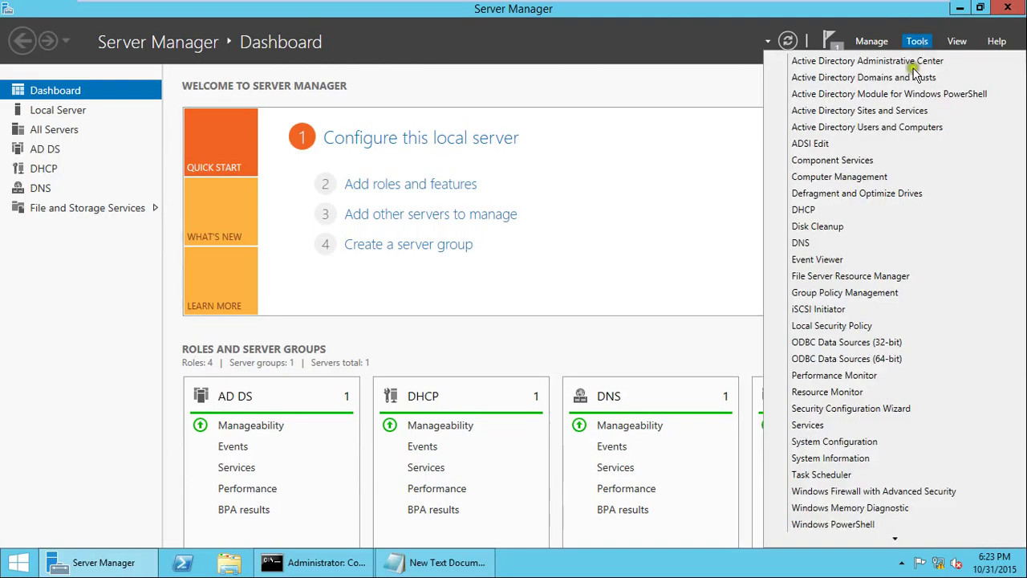
left_click(849, 275)
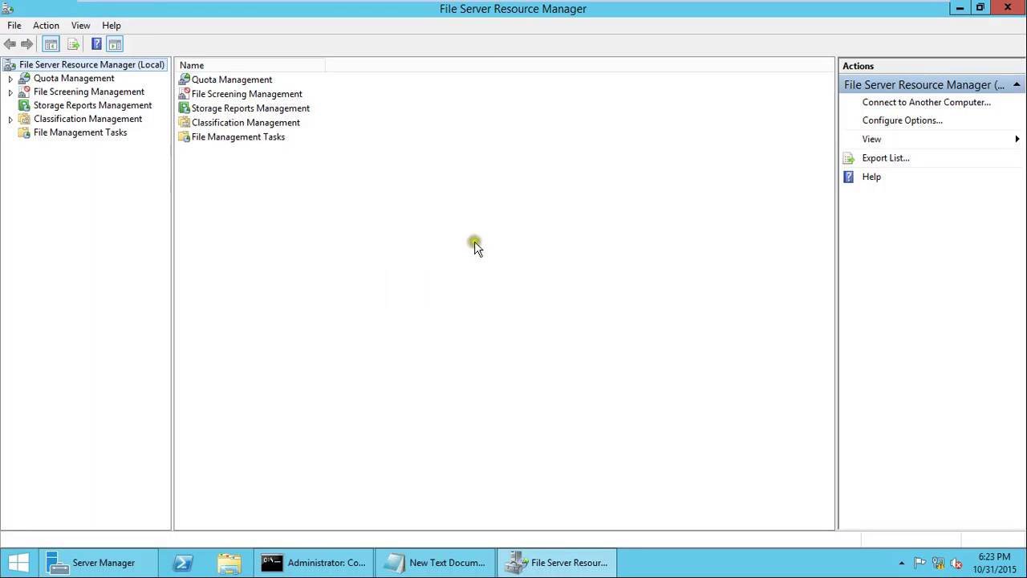
Expand Quota Management and start creating a new quota under Quotas.
left_click(13, 79)
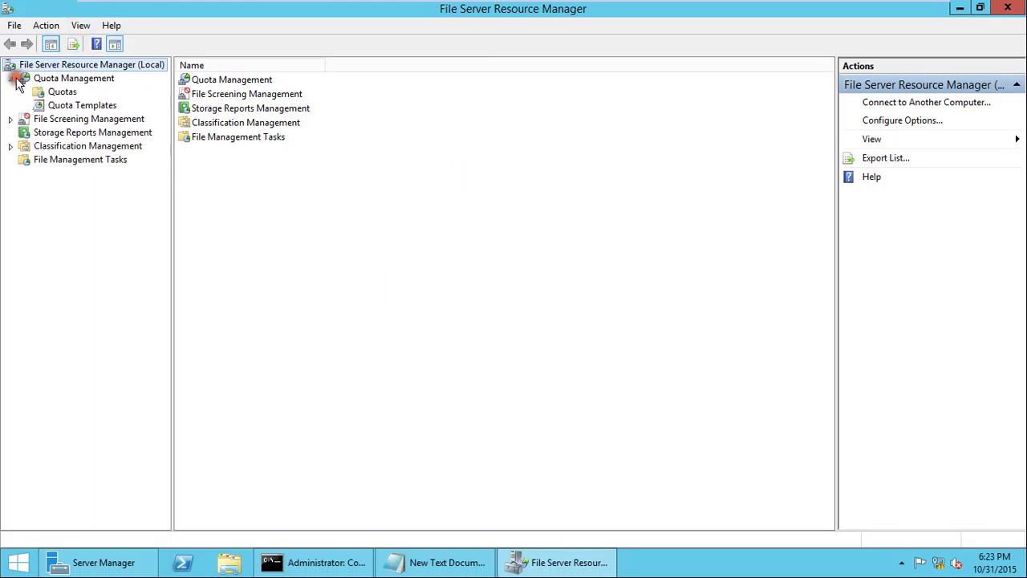
left_click(61, 79)
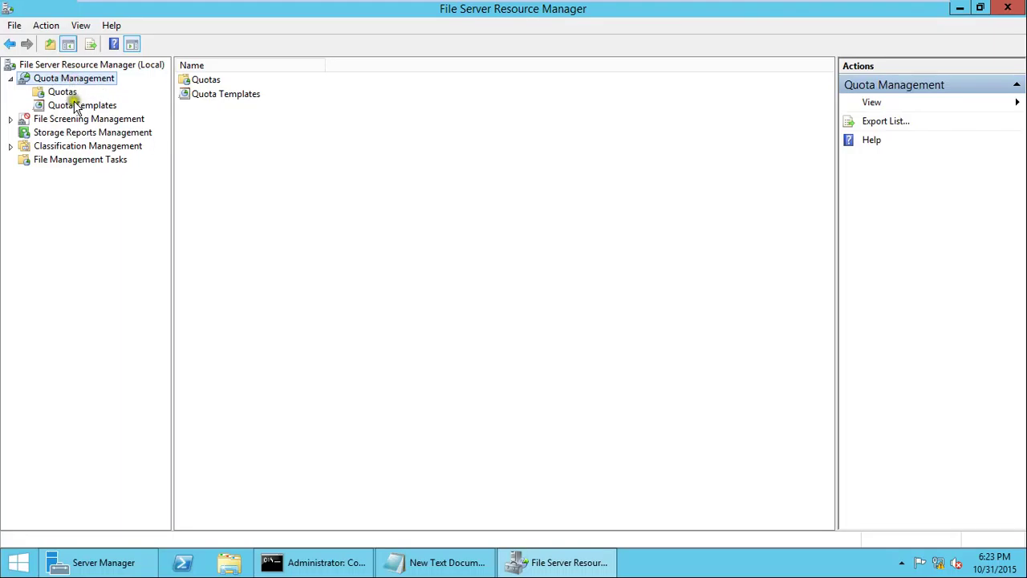
left_click(62, 93)
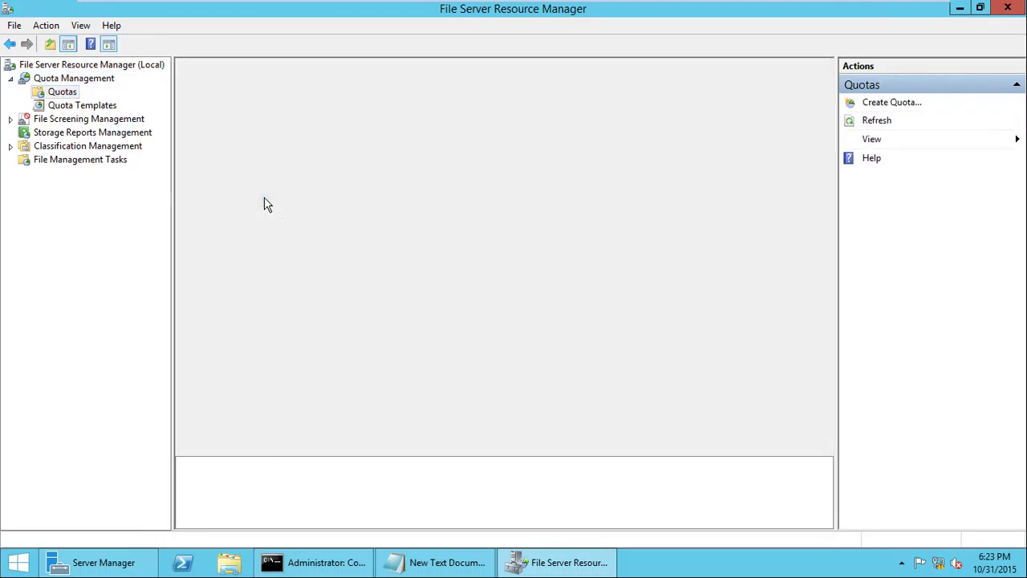
left_click(244, 246)
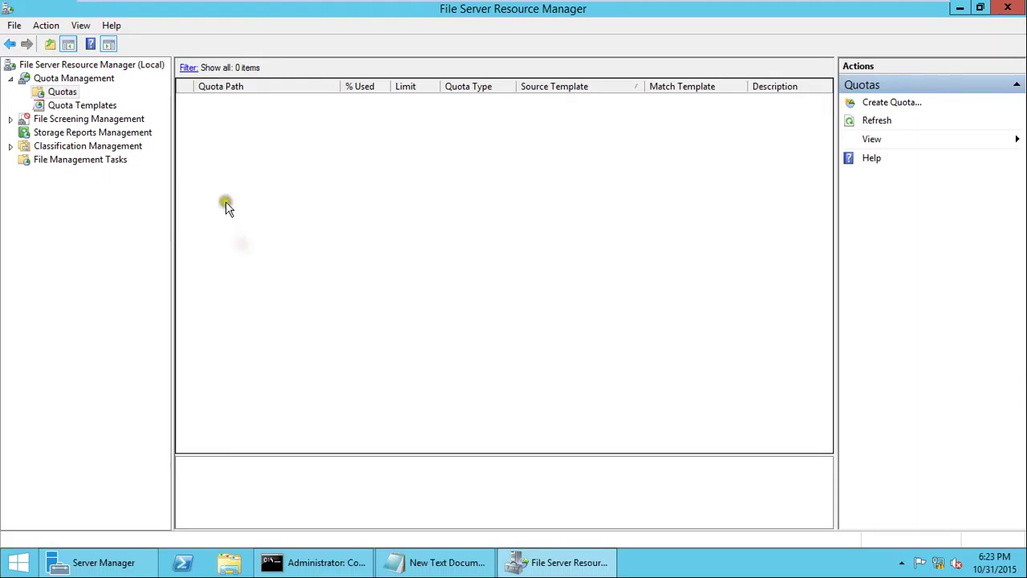
right_click(226, 163)
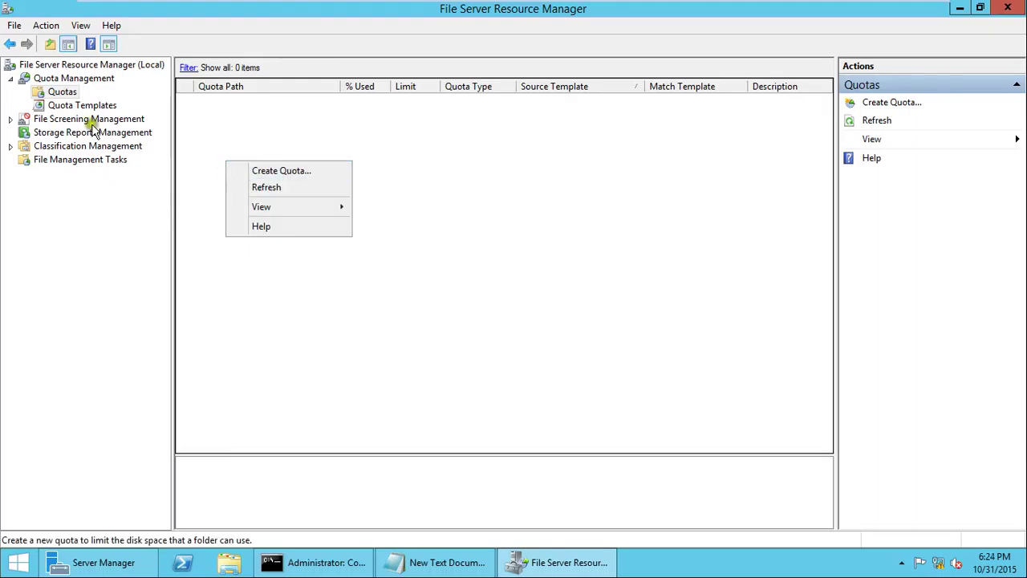
right_click(56, 92)
left_click(120, 102)
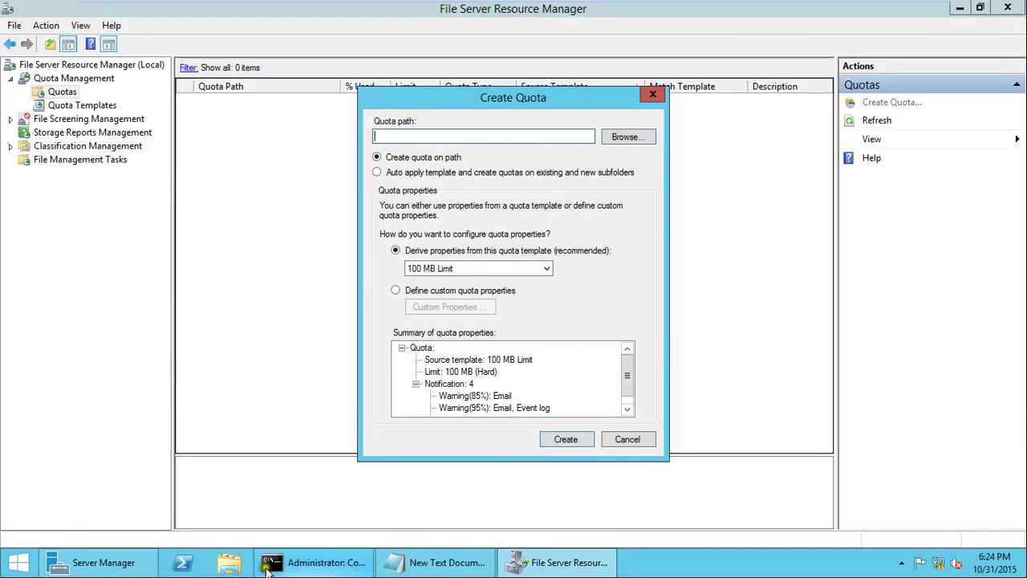
Switch to File Explorer and open the data folder on New Volume (F:).
left_click(230, 564)
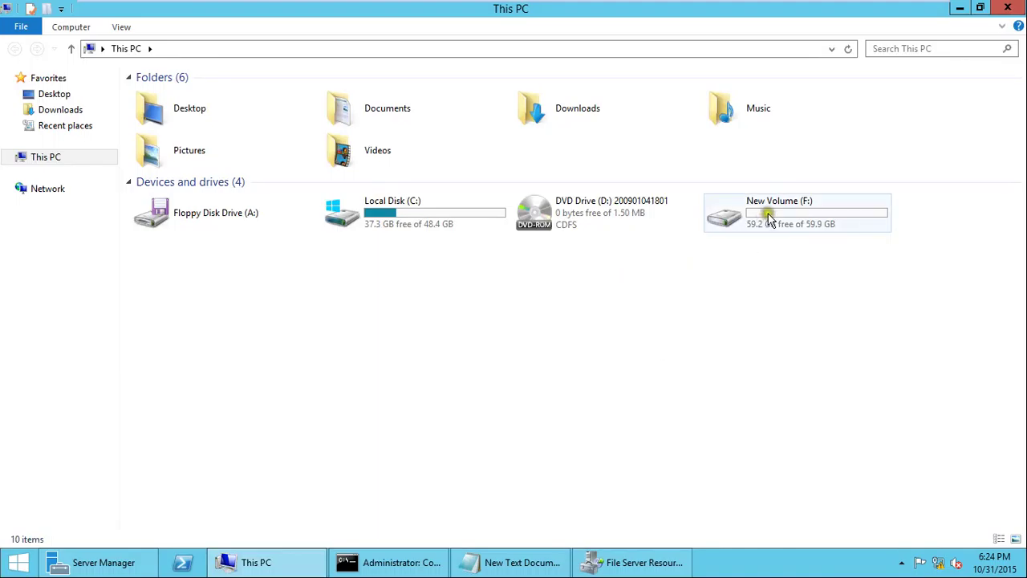
double_click(768, 217)
left_click(139, 97)
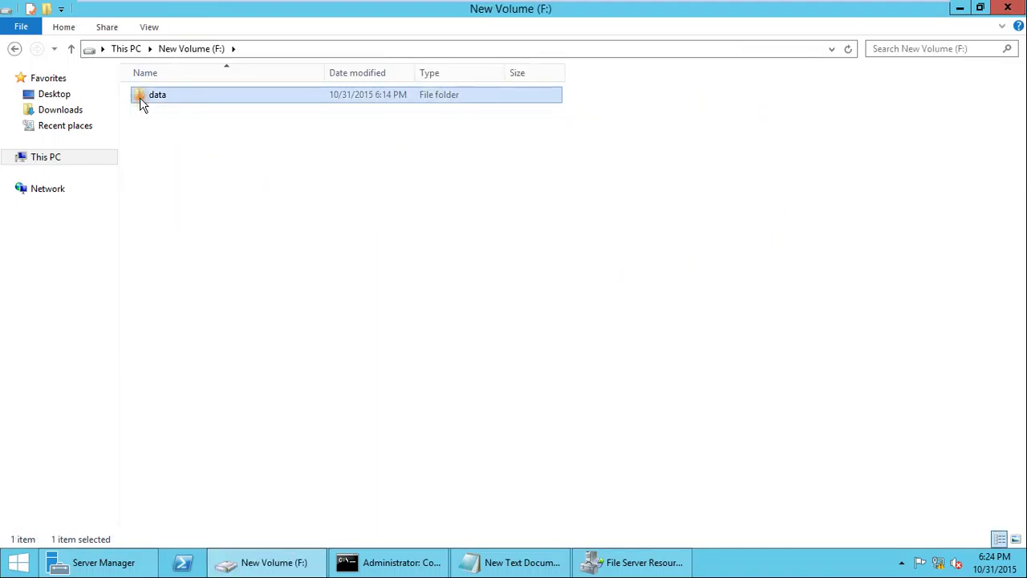
double_click(143, 94)
left_click(183, 51)
double_click(143, 97)
Create a folder named 1 inside the data folder.
right_click(159, 193)
mouse_move(250, 359)
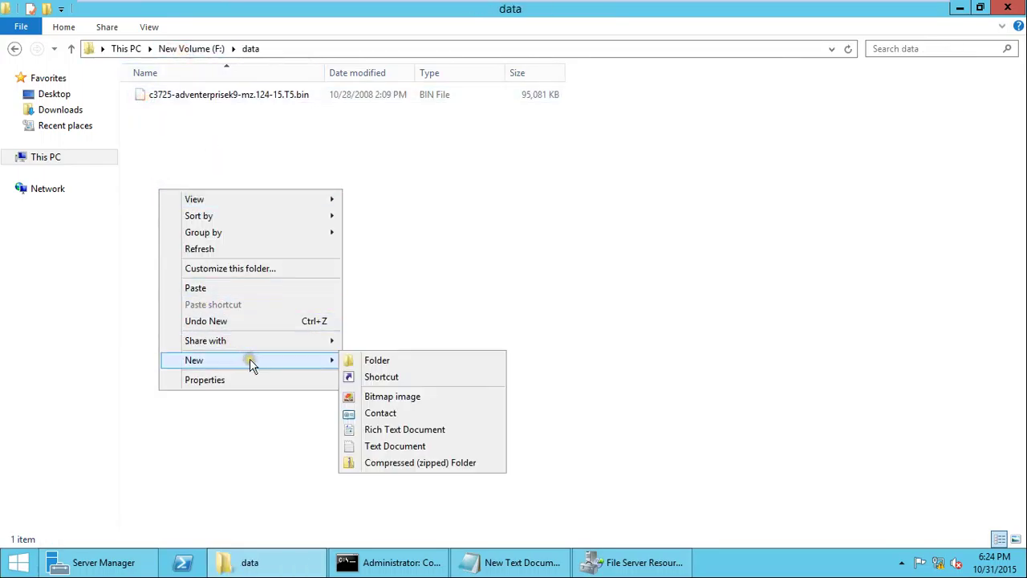
left_click(365, 359)
type("1")
left_click(321, 356)
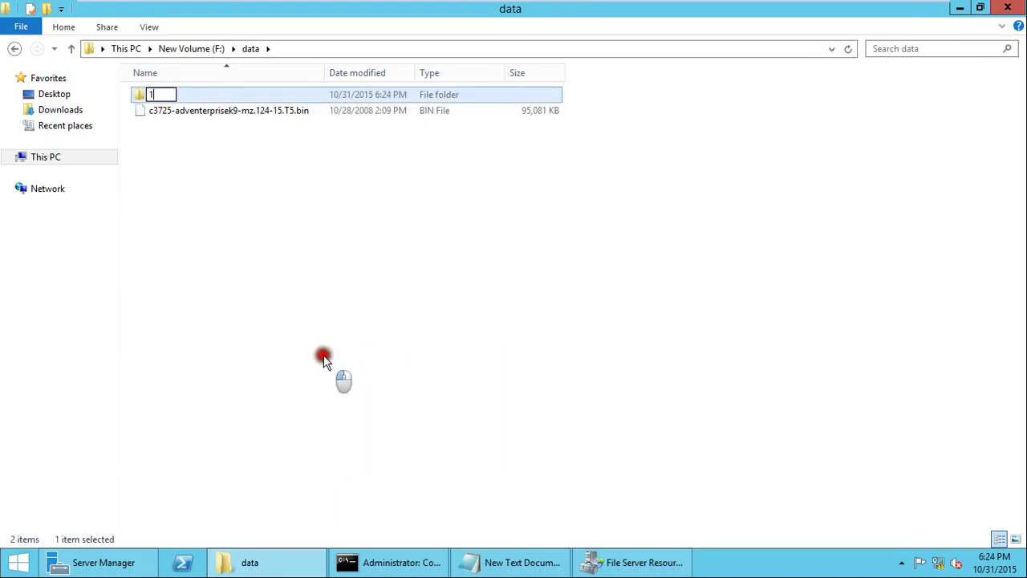
Create a second folder named 2 inside the data folder.
right_click(168, 164)
mouse_move(281, 338)
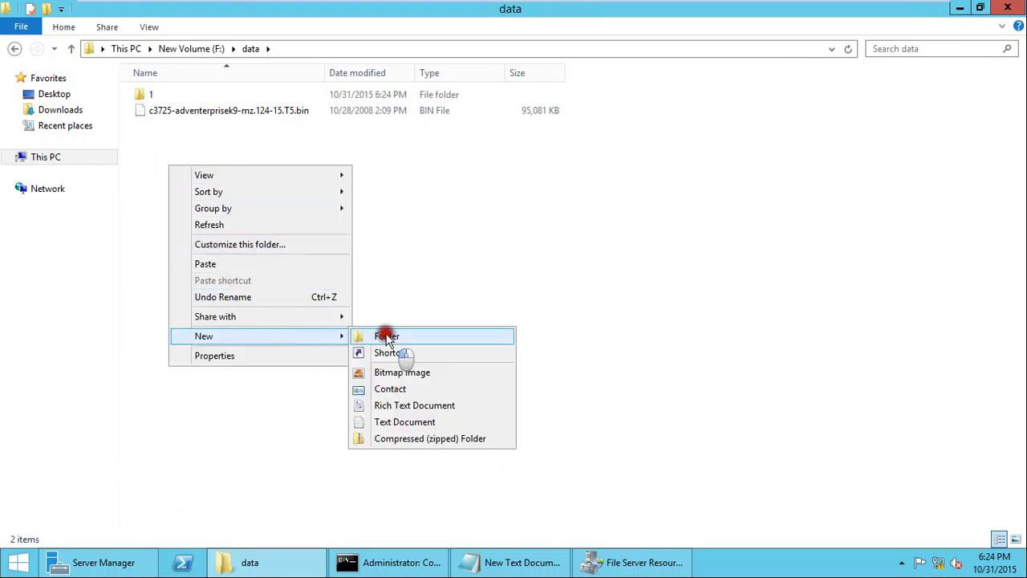
left_click(381, 335)
type("2")
left_click(277, 280)
Create a third folder named 3 inside the data folder and return to the root of New Volume (F:).
right_click(155, 187)
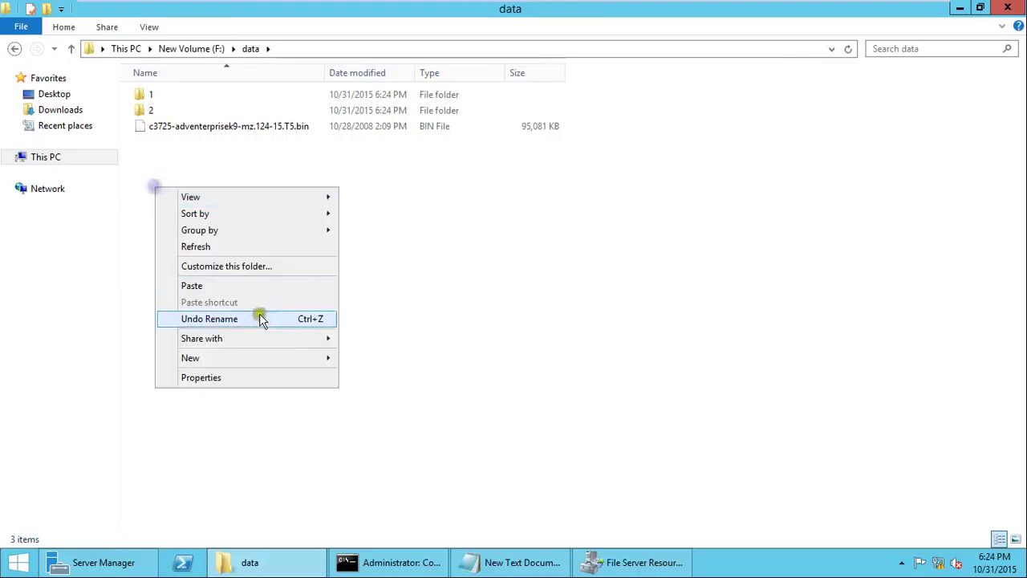
mouse_move(299, 358)
left_click(378, 355)
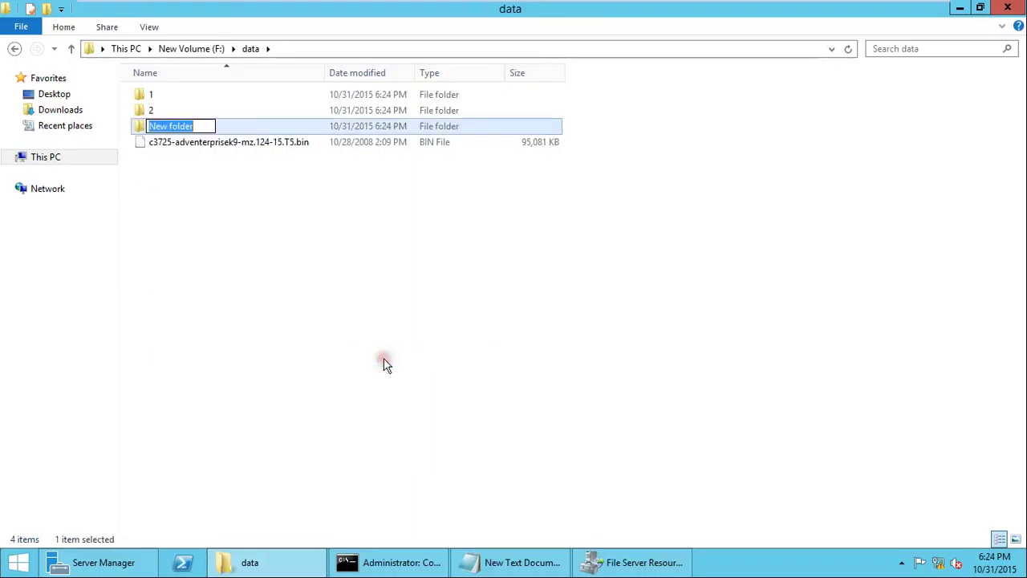
type("3")
left_click(343, 321)
left_click(217, 50)
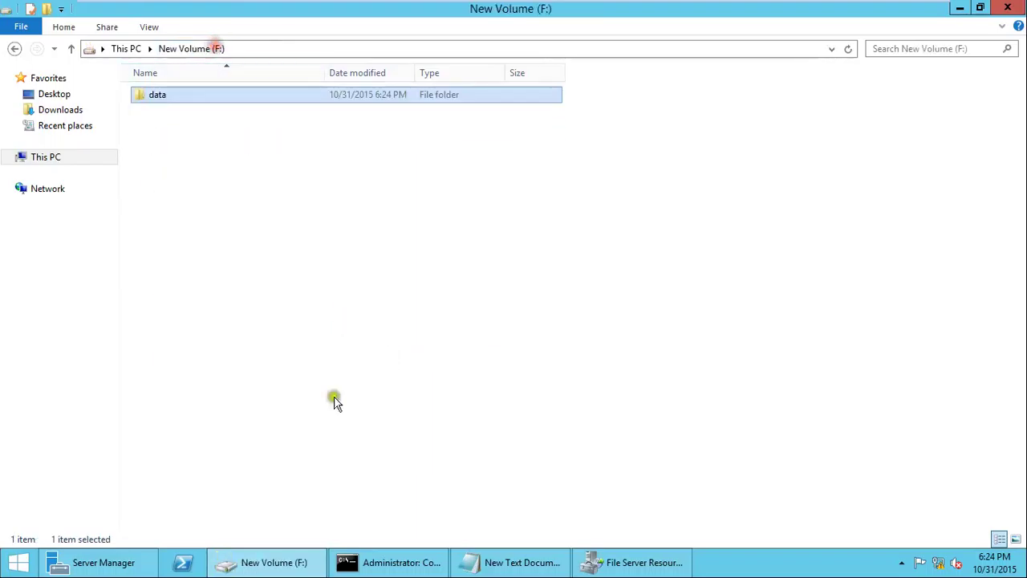
Switch to File Server Resource Manager and set the new quota's path to the data folder on New Volume (F:).
left_click(646, 565)
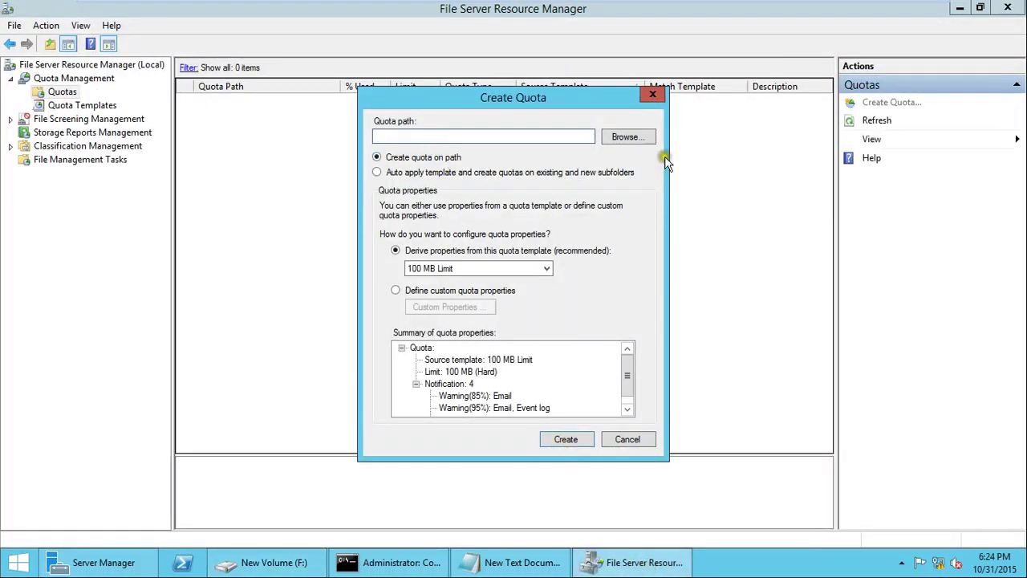
left_click(633, 138)
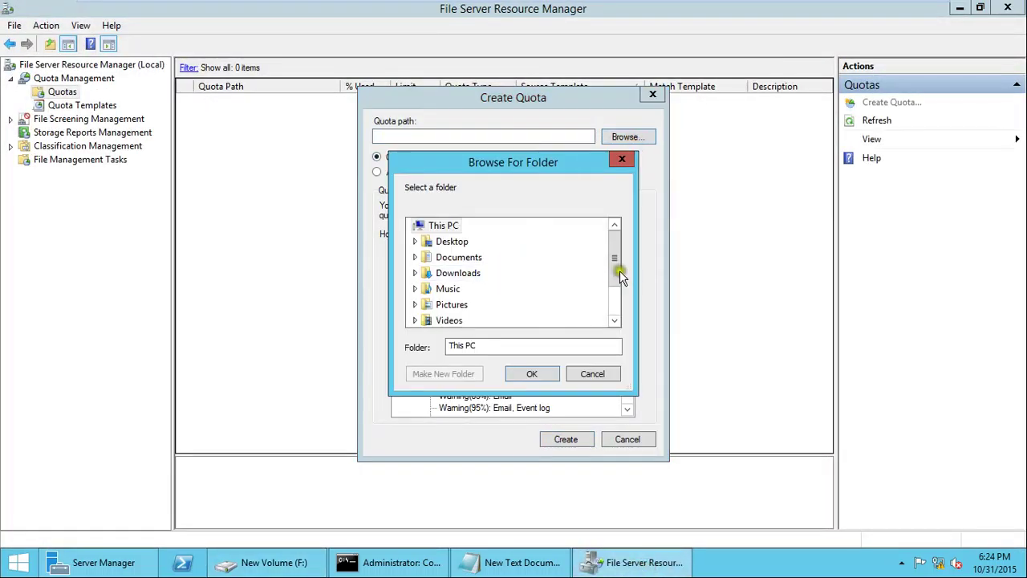
left_click(614, 321)
double_click(470, 305)
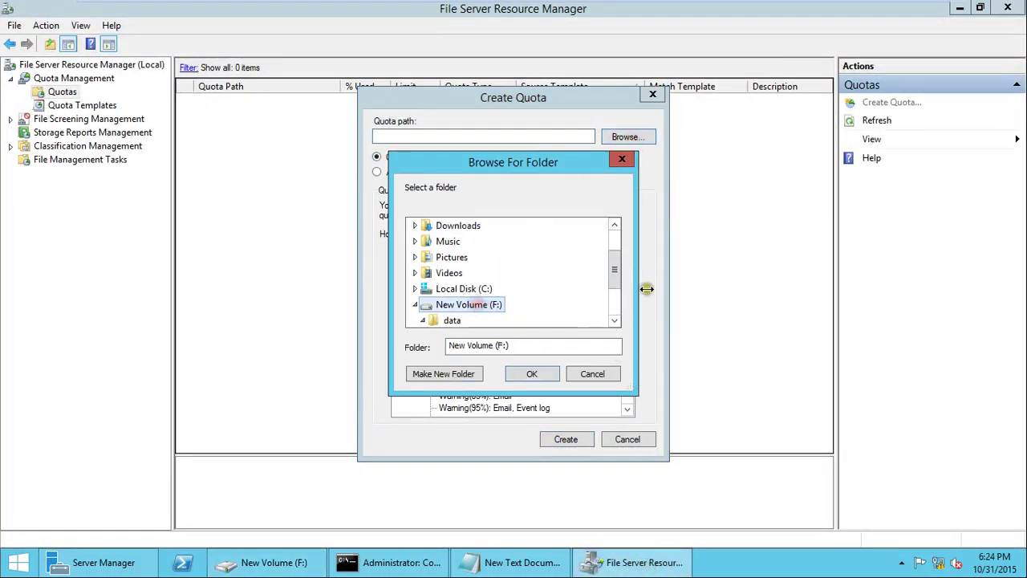
left_click_drag(610, 261, 618, 299)
left_click(452, 257)
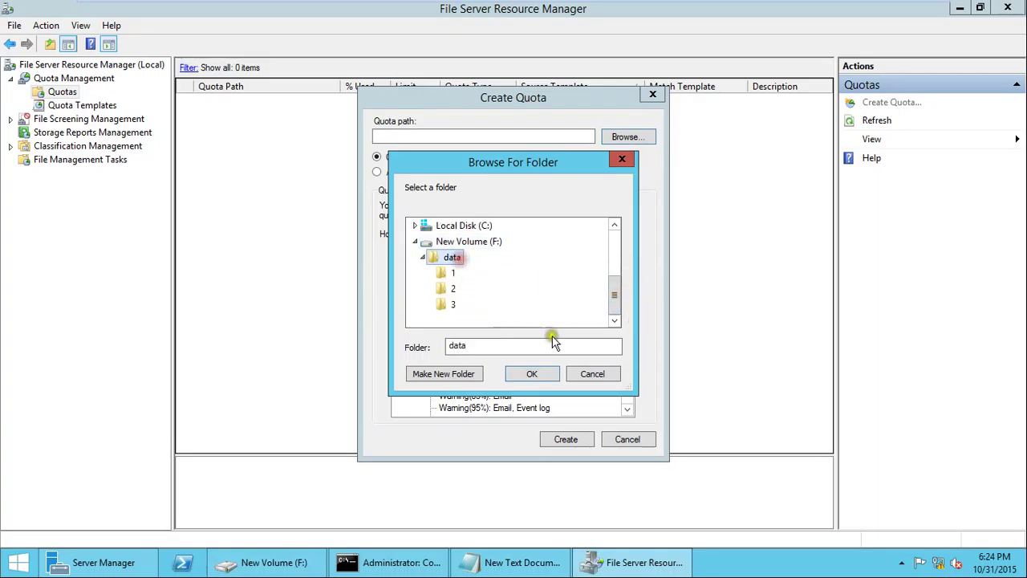
left_click(543, 374)
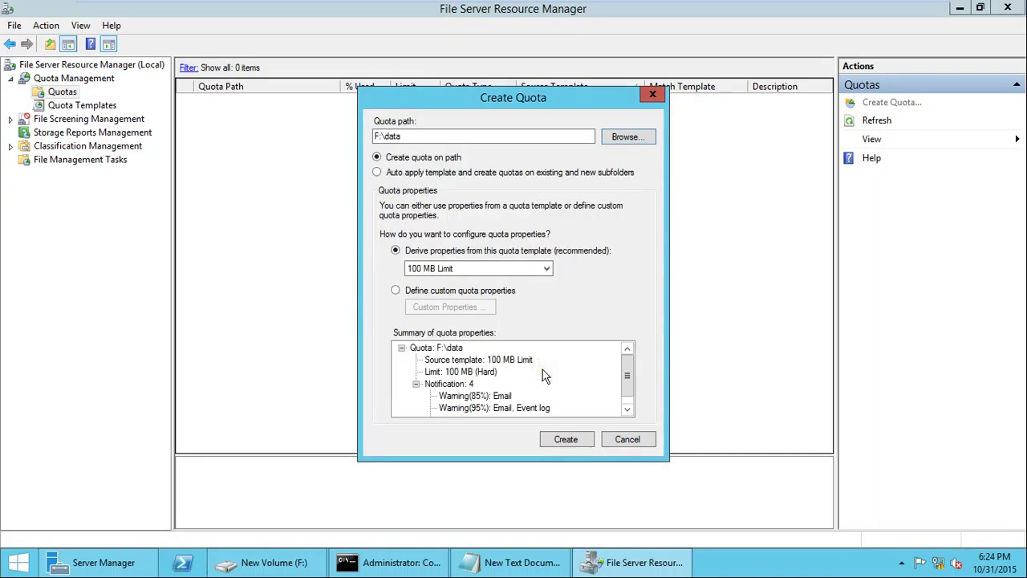
Examine the space limit and warning notifications of the 100 MB Limit template in the quota properties summary.
left_click(433, 160)
left_click(520, 269)
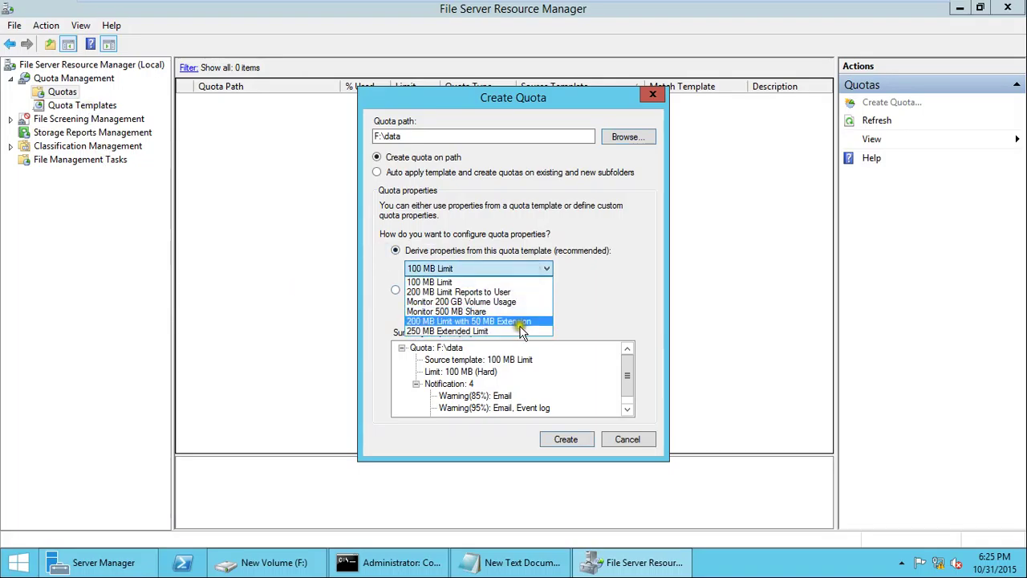
left_click(484, 282)
scroll(482, 393, "down", 1)
left_click(479, 386)
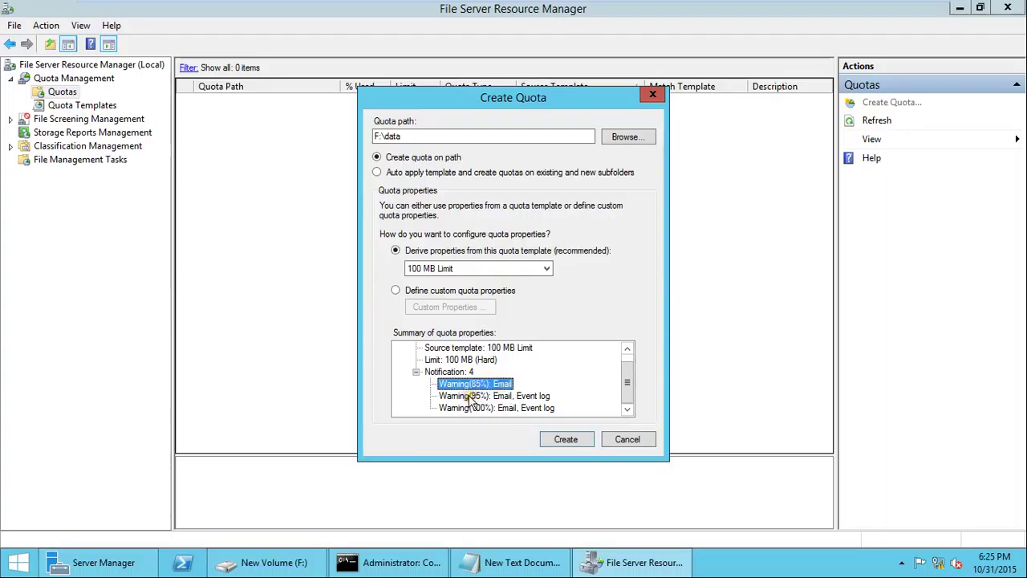
left_click(472, 397)
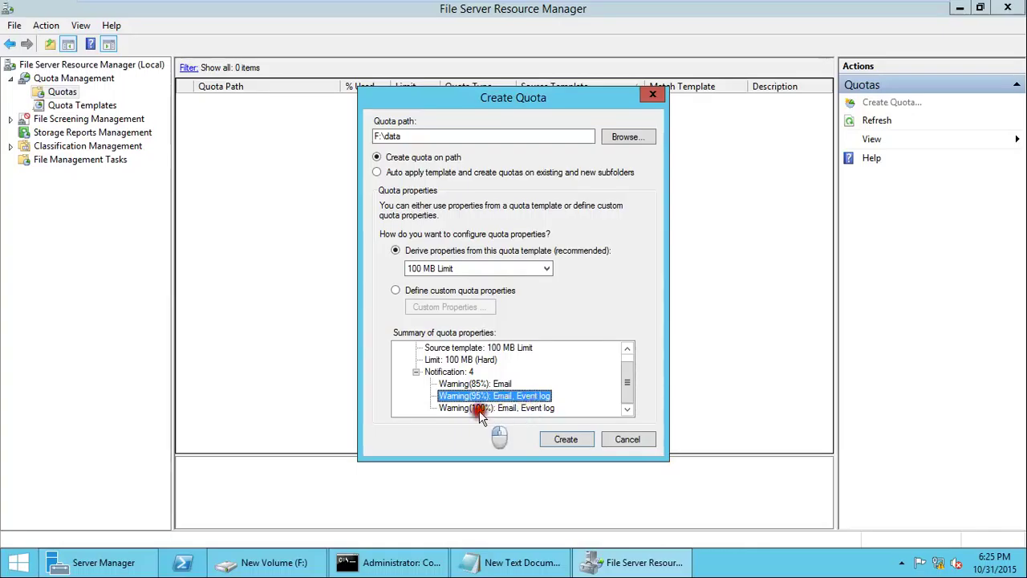
left_click(506, 409)
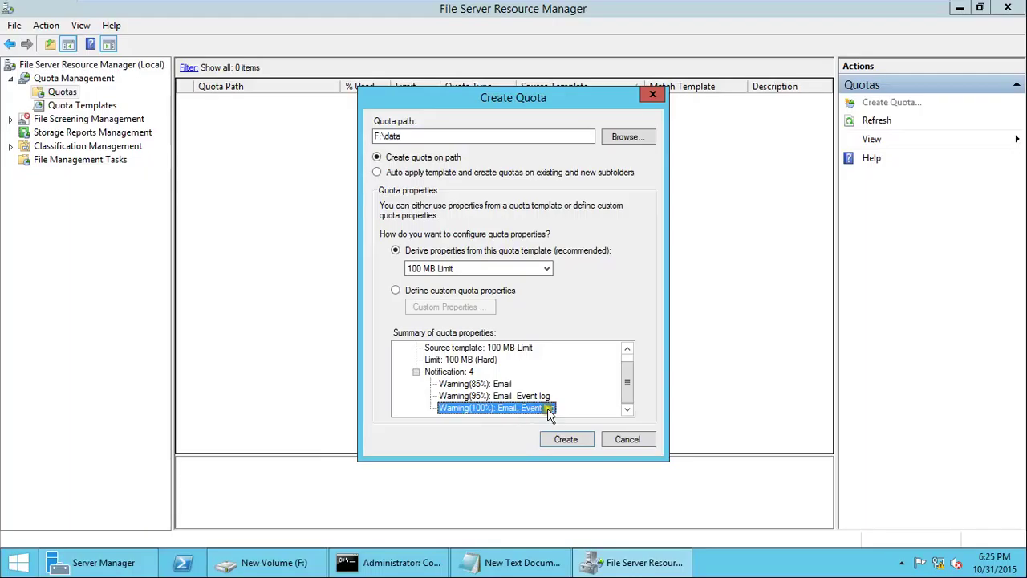
left_click(480, 360)
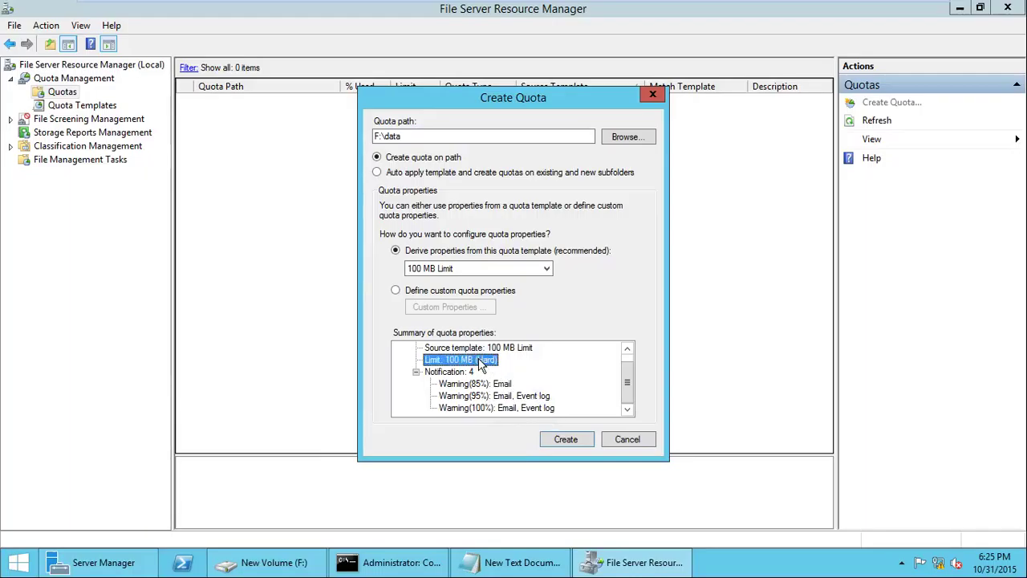
Choose the 200 MB Limit Reports to User template and review its limit and warning notifications in the summary.
left_click(424, 269)
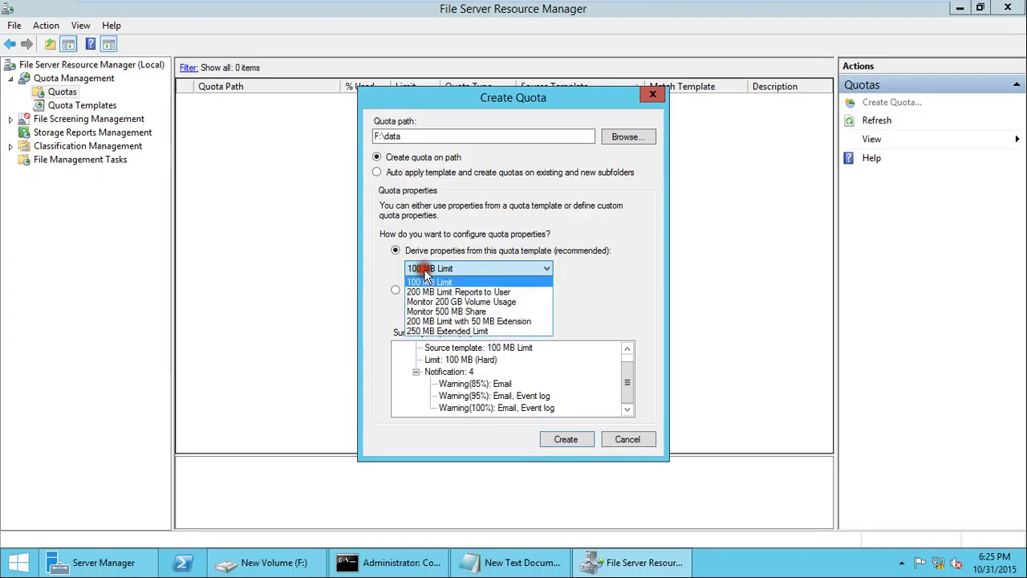
left_click(463, 293)
left_click(522, 360)
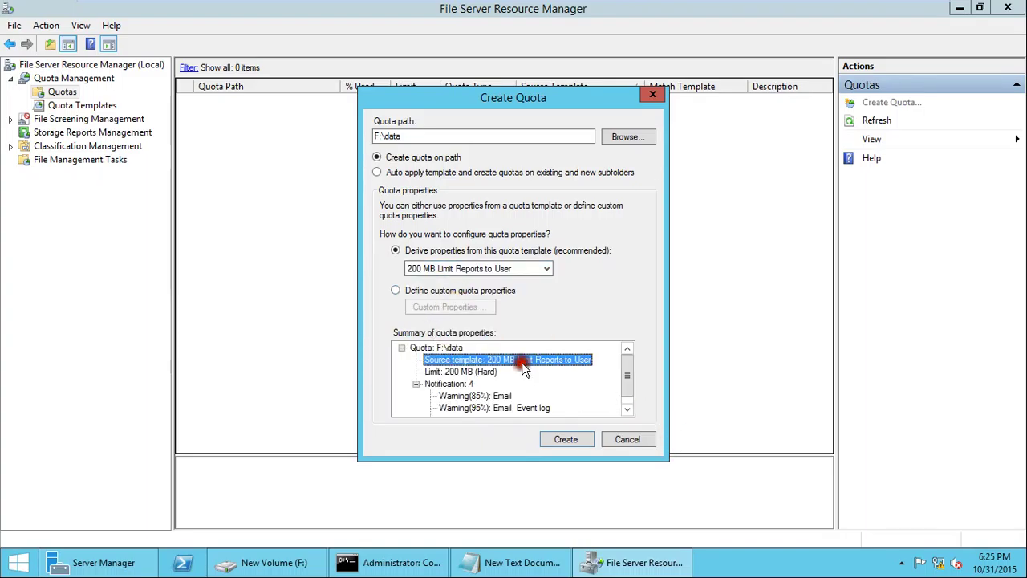
left_click(630, 397)
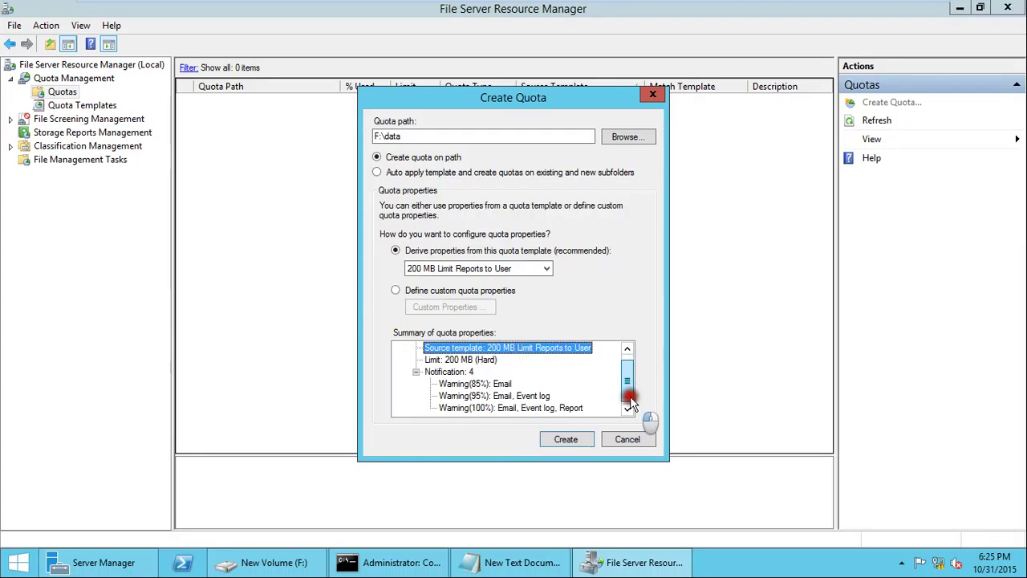
left_click_drag(632, 401, 631, 383)
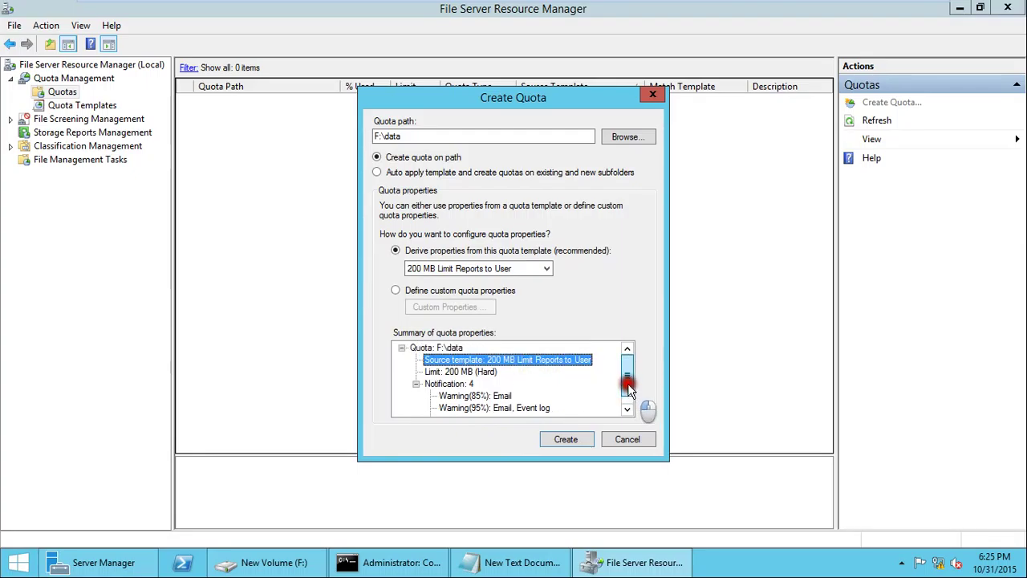
left_click(445, 373)
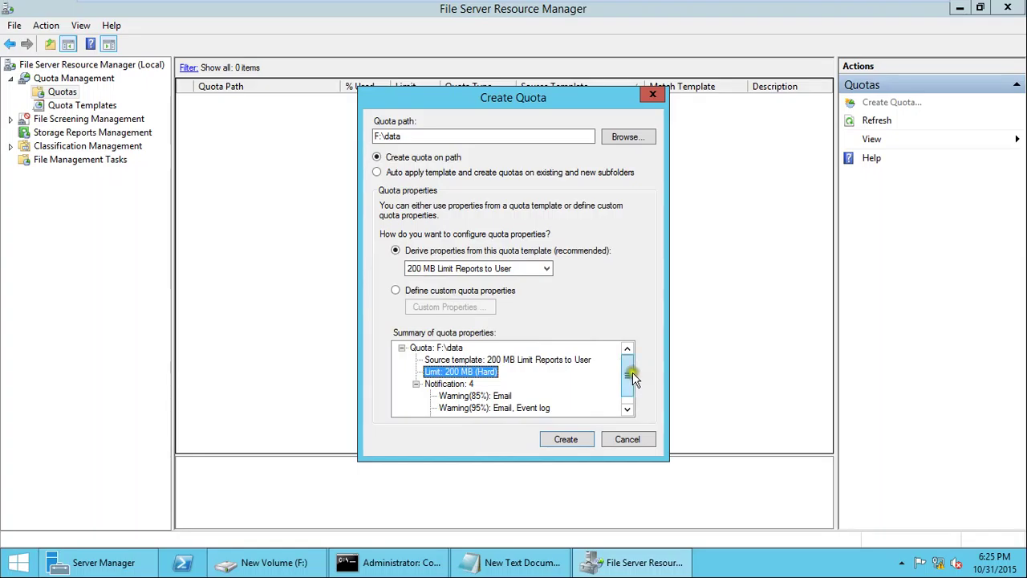
left_click_drag(632, 377, 633, 384)
left_click(504, 385)
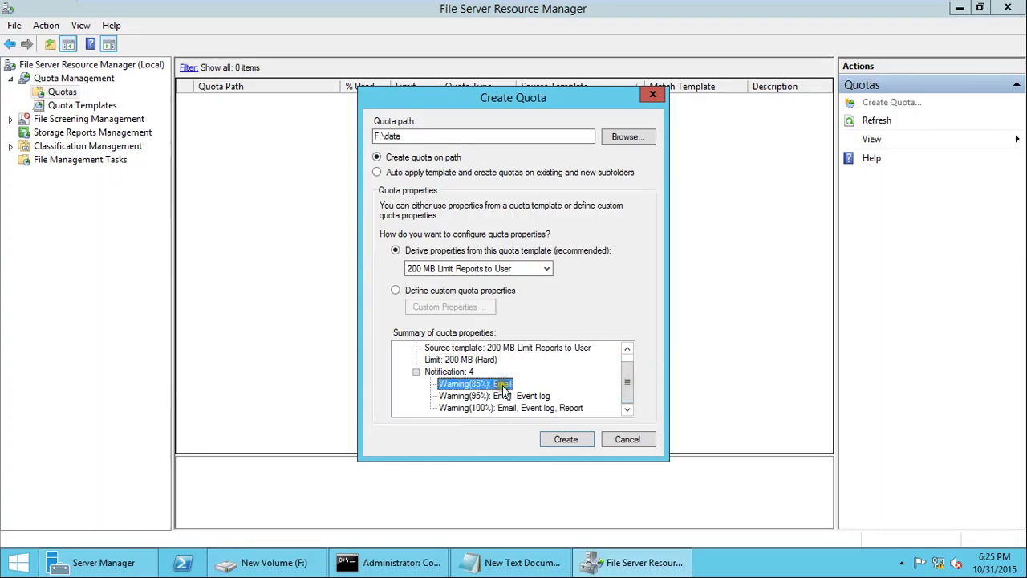
left_click(483, 396)
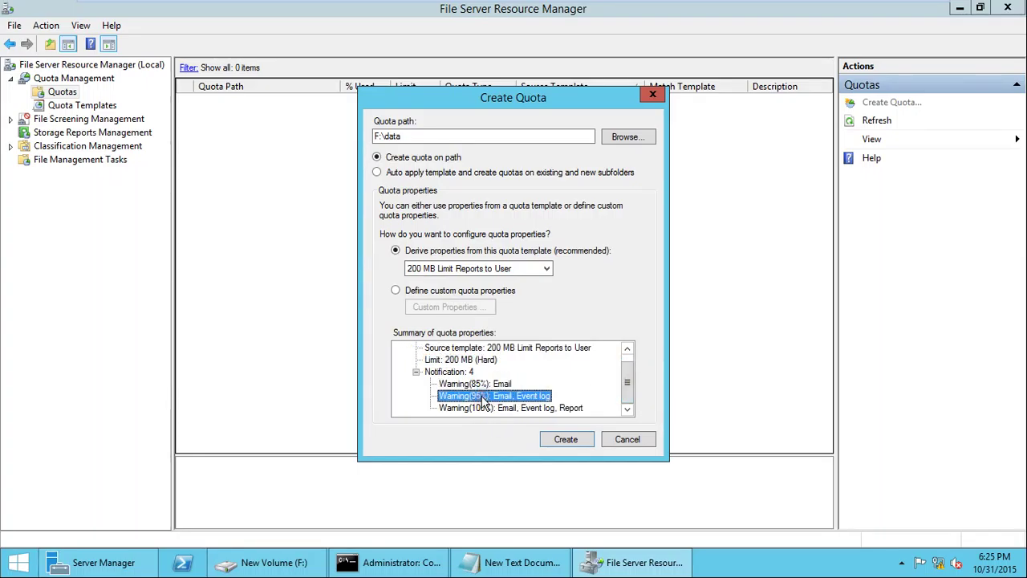
left_click(518, 409)
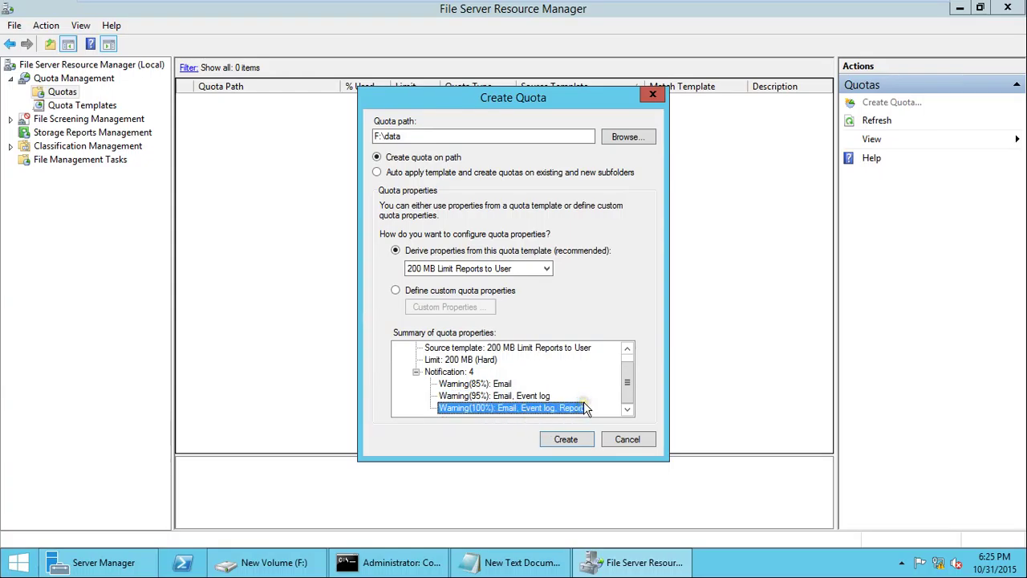
left_click(497, 268)
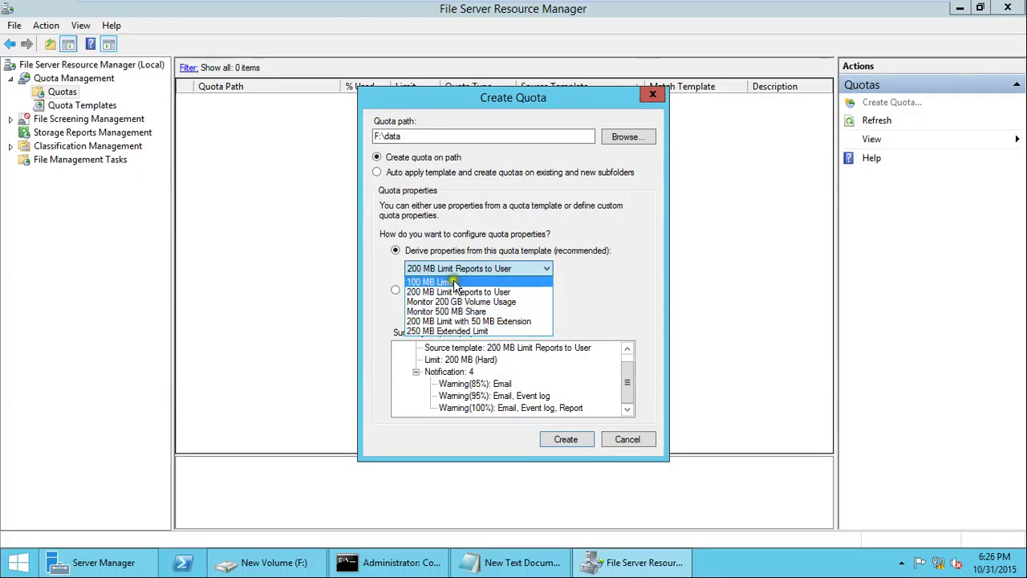
left_click(593, 266)
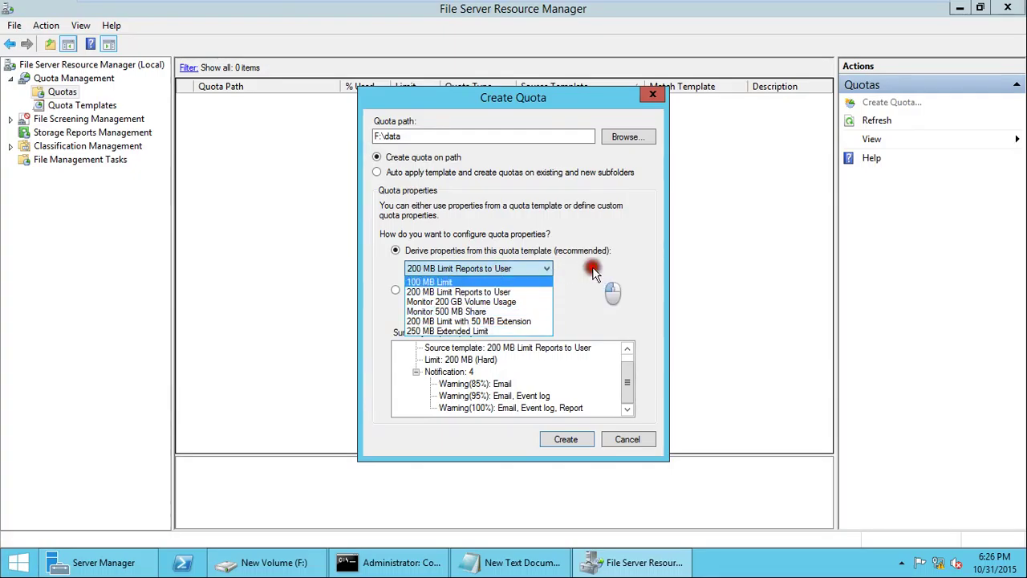
left_click(498, 271)
left_click(498, 273)
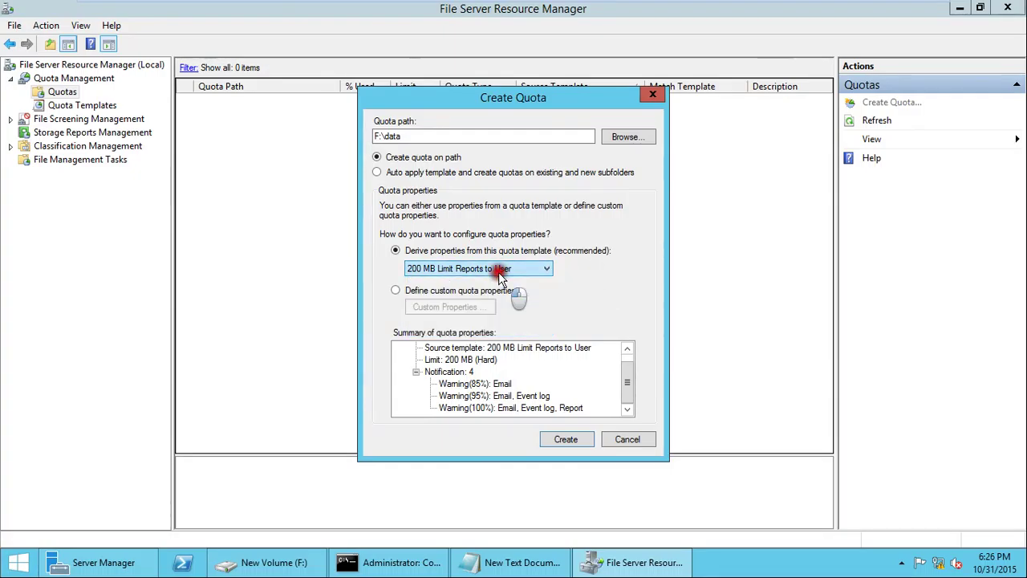
Define custom quota properties for F:\data, setting the space limit to 20 MB and keeping it a hard quota.
left_click(424, 293)
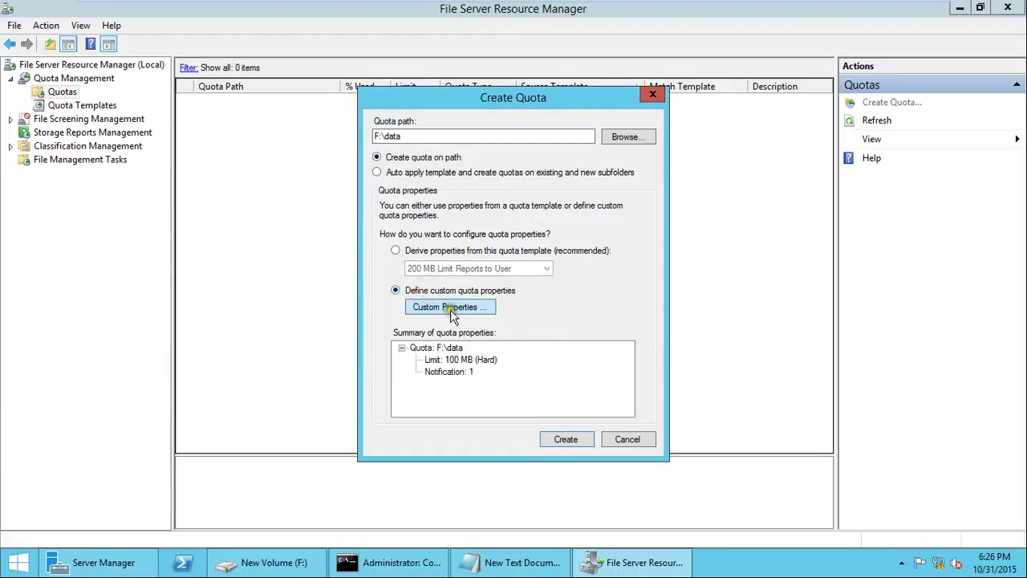
left_click(450, 313)
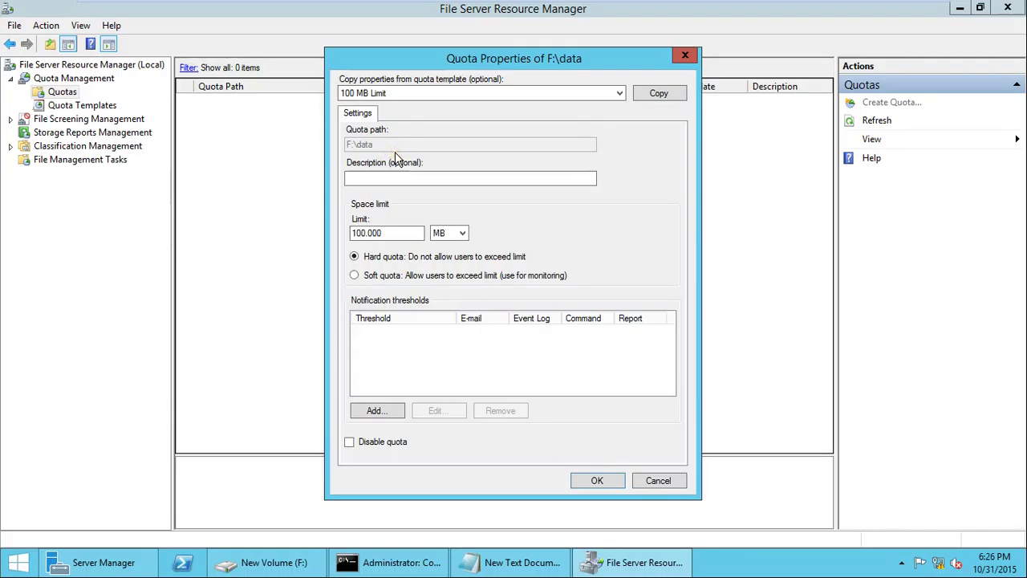
left_click(578, 93)
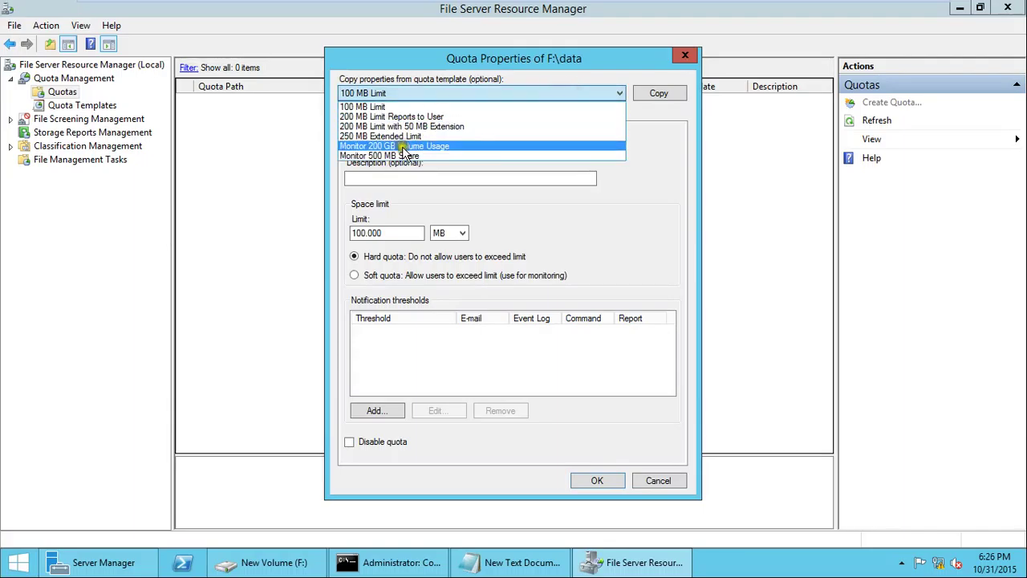
left_click(644, 169)
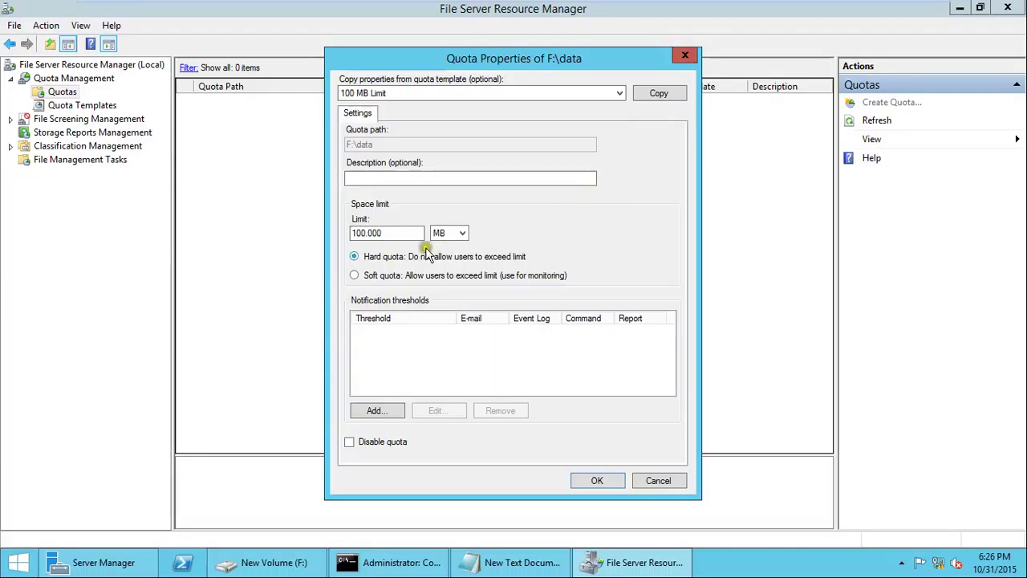
left_click_drag(397, 233, 335, 233)
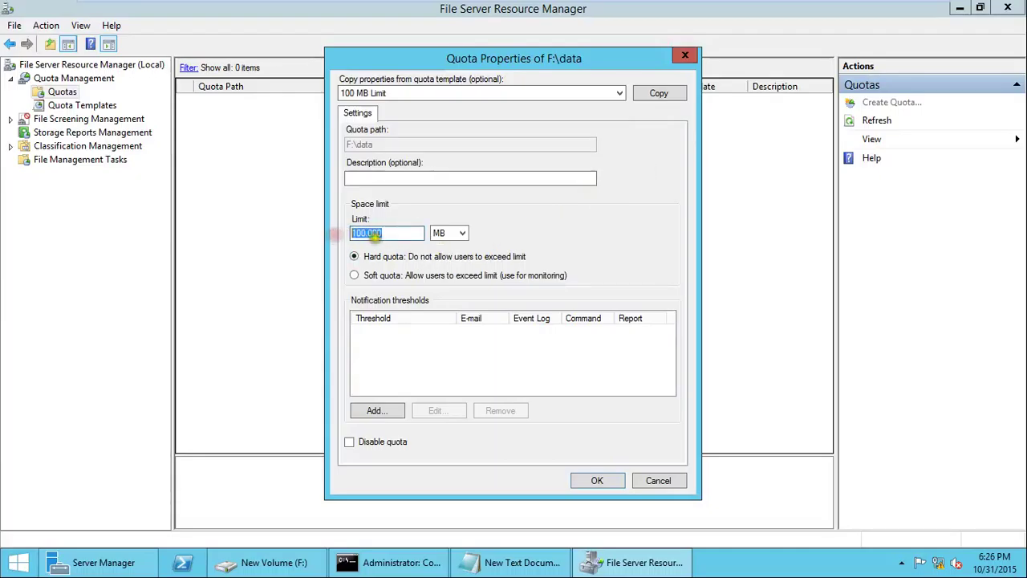
type("20")
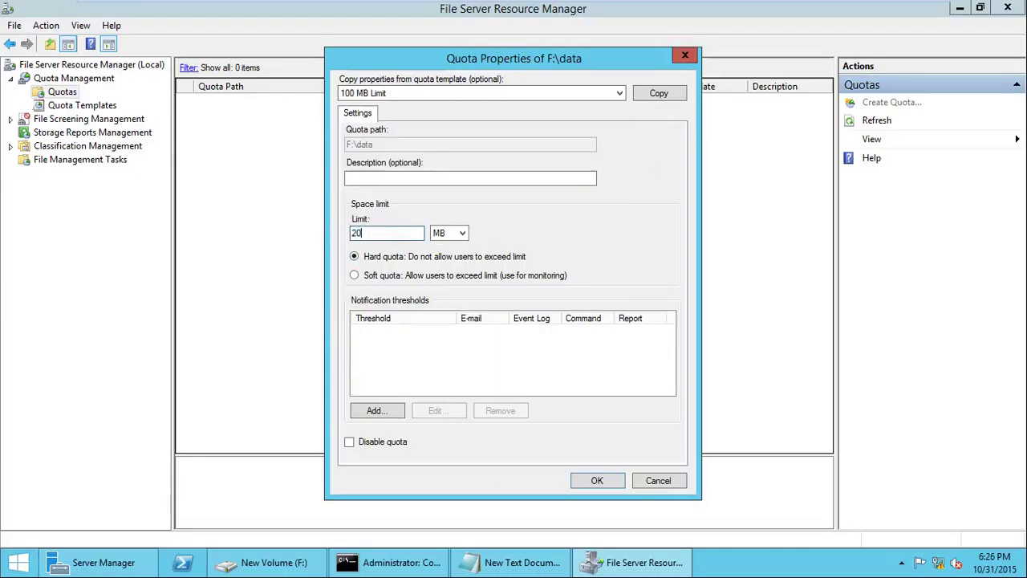
left_click(395, 233)
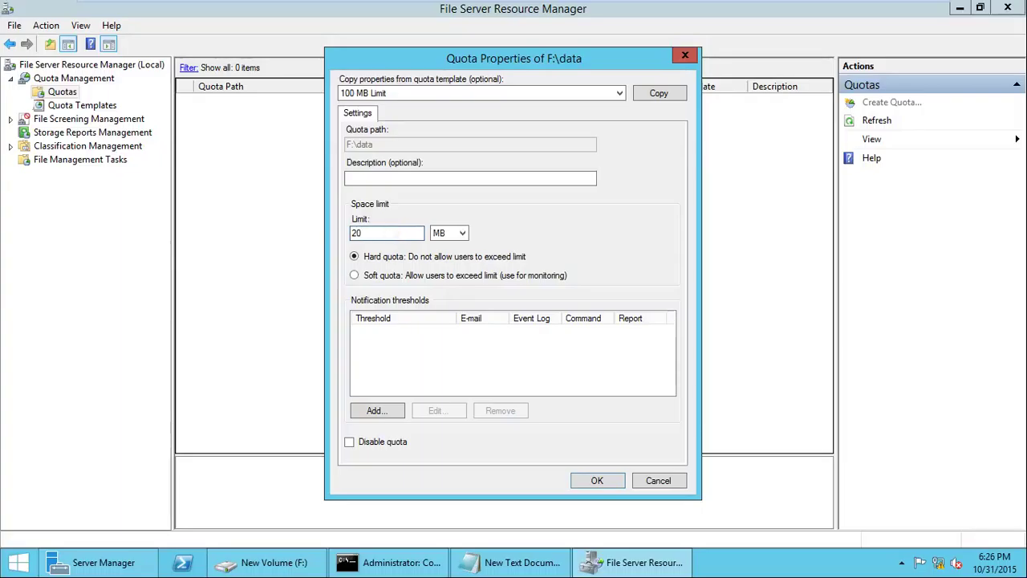
left_click(368, 279)
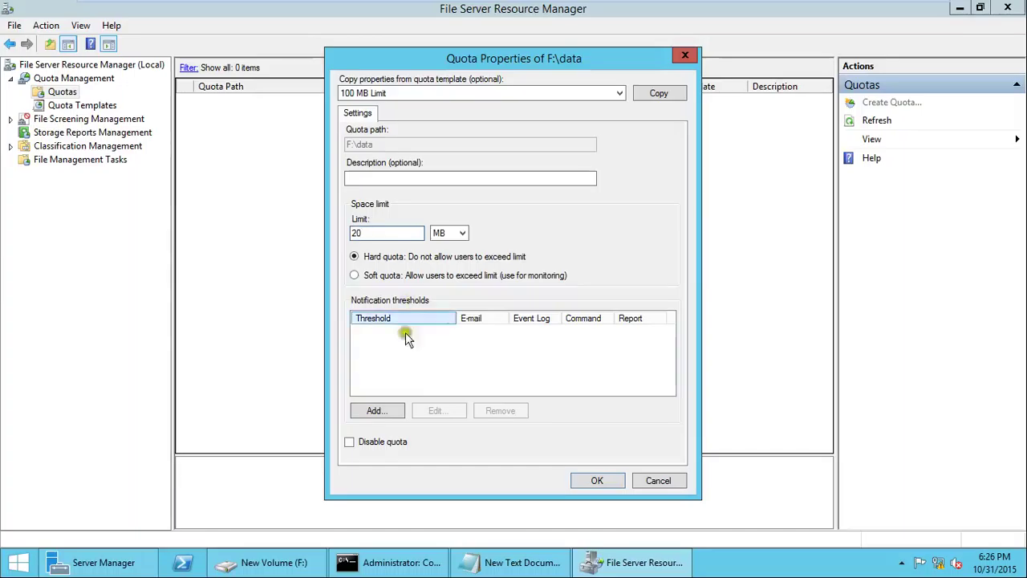
Start a new notification threshold and enable e-mails to the administrators and to the user who exceeded the threshold.
left_click(375, 414)
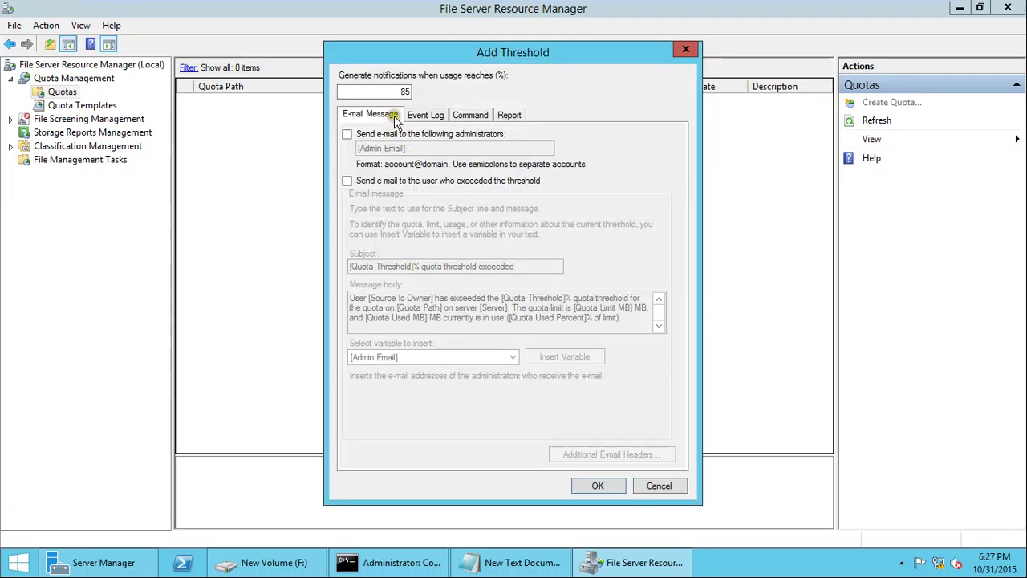
left_click(350, 135)
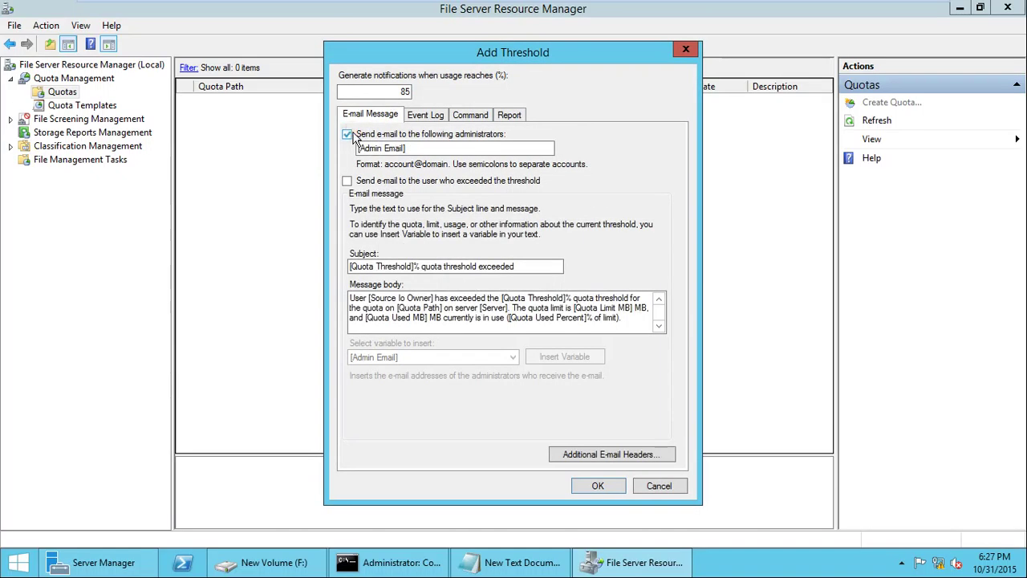
left_click_drag(382, 91, 429, 91)
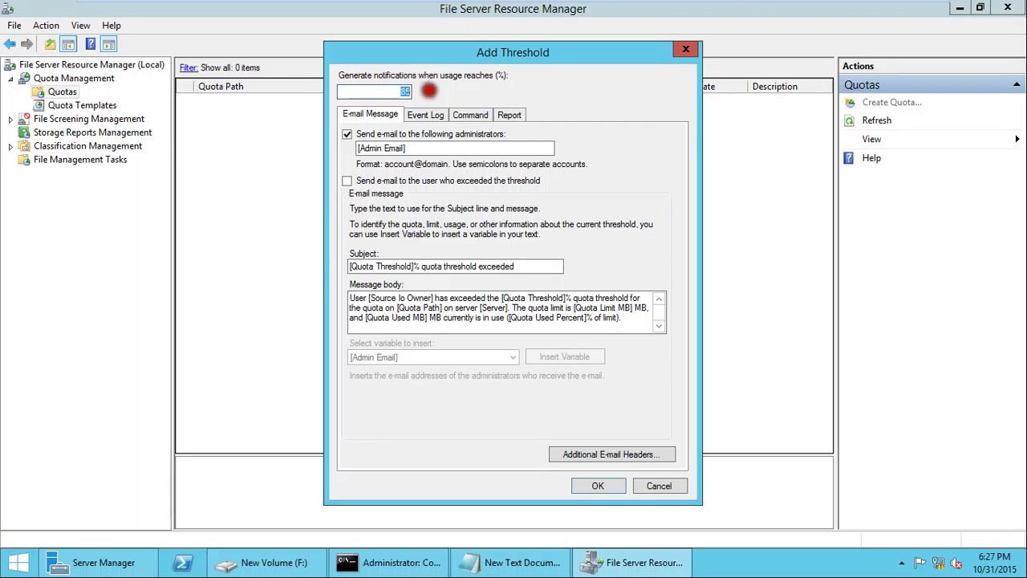
left_click_drag(425, 147, 346, 148)
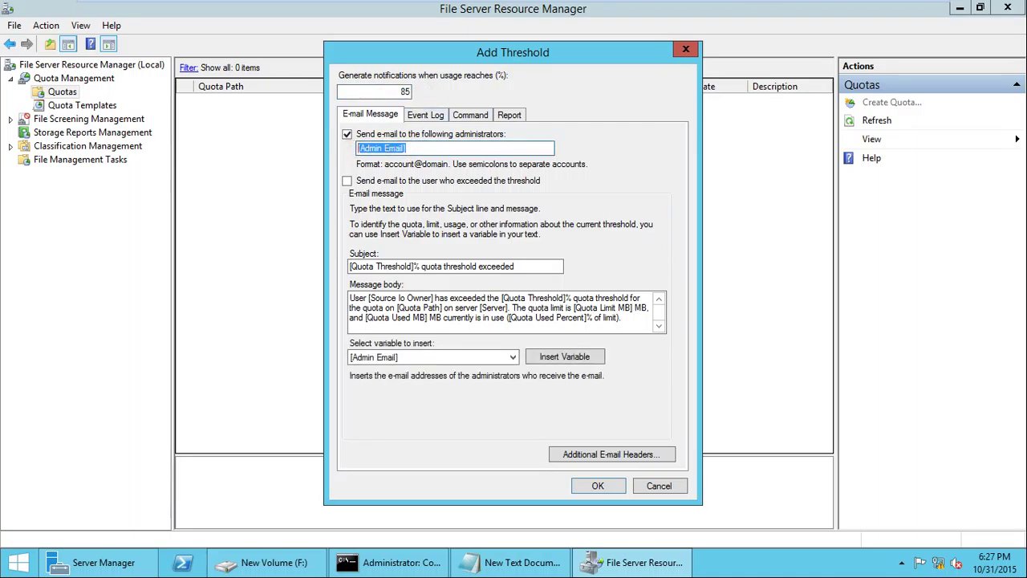
left_click(348, 182)
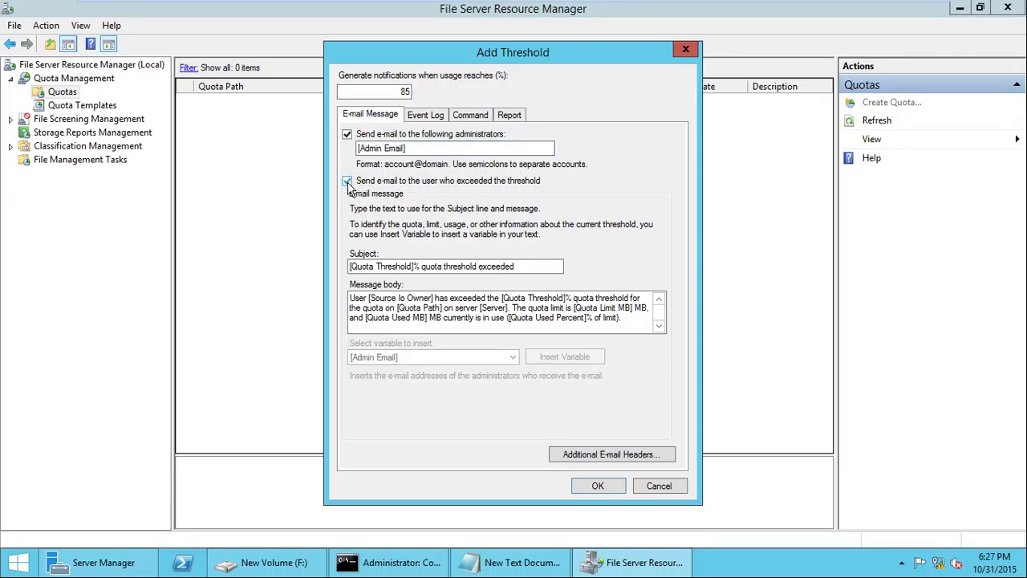
left_click_drag(549, 267, 492, 318)
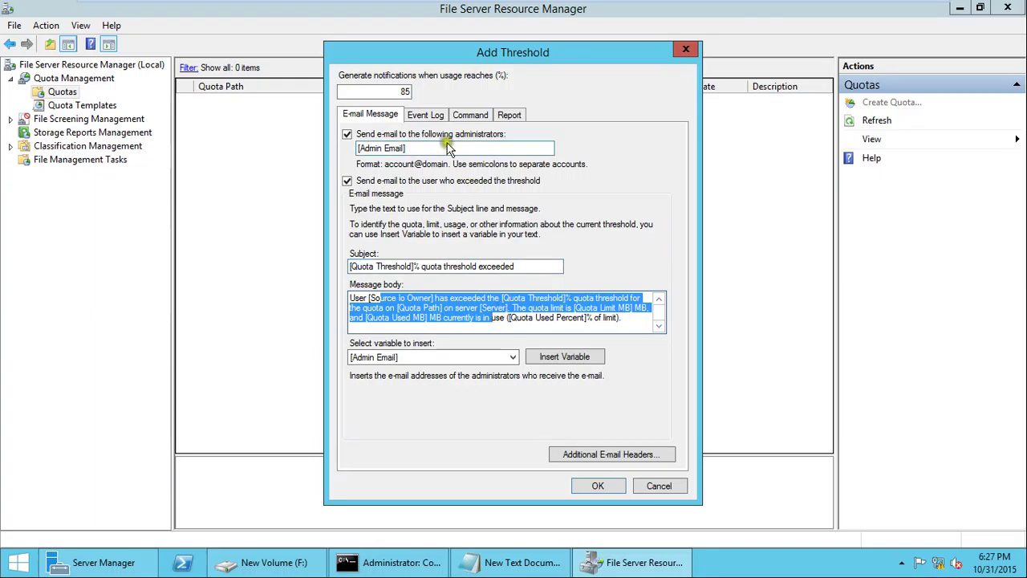
Turn off both e-mail notifications and cancel the new threshold and the custom quota for F:\data.
left_click(347, 134)
left_click(345, 183)
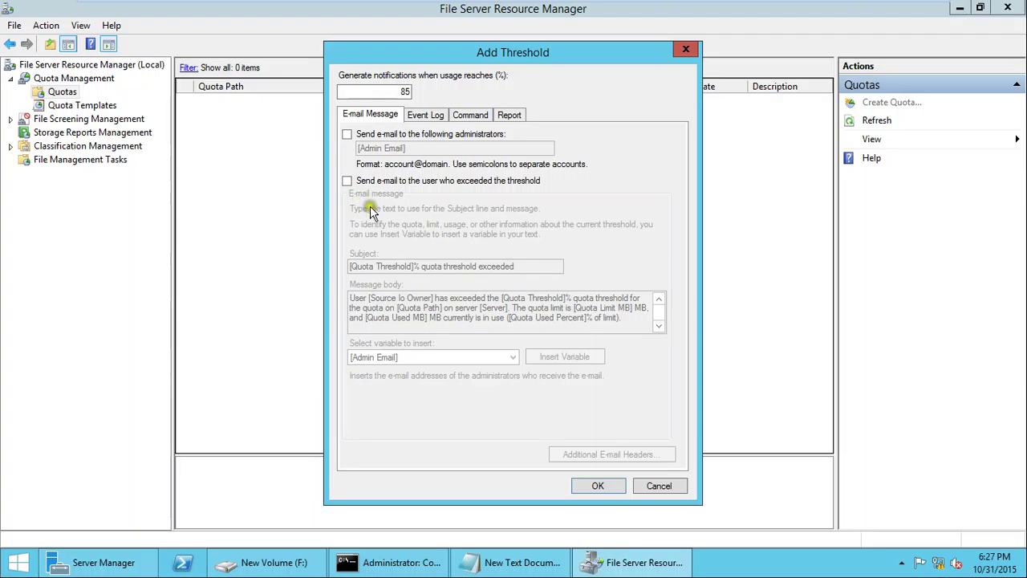
left_click(655, 485)
left_click(651, 486)
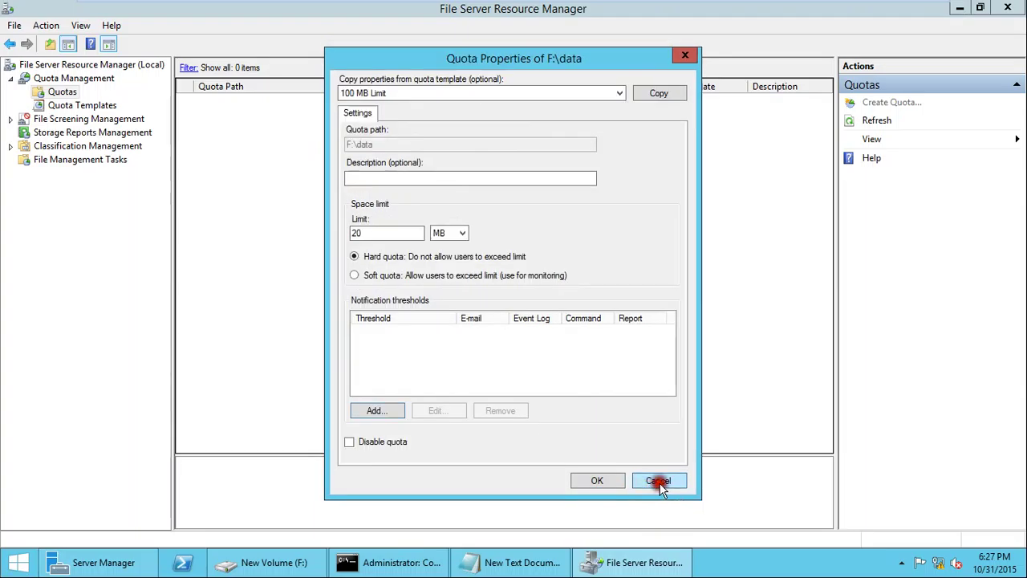
left_click(626, 443)
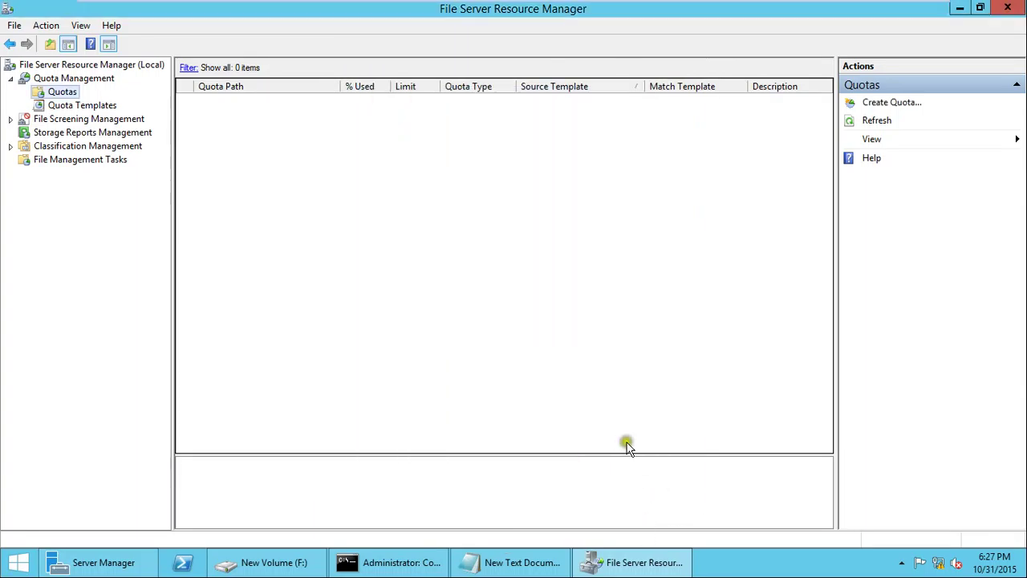
Examine the SMTP server and default e-mail settings in the File Server Resource Manager options, leaving them unsaved.
left_click(76, 65)
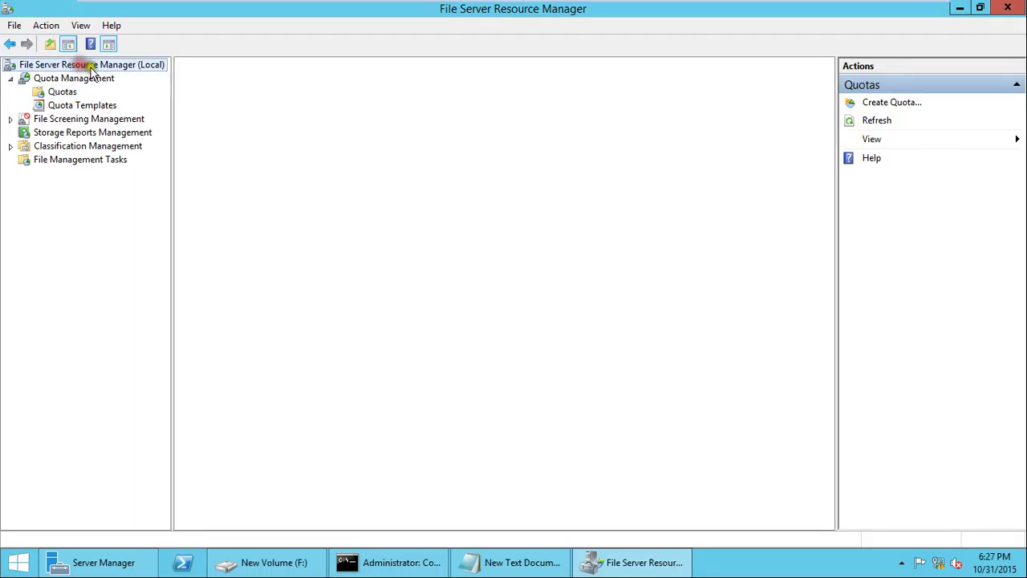
right_click(70, 65)
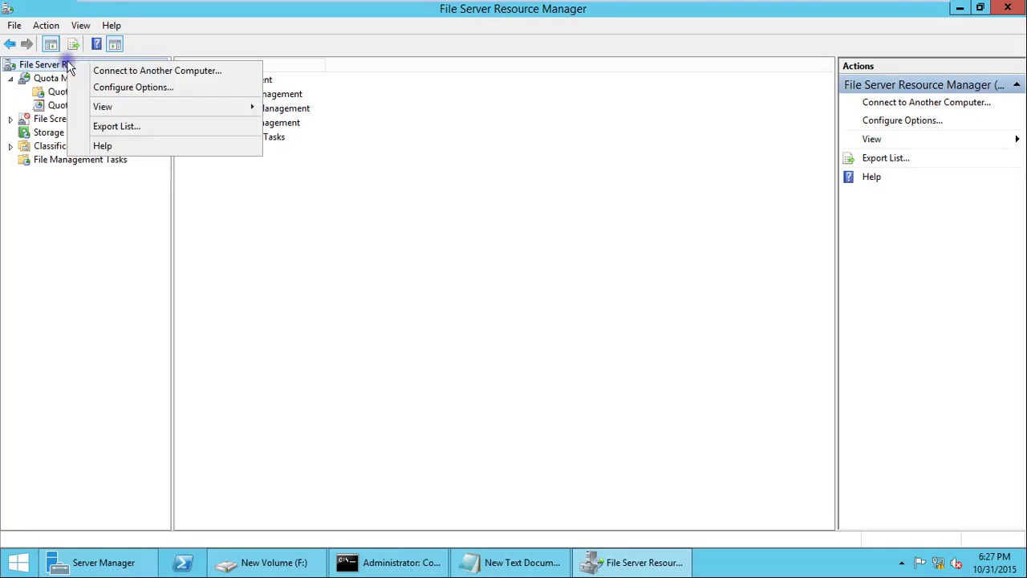
left_click(107, 88)
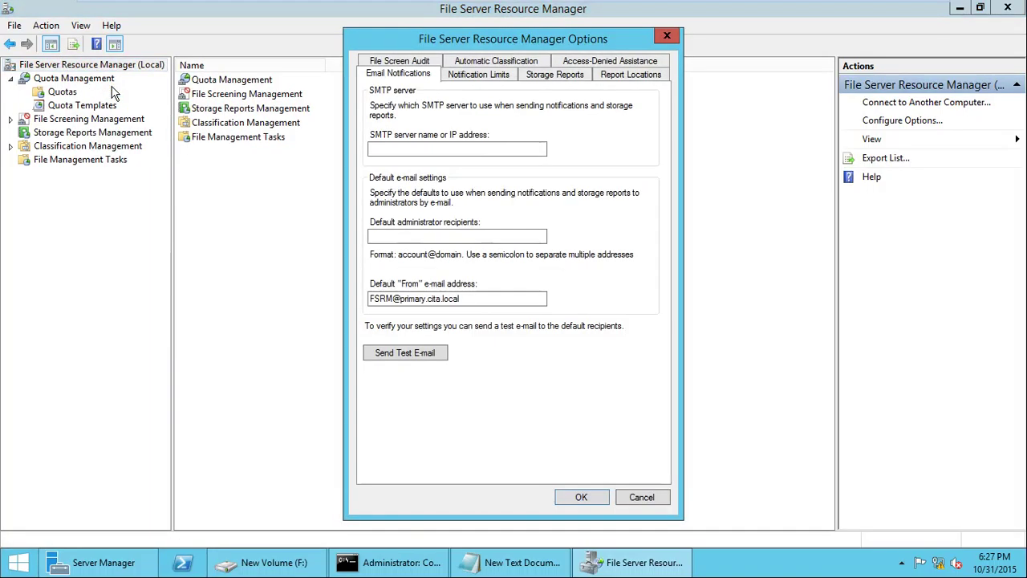
left_click(405, 151)
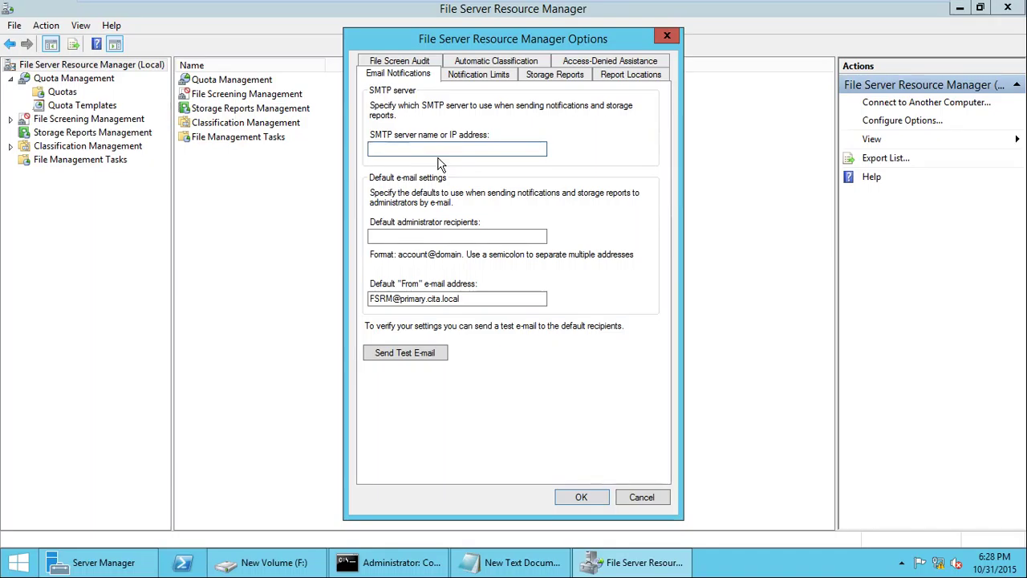
left_click(643, 497)
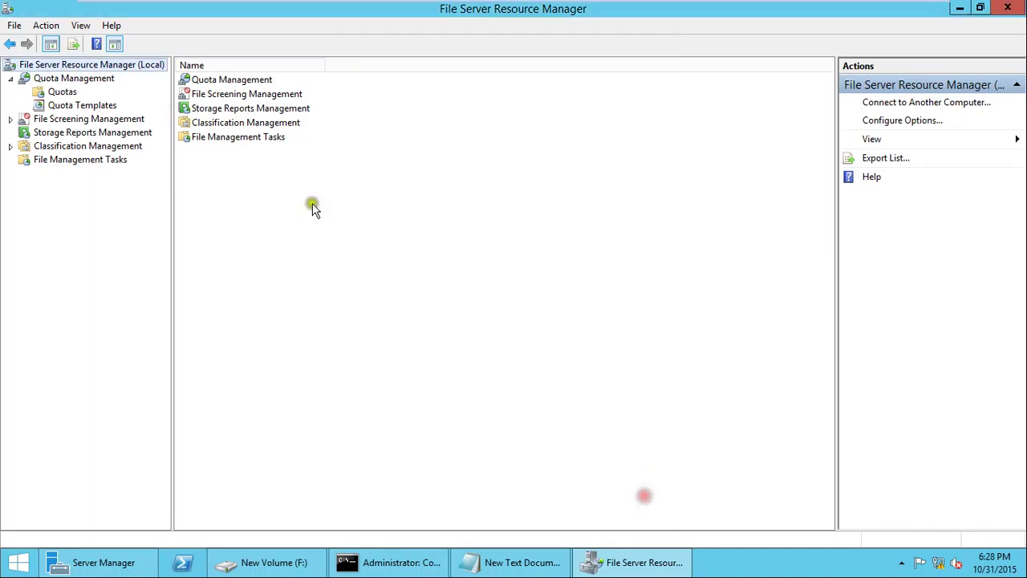
Start a new quota in the Quotas list and choose to define custom quota properties.
left_click(63, 93)
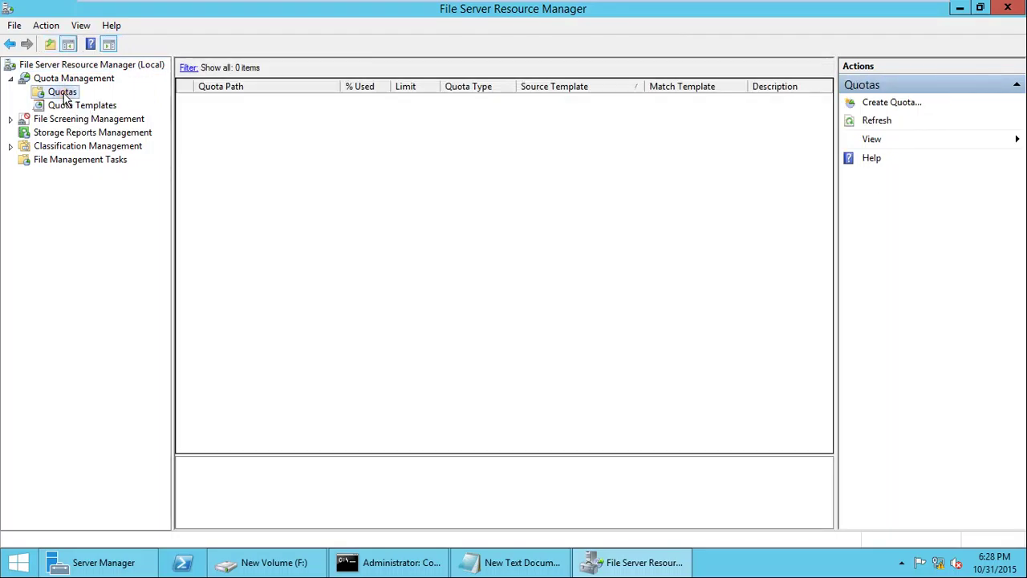
right_click(345, 182)
left_click(386, 194)
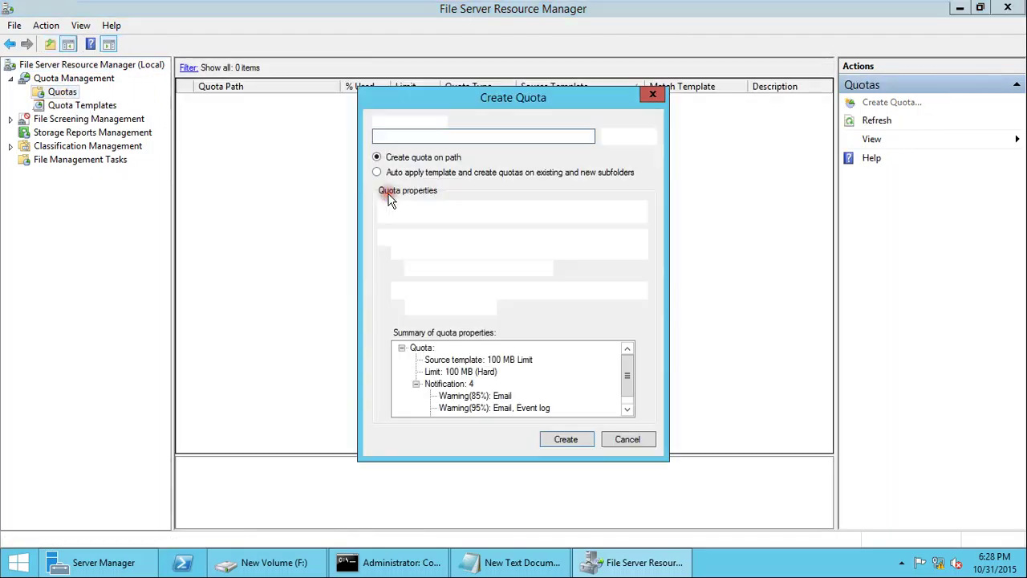
left_click(398, 291)
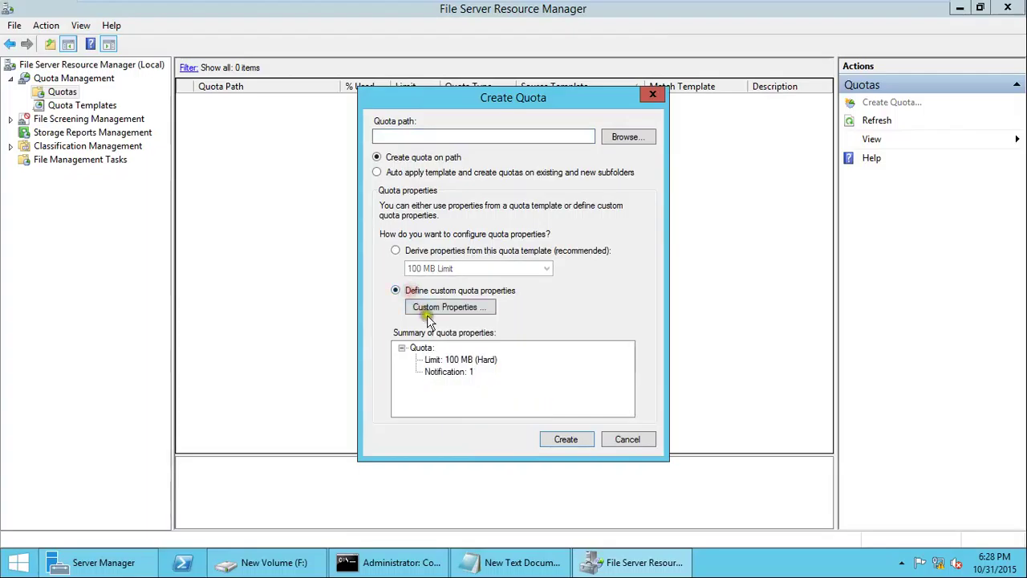
left_click(435, 313)
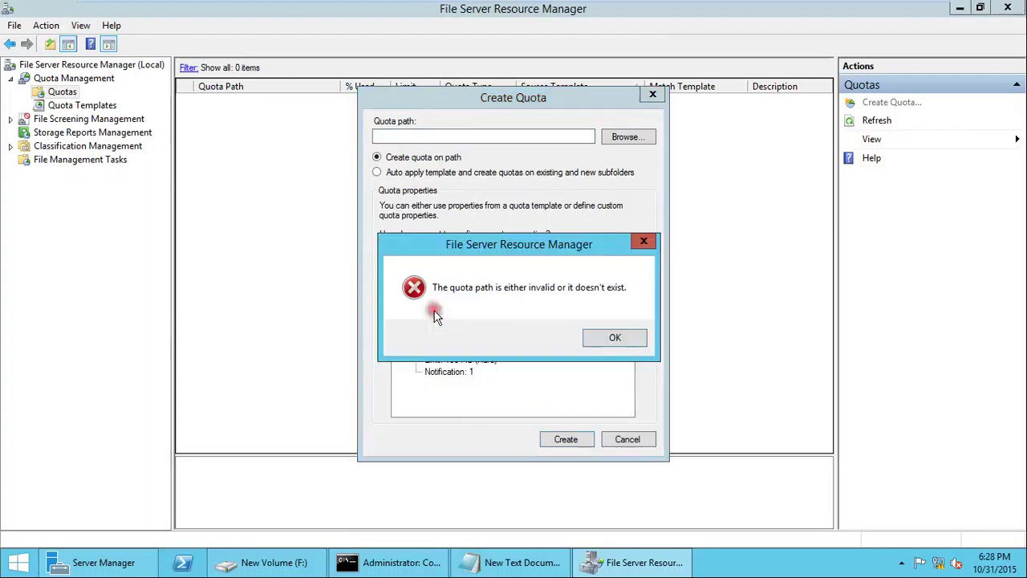
left_click(634, 335)
Set the quota path to the data folder on New Volume (F:).
left_click(628, 137)
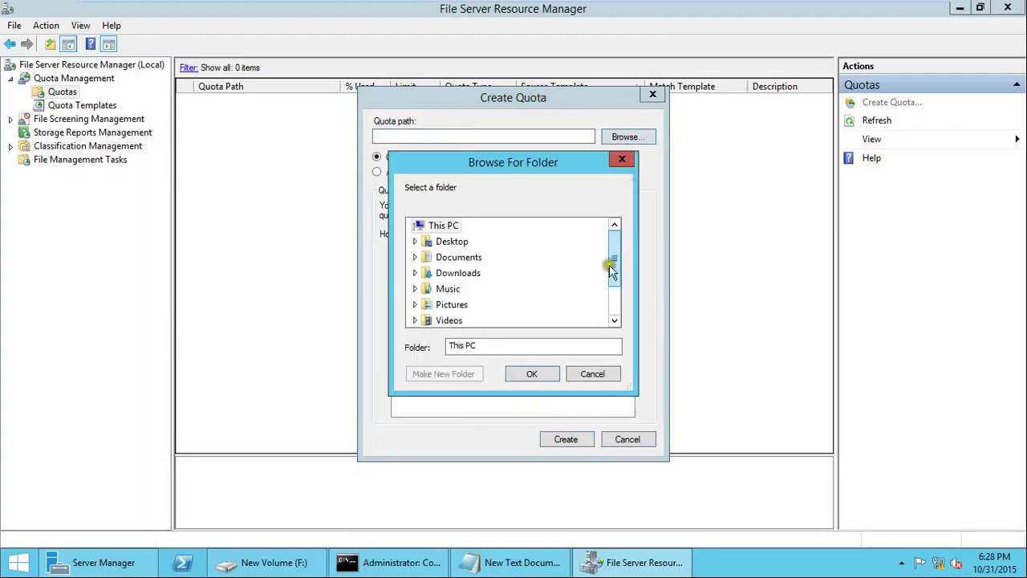
left_click(616, 310)
left_click(468, 305)
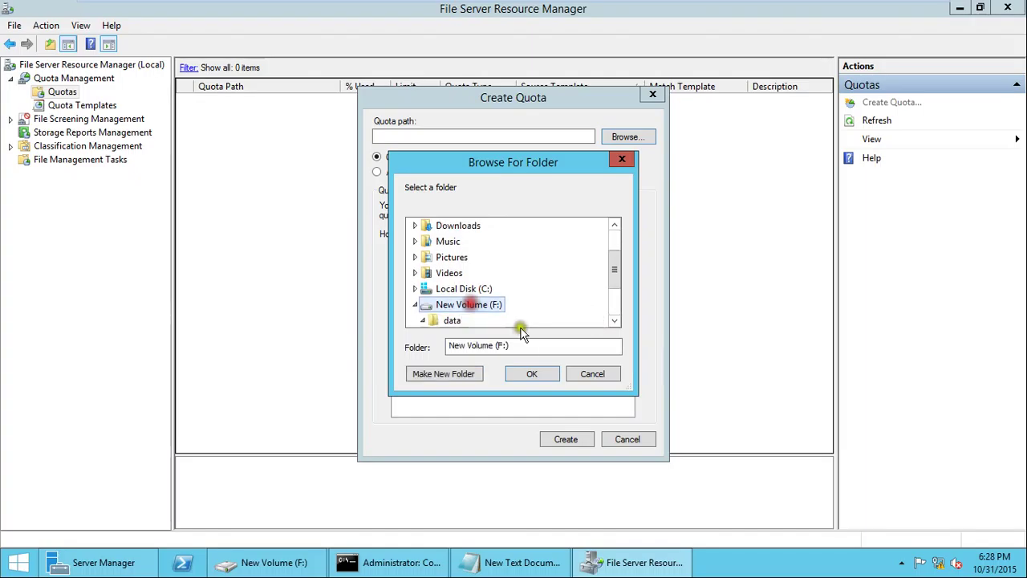
left_click(454, 322)
left_click(532, 375)
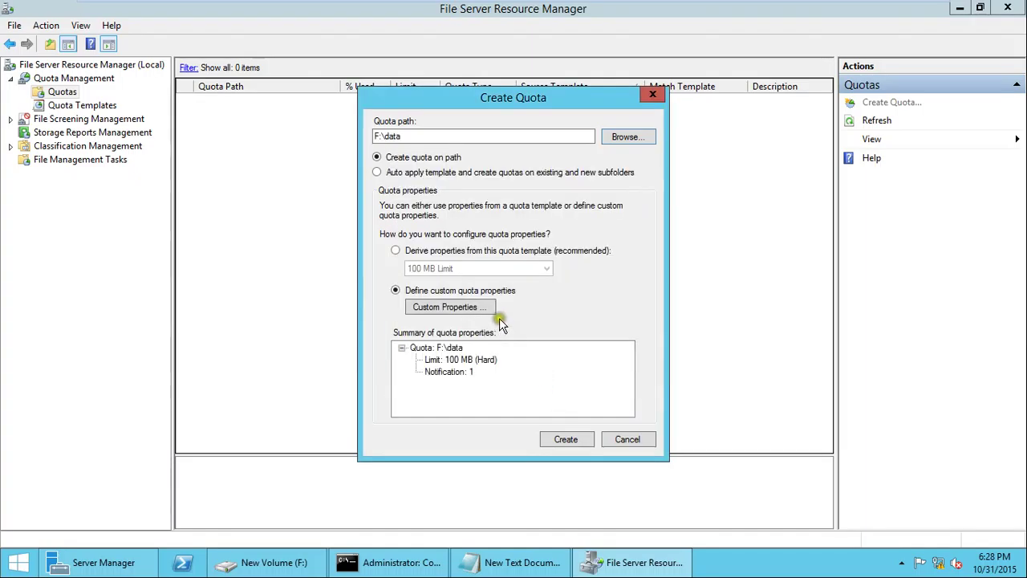
Set the space limit to 20 MB in the custom properties, keeping it a hard quota.
left_click(450, 306)
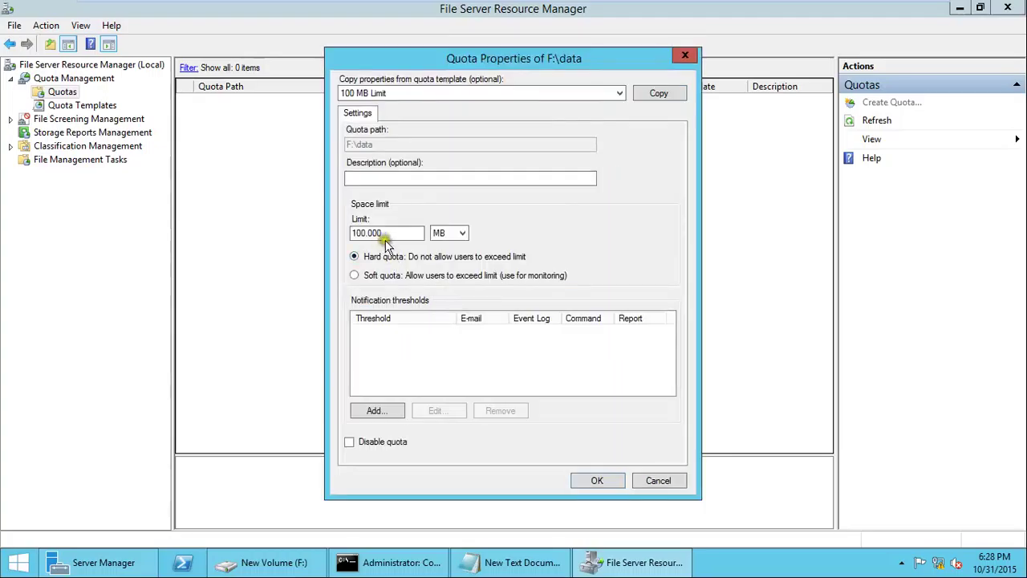
left_click_drag(390, 232, 348, 233)
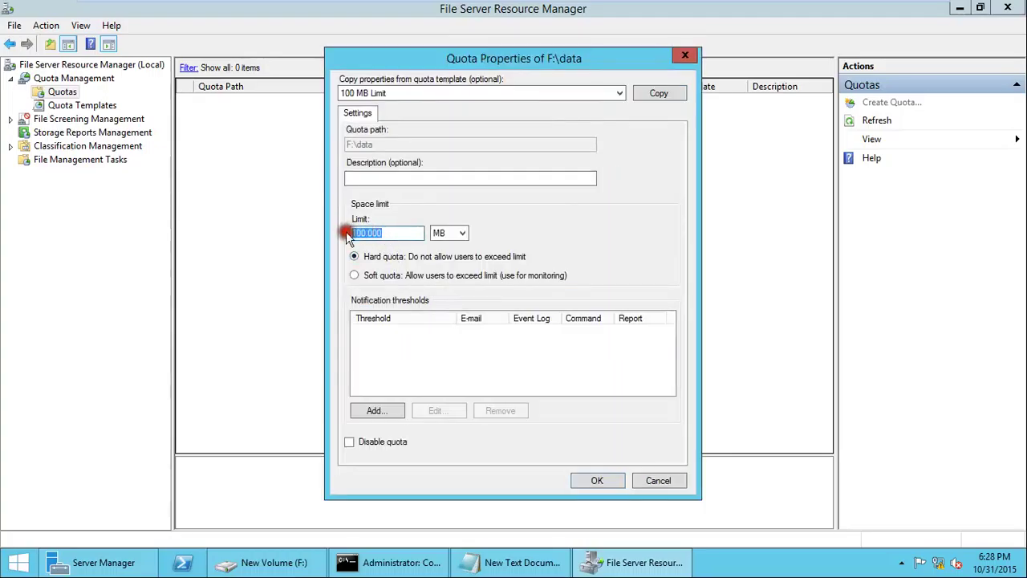
type("20")
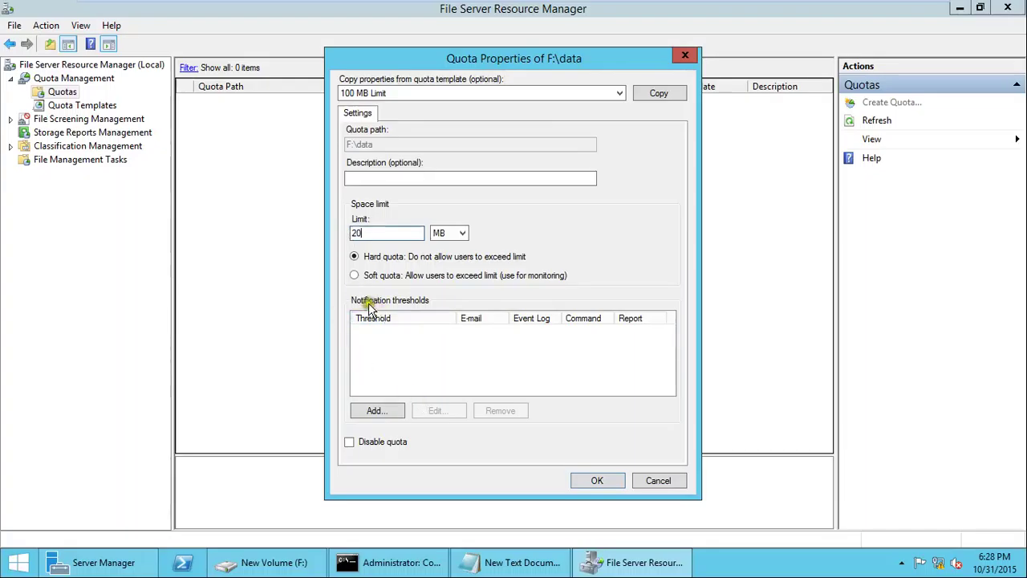
Add an 85% notification threshold that sends a warning to the event log, reviewing the command and report options as well.
left_click(394, 409)
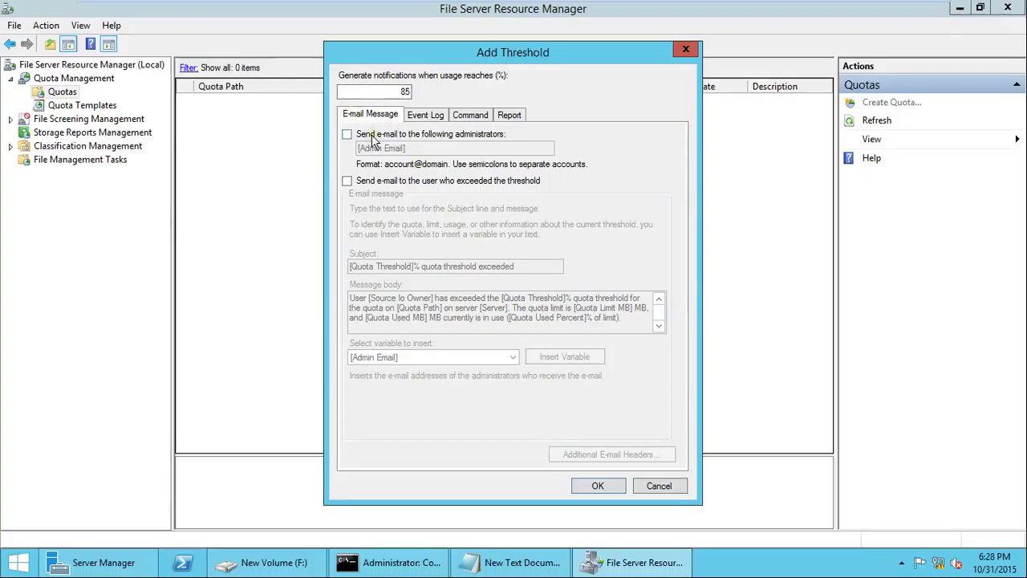
left_click(415, 116)
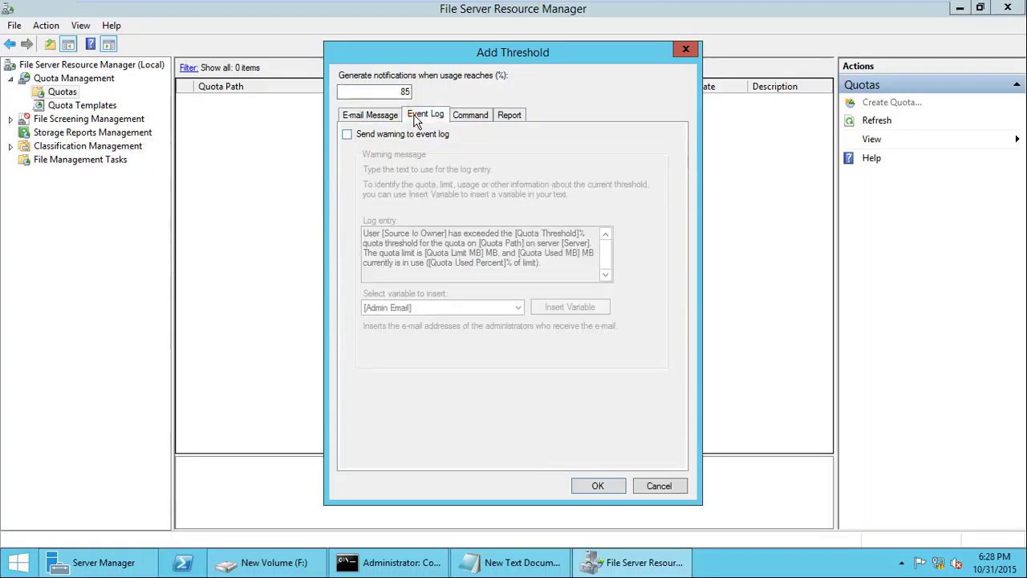
left_click(347, 135)
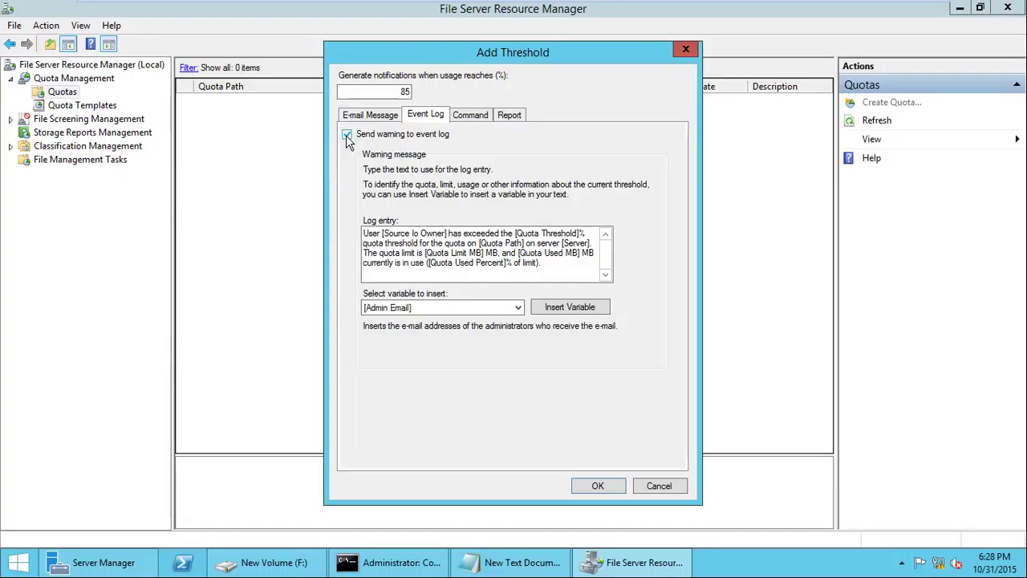
left_click(482, 120)
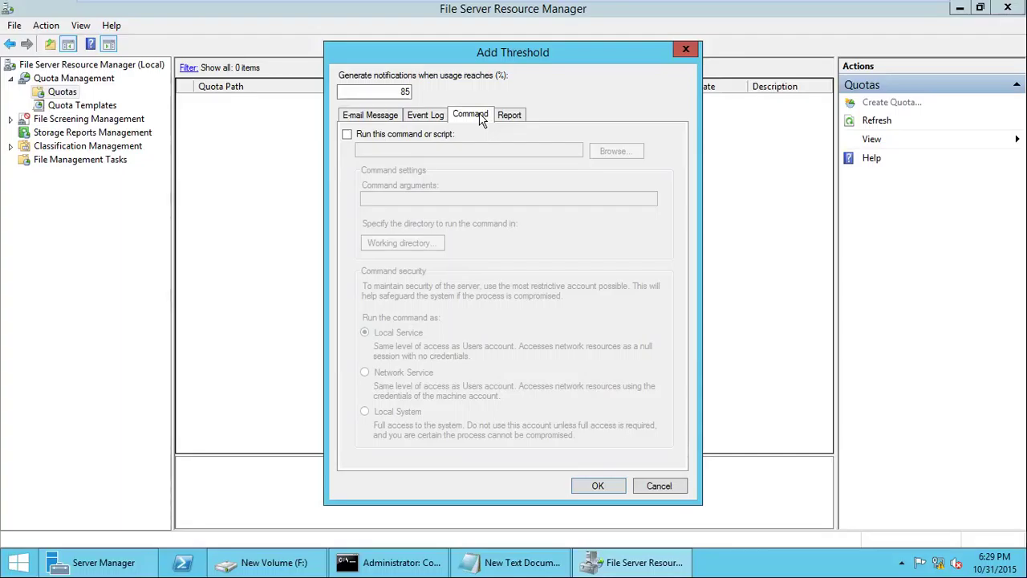
left_click(510, 118)
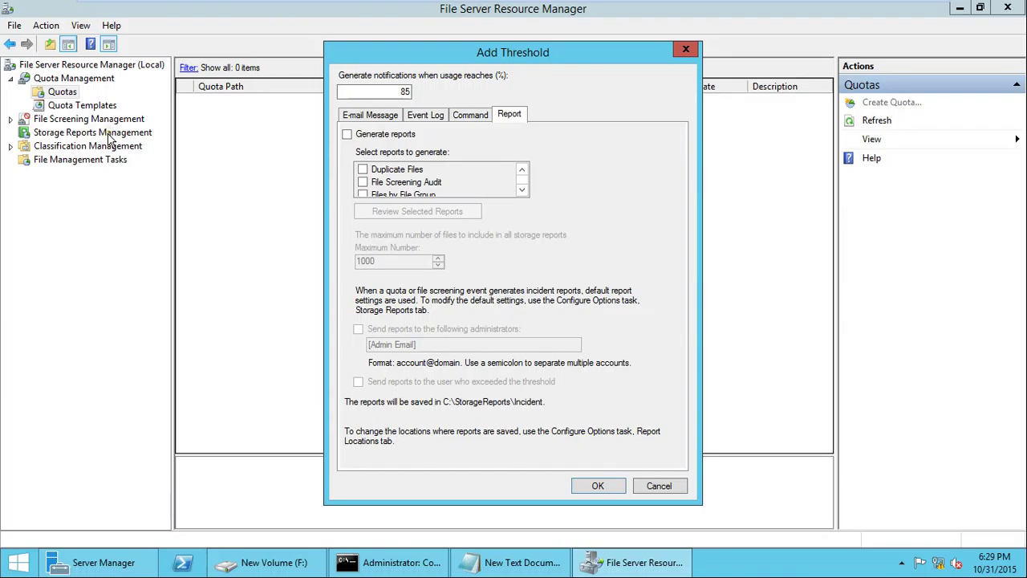
left_click(416, 115)
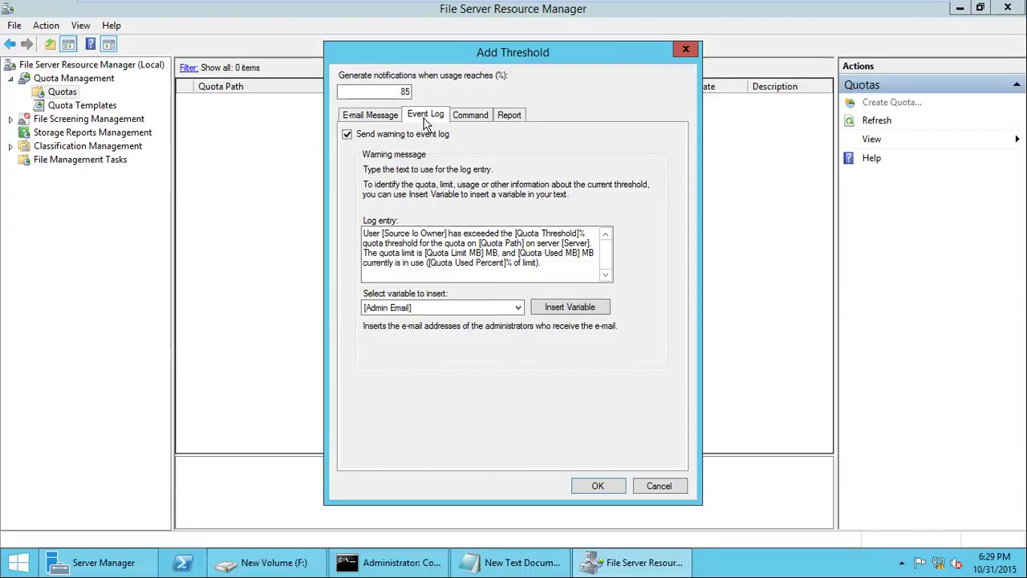
left_click(612, 486)
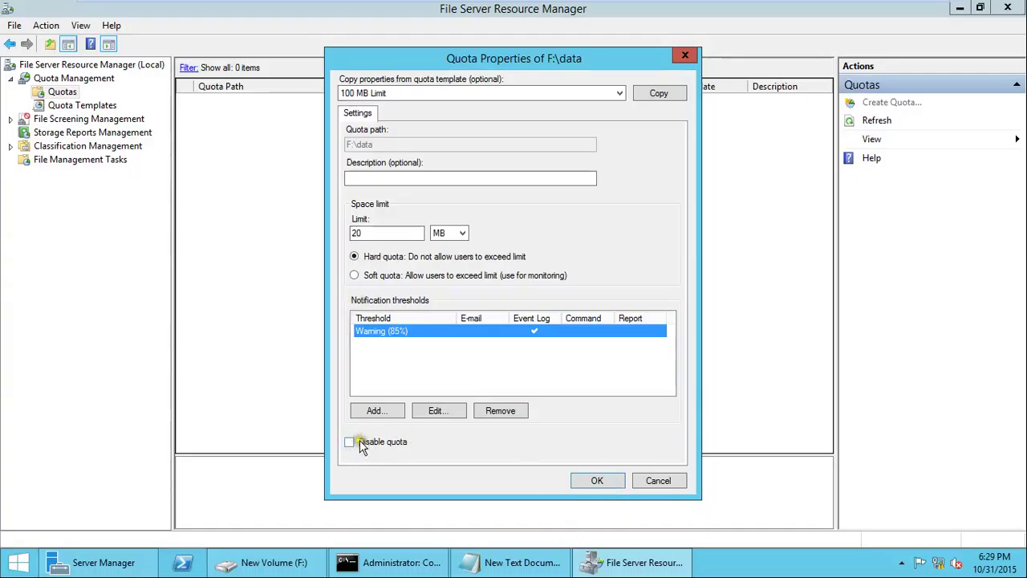
Create the F:\data quota, saving it without creating a template, and select it to show its usage details.
left_click(590, 481)
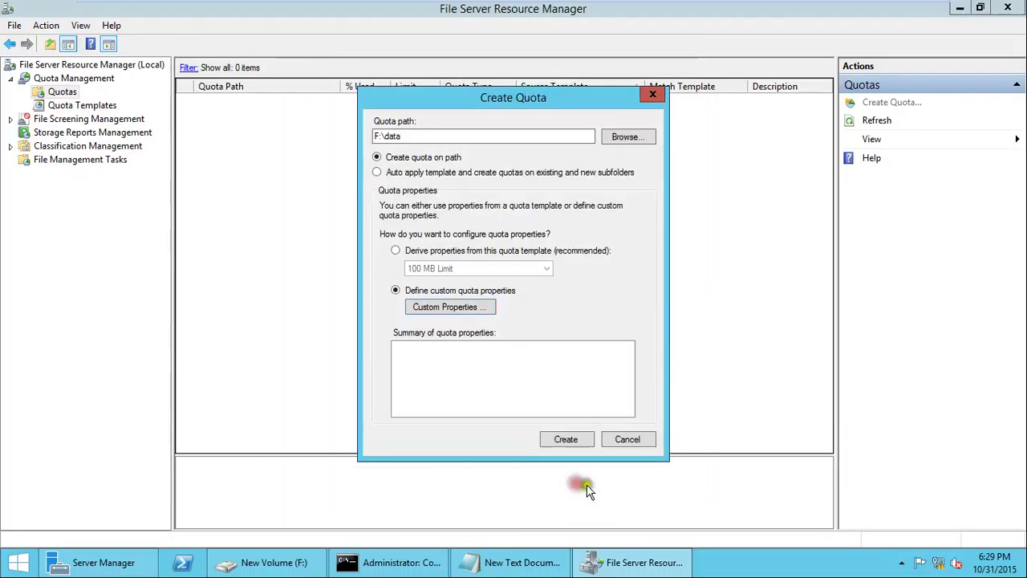
left_click(565, 440)
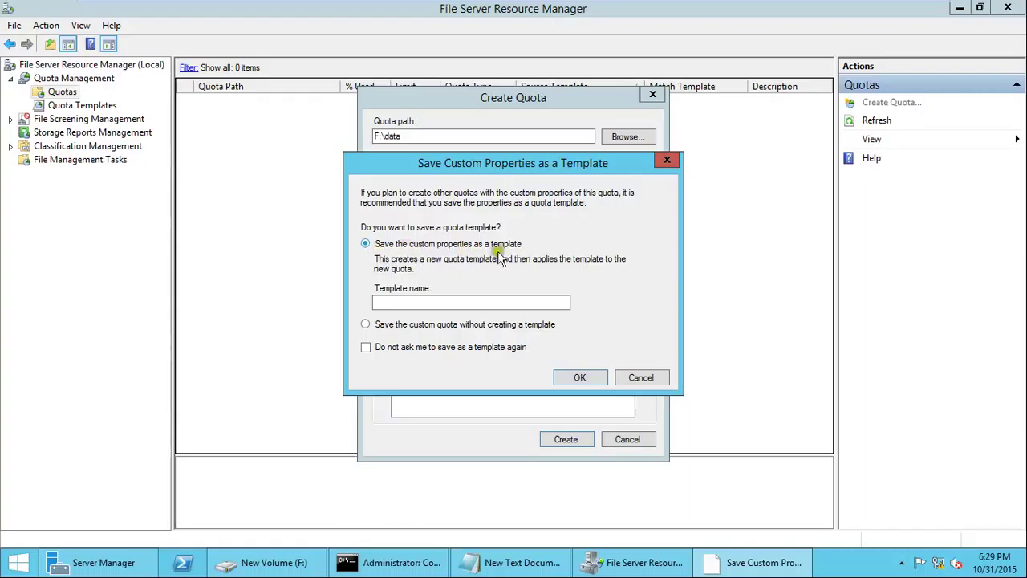
left_click(434, 301)
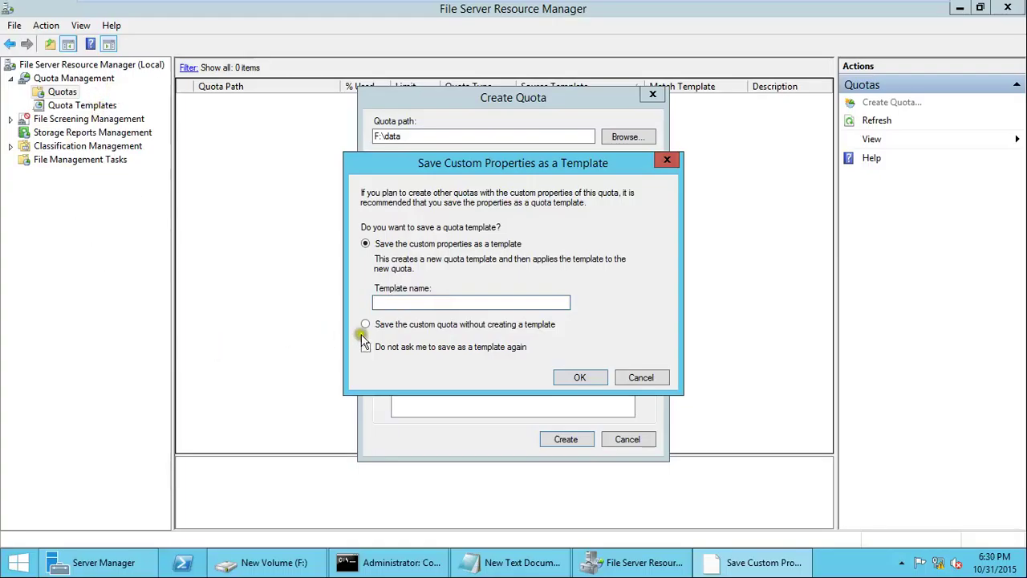
left_click(439, 331)
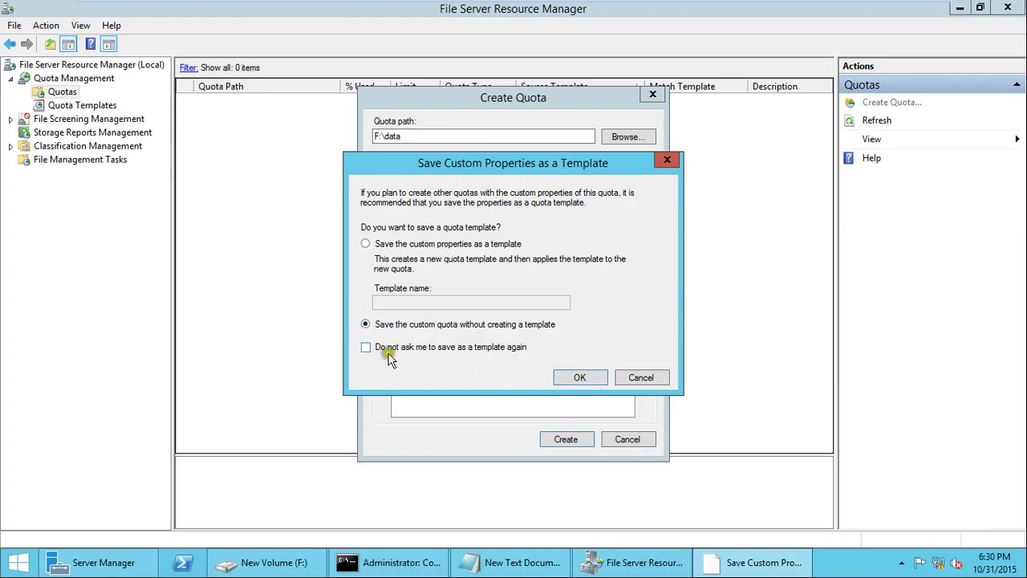
left_click(582, 377)
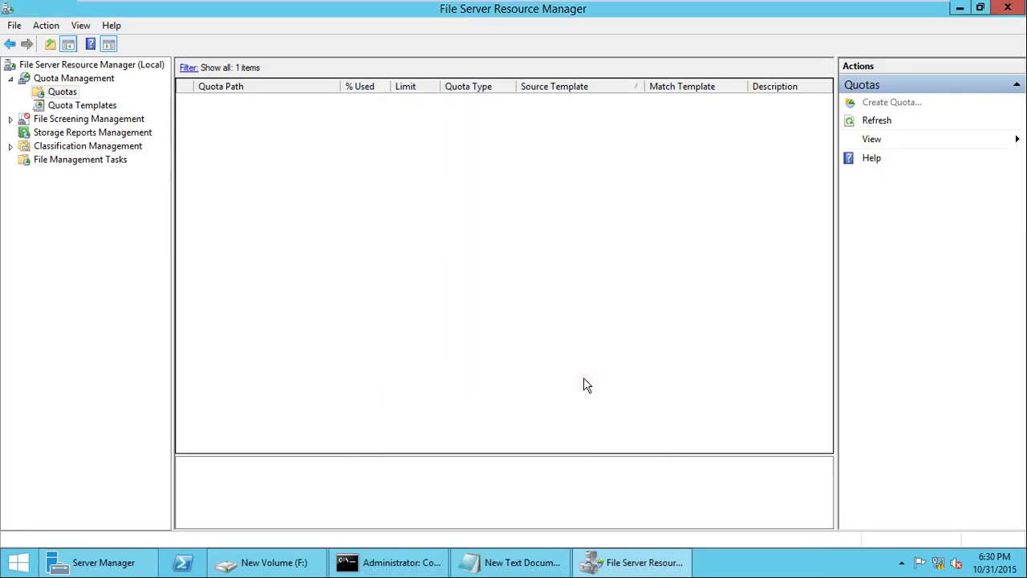
left_click(222, 137)
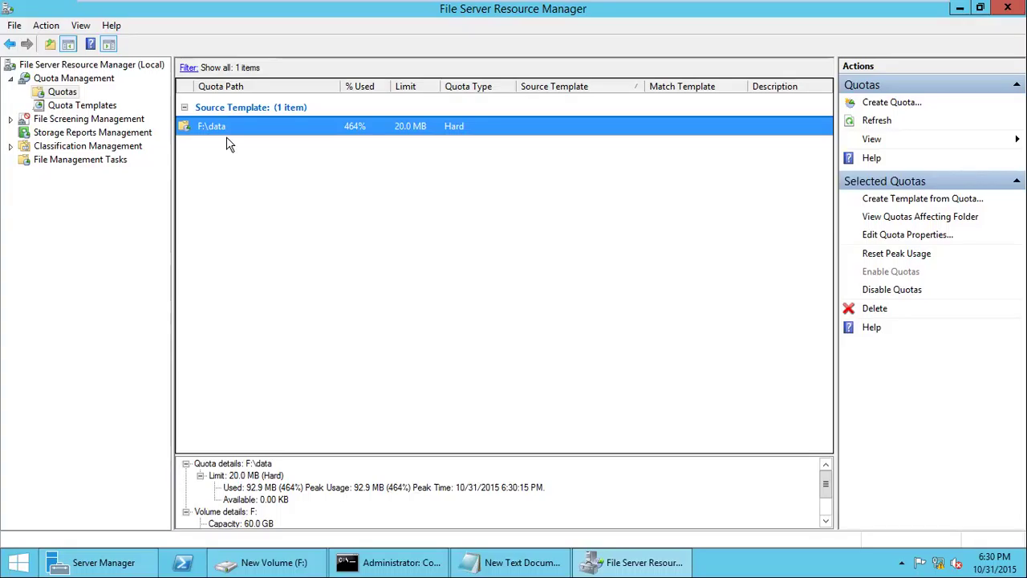
Switch to File Explorer, open the data folder on New Volume (F:), and leave the virtual machine's full-screen view.
left_click(406, 562)
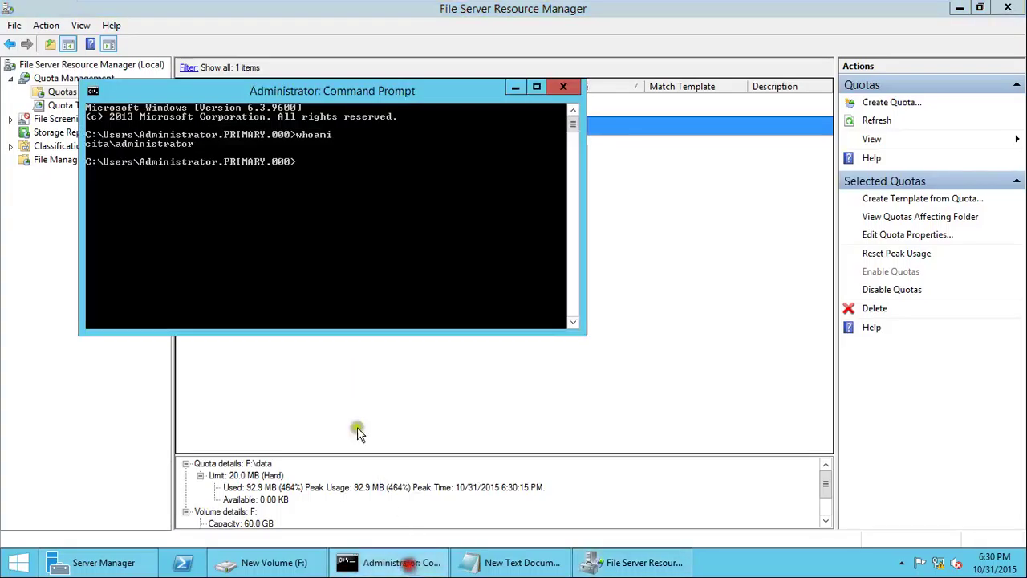
left_click(515, 87)
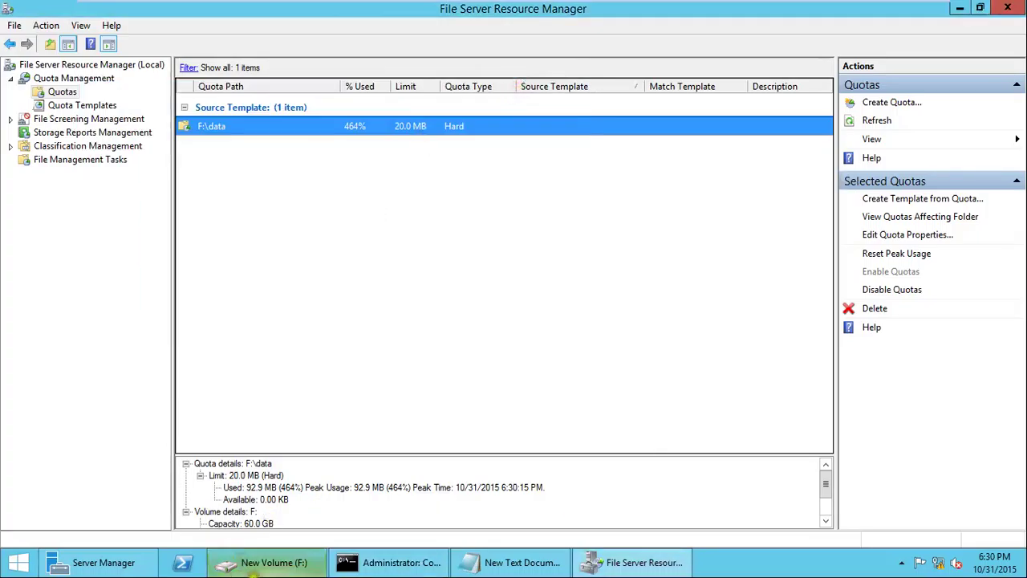
left_click(260, 561)
double_click(183, 97)
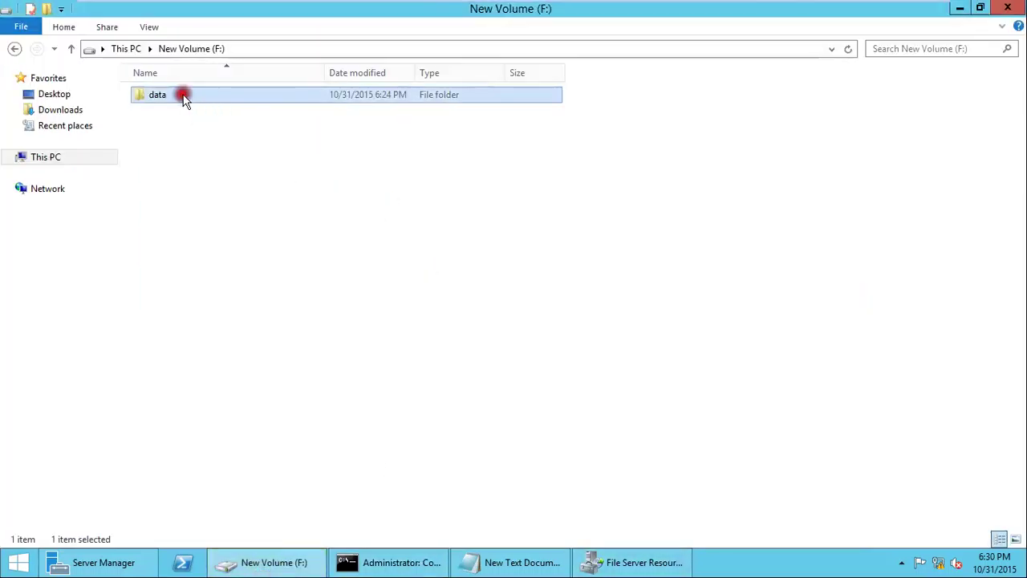
left_click(917, 11)
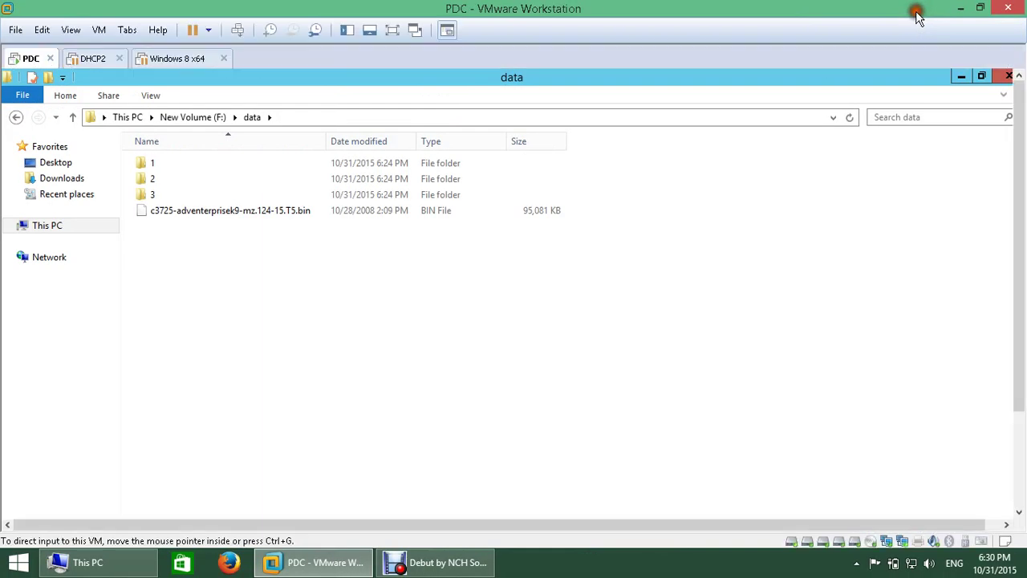
Minimize the virtual machine and check the sizes of CCNA_EIGRP_sim_question.pkt, Firefox-40.0-en-US.msi and the cvs folder on the host desktop.
left_click(961, 8)
left_click(961, 8)
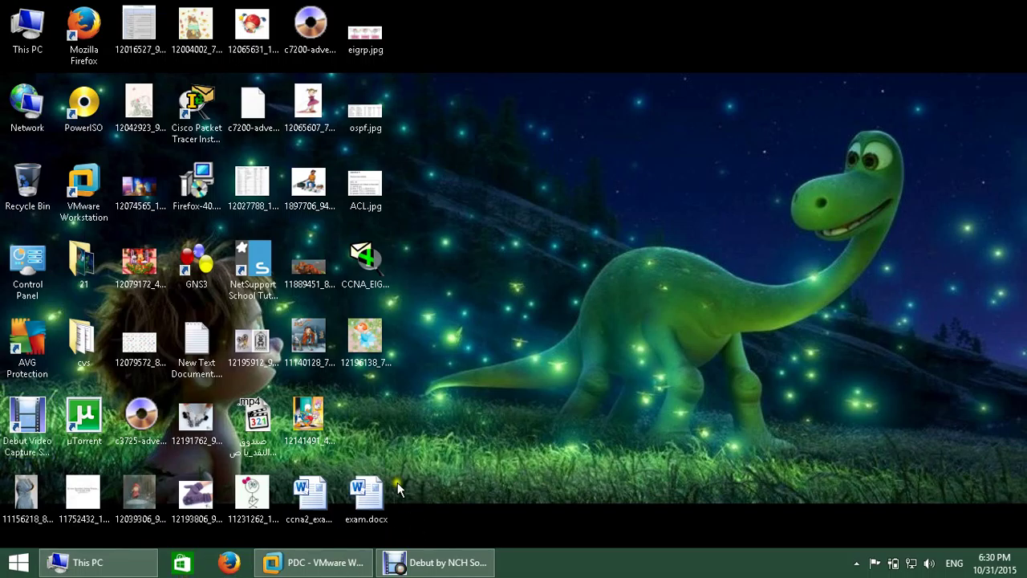
right_click(345, 265)
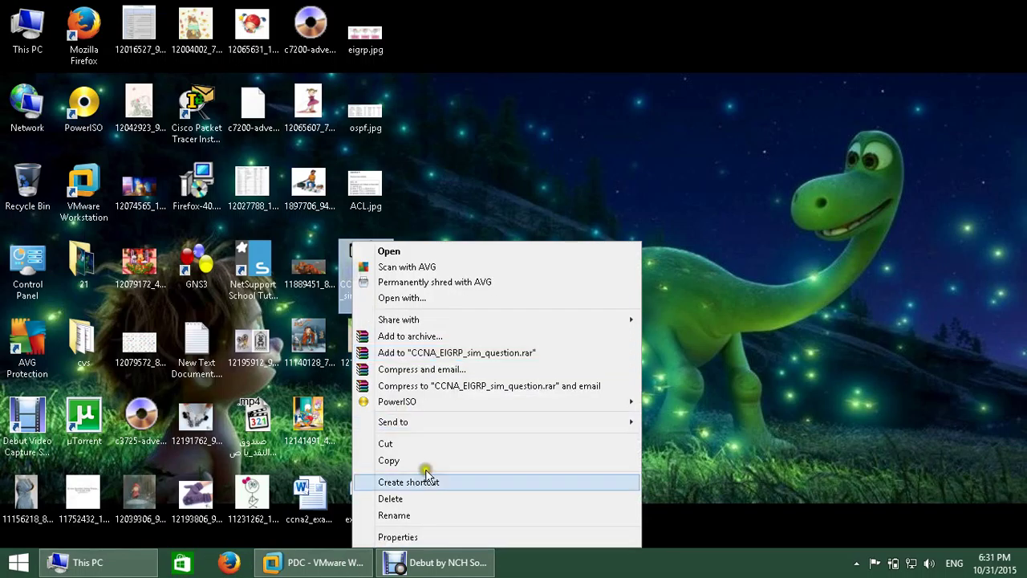
left_click(480, 539)
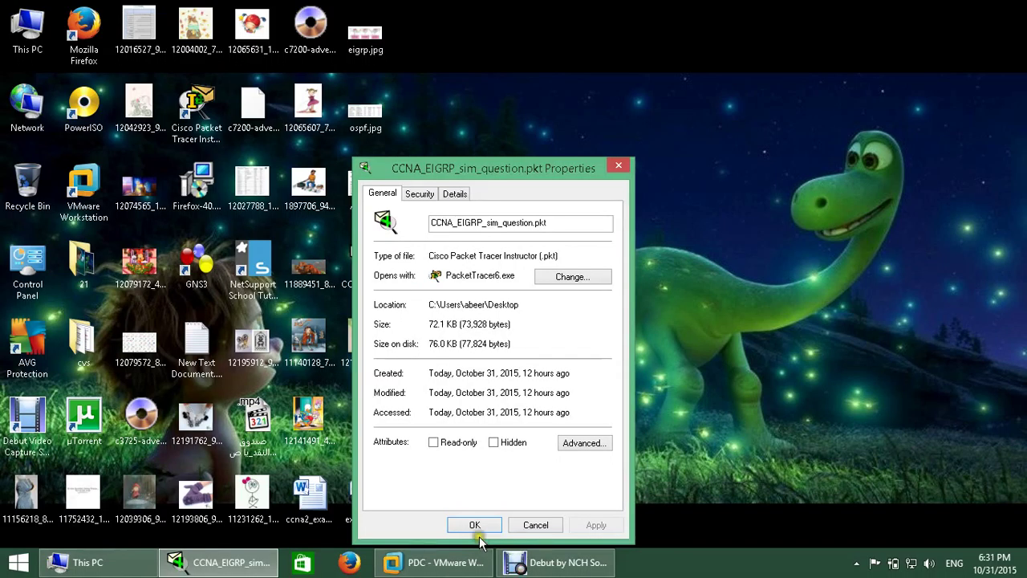
left_click(550, 522)
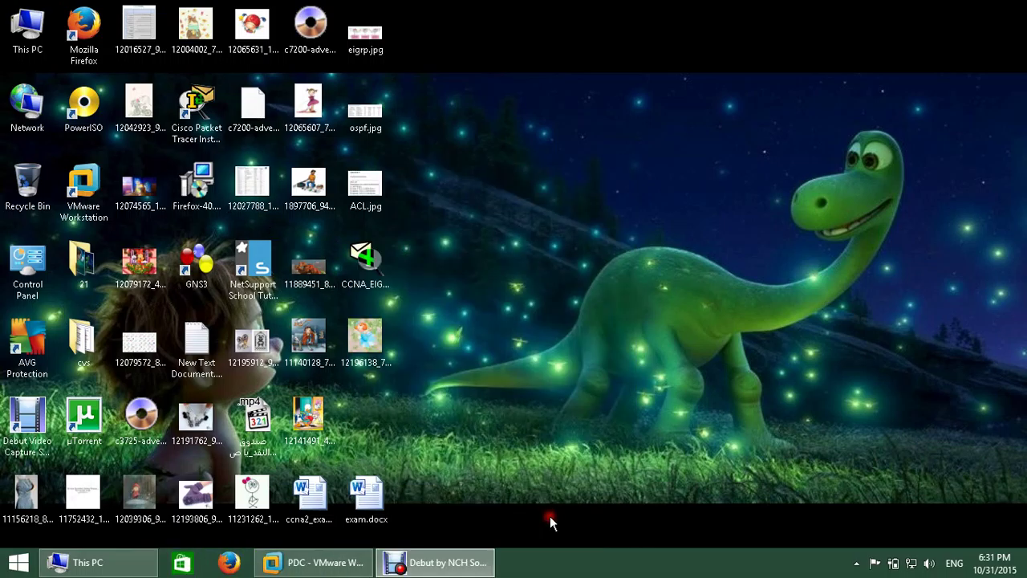
right_click(194, 180)
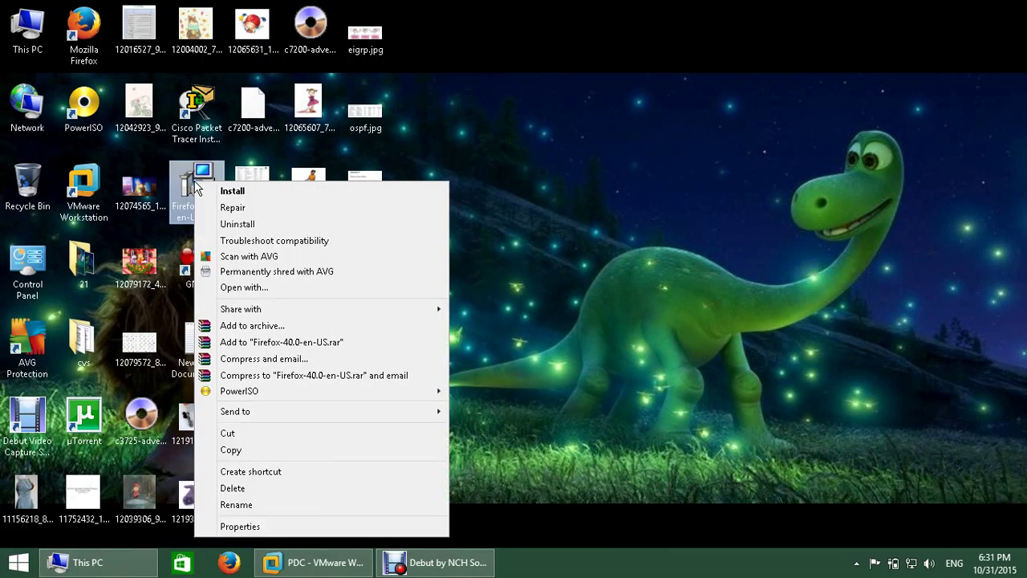
left_click(378, 526)
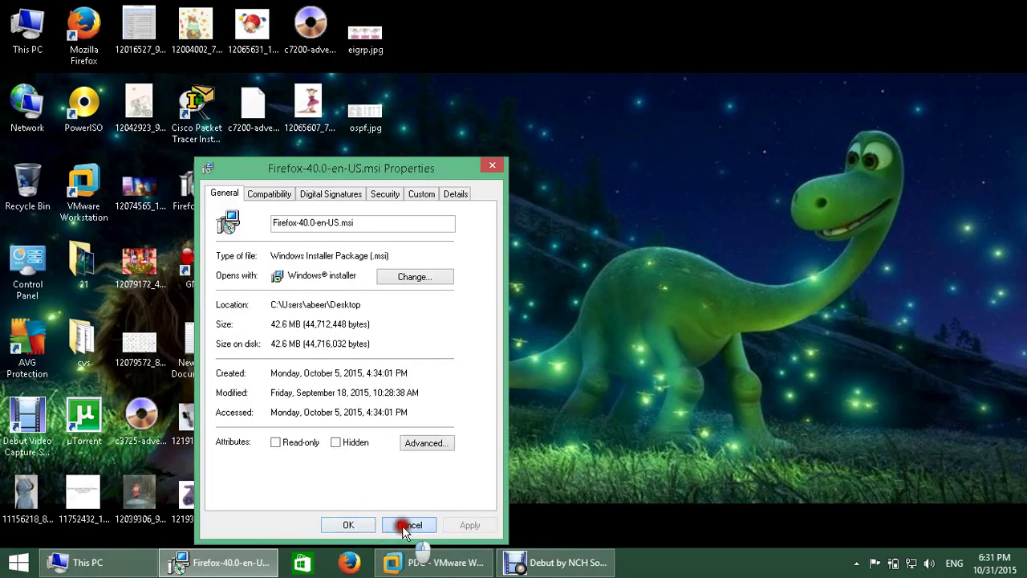
left_click(403, 523)
right_click(105, 350)
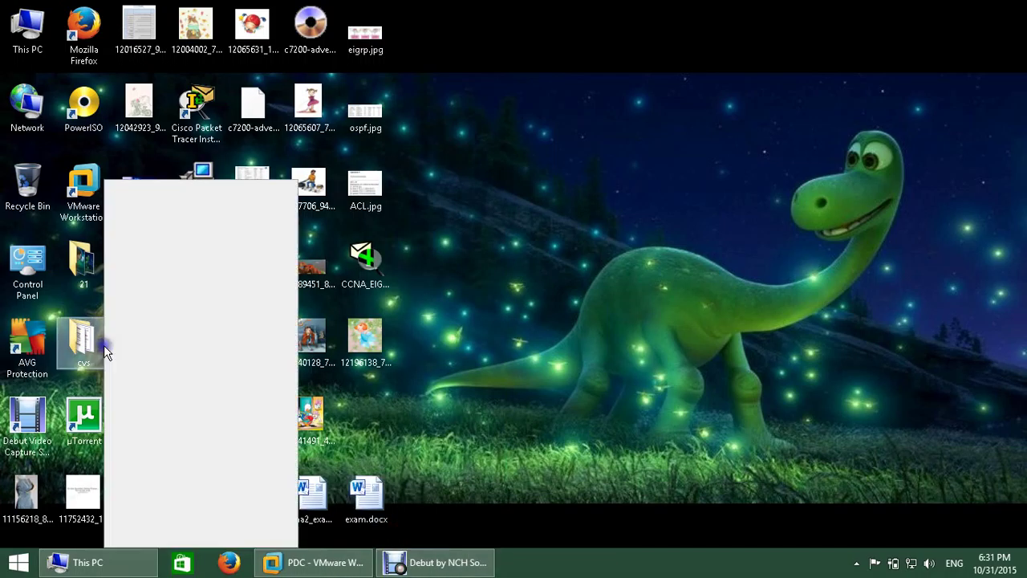
left_click(197, 535)
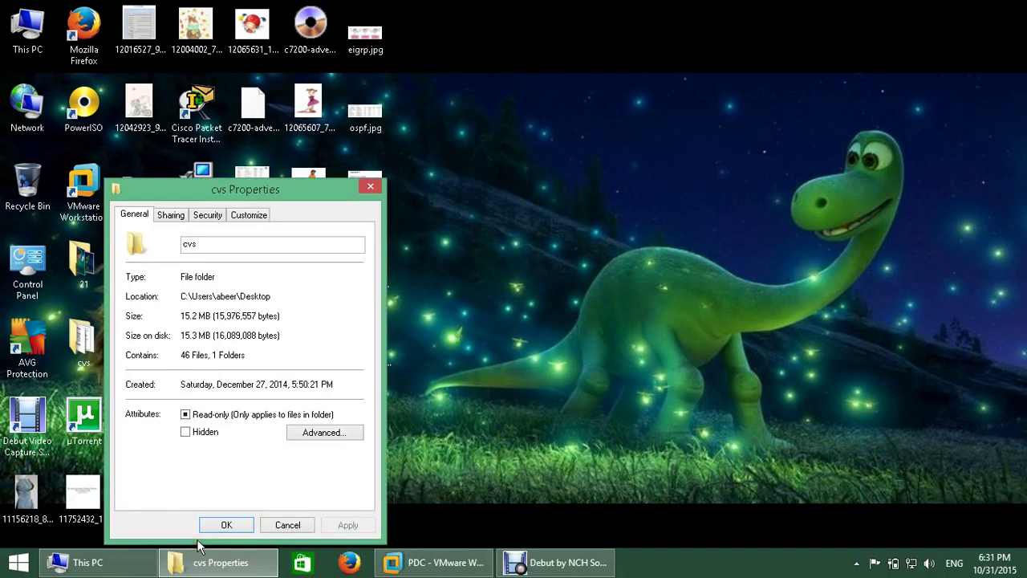
left_click(289, 526)
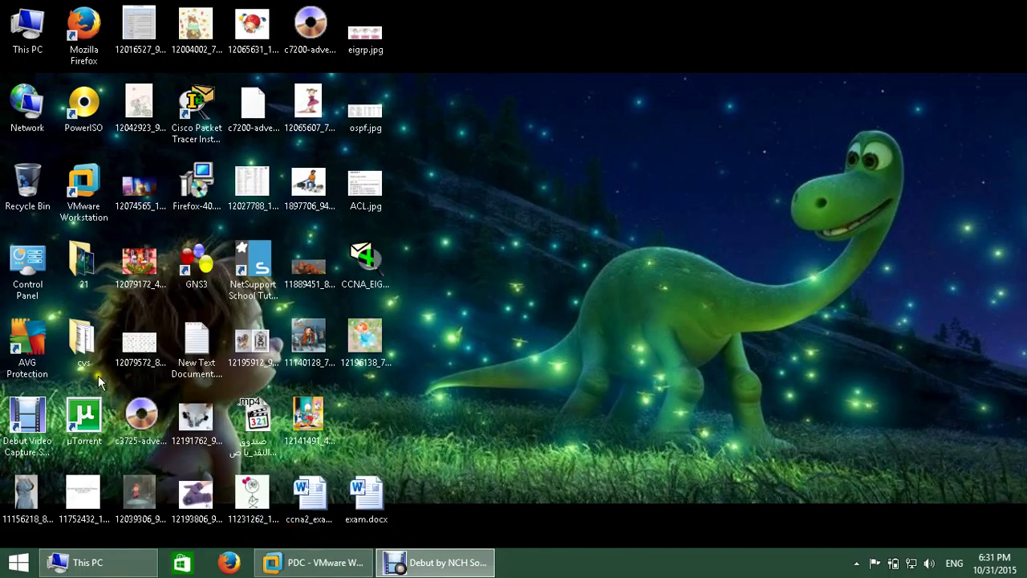
Switch back to VMware Workstation, restore its window down and place it beside the host's desktop icons.
left_click(315, 564)
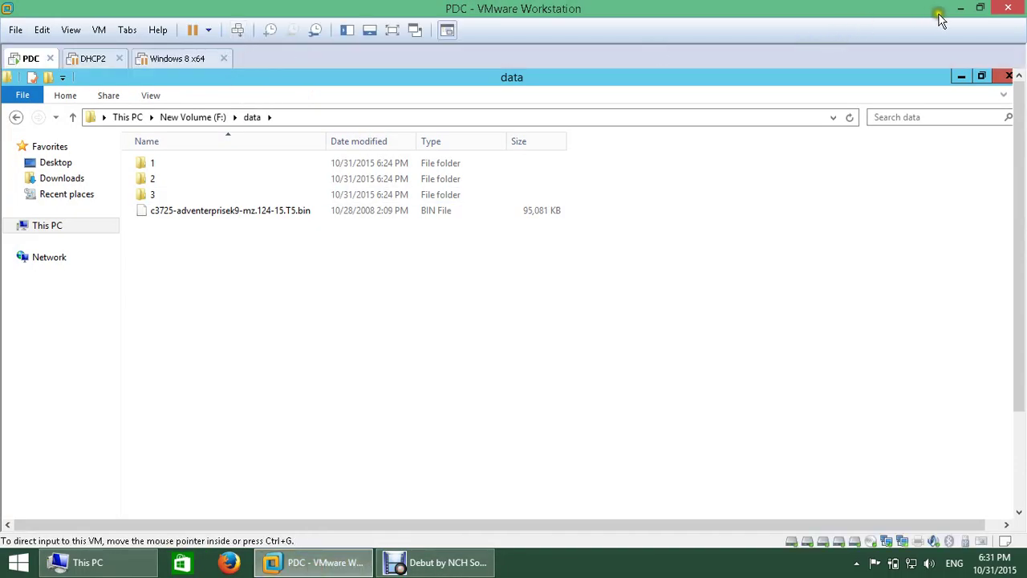
left_click(980, 7)
left_click_drag(138, 55, 375, 33)
Try to copy the cvs folder from the host desktop into F:\data, read the message, and cancel the copy.
left_click_drag(87, 339, 515, 333)
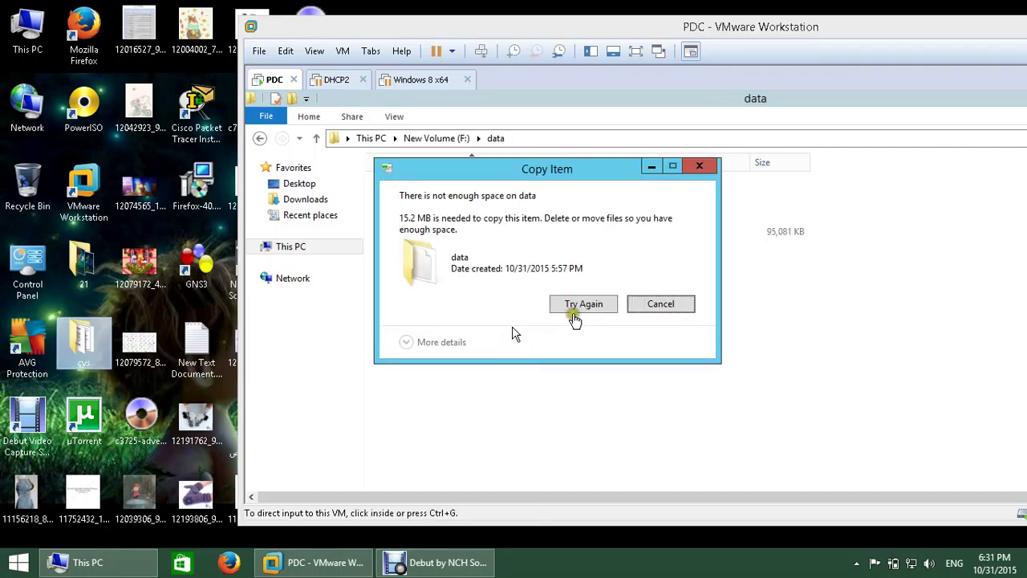
left_click(469, 197)
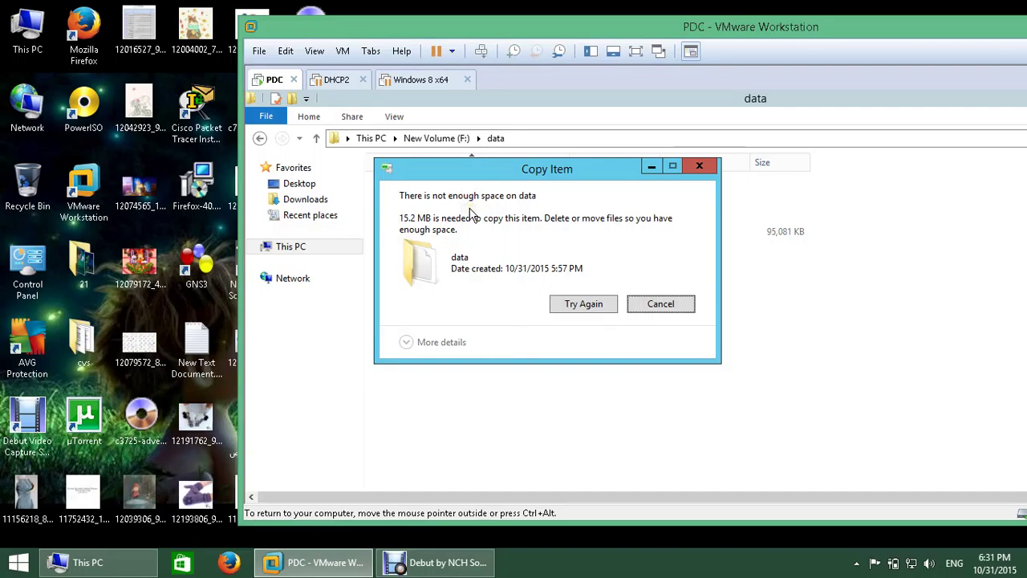
left_click(572, 228)
left_click(442, 270)
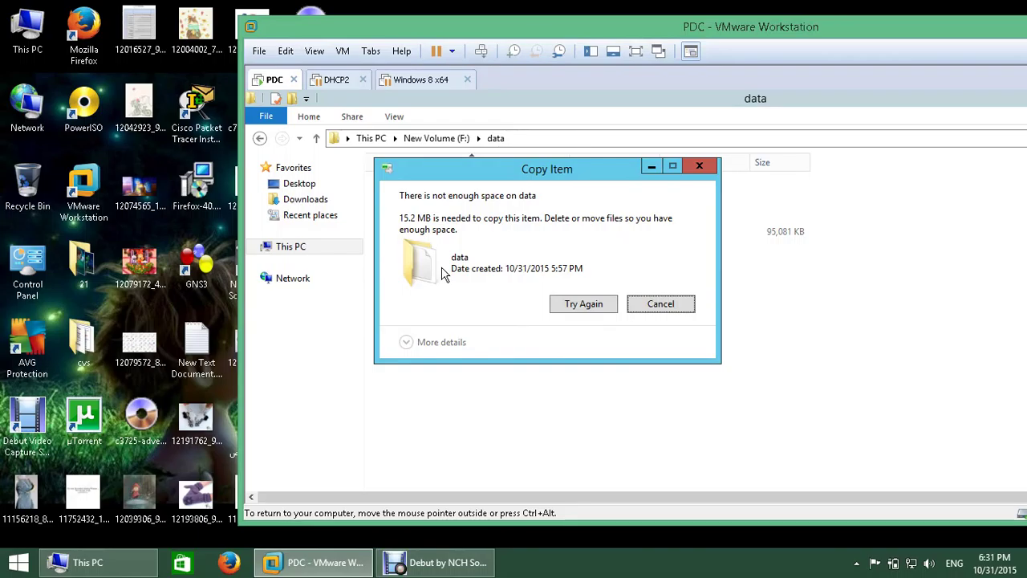
left_click(522, 177)
left_click_drag(522, 177, 513, 228)
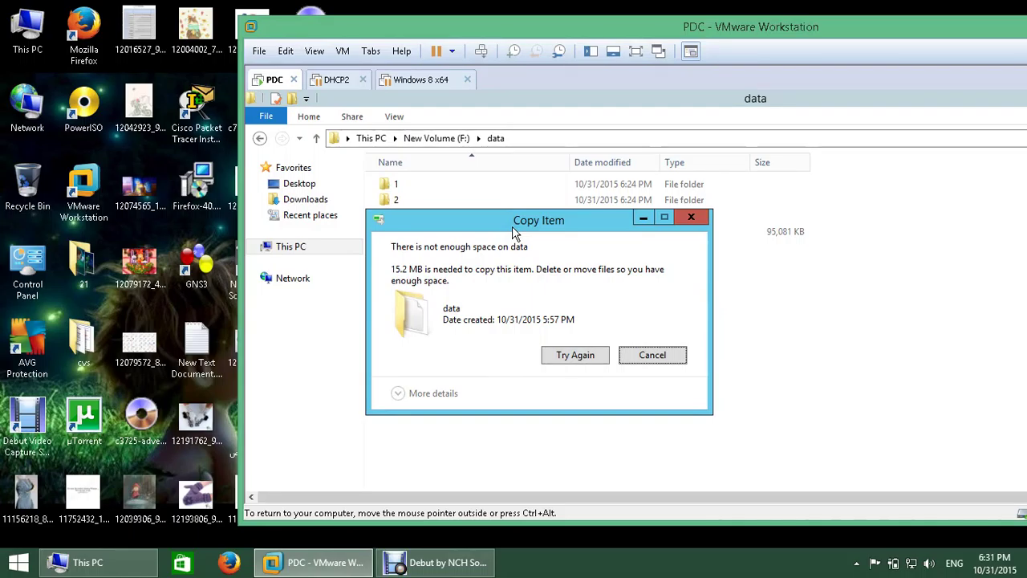
left_click(433, 564)
left_click(653, 355)
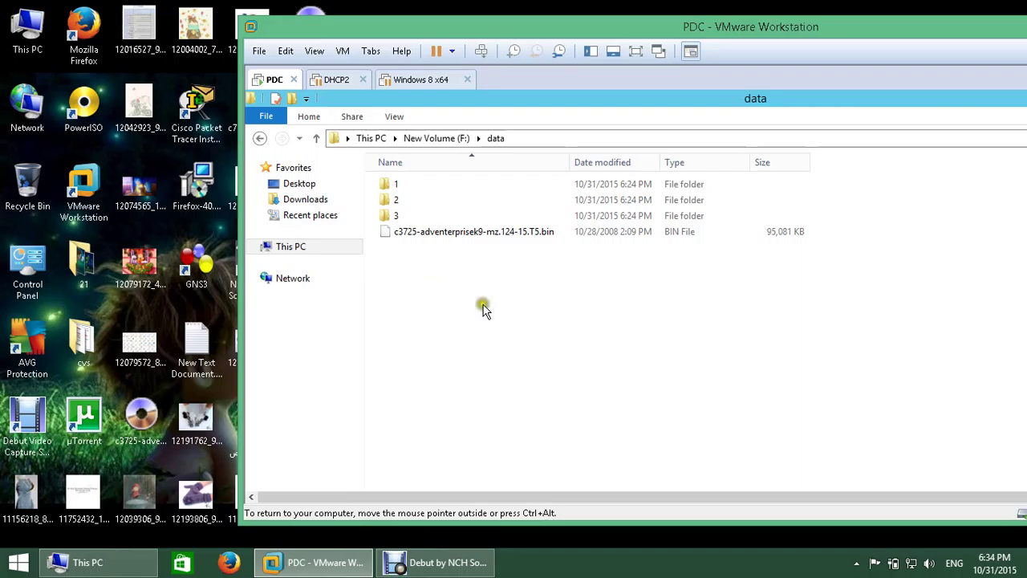
Delete c3725-adventerprisek9-mz.124-15.T5.bin from F:\data and copy the cvs folder from the host desktop into it.
right_click(429, 238)
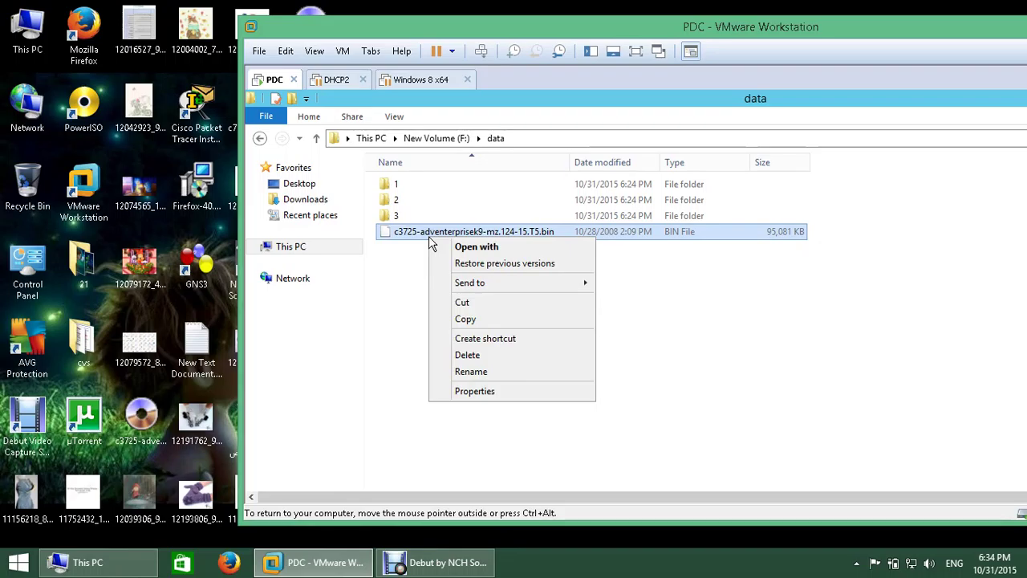
left_click(515, 354)
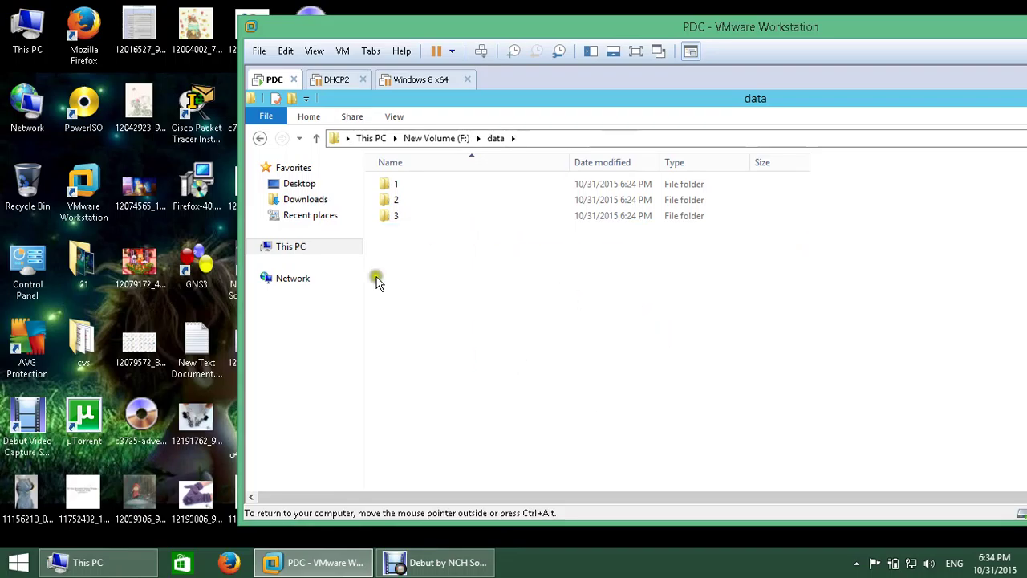
right_click(70, 349)
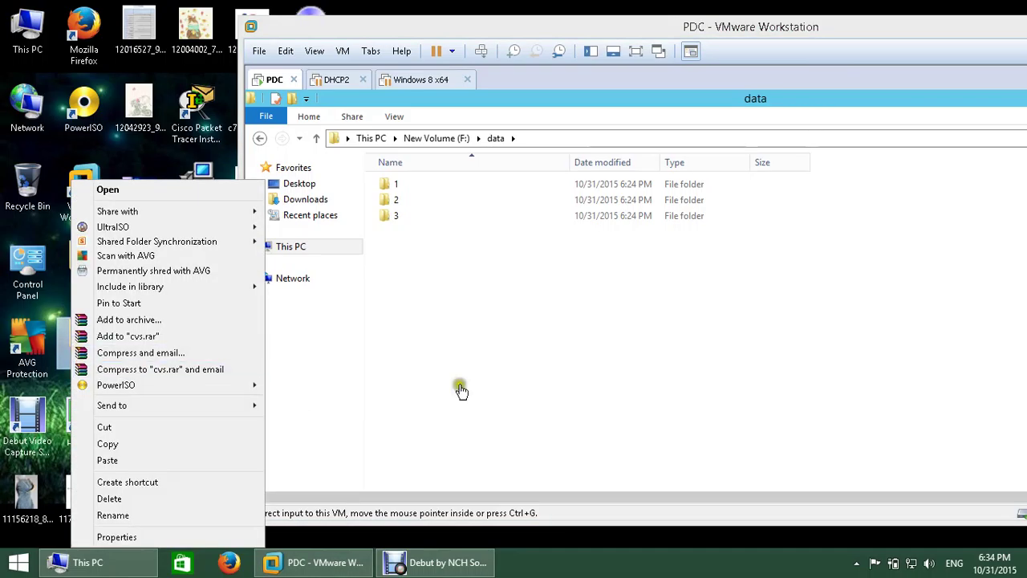
left_click(459, 374)
left_click(72, 353)
mouse_move(73, 353)
left_mouse_down()
mouse_move(81, 342)
mouse_move(426, 343)
mouse_move(464, 315)
left_mouse_up()
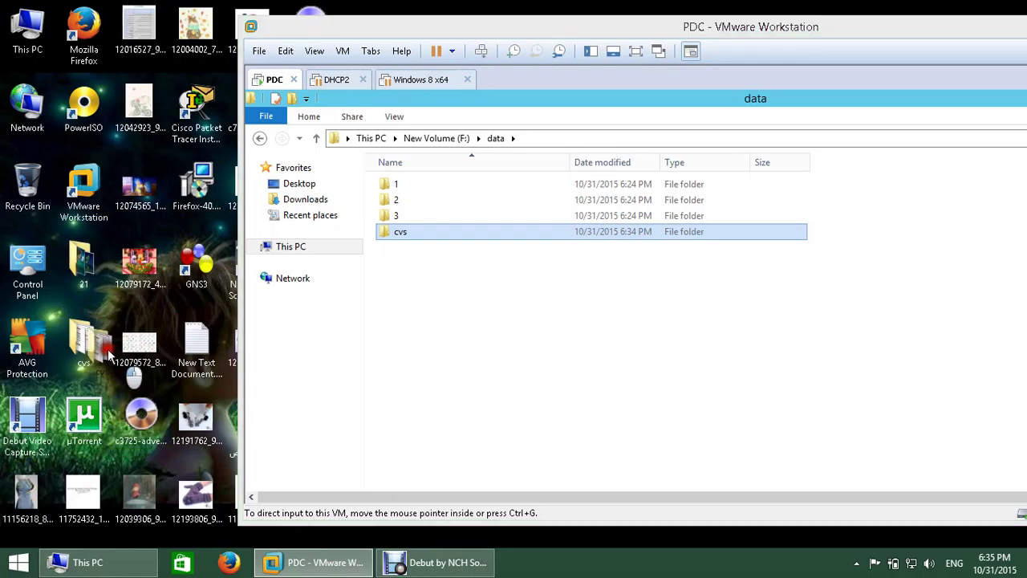
Try to copy the 21 folder from the host desktop into F:\data, cancel, and return the virtual machine to full screen.
left_click_drag(83, 277, 454, 315)
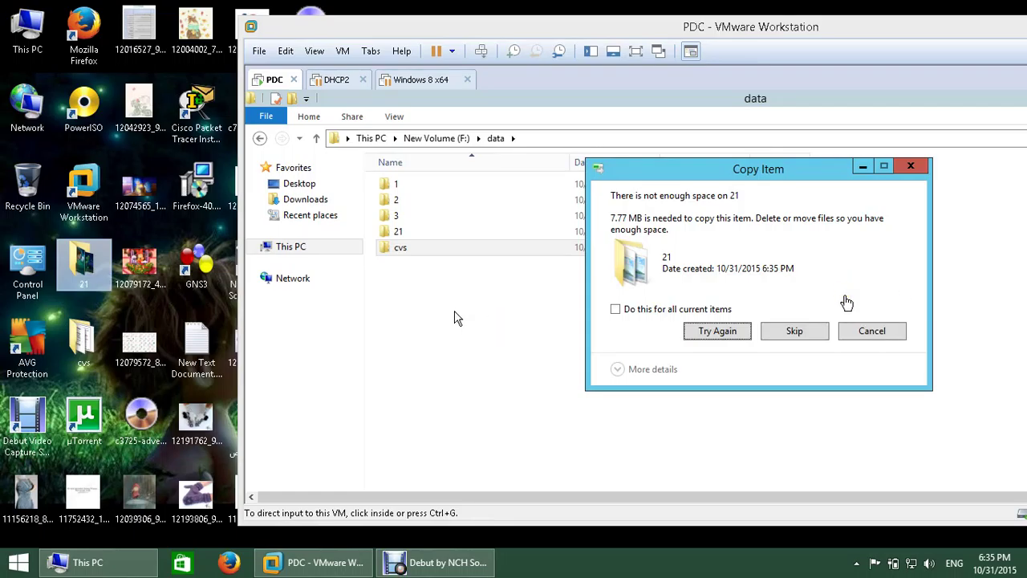
left_click(889, 337)
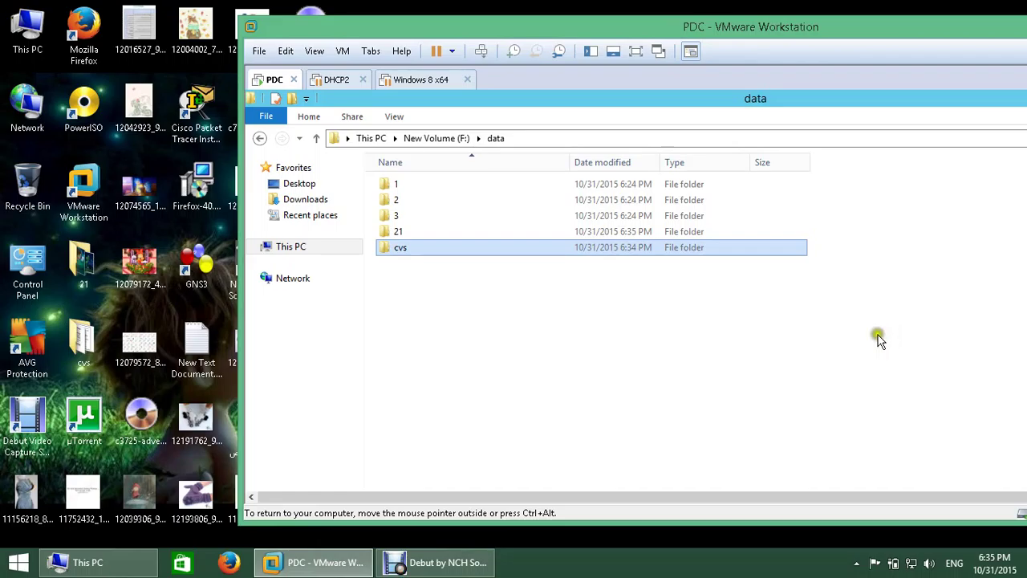
left_click(695, 395)
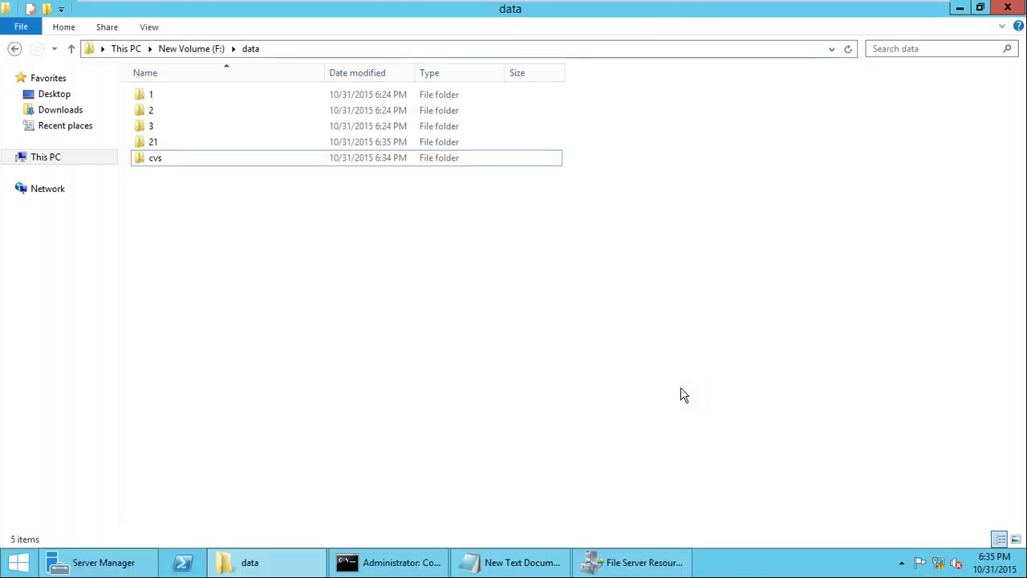
Switch to File Server Resource Manager and open the properties of the F:\data quota.
left_click(651, 562)
double_click(291, 128)
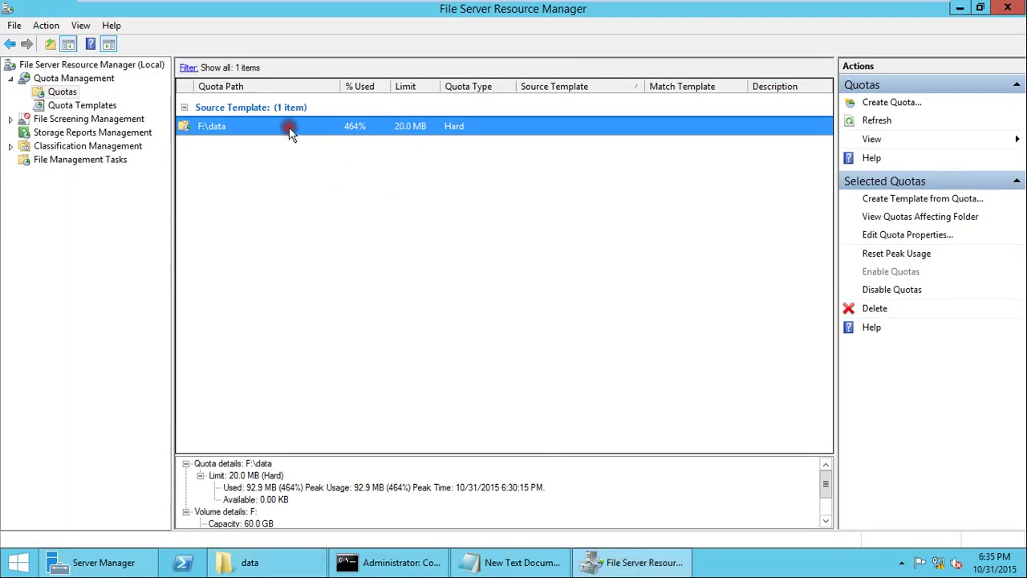
left_click_drag(254, 86, 394, 66)
left_click(272, 421)
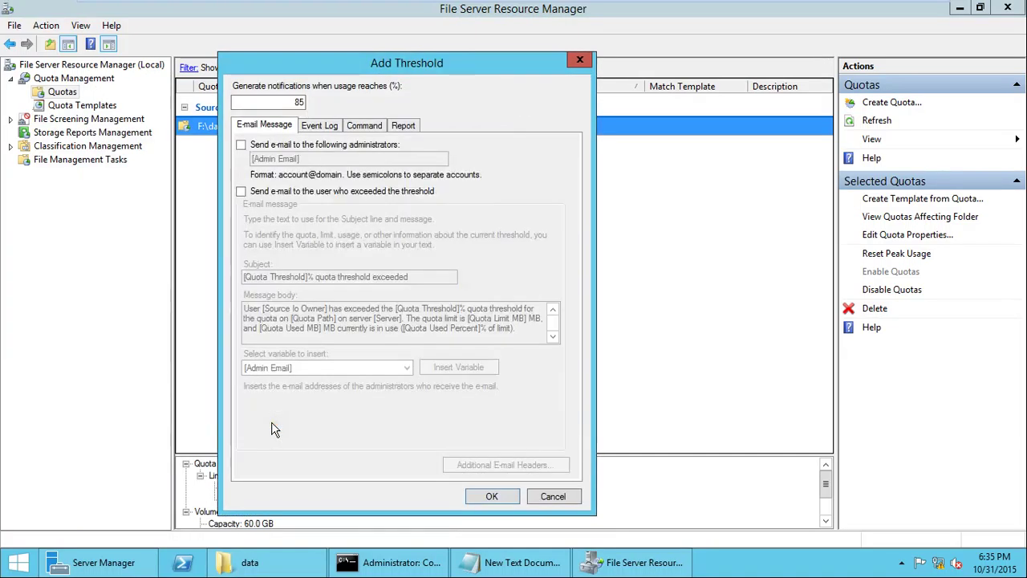
left_click(321, 125)
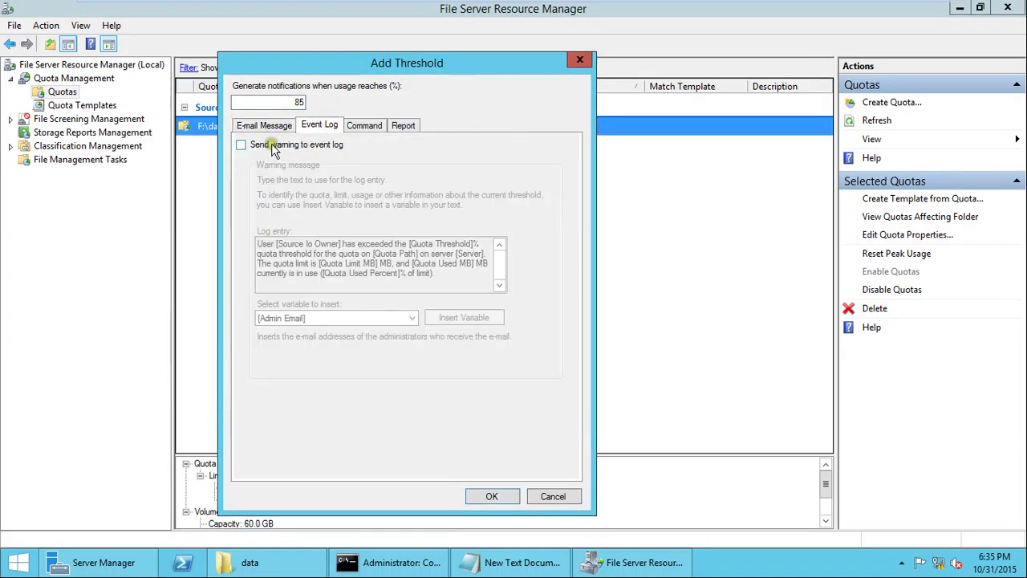
left_click(519, 495)
Review the event log settings of the quota's 85% warning threshold and close them without changes.
left_click(259, 340)
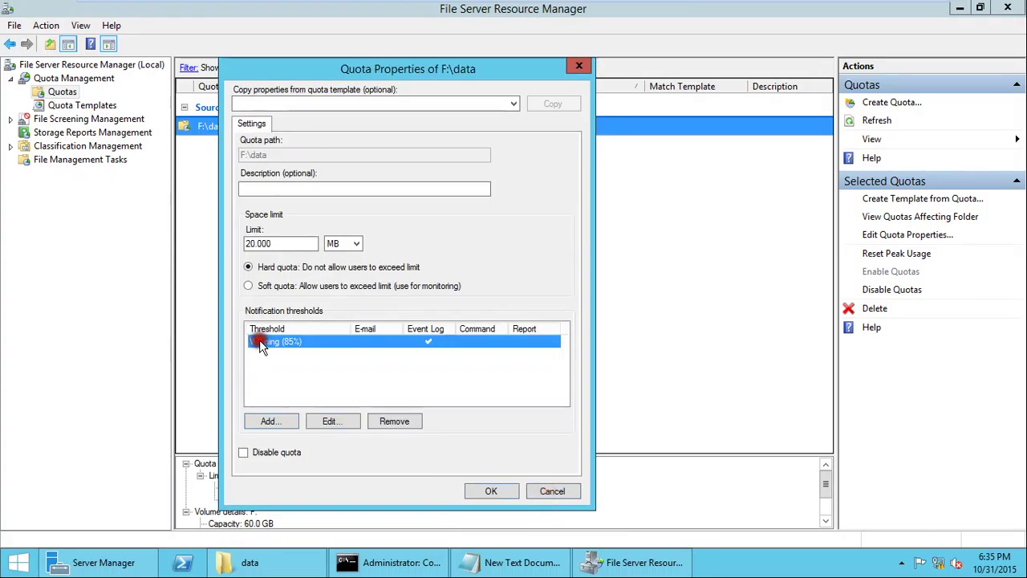
left_click(336, 423)
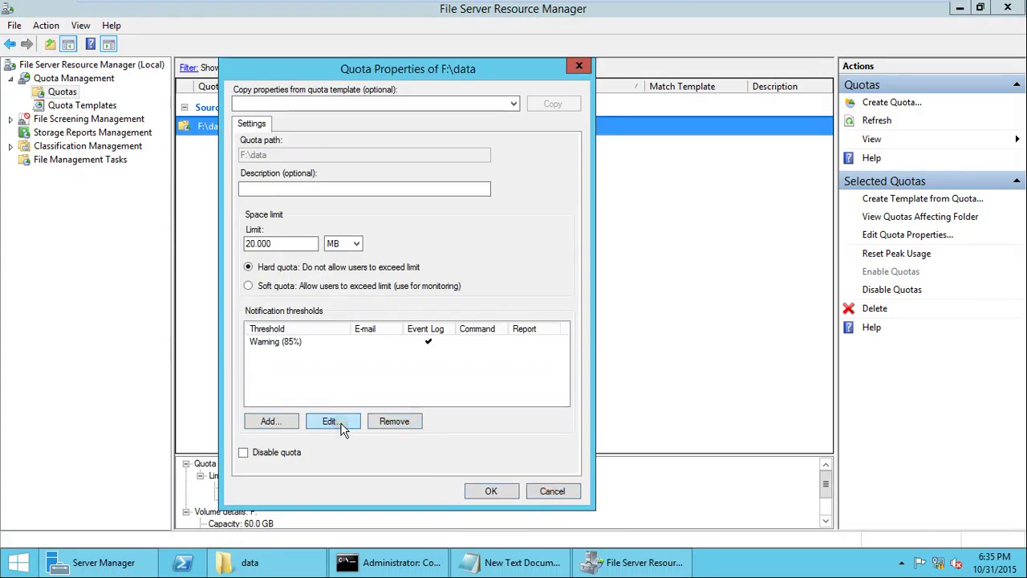
left_click(319, 126)
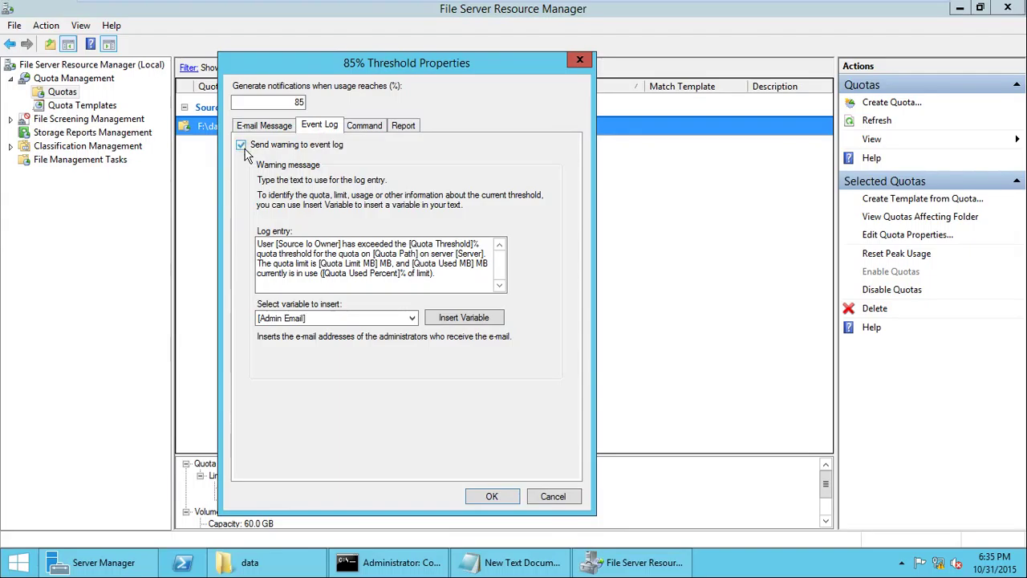
left_click(554, 496)
Switch to Server Manager and open Computer Management from its tools.
left_click(64, 565)
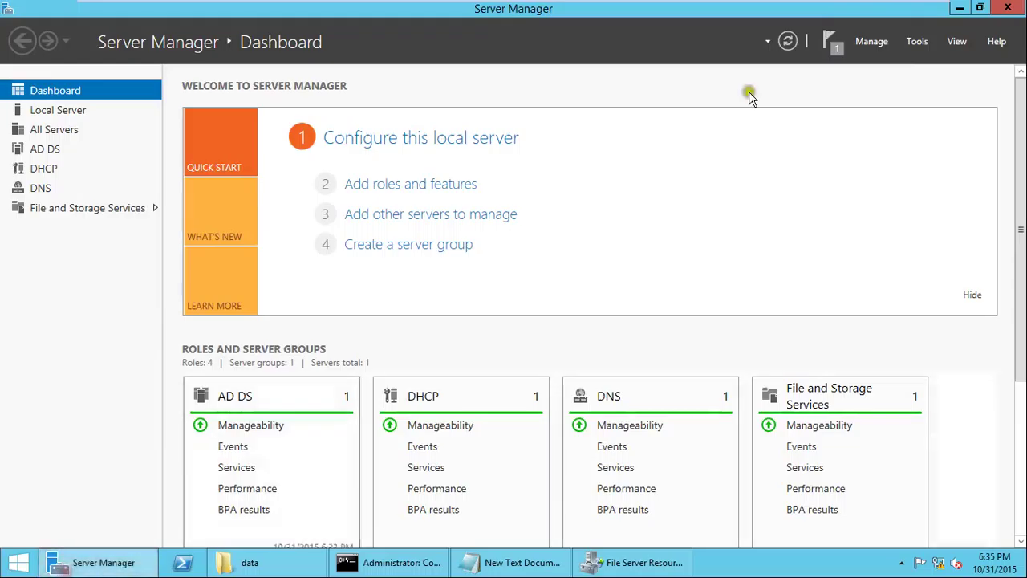
left_click(918, 41)
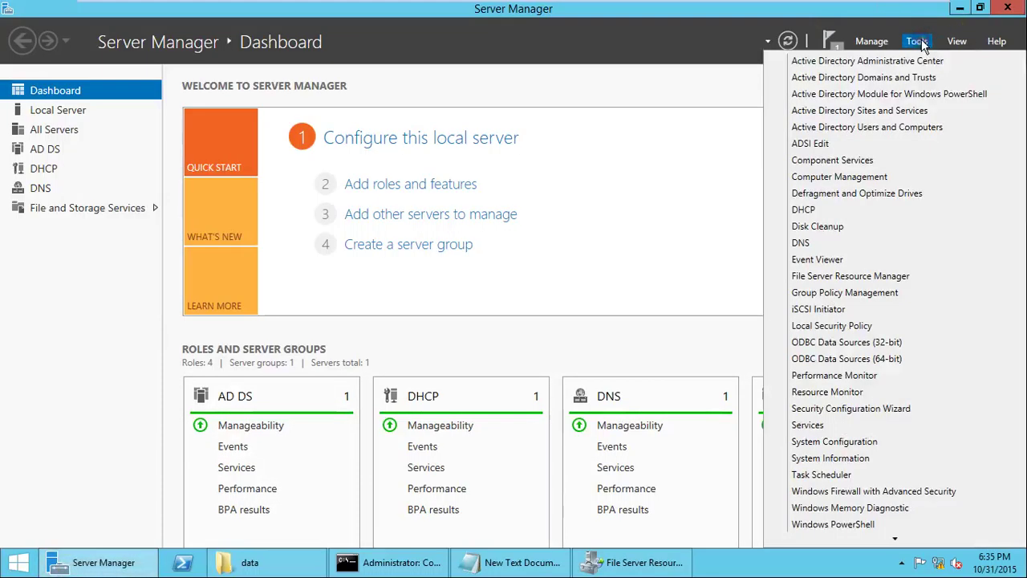
left_click(883, 180)
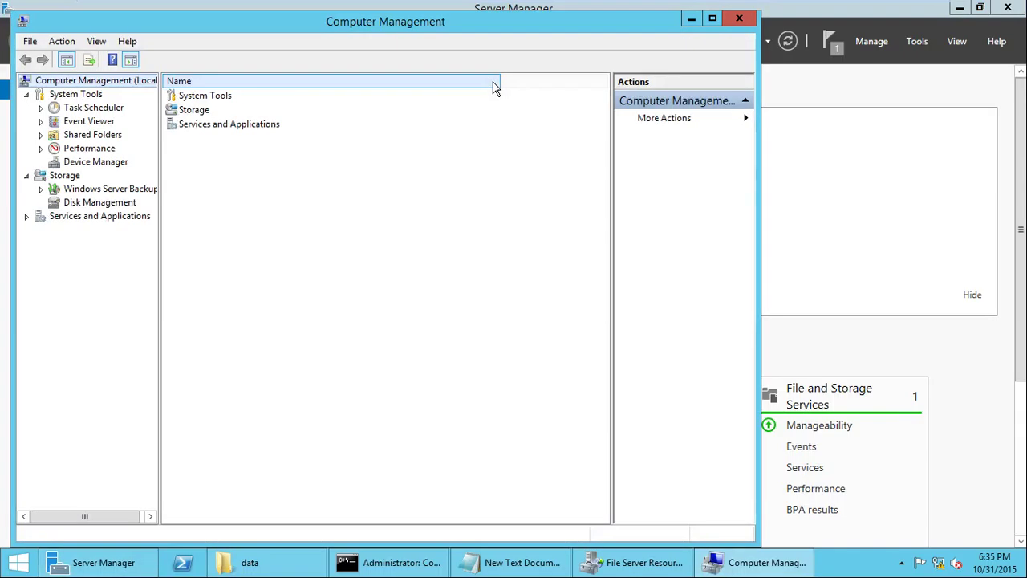
Maximize Computer Management and view the Application log under Windows Logs in Event Viewer for the quota warning.
double_click(86, 122)
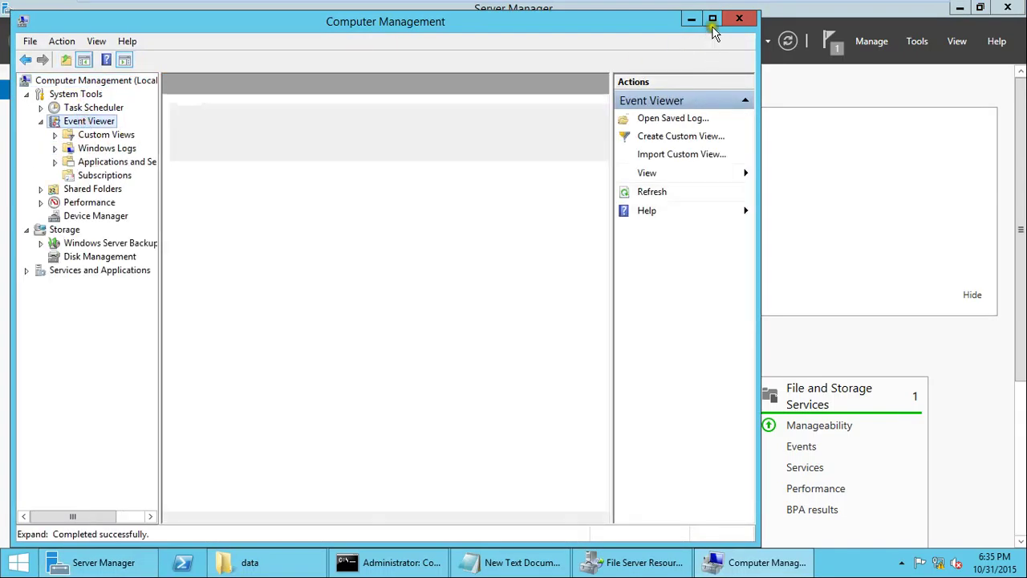
left_click(712, 24)
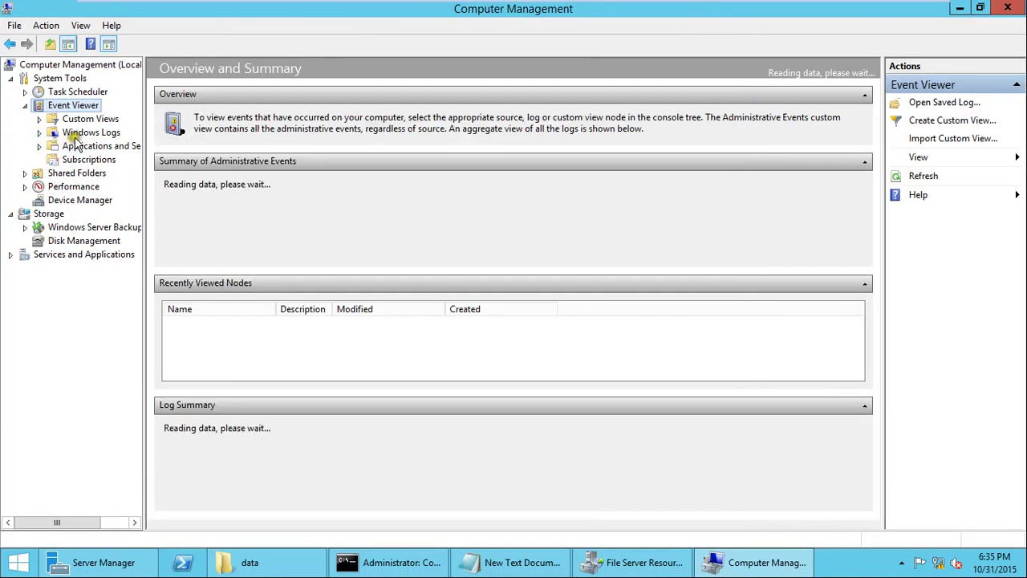
double_click(72, 133)
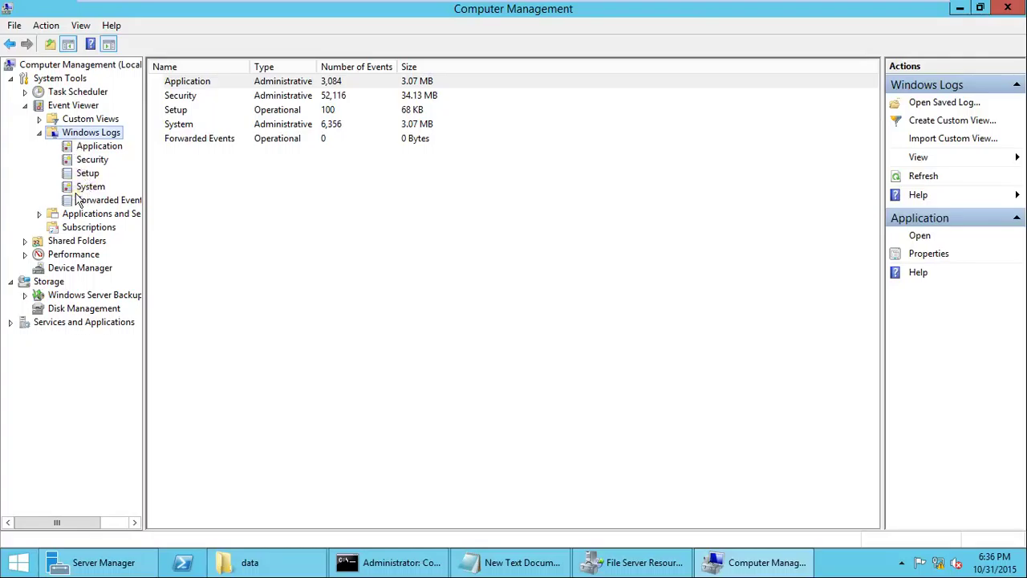
left_click(90, 147)
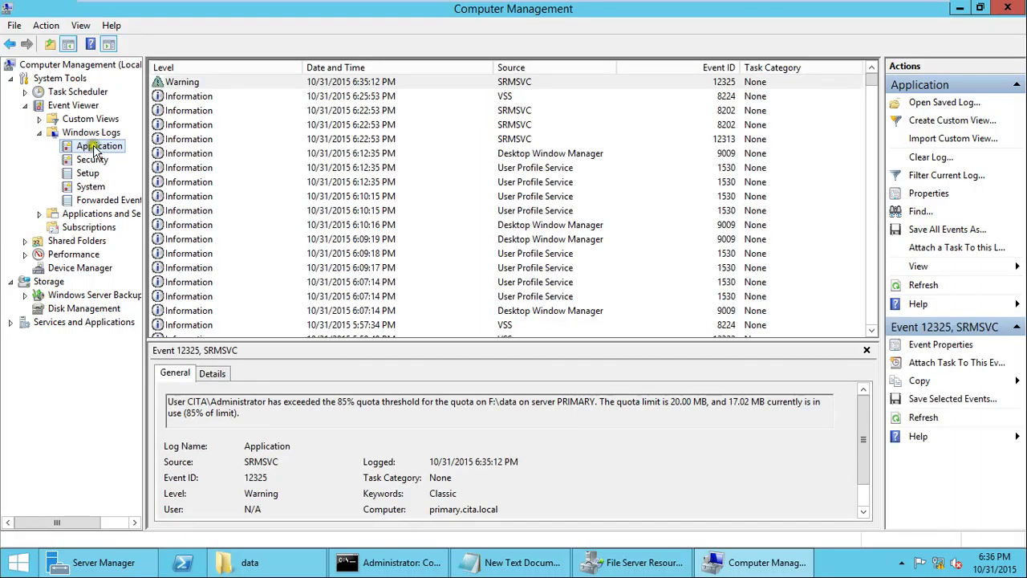
Open the SRMSVC warning event 12325 in the Application log, read its quota threshold message, and close it.
left_click(216, 84)
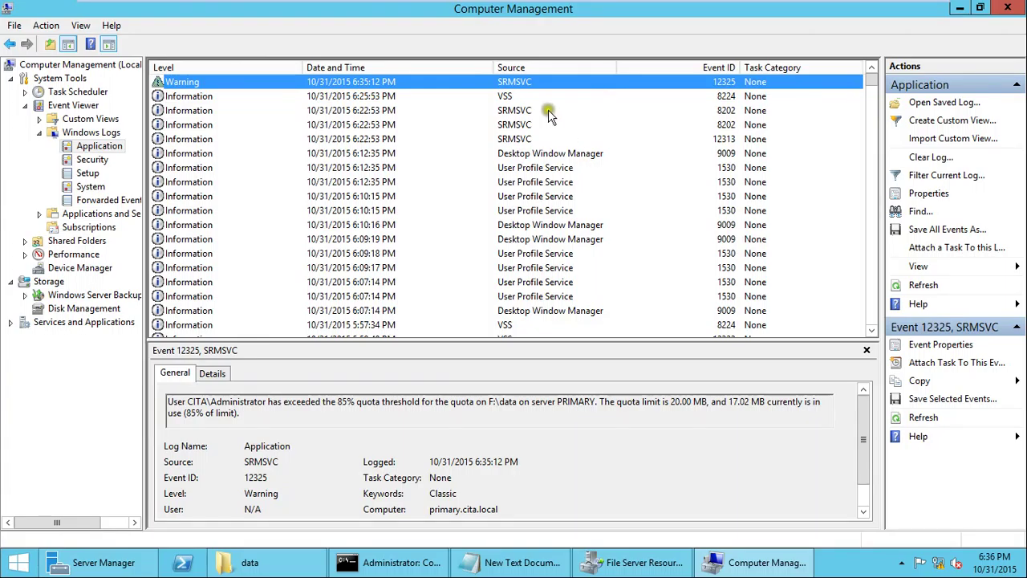
left_click(357, 83)
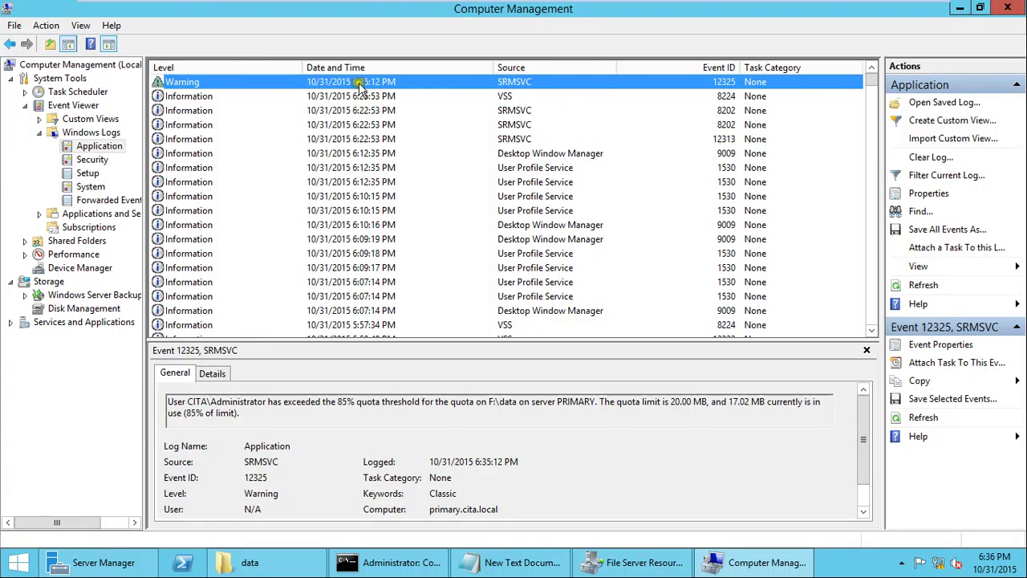
double_click(509, 85)
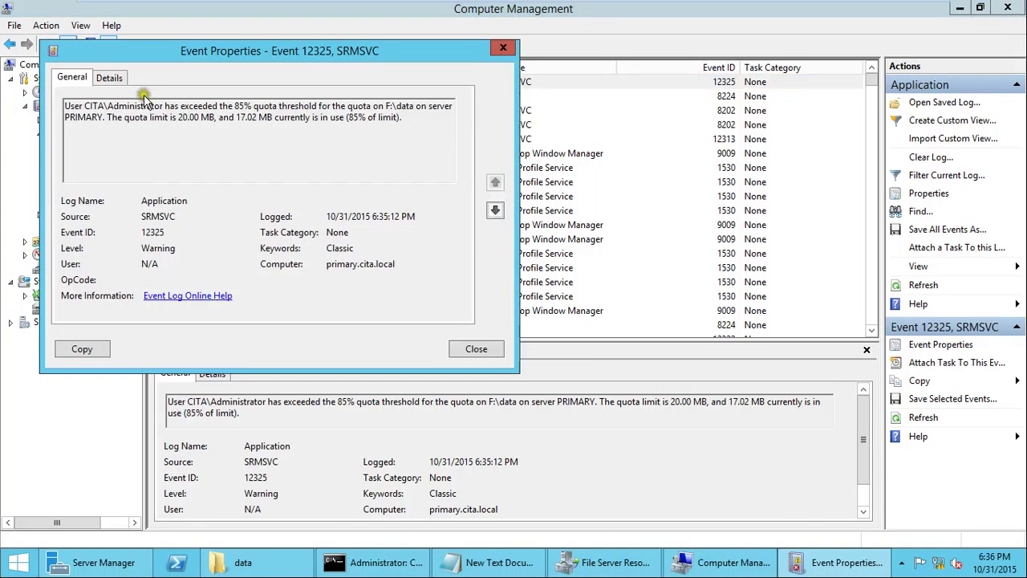
left_click(119, 106)
left_click_drag(119, 106, 336, 107)
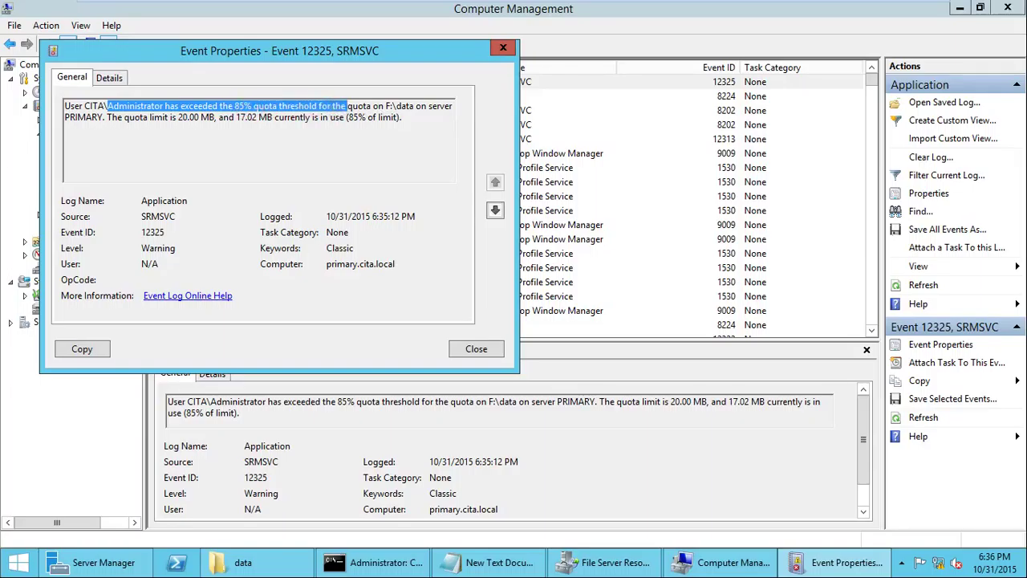
left_click(475, 348)
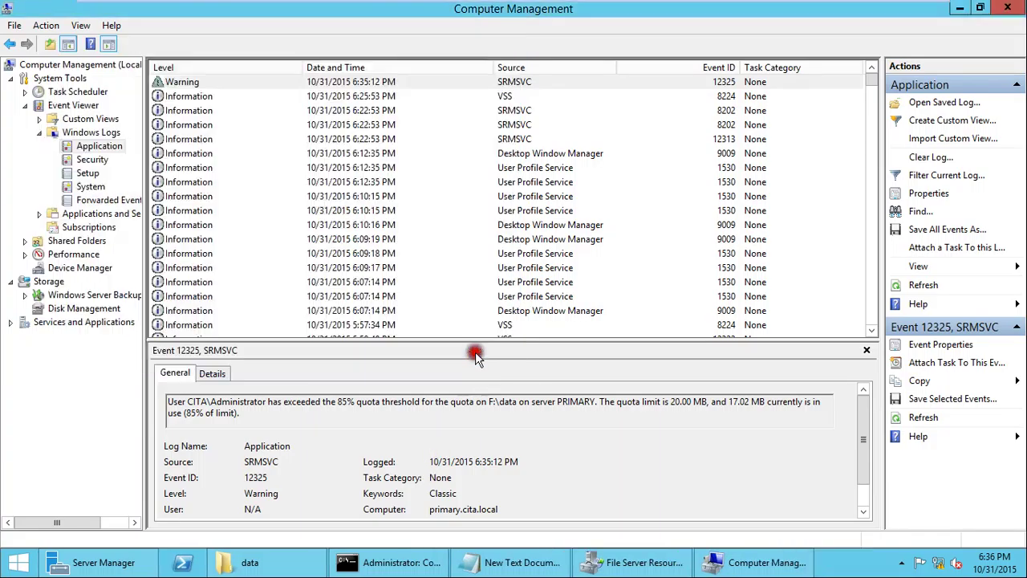
Switch to File Server Resource Manager and review the notification thresholds of the 100 MB Limit quota template, closing it without changes.
left_click(636, 562)
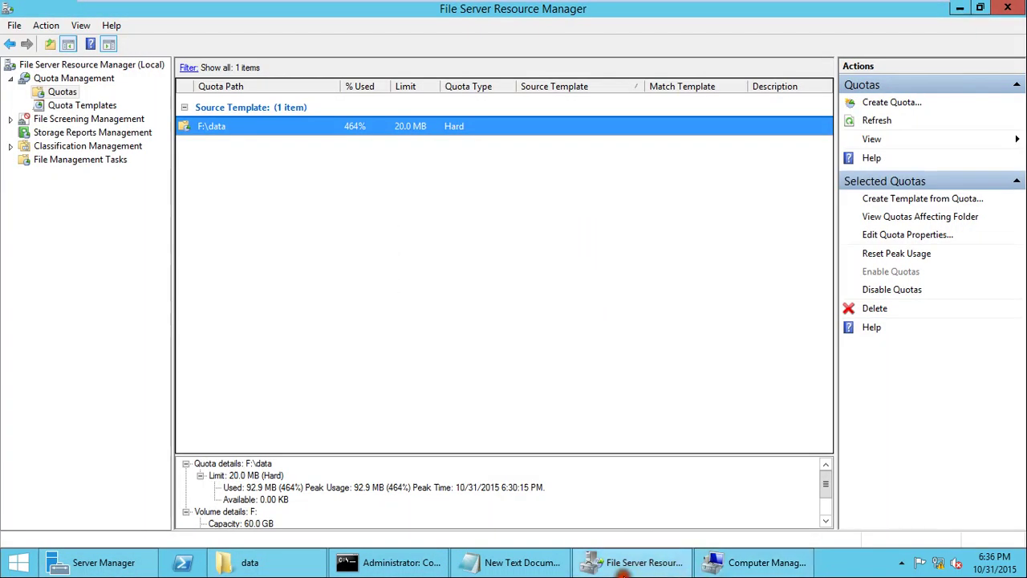
left_click(59, 105)
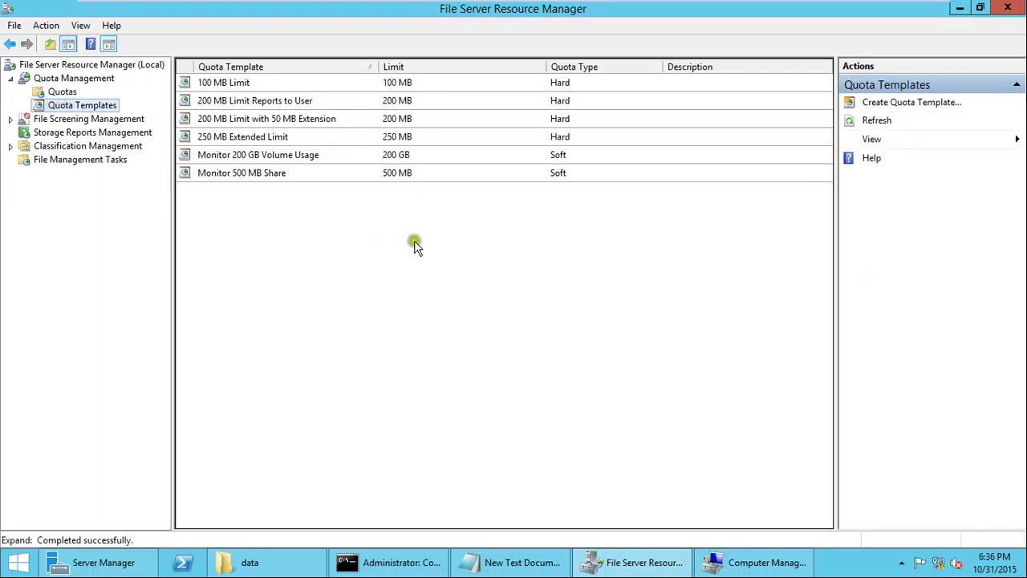
double_click(246, 83)
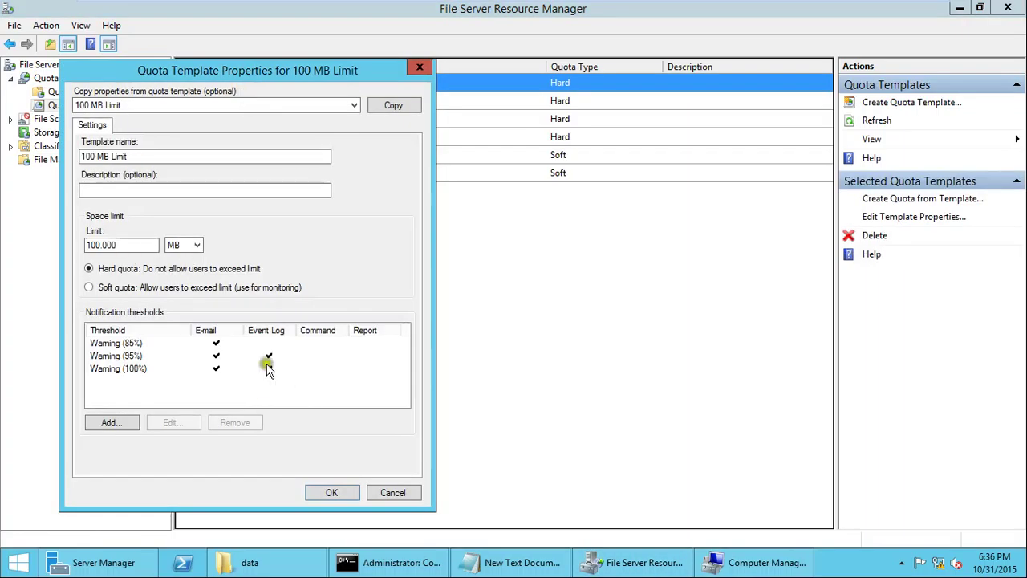
left_click(113, 343)
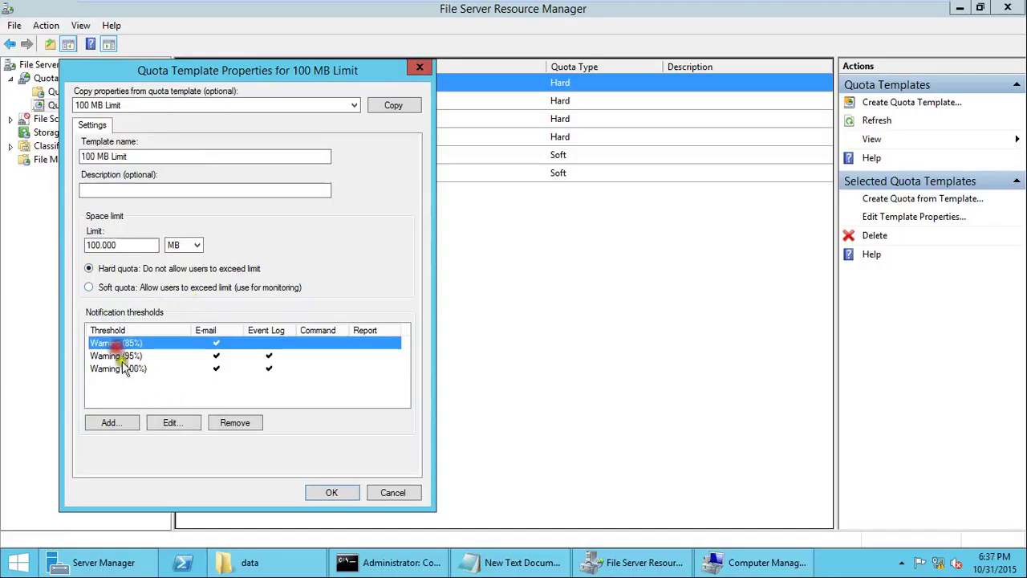
left_click(117, 354)
left_click(116, 344)
left_click(137, 357)
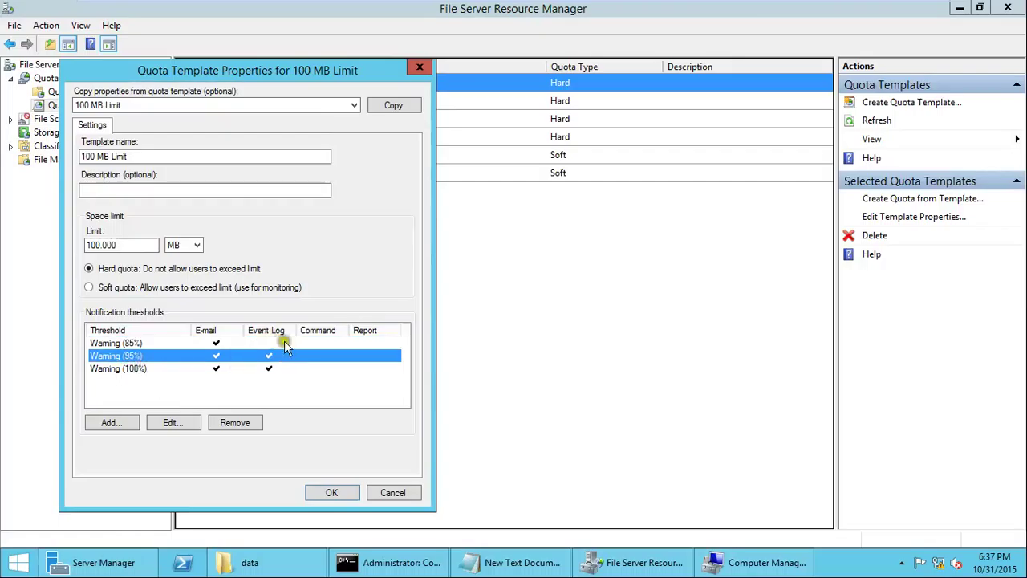
left_click(134, 370)
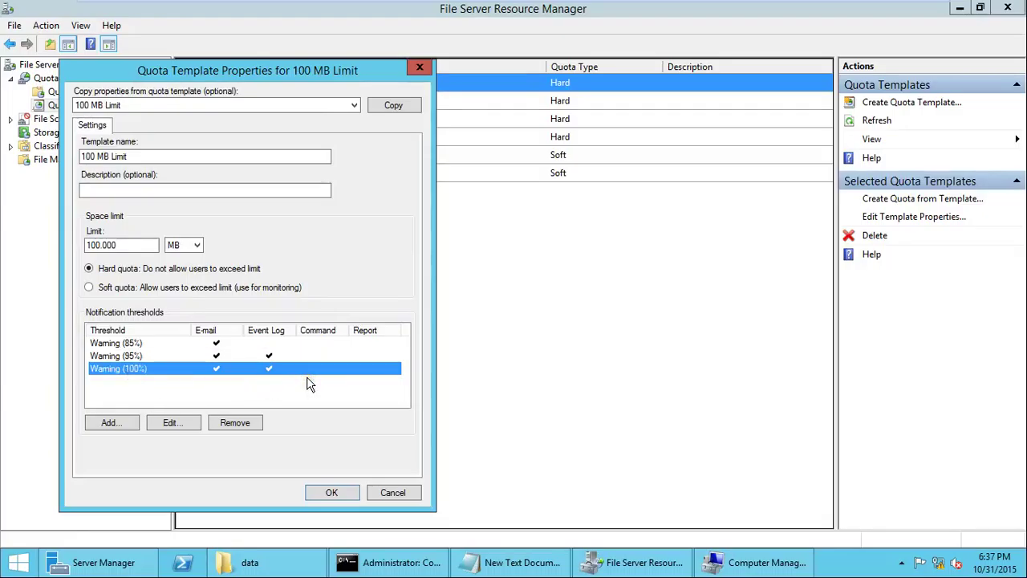
left_click(394, 493)
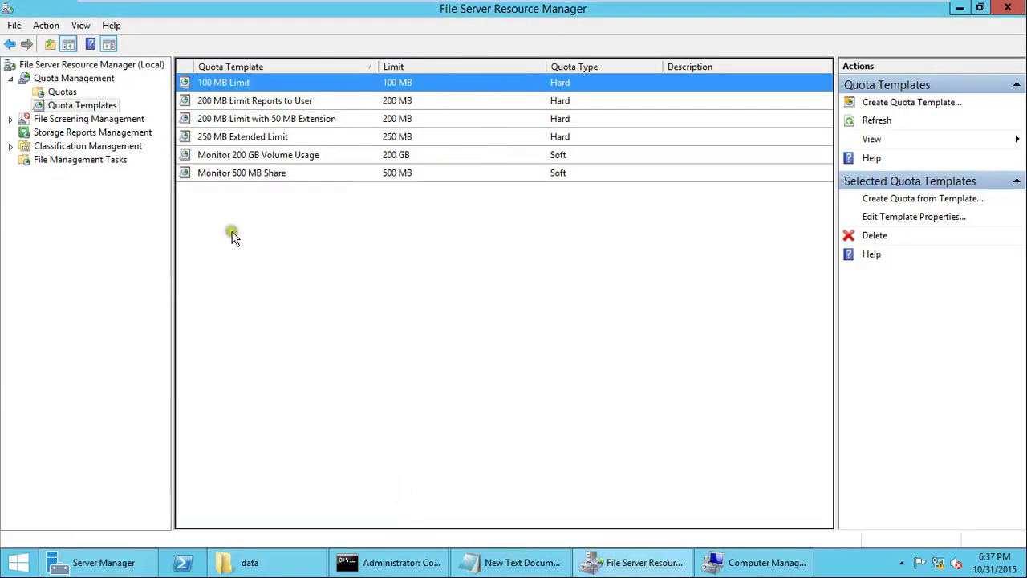
View the settings available for creating a new quota template and close the form without creating one.
right_click(233, 235)
left_click(285, 241)
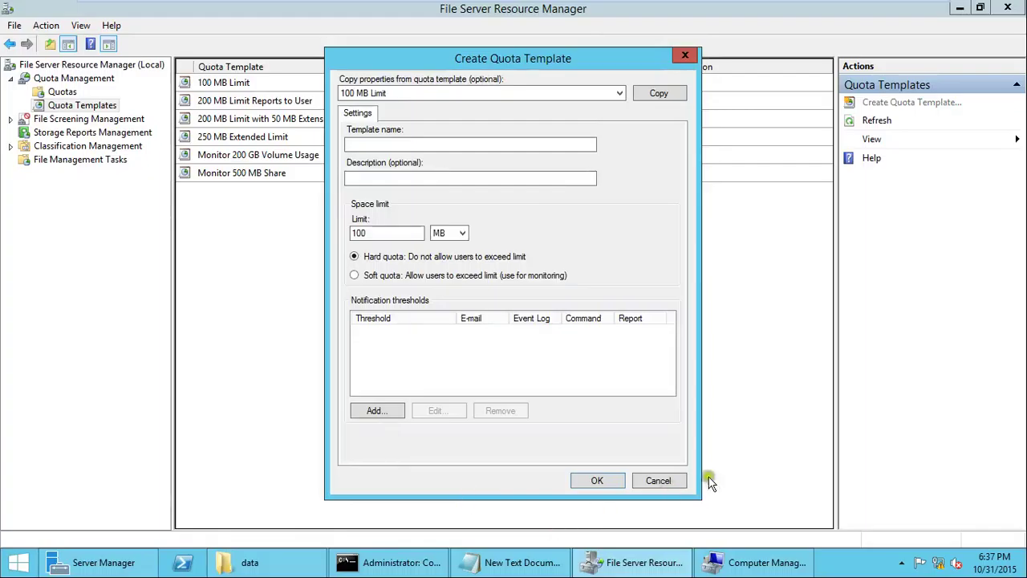
left_click(679, 480)
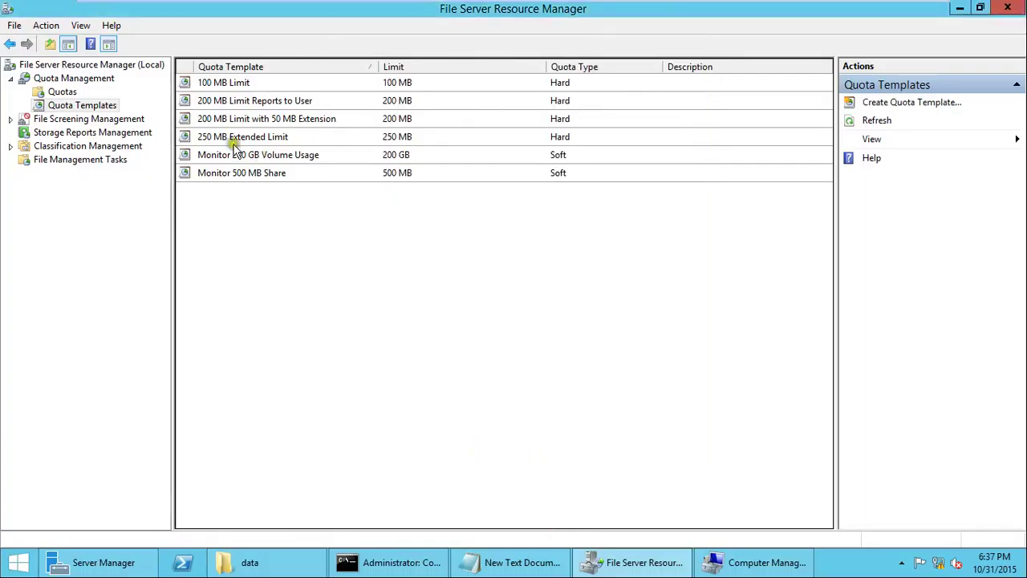
Expand File Screening Management and view its File Screens and File Screen Templates.
left_click(50, 121)
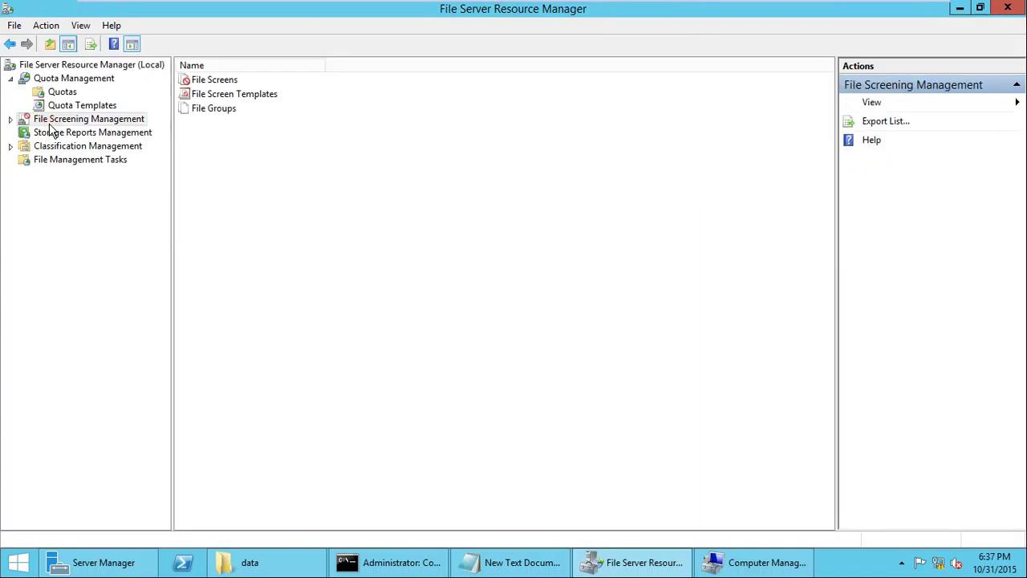
left_click(11, 119)
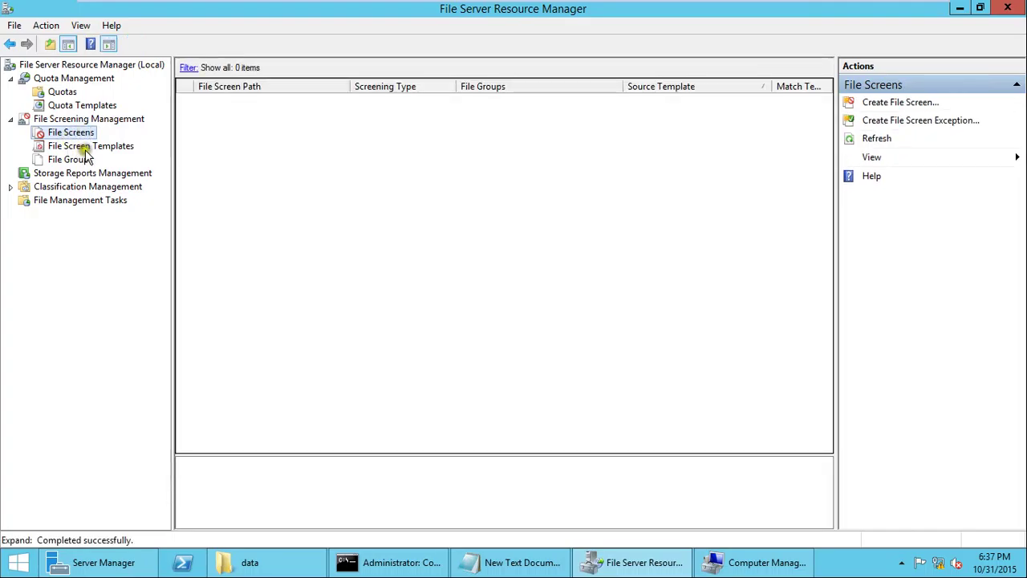
left_click(83, 146)
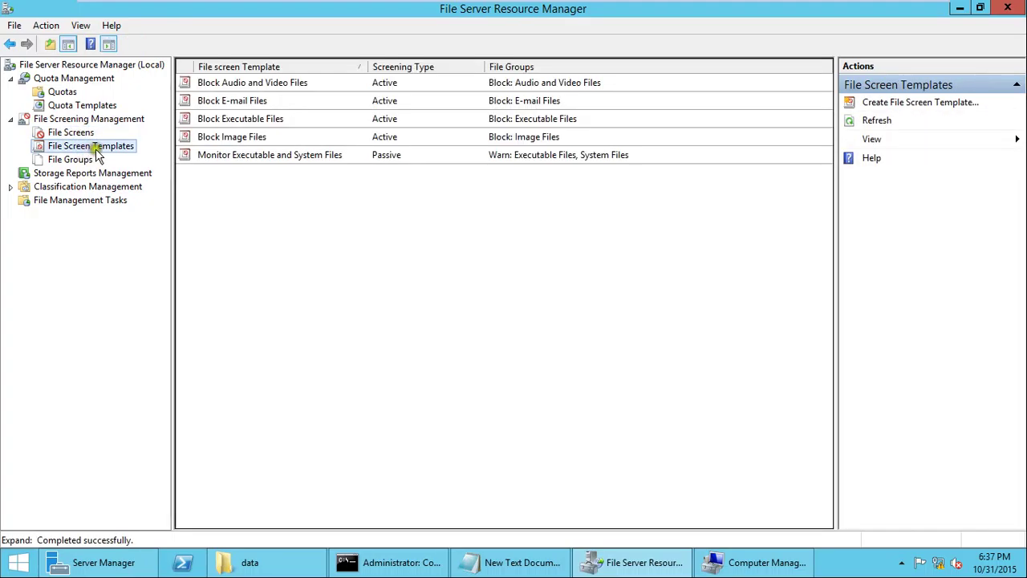
Open the Block Audio and Video Files template properties and open its Audio and Video Files group for editing.
left_click(256, 83)
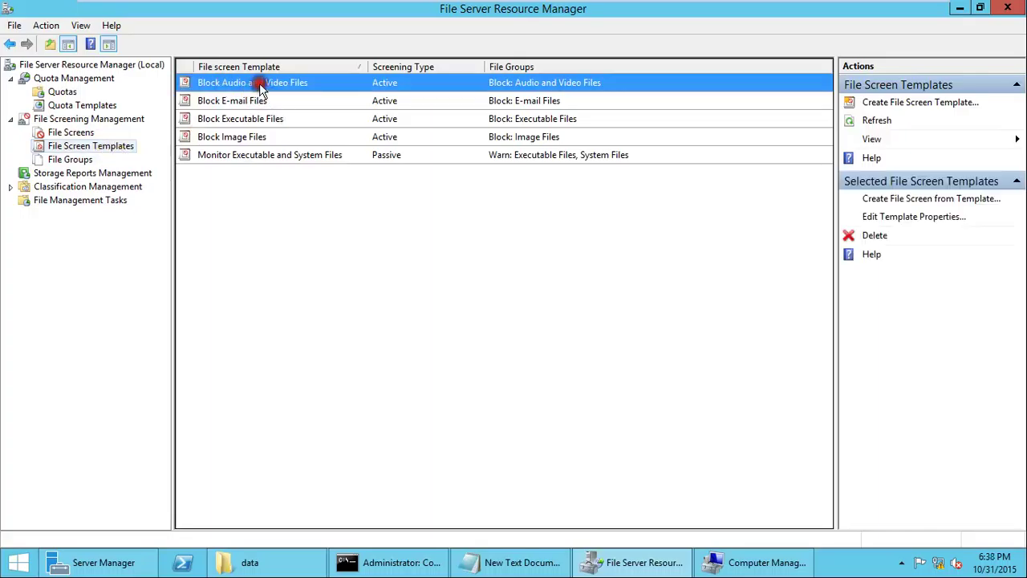
double_click(261, 88)
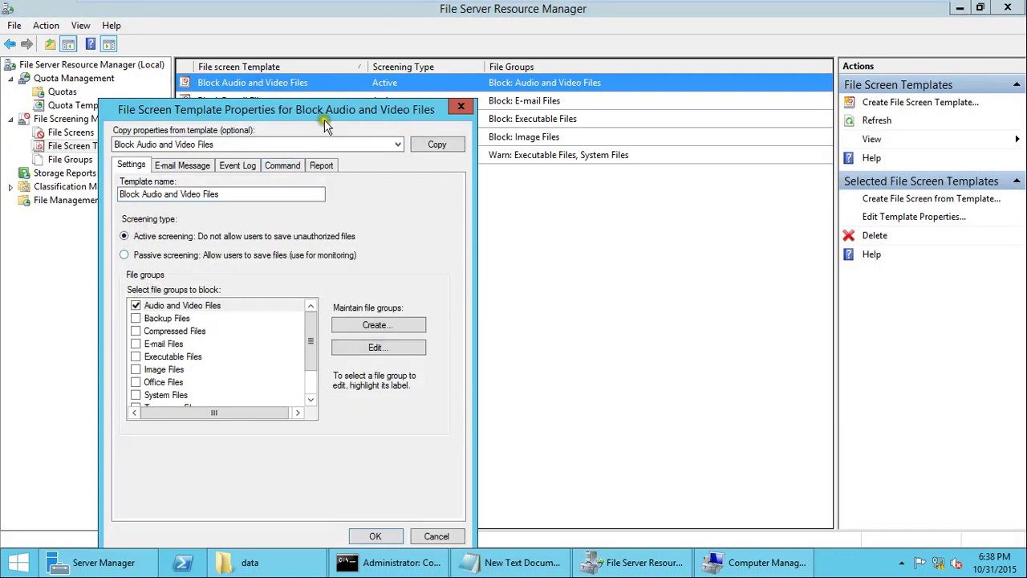
left_click_drag(321, 113, 529, 59)
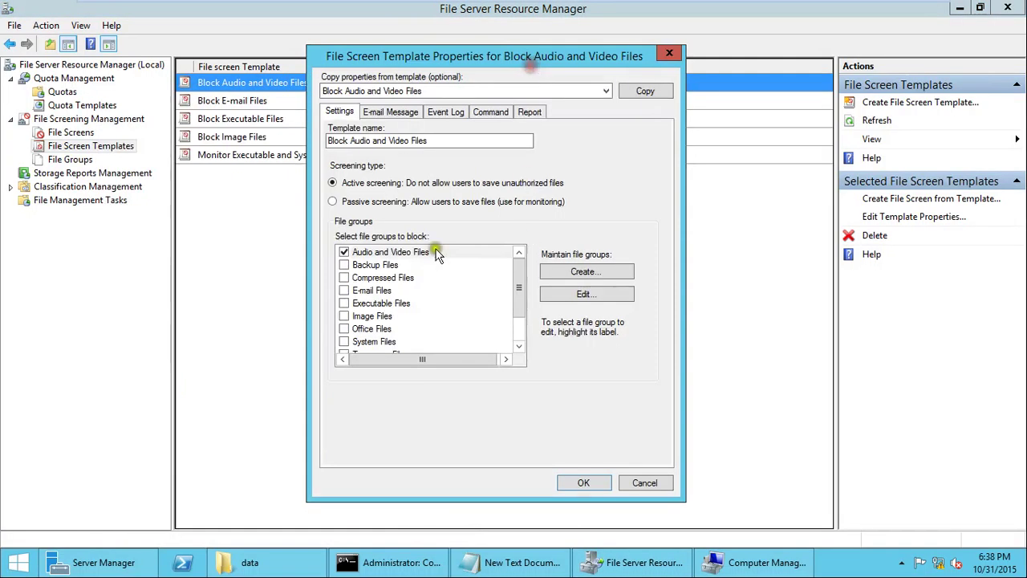
left_click(615, 292)
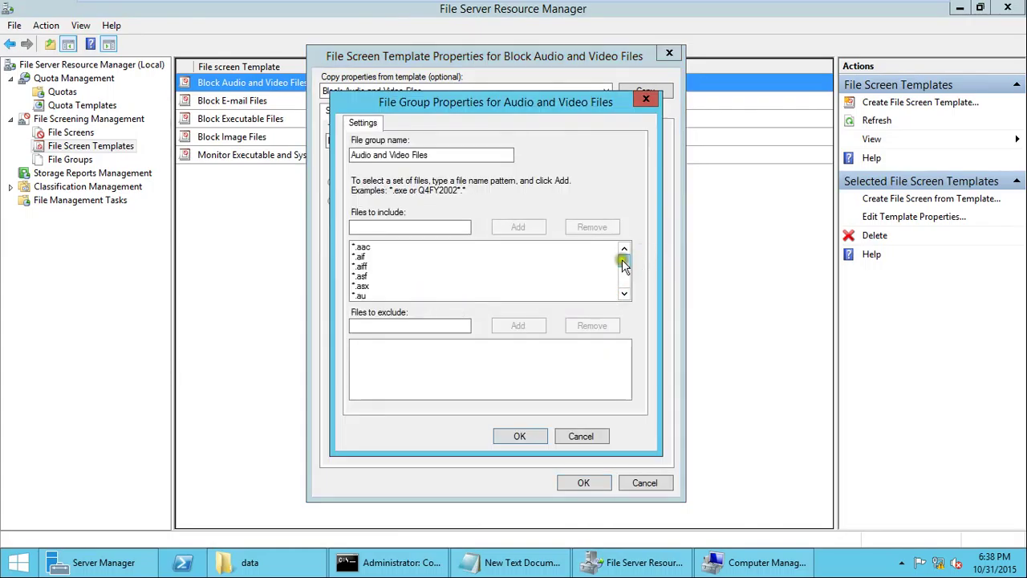
Examine the file name patterns included in the Audio and Video Files group and select *.mp3.
left_click_drag(624, 265, 623, 278)
left_click(625, 250)
left_click(625, 250)
left_click(625, 249)
left_click(625, 250)
left_click(625, 250)
left_click(625, 250)
left_click(625, 249)
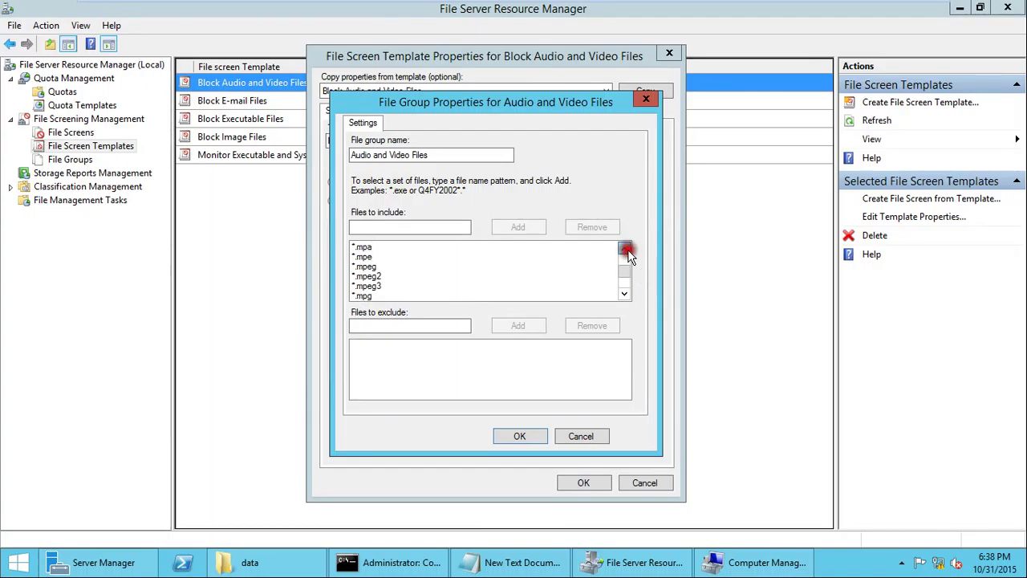
left_click(625, 249)
left_click(625, 250)
left_click(365, 247)
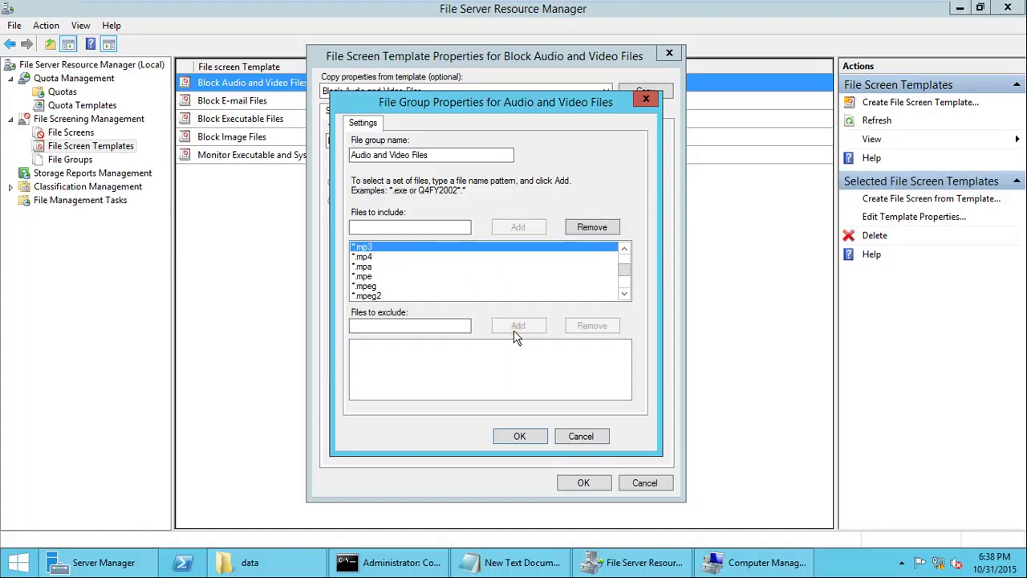
Add the pattern kl to the files included in the Audio and Video Files group.
left_click(403, 227)
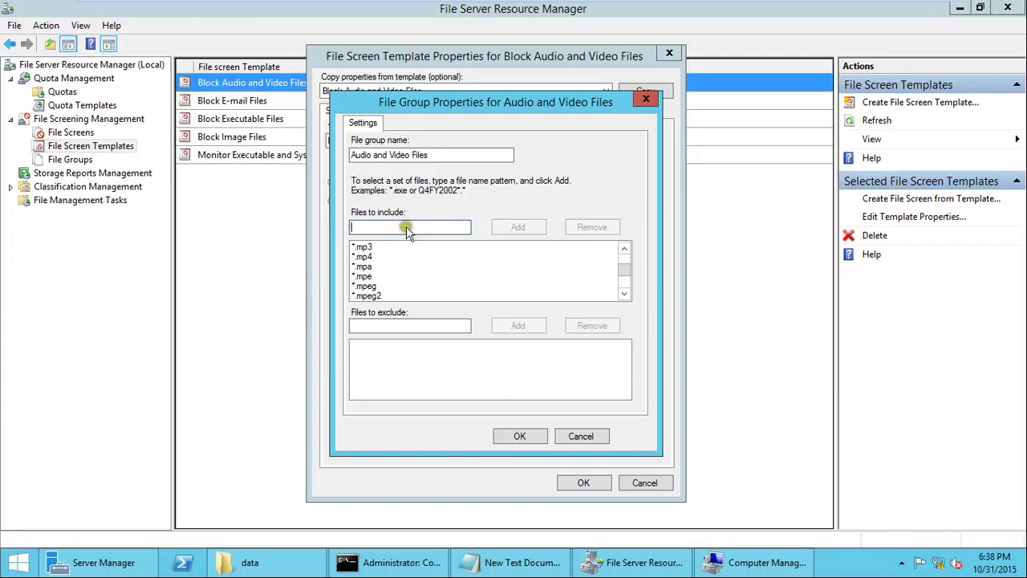
left_click(404, 327)
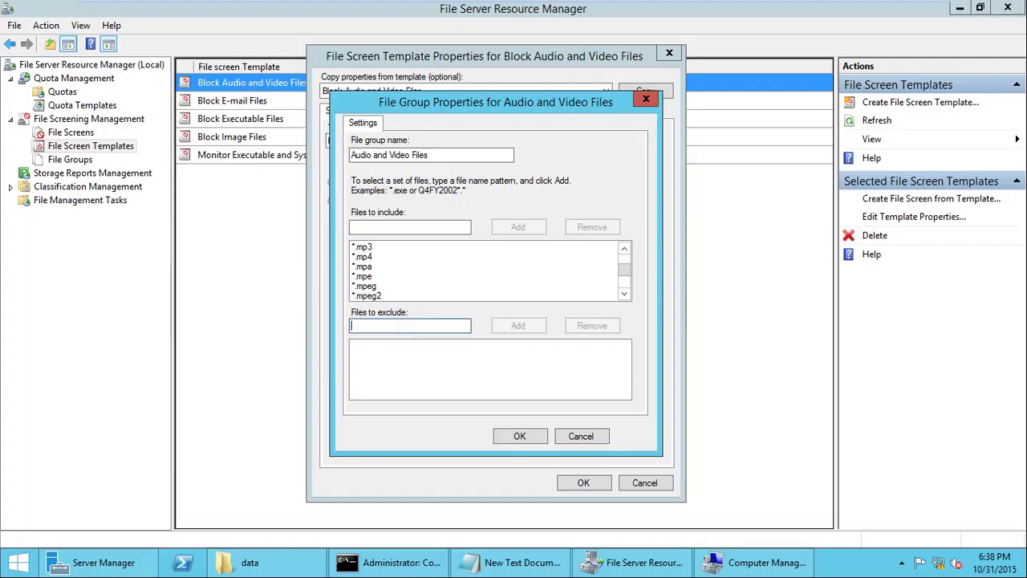
left_click(358, 227)
type("k")
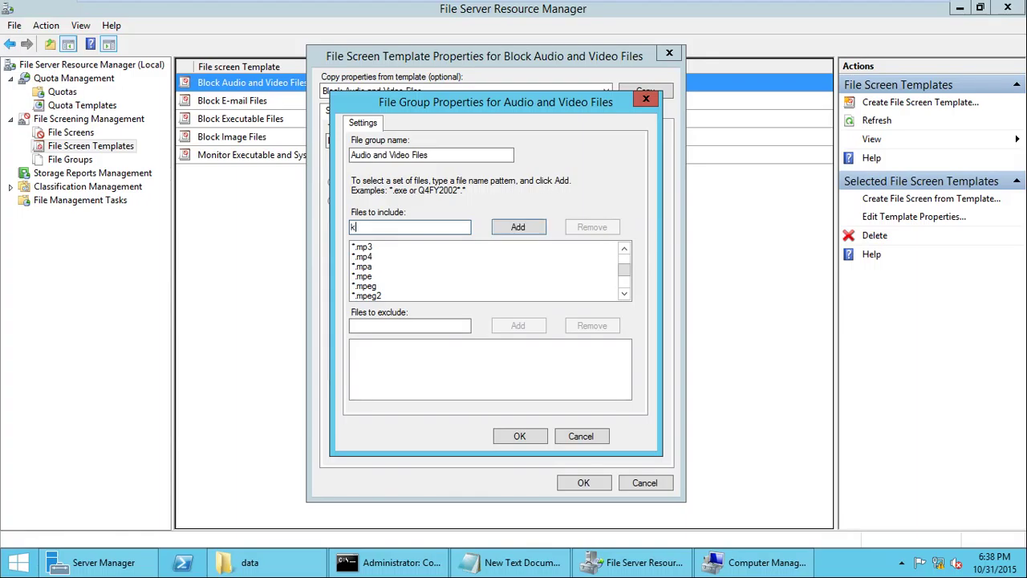
type("l")
left_click(520, 226)
Find the kl pattern in the included files list and remove it from the group.
left_click_drag(624, 269, 623, 251)
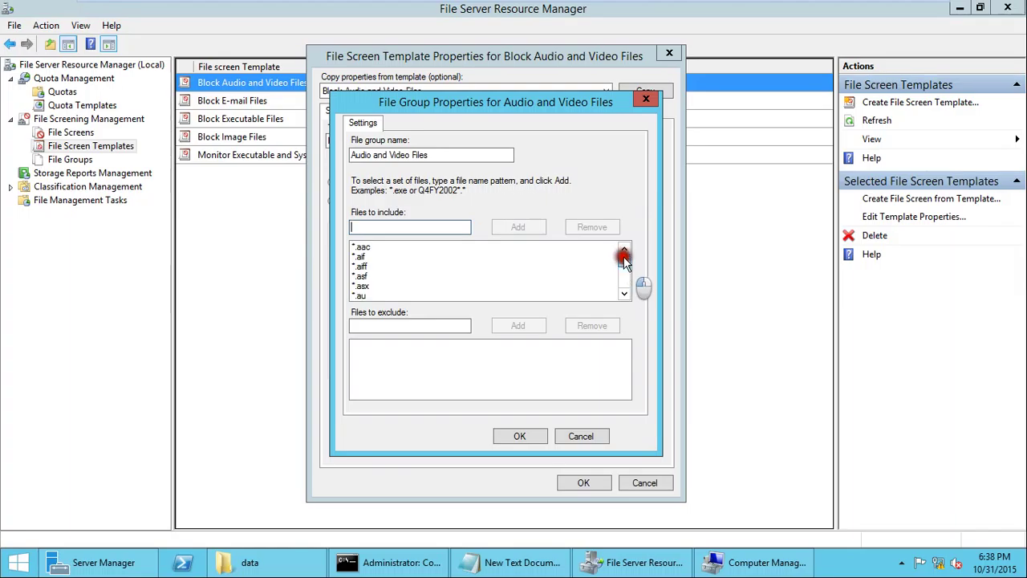
left_click(623, 294)
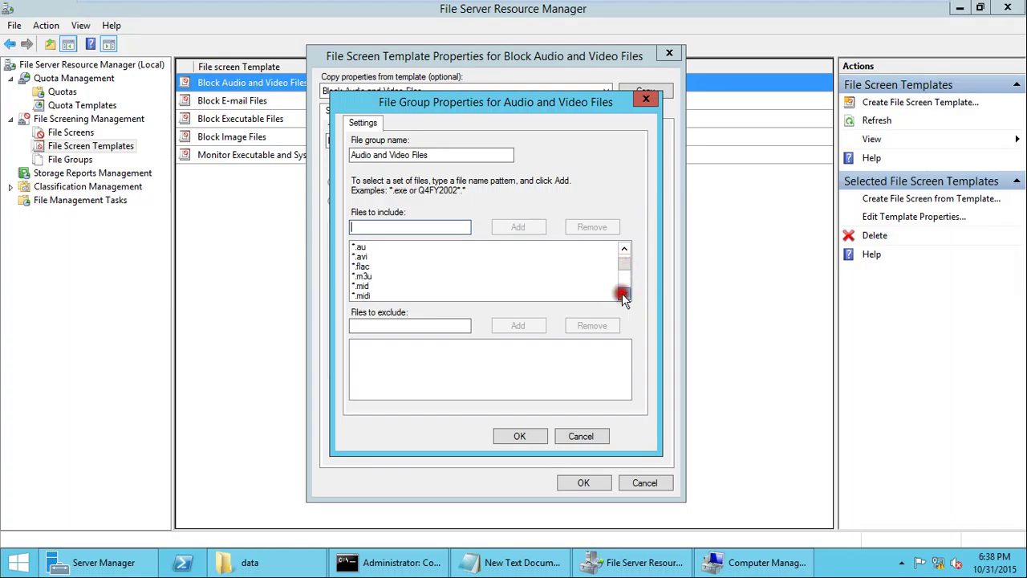
left_click(623, 294)
left_click(623, 294)
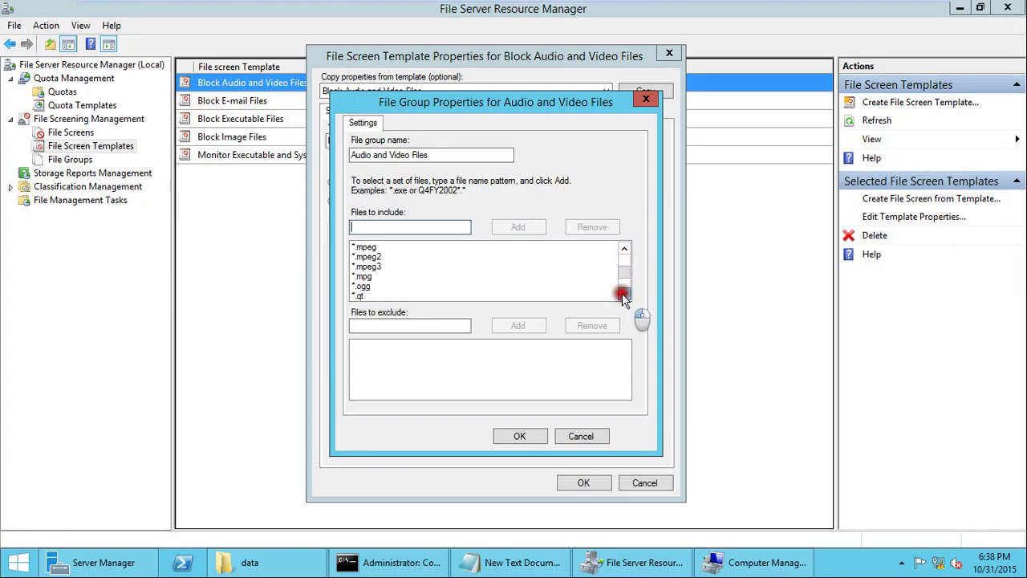
left_click(623, 294)
left_click(623, 294)
left_click(623, 294)
left_click(623, 294)
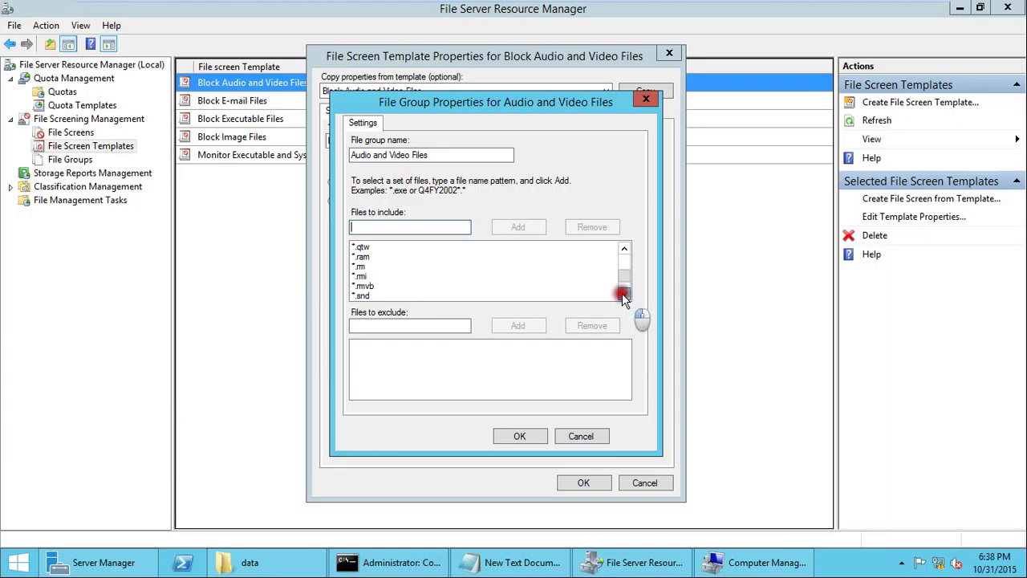
left_click(623, 294)
left_click(623, 293)
left_click(624, 294)
left_click(624, 293)
left_click(624, 294)
left_click(623, 293)
left_click(366, 295)
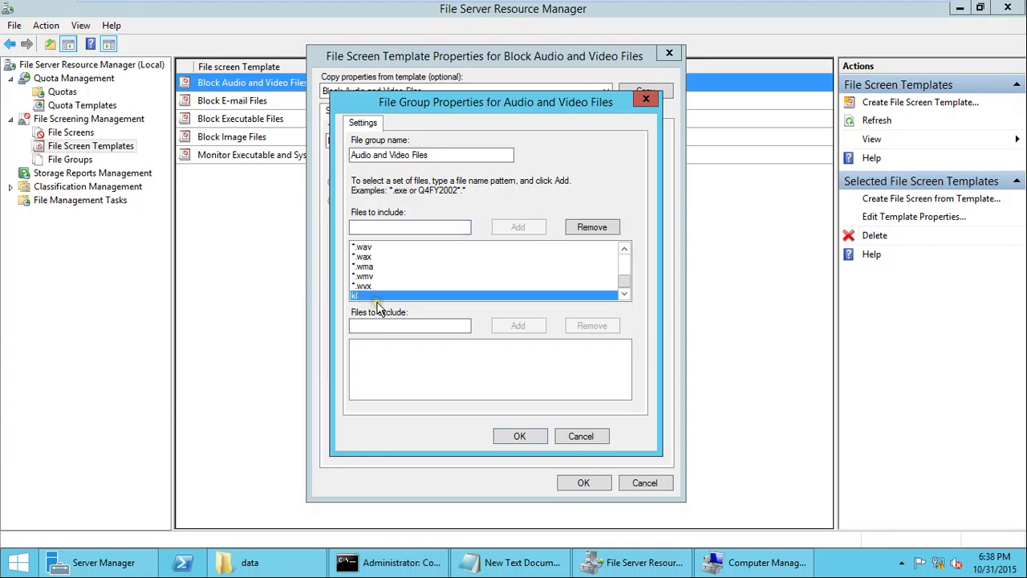
left_click(592, 227)
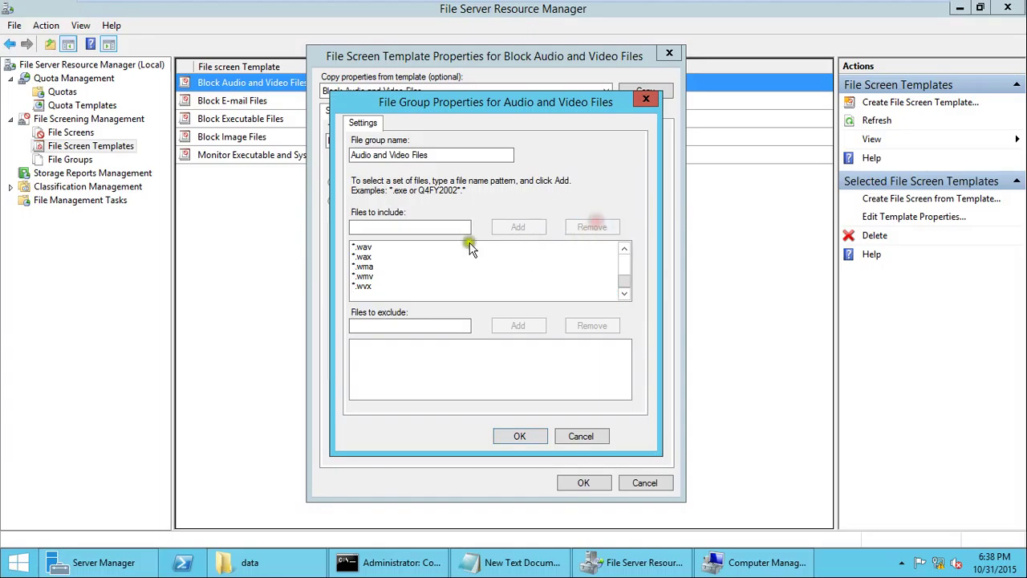
Review the include and exclude lists of the Audio and Video Files group, and close the group and template properties without saving.
left_click(376, 229)
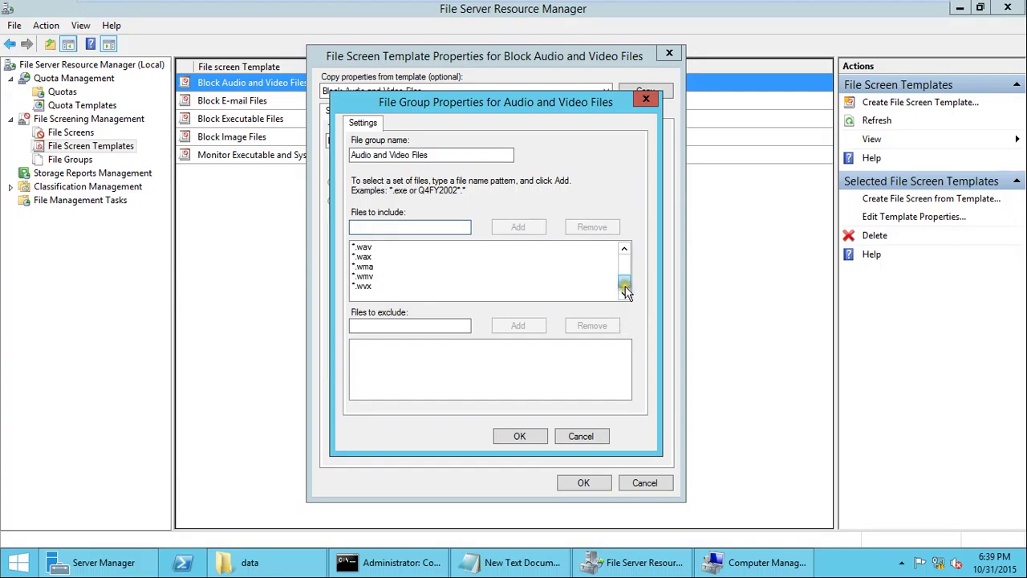
left_click_drag(625, 282, 628, 257)
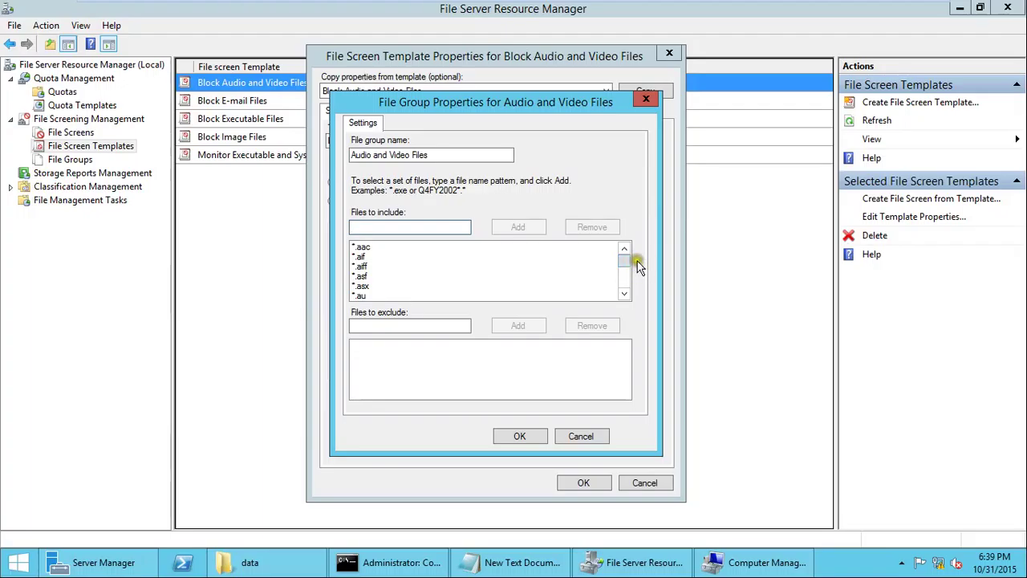
left_click(358, 326)
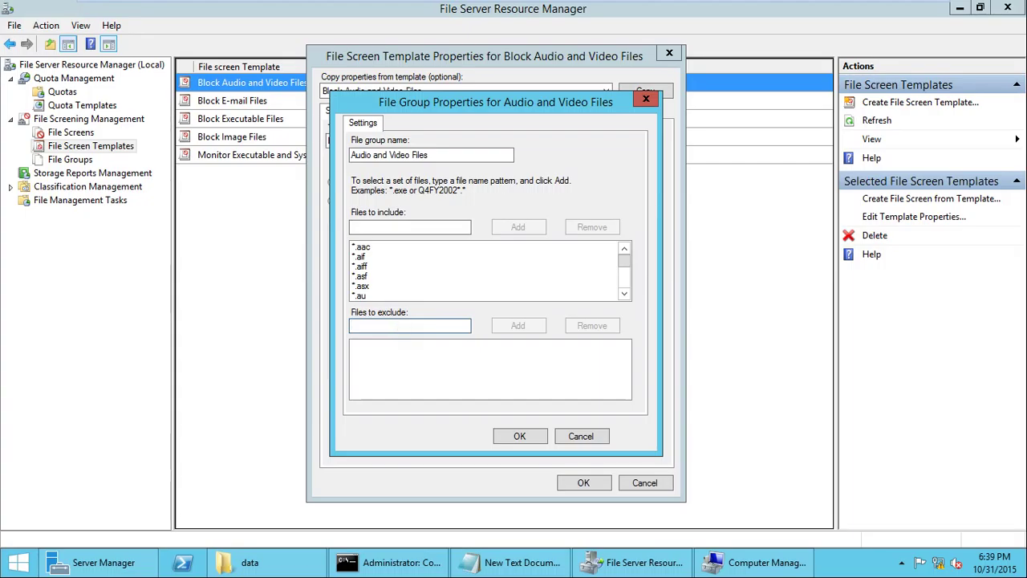
left_click(591, 436)
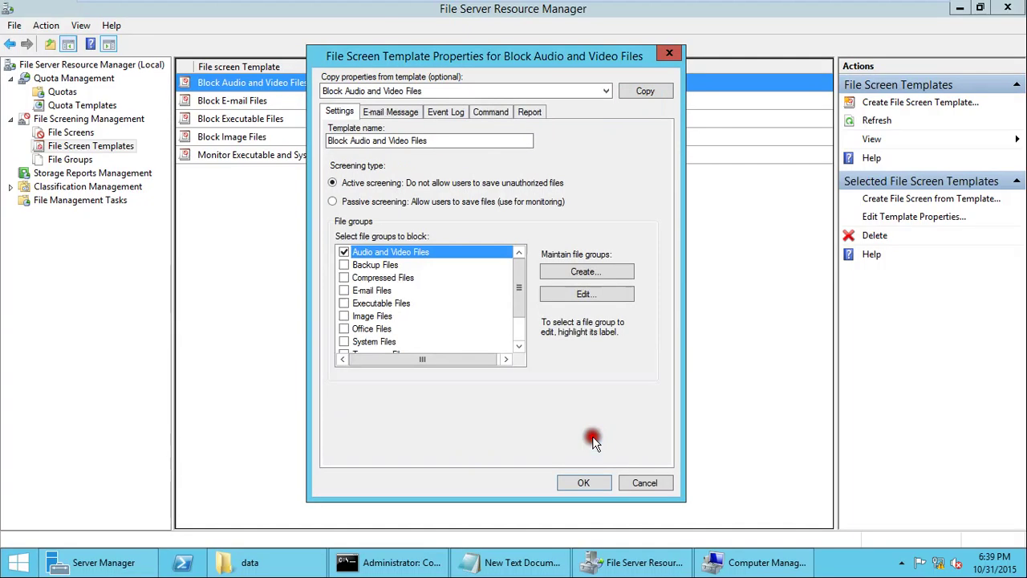
left_click(657, 484)
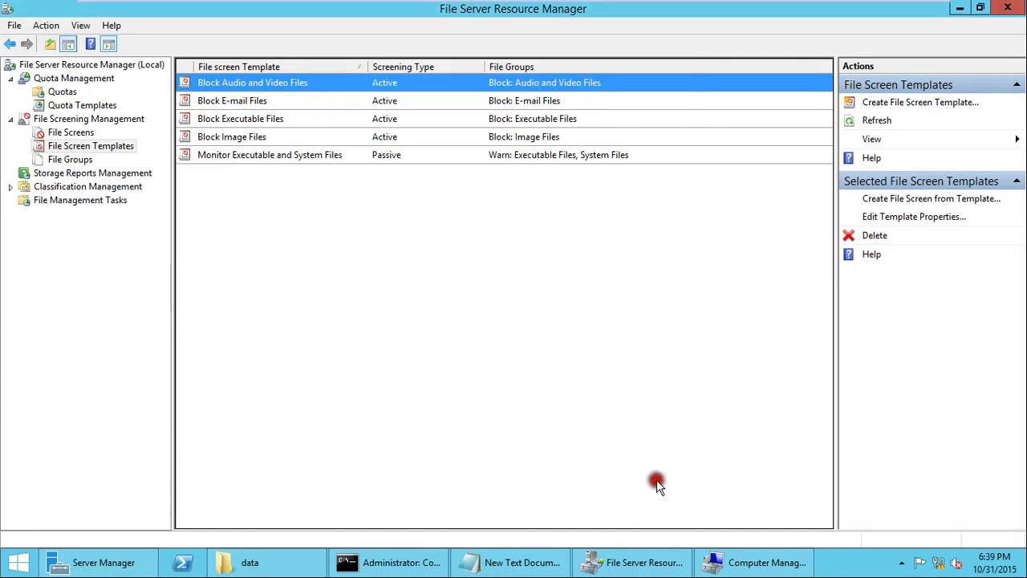
Look through the file screen templates, comparing the screening type and file groups of the active templates and the Monitor Executable and System Files template.
left_click(279, 106)
left_click(282, 125)
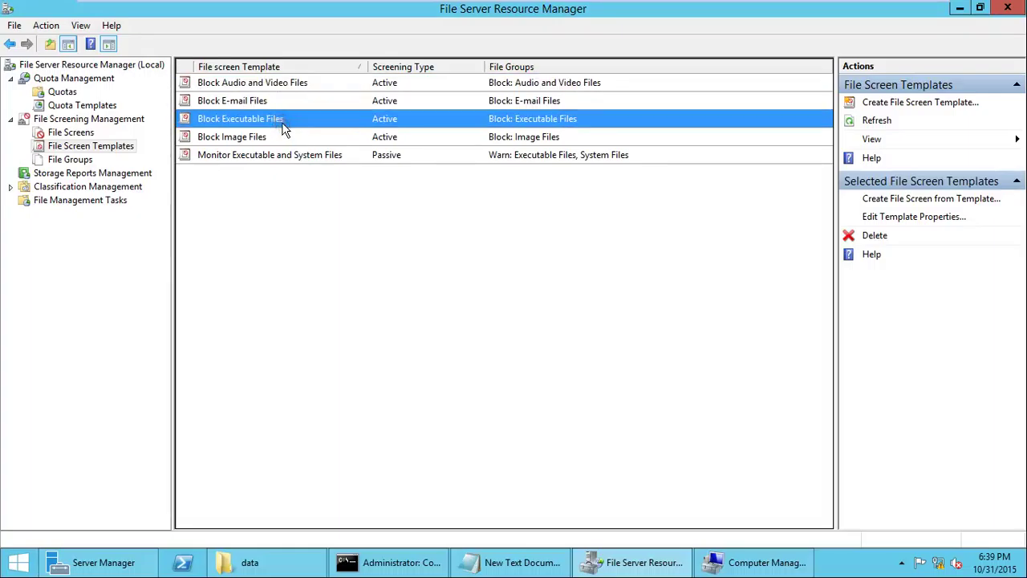
left_click(278, 139)
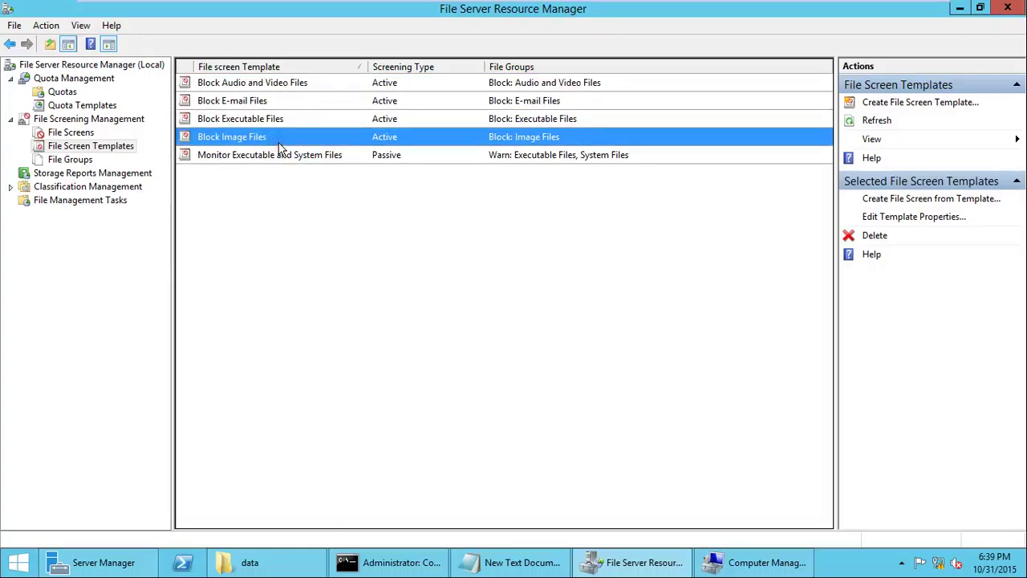
left_click(282, 159)
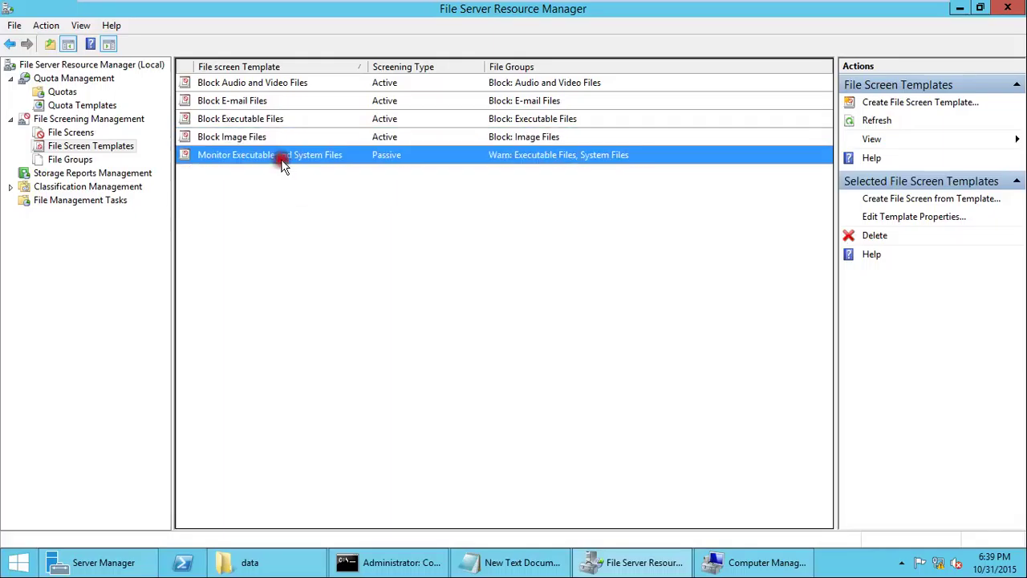
left_click(369, 83)
left_click(418, 156)
Start creating a new file screen and set its path to the data folder on New Volume (F:).
left_click(79, 135)
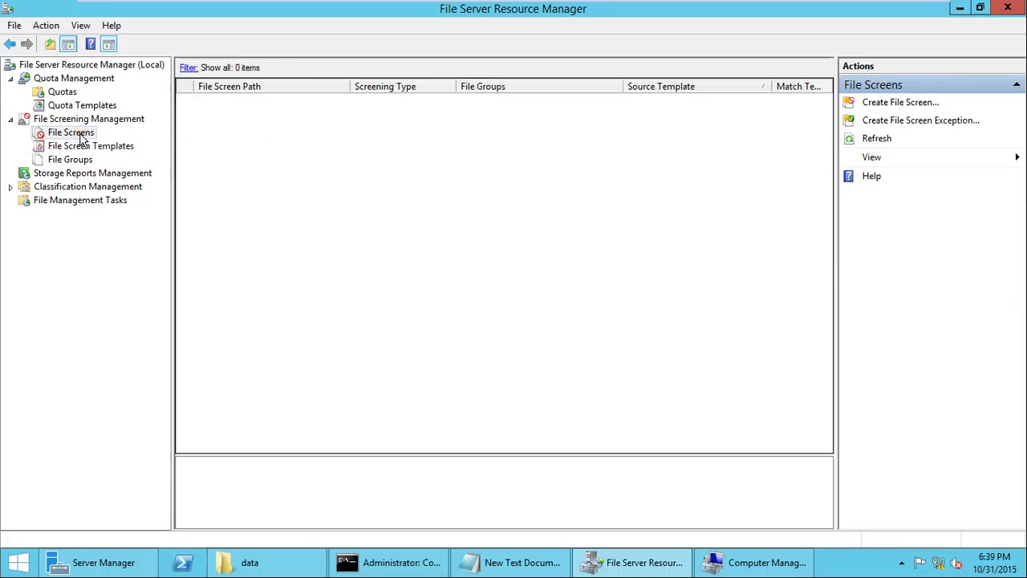
right_click(355, 153)
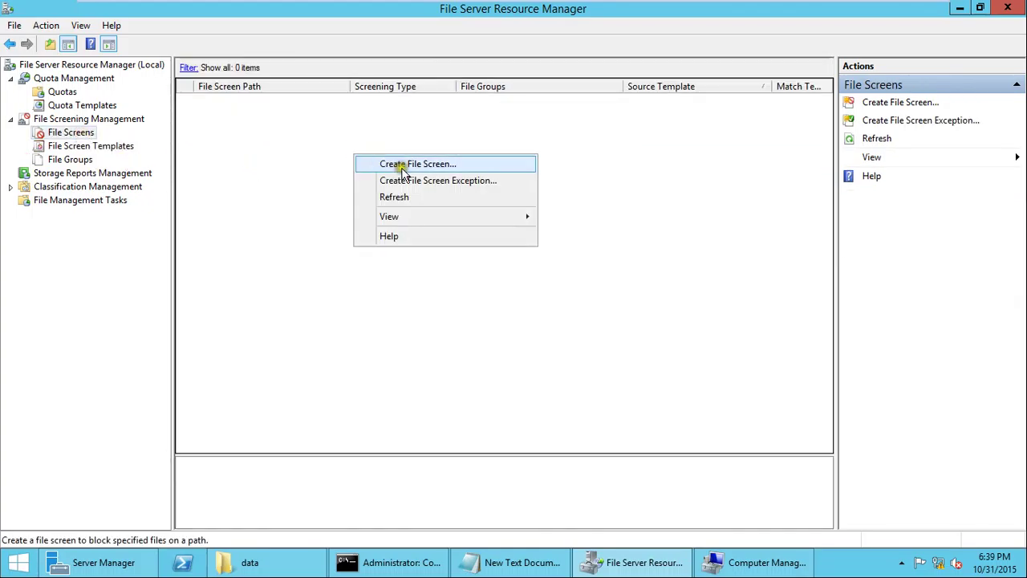
left_click(507, 171)
left_click(631, 150)
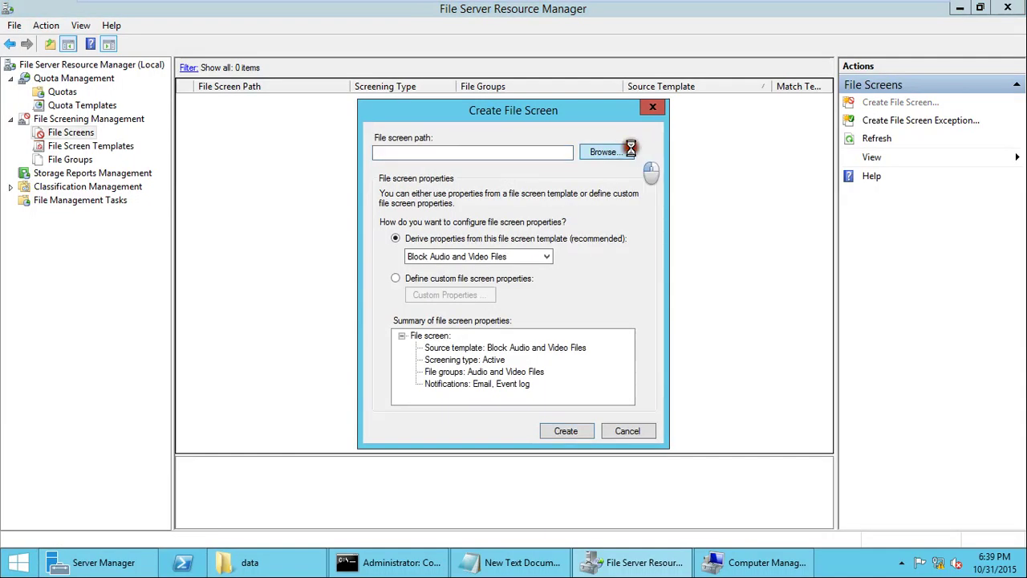
left_click(614, 321)
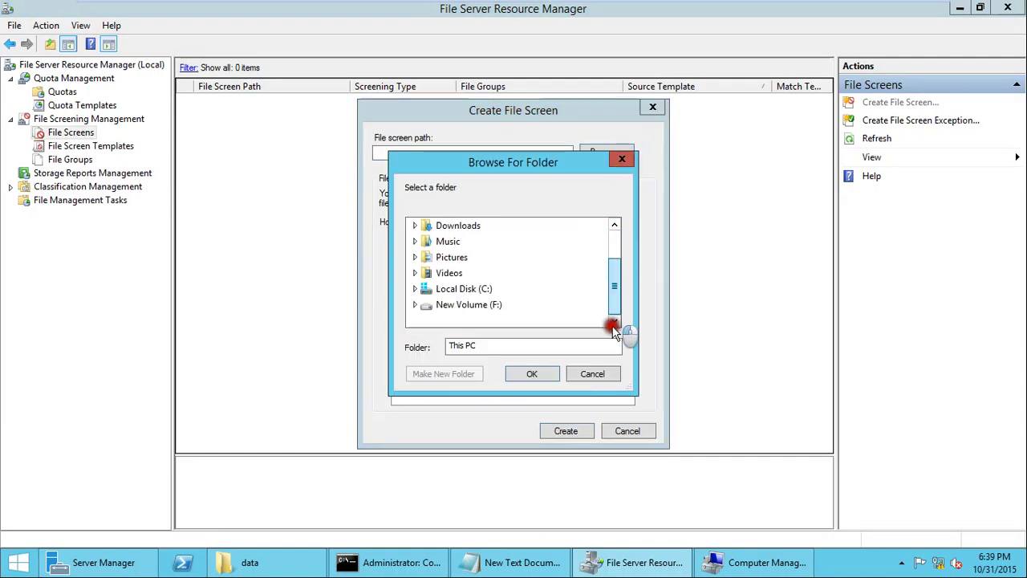
left_click(461, 305)
left_click_drag(619, 266, 618, 297)
left_click(451, 226)
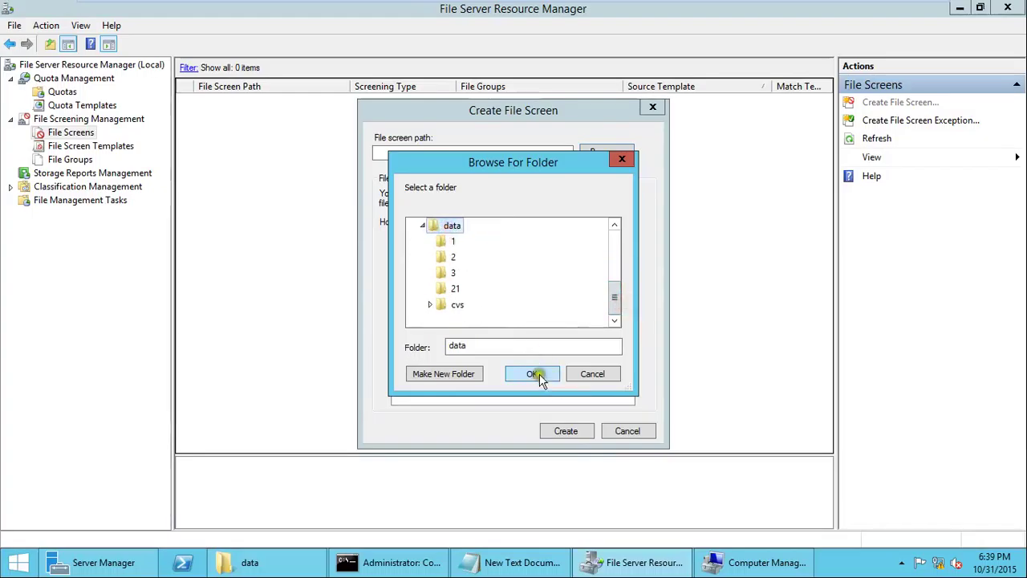
left_click(538, 375)
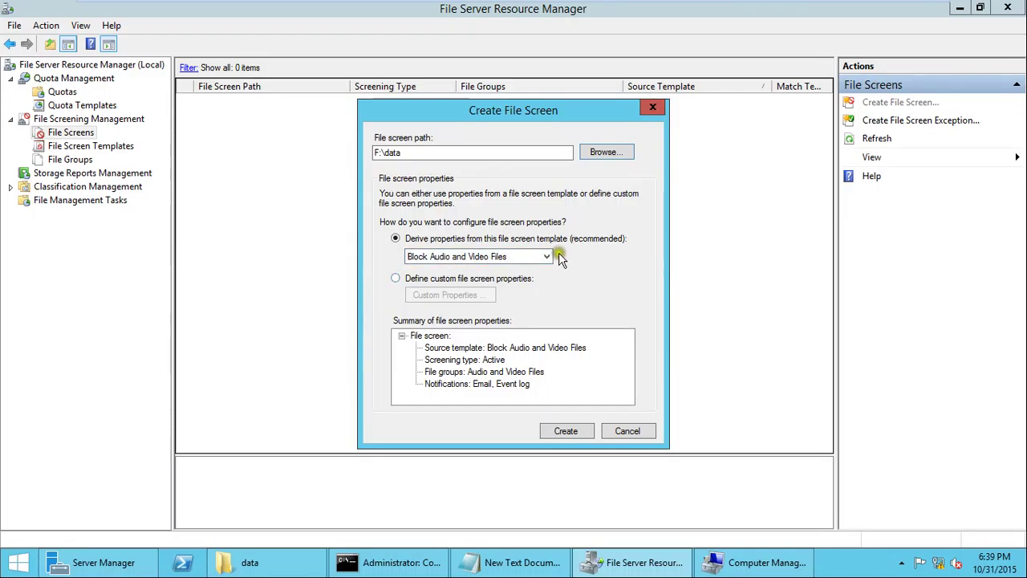
Check the templates available for the new file screen and choose to define custom file screen properties instead.
left_click(547, 257)
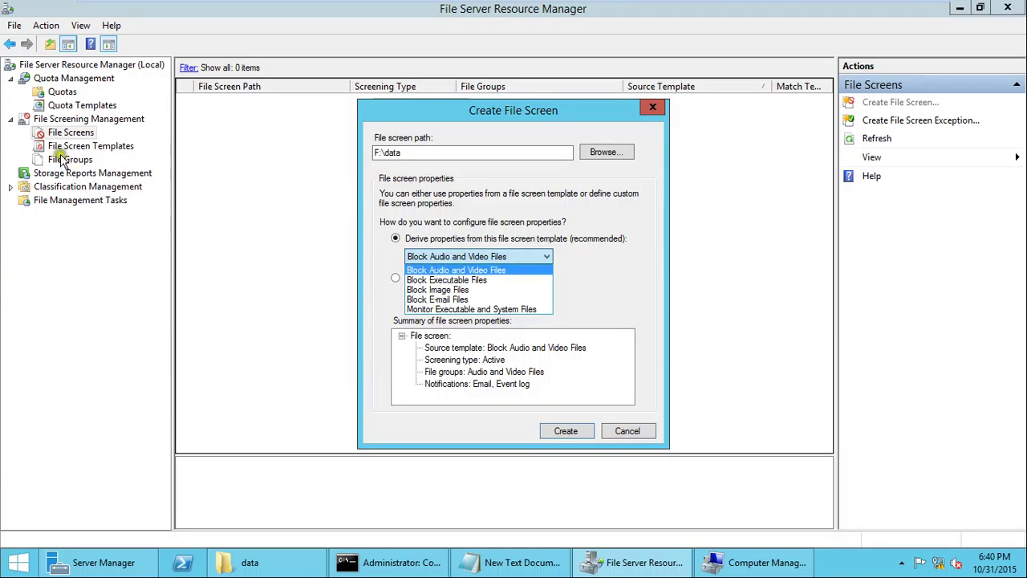
left_click(560, 237)
left_click(411, 281)
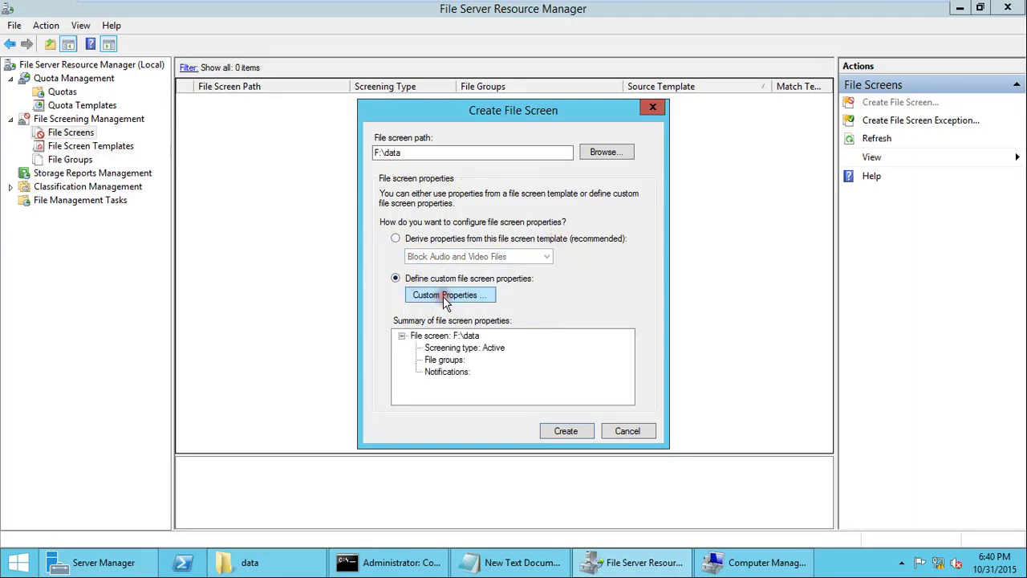
left_click(443, 296)
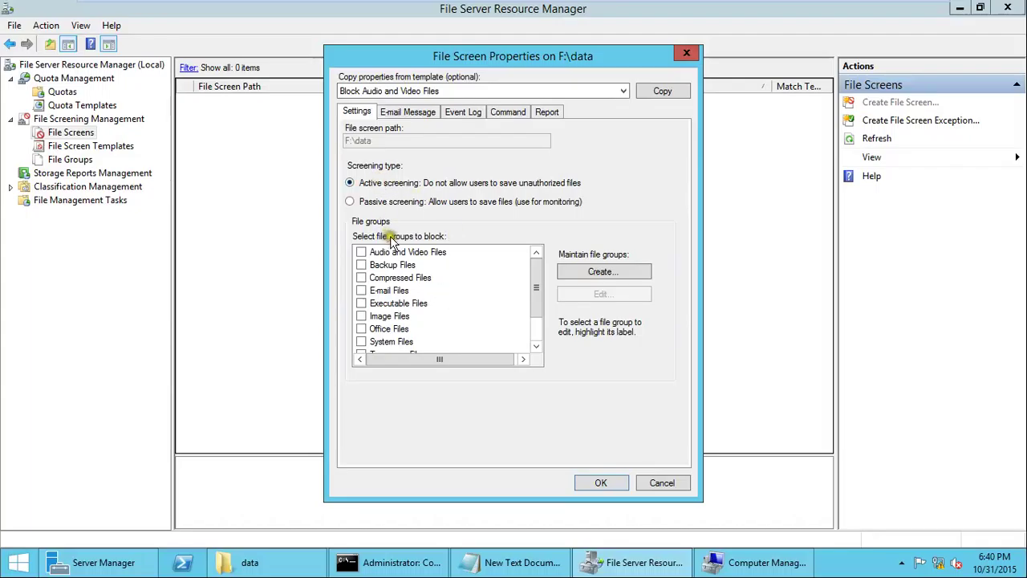
left_click(362, 252)
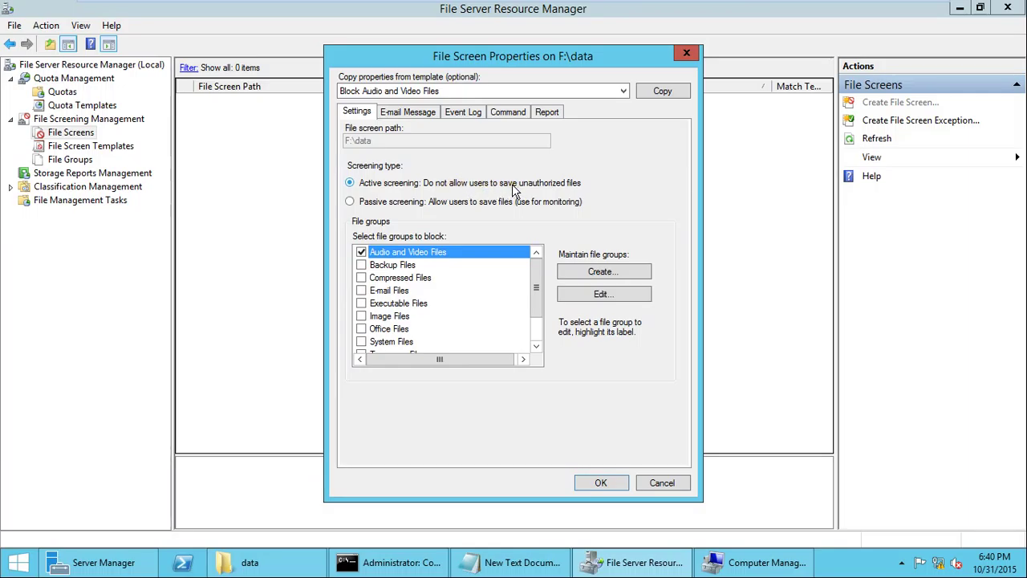
left_click(401, 204)
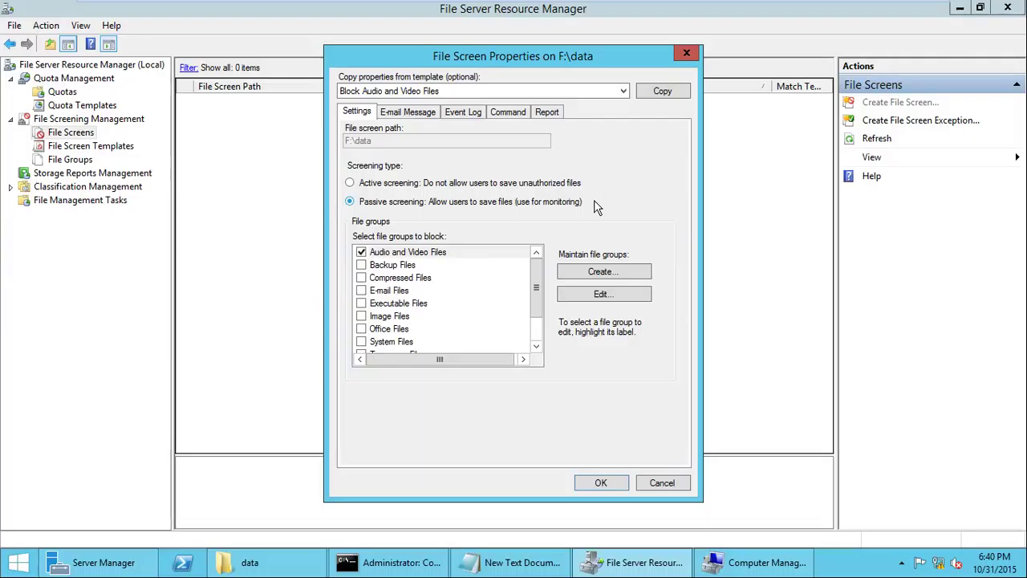
left_click(351, 183)
left_click(385, 256)
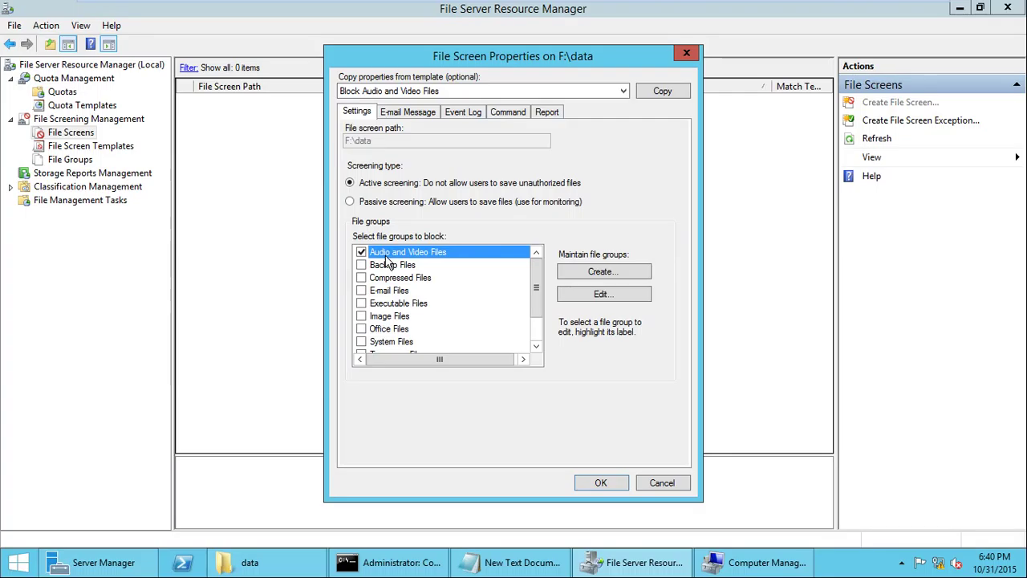
Examine the e-mail message, event log, command and report options in the custom properties, and close them without saving.
left_click(397, 116)
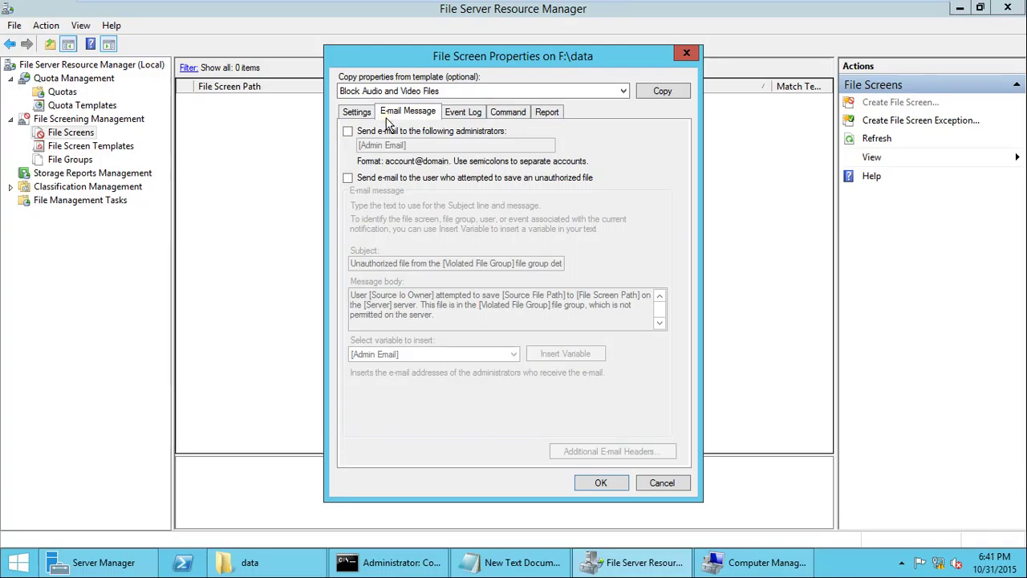
left_click(455, 111)
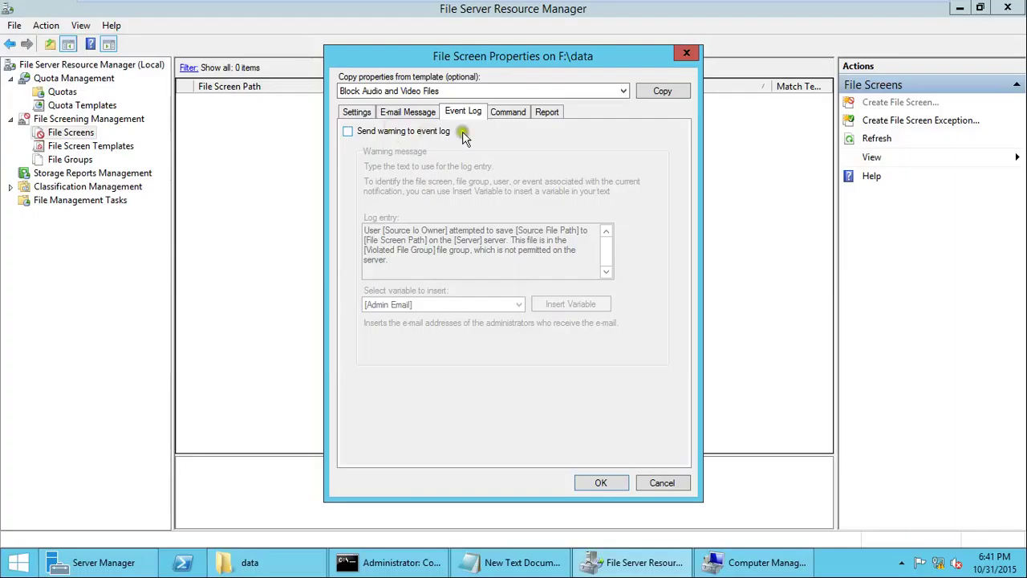
left_click(498, 113)
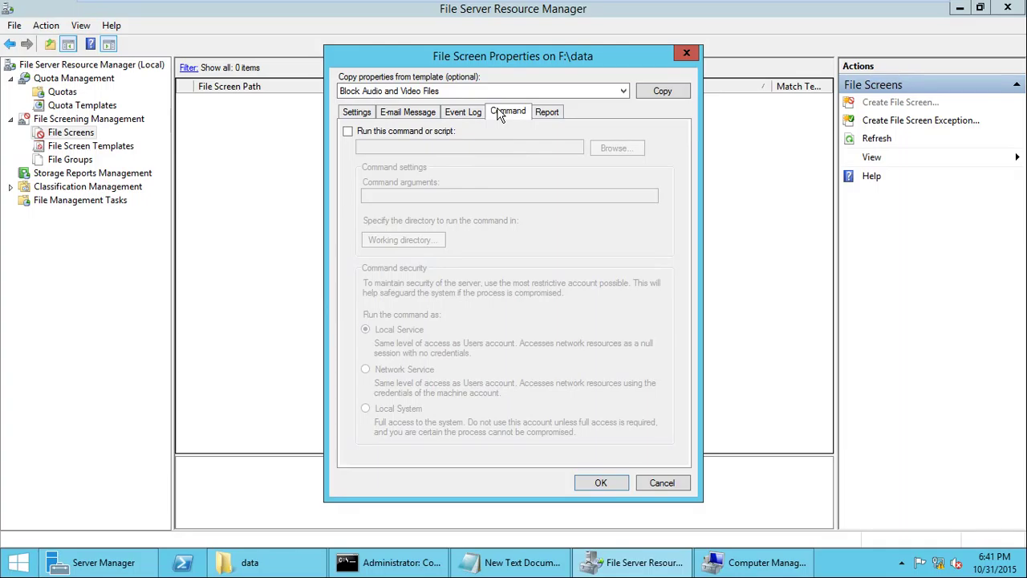
left_click(546, 117)
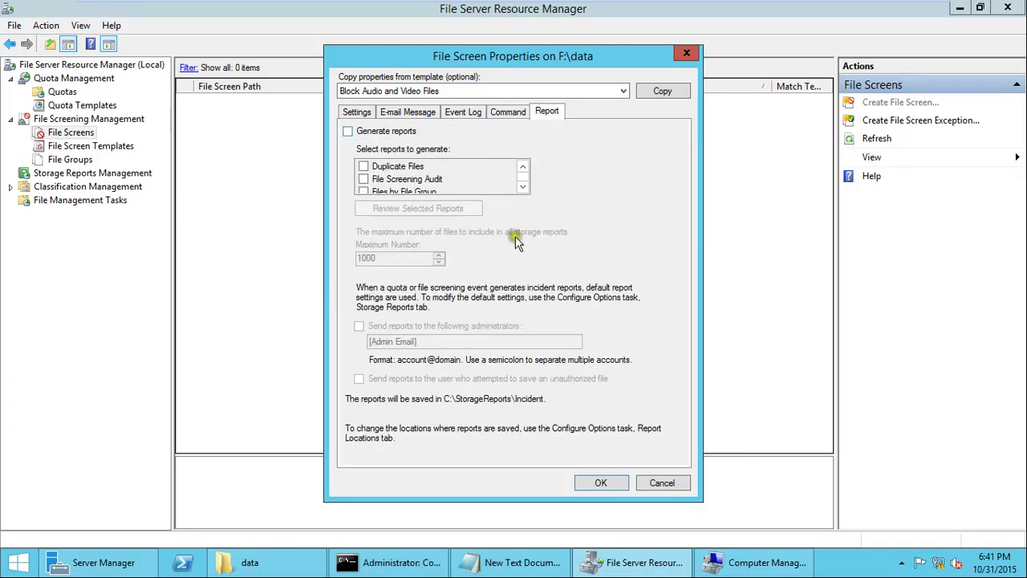
left_click(678, 483)
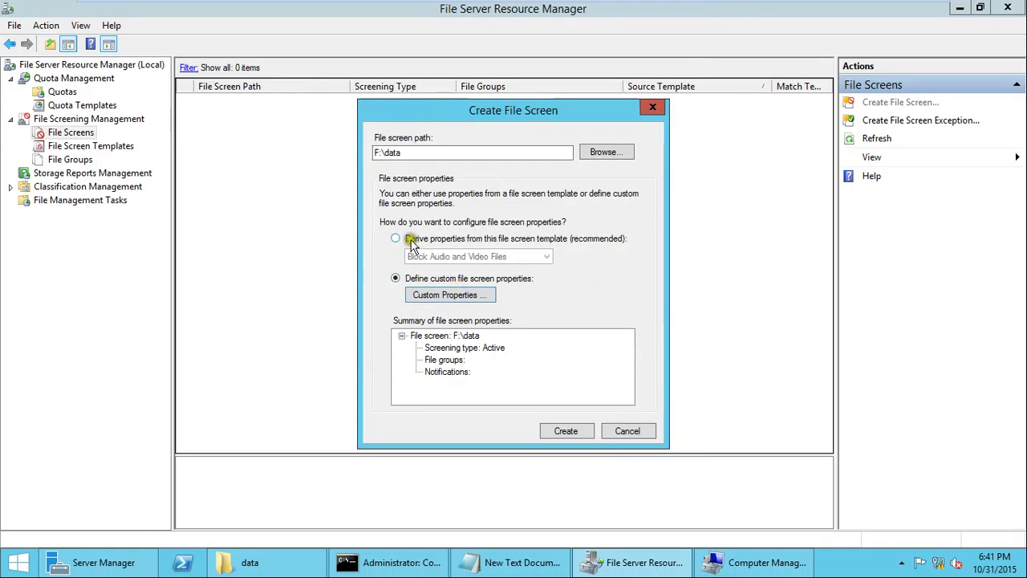
Set the custom properties to block Audio and Video Files with active screening and send a warning to the event log.
left_click(448, 296)
left_click(360, 253)
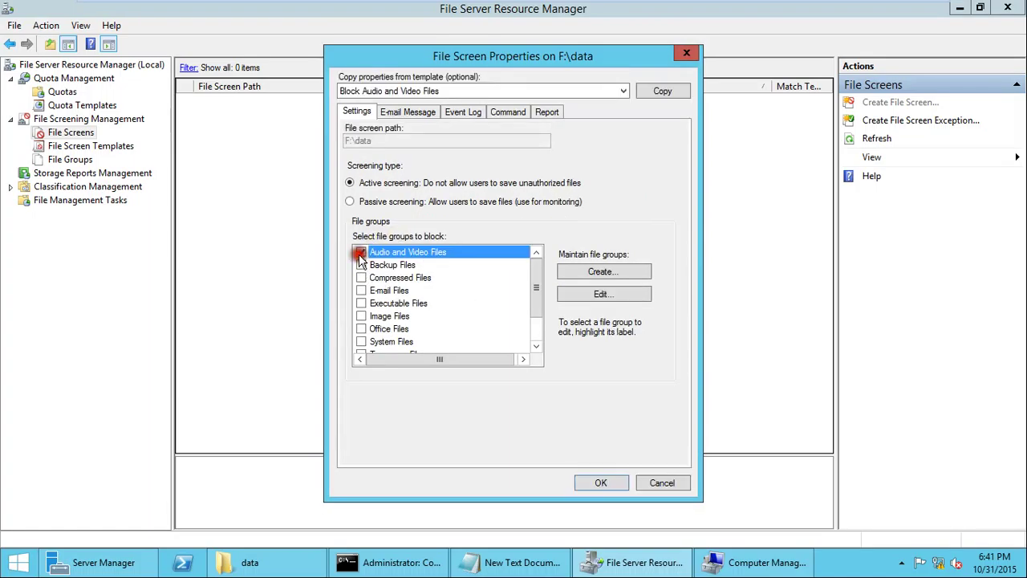
left_click(375, 183)
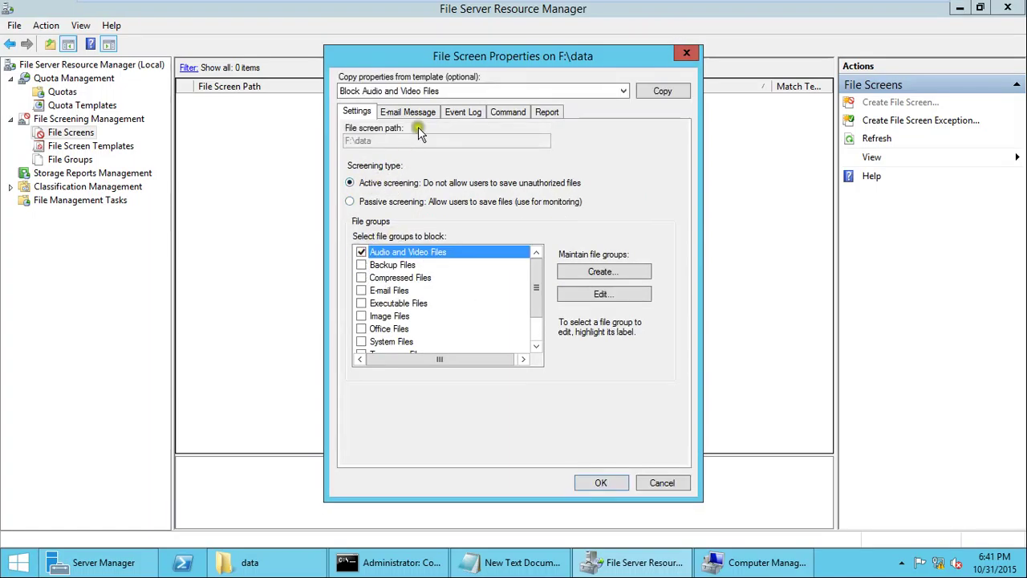
left_click(460, 112)
left_click(350, 131)
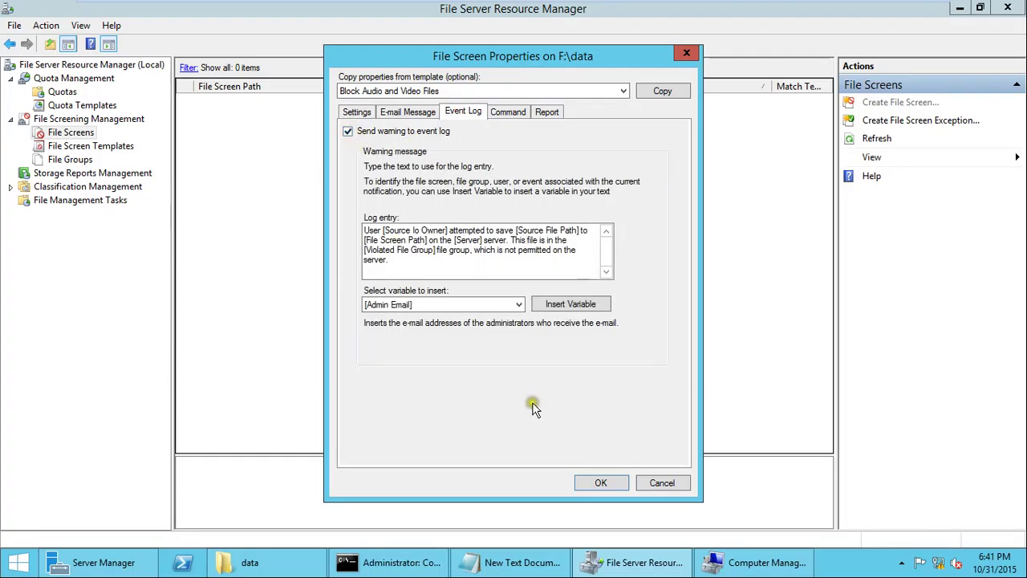
left_click_drag(379, 231, 476, 265)
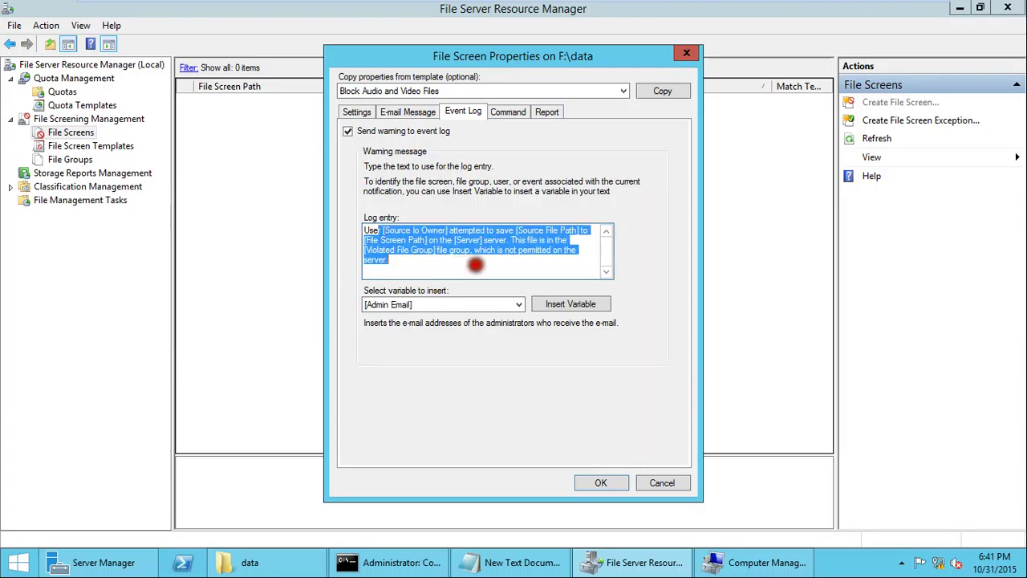
left_click(621, 484)
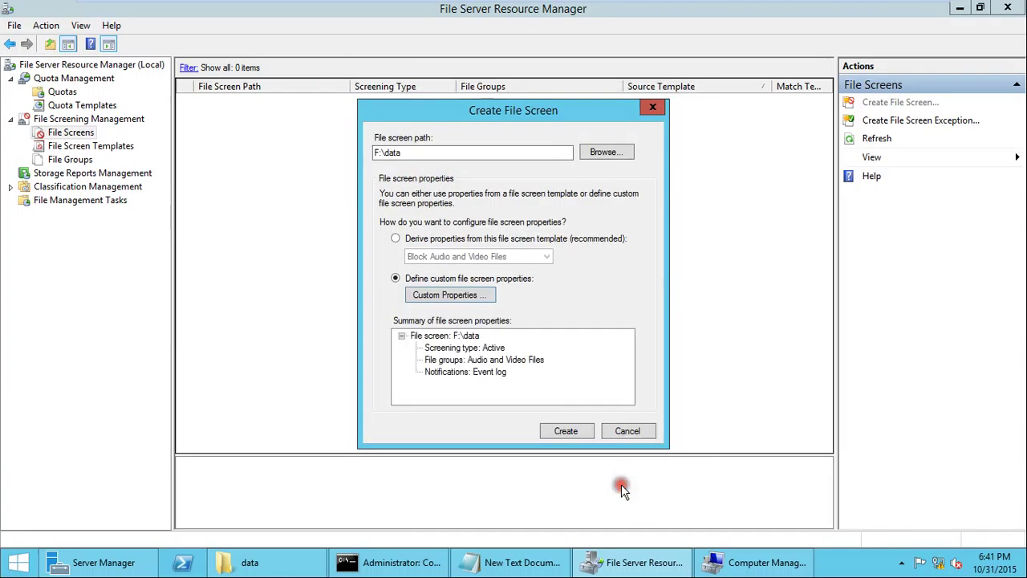
Create the F:\data file screen, saving the custom file screen without creating a template.
left_click(565, 432)
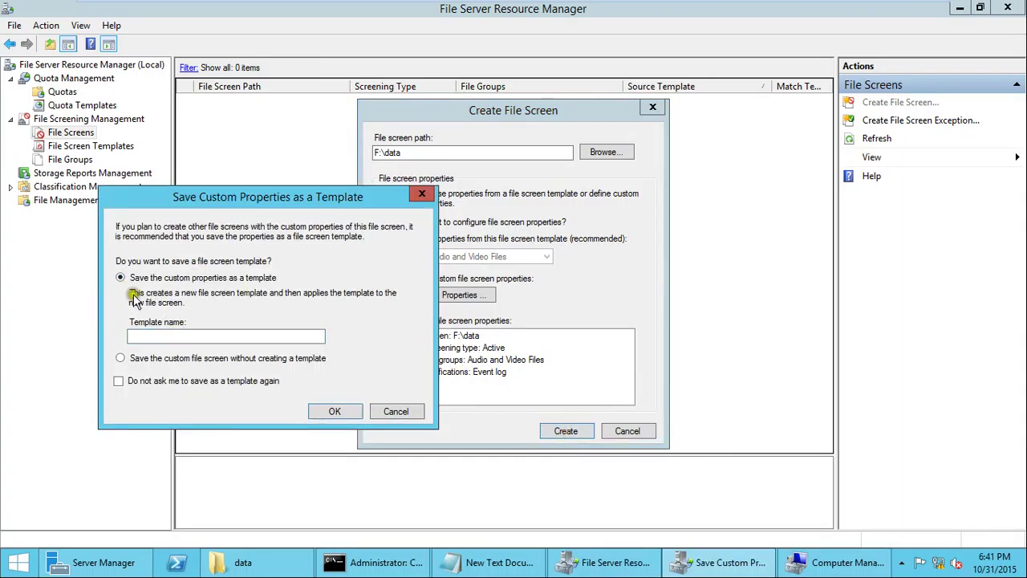
left_click(120, 358)
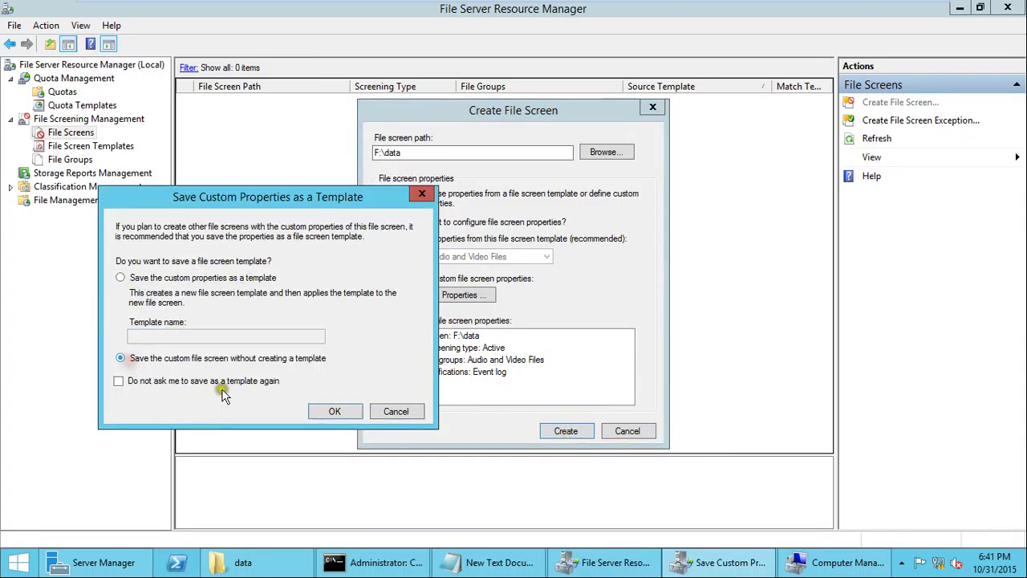
left_click(329, 411)
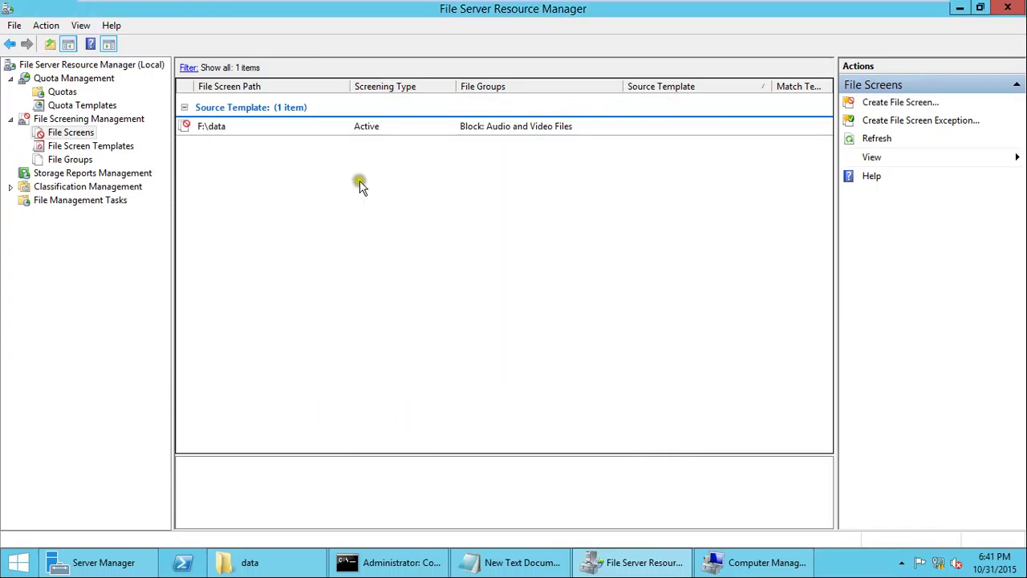
Show the details of the F:\data file screen and switch to the data folder in File Explorer.
left_click(363, 131)
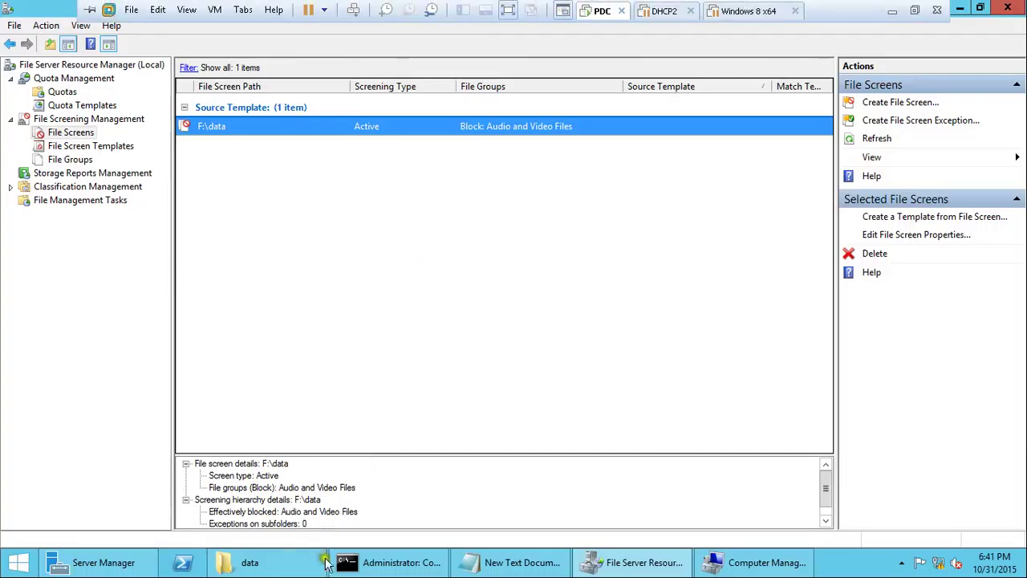
left_click(304, 564)
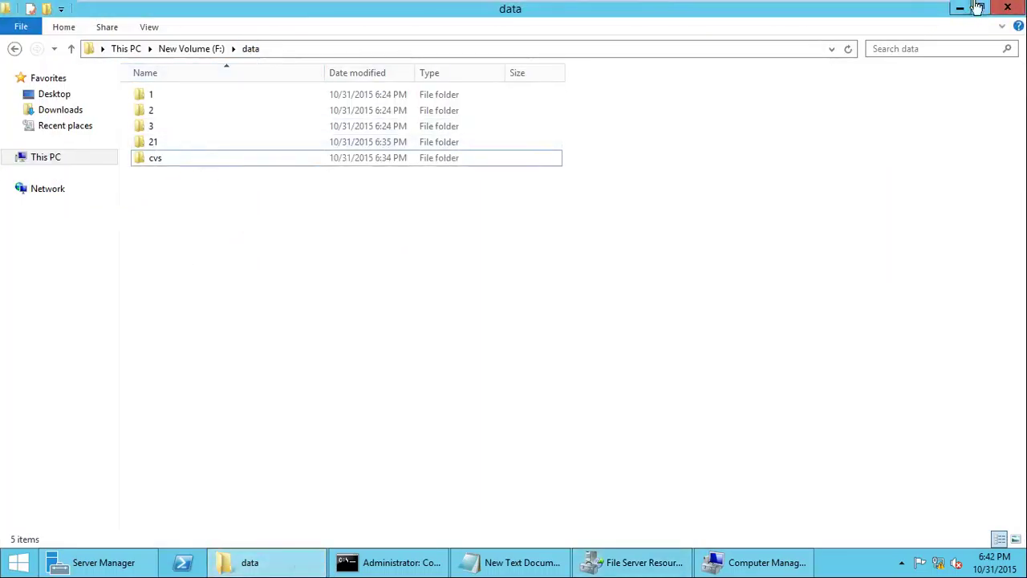
Switch from the virtual machine to the host computer and select AWHISPER.MP3 in the D:\classic music\Yanni folder.
left_click(912, 9)
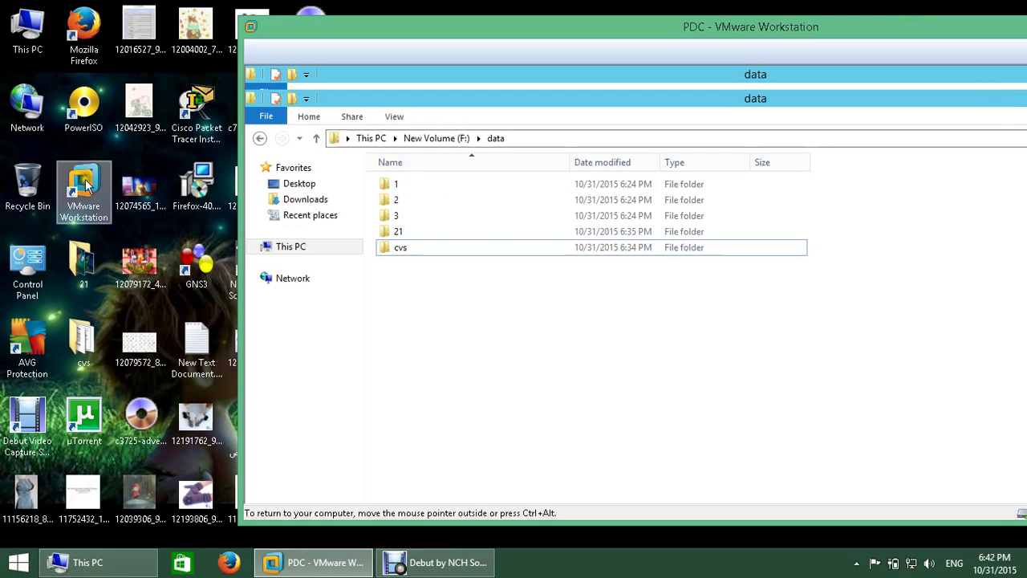
double_click(27, 32)
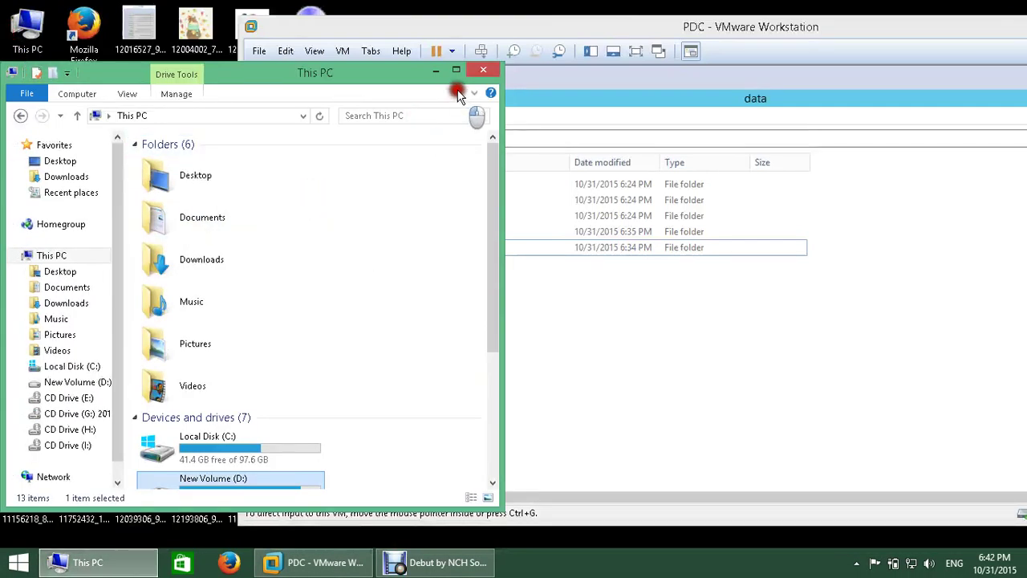
left_click(455, 71)
left_click(381, 211)
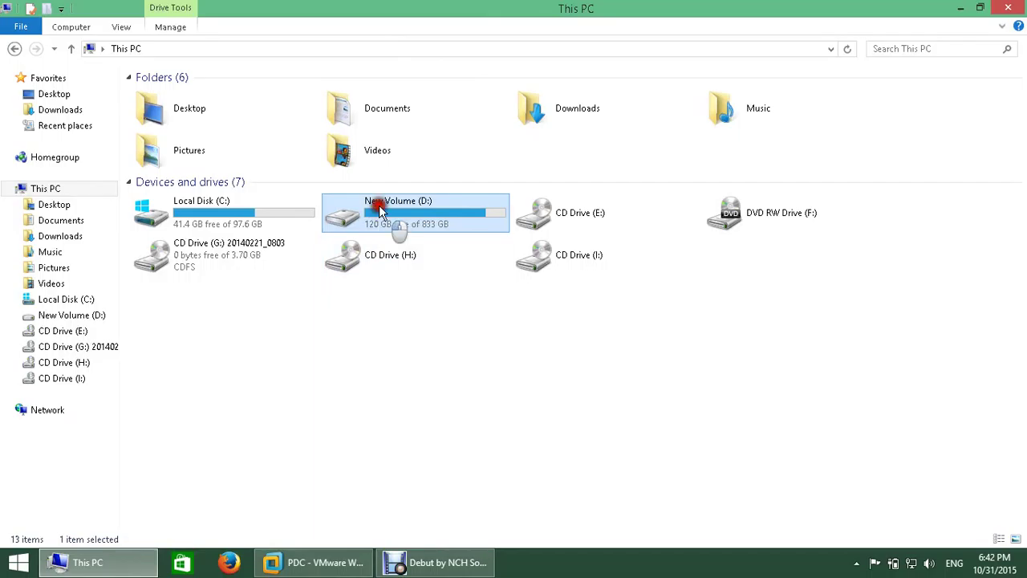
double_click(381, 210)
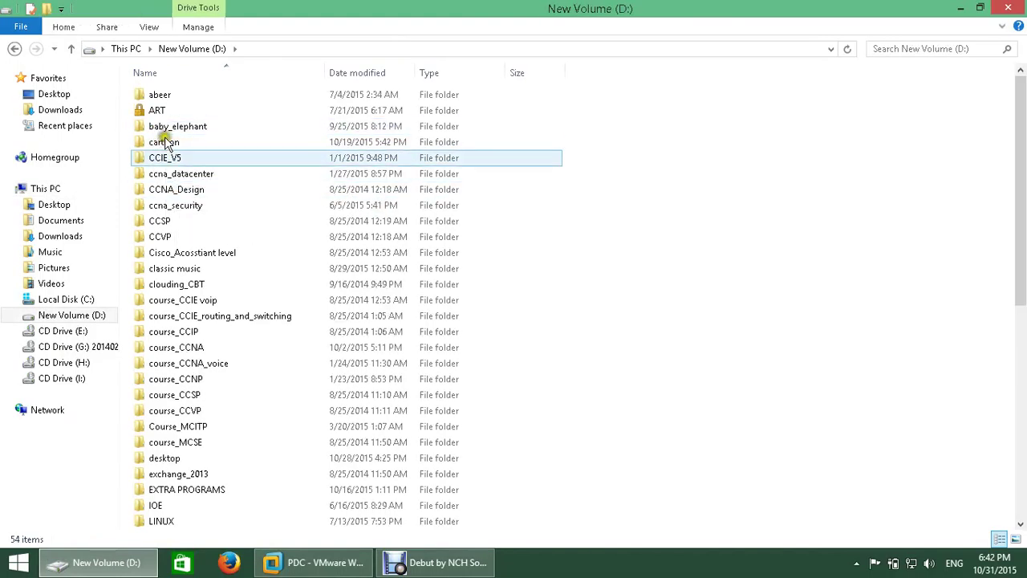
double_click(183, 272)
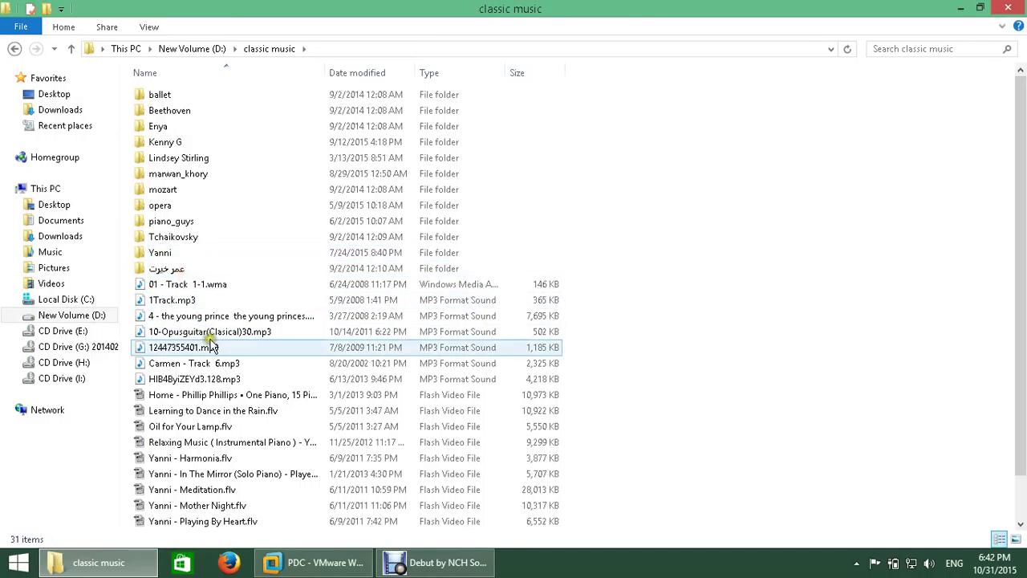
left_click(175, 268)
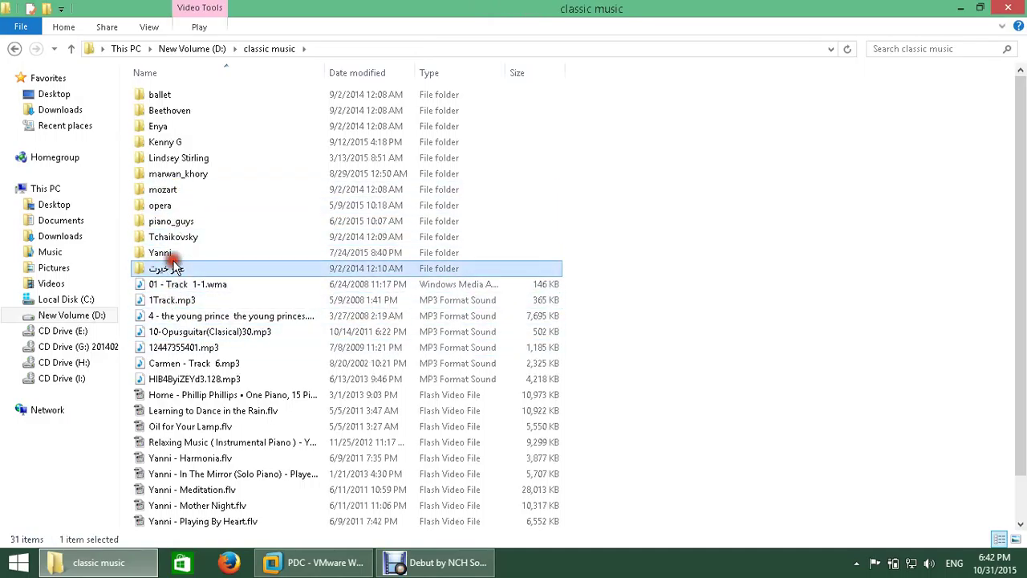
double_click(164, 254)
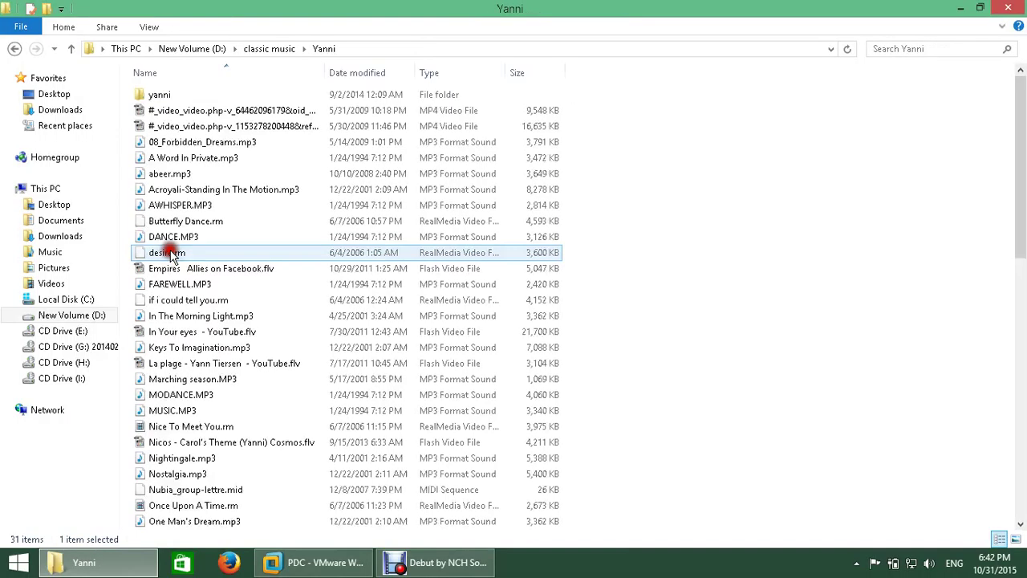
left_click(210, 205)
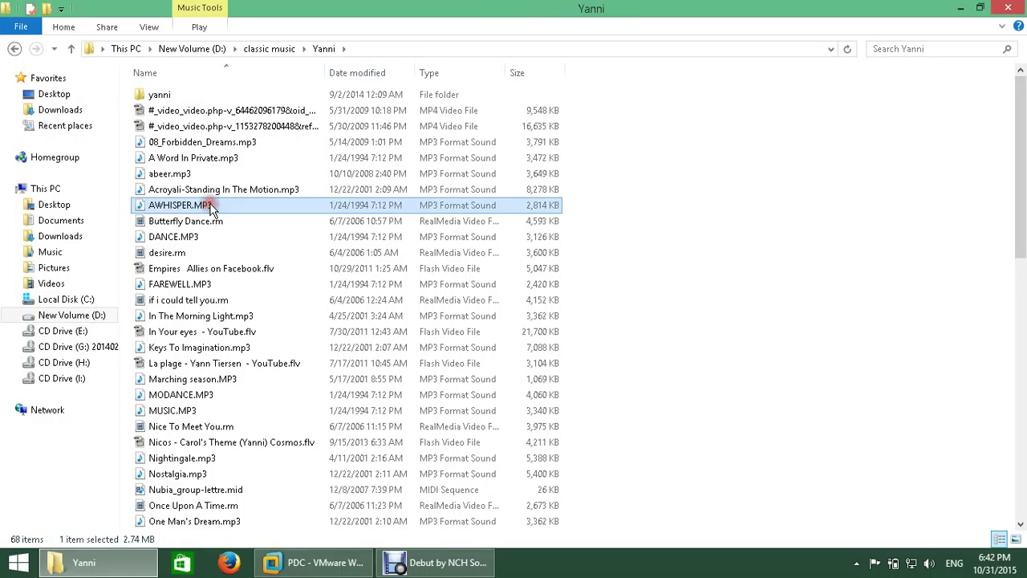
Try to copy AWHISPER.MP3 from the host into the F:\data folder on the PDC virtual machine.
left_click(305, 565)
left_click_drag(374, 24, 401, 48)
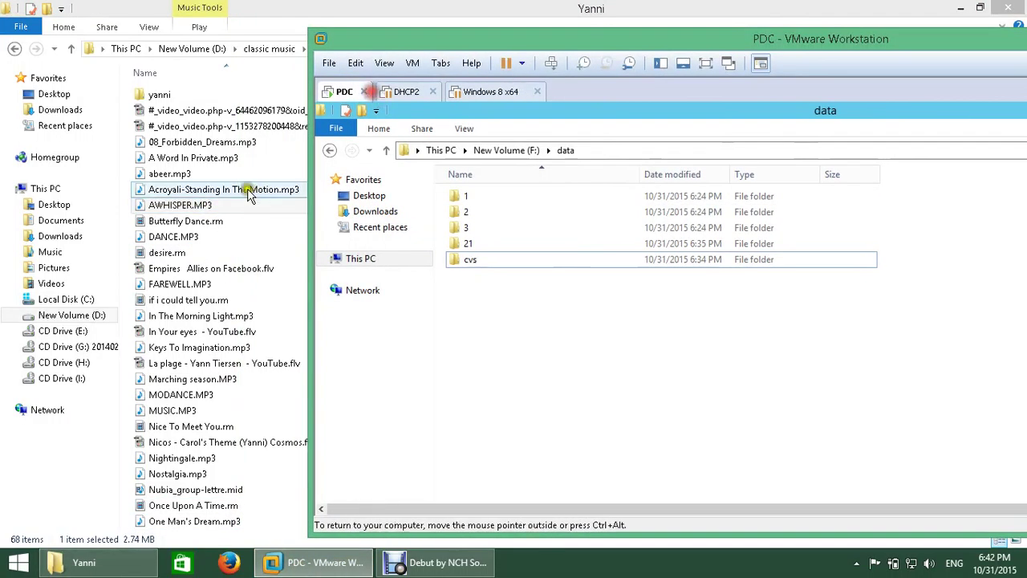
left_click_drag(210, 205, 568, 315)
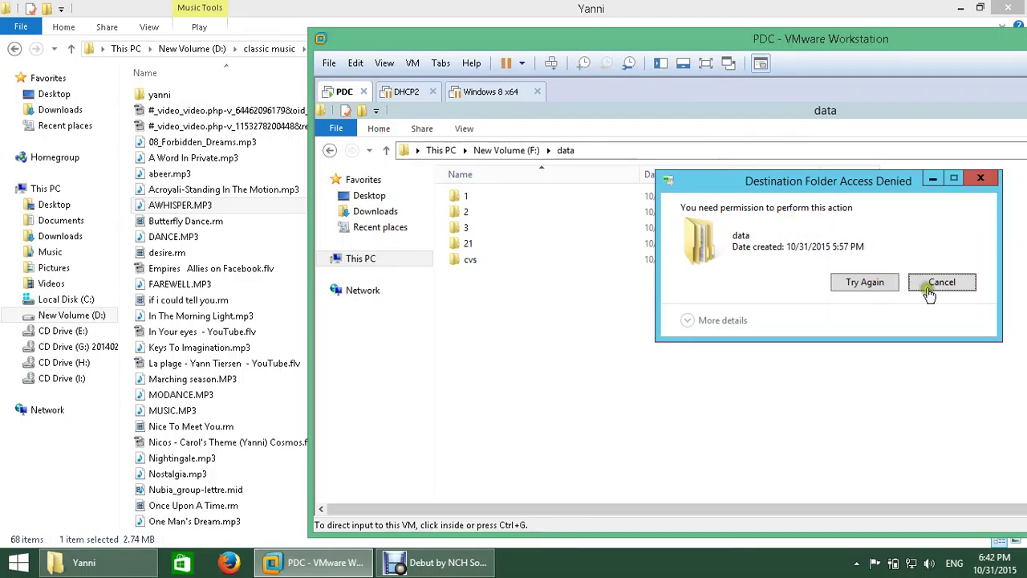
left_click(964, 283)
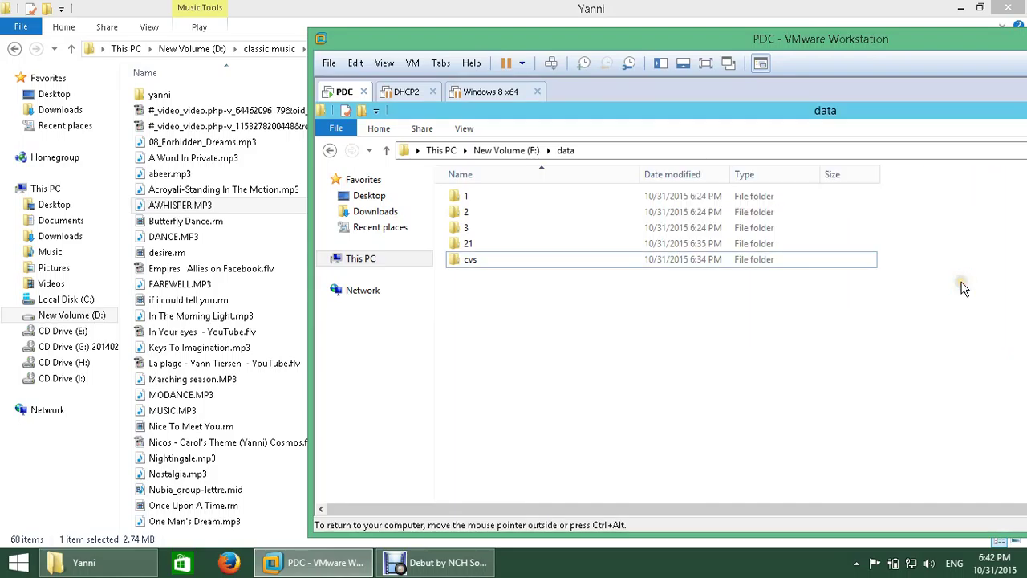
Delete the folders 21 and cvs from F:\data and return the virtual machine to full screen.
left_click(514, 151)
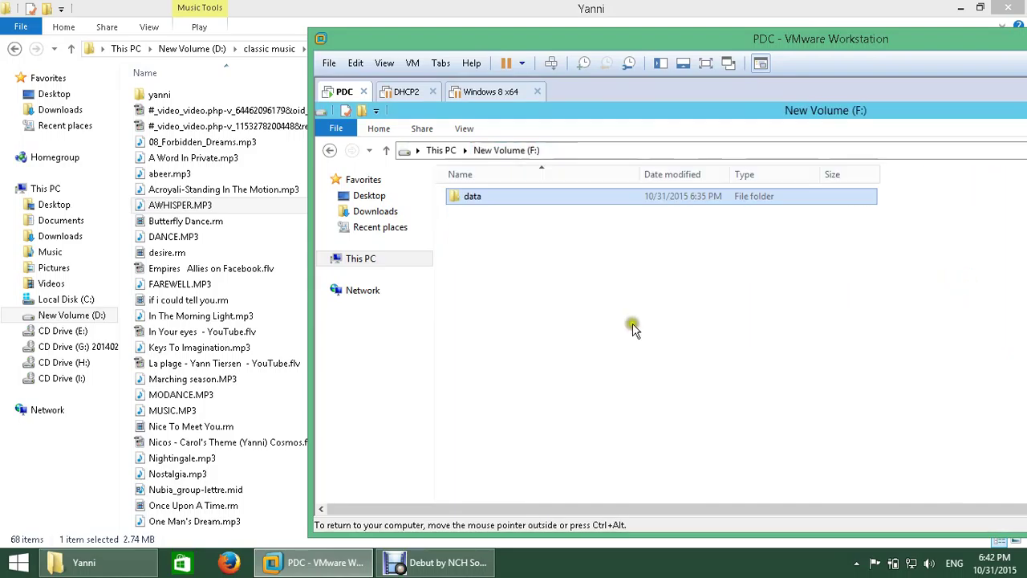
double_click(484, 201)
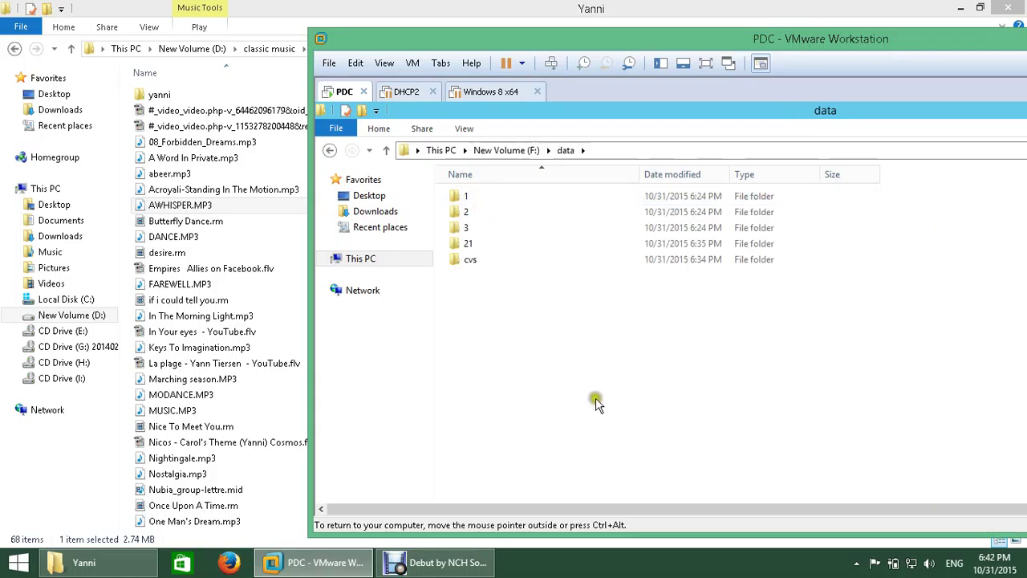
left_click_drag(590, 395, 451, 251)
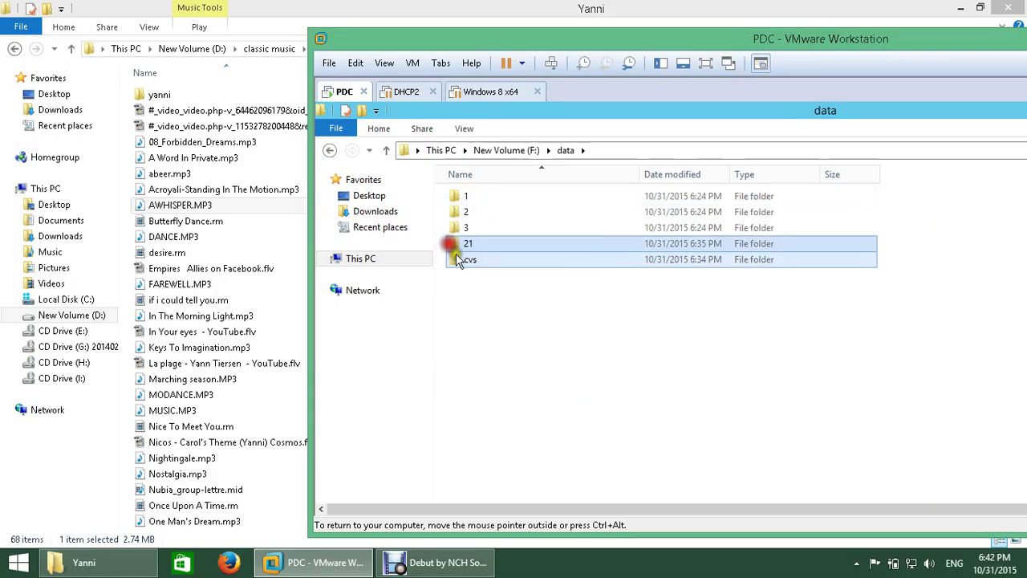
key("Delete")
key("Return")
left_click(544, 354)
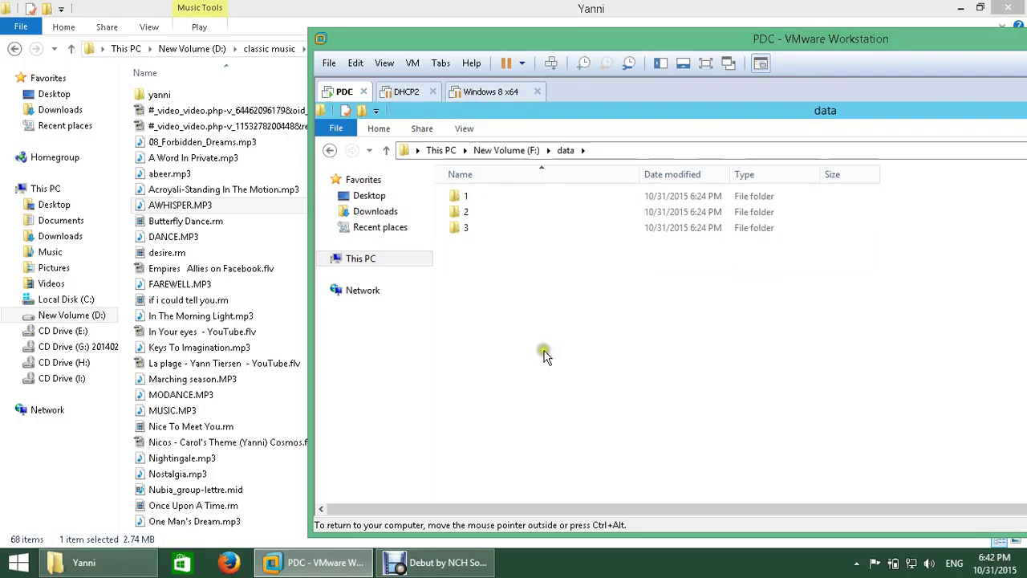
key("ctrl+alt+Return")
left_click(546, 356)
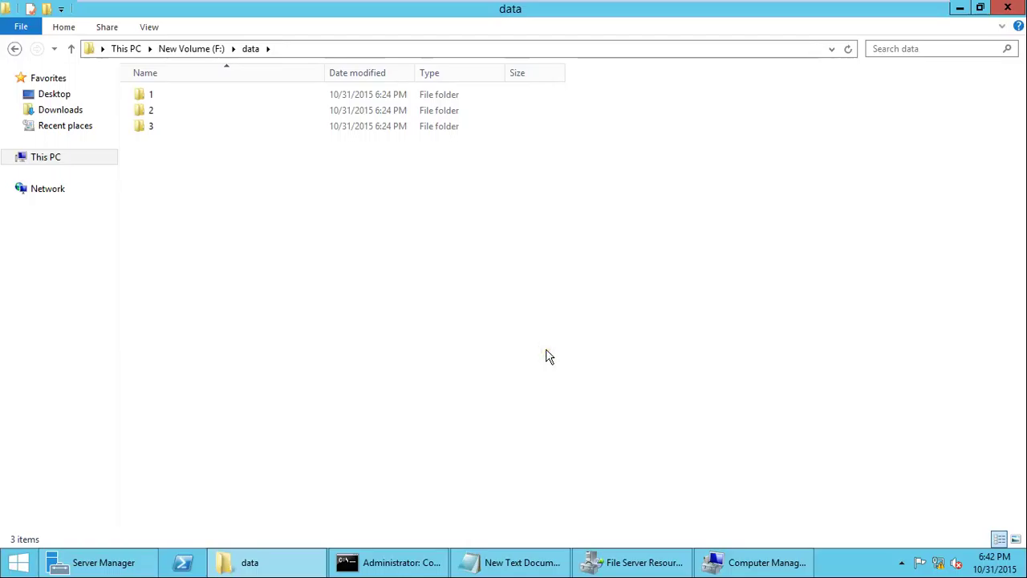
left_click(545, 362)
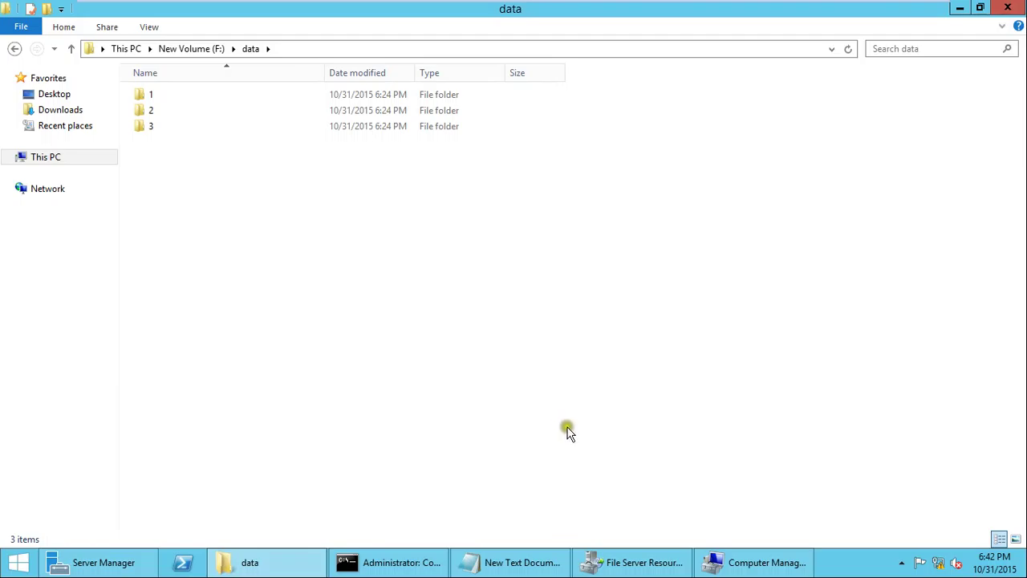
Retry copying AWHISPER.MP3 from the host's Yanni folder into F:\data, and return the virtual machine to full screen.
mouse_move(874, 5)
left_click(907, 12)
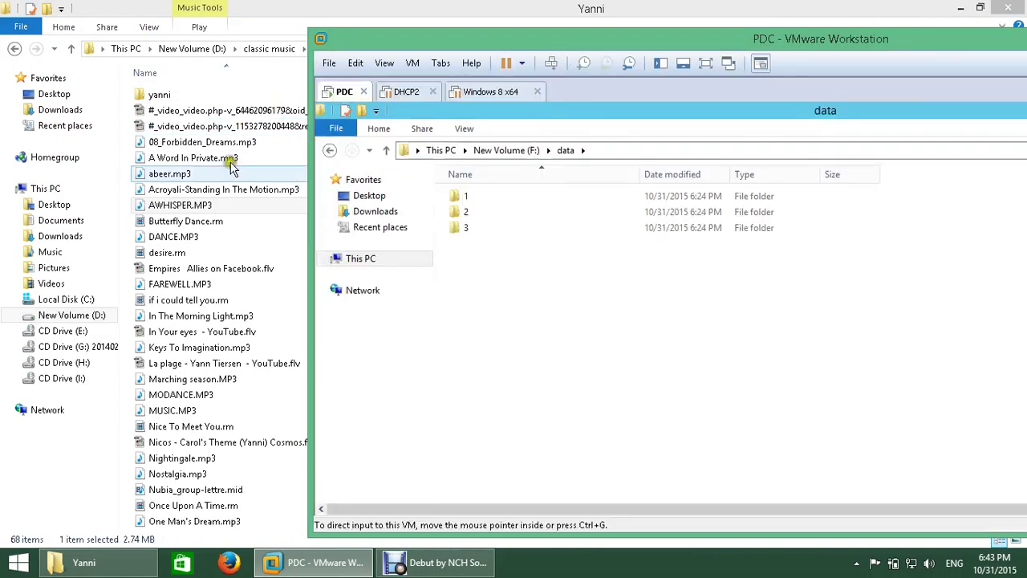
left_click_drag(189, 207, 590, 273)
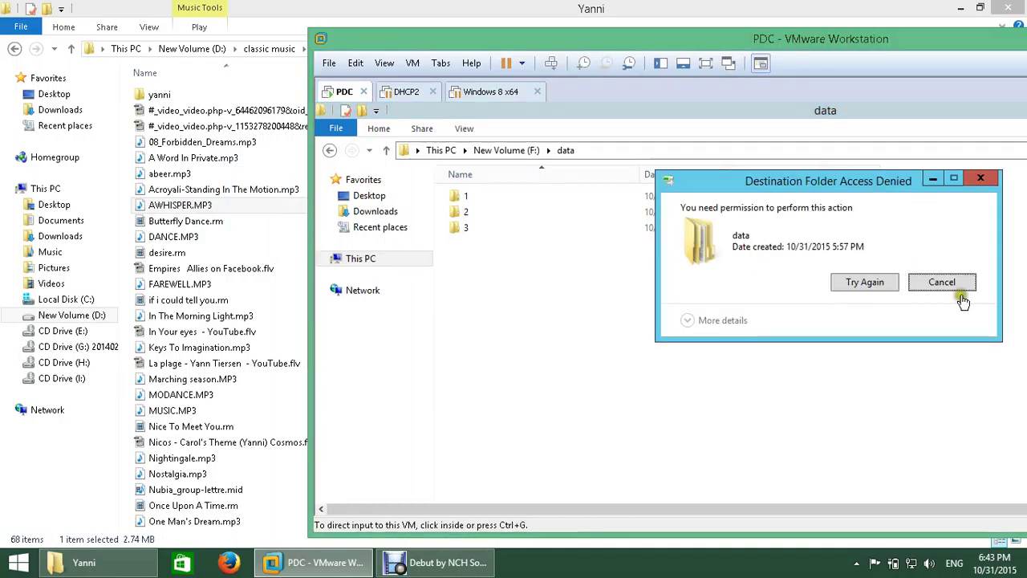
left_click(958, 285)
left_click(957, 284)
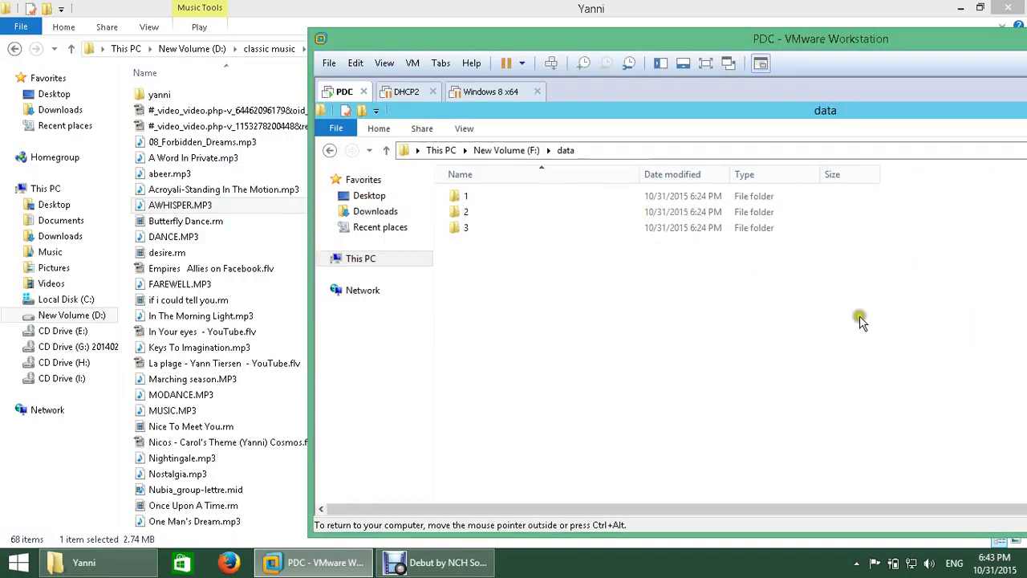
left_click(667, 358)
key("ctrl+alt+Return")
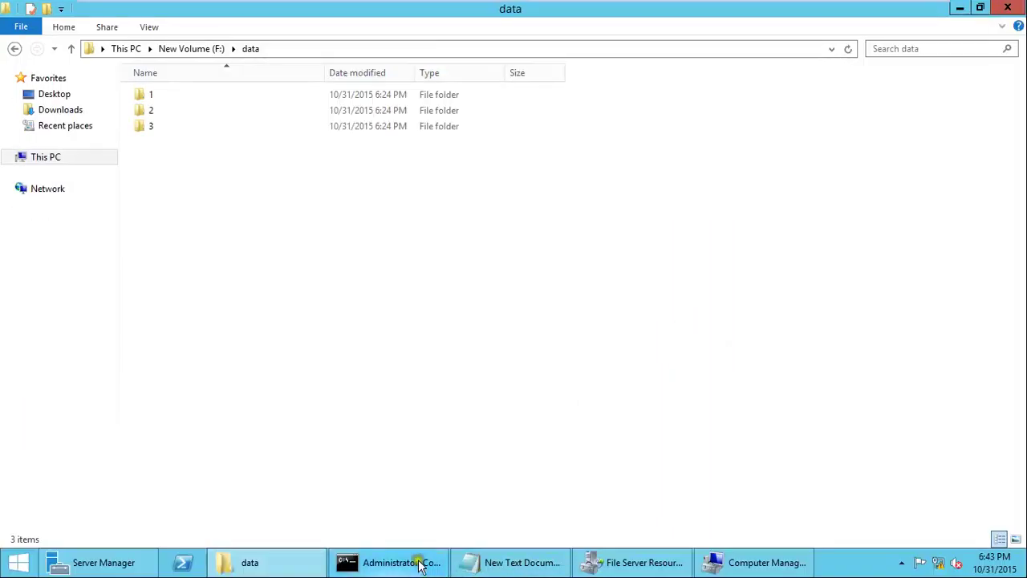
Switch to Computer Management and reload the Application log under Windows Logs.
mouse_move(420, 565)
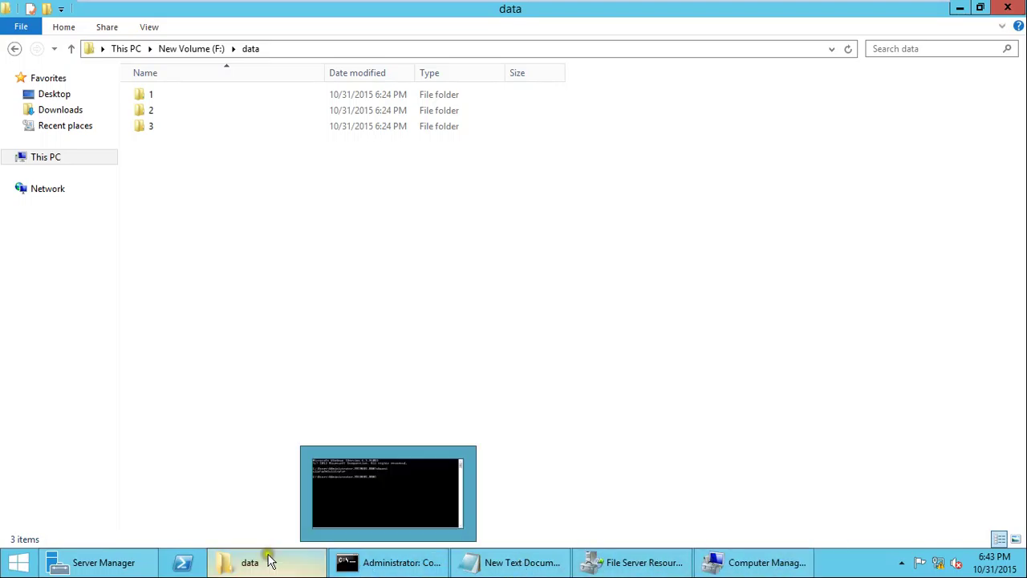
left_click(129, 566)
left_click(777, 561)
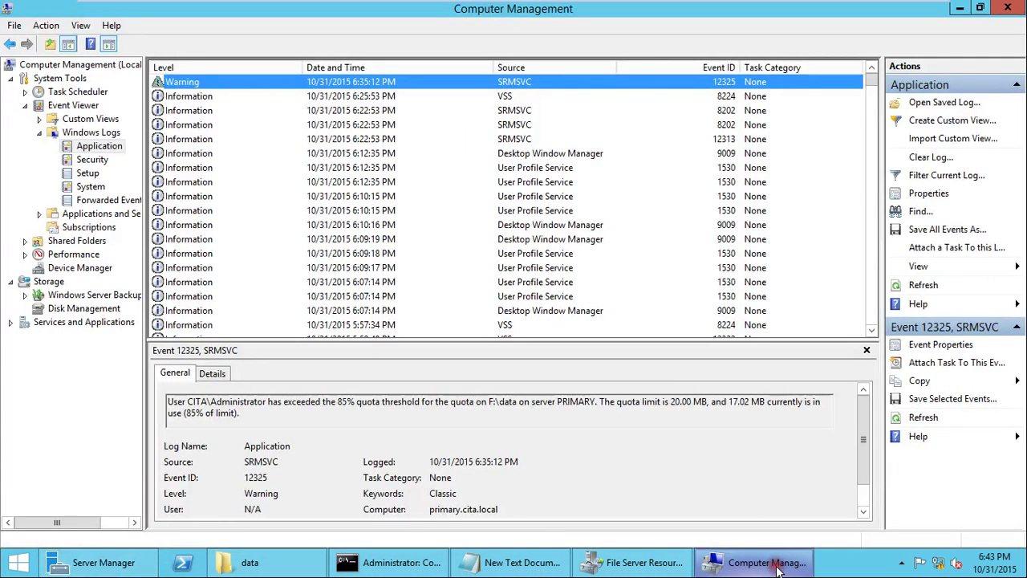
left_click(297, 183)
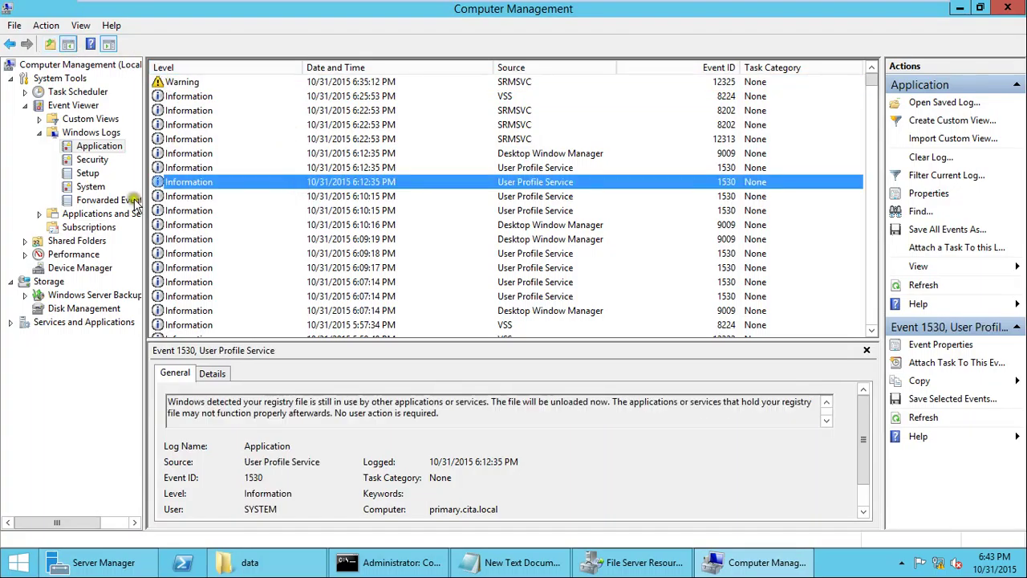
left_click(90, 134)
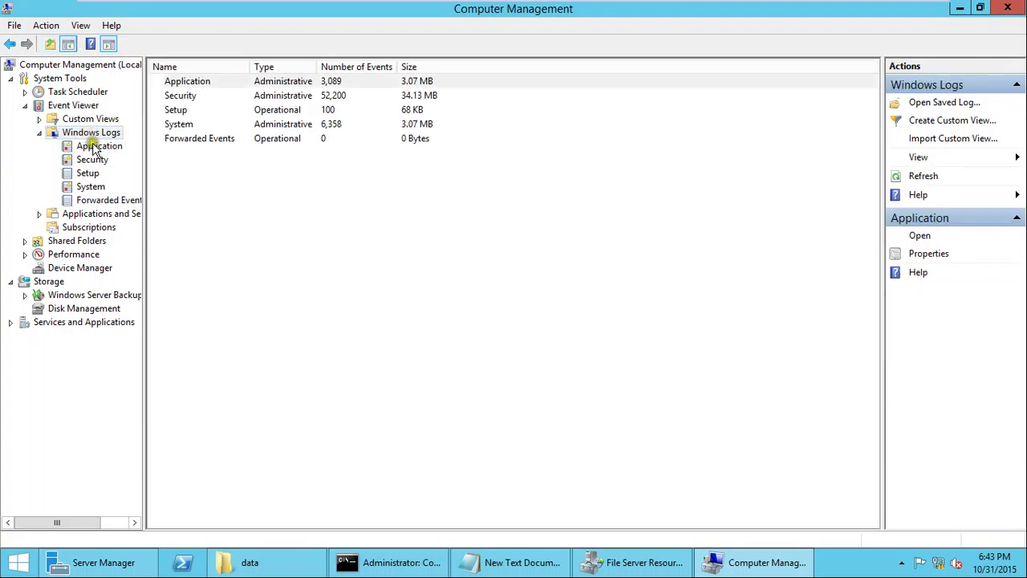
left_click(92, 145)
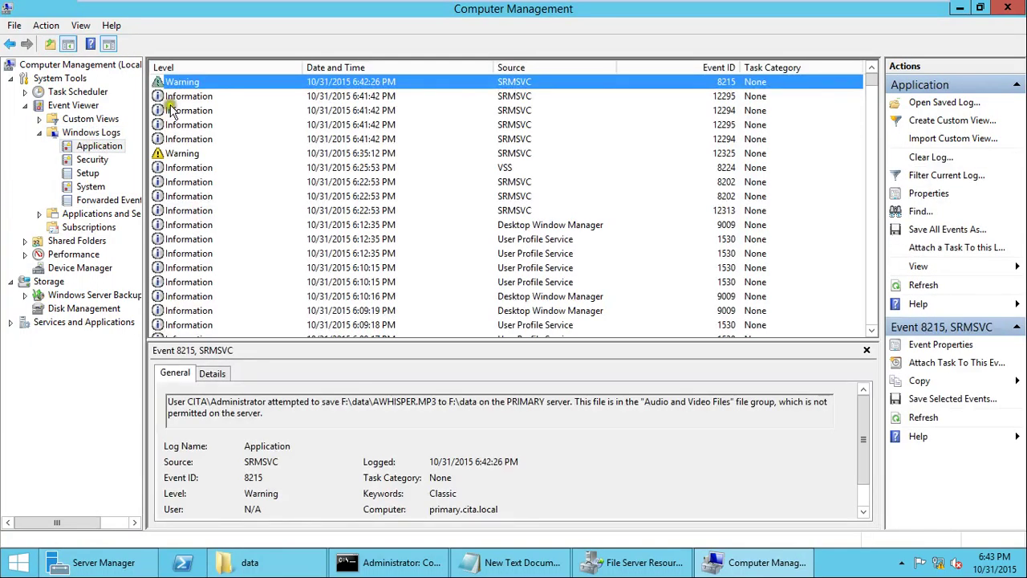
Open the newest SRMSVC warning, event 8215, read its description of the save attempt, and close it.
double_click(520, 84)
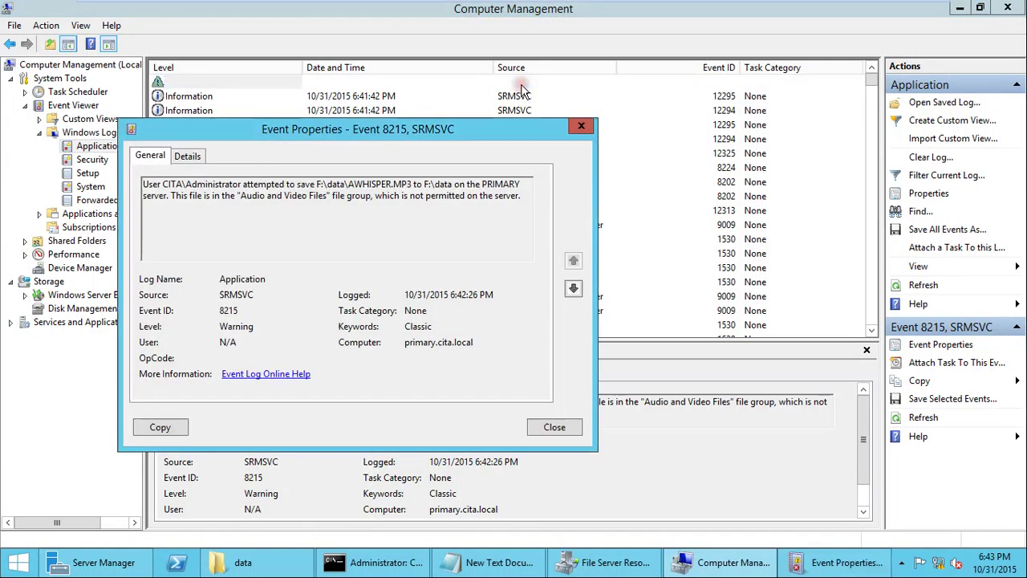
left_click_drag(207, 184, 408, 186)
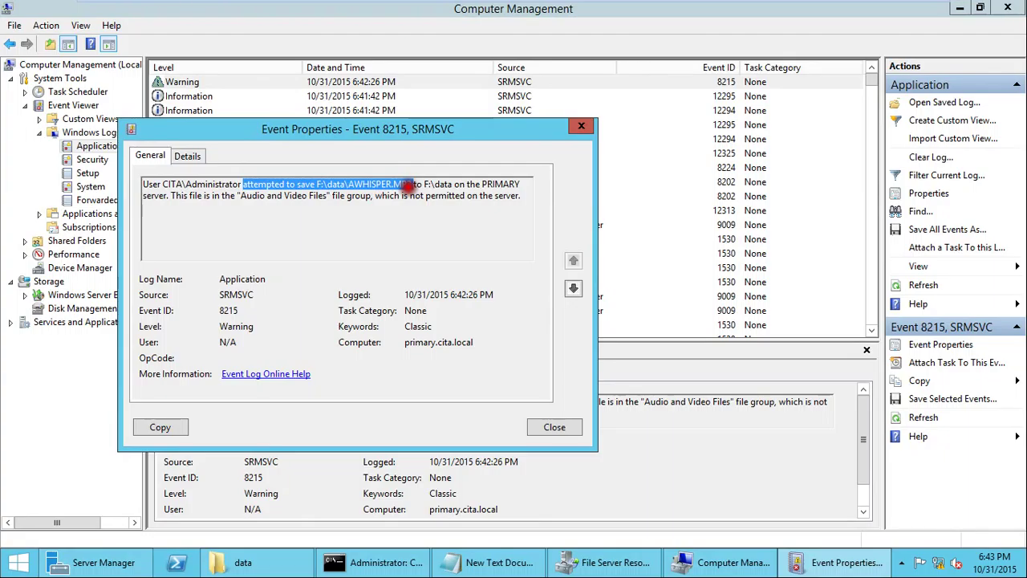
left_click_drag(408, 185, 410, 185)
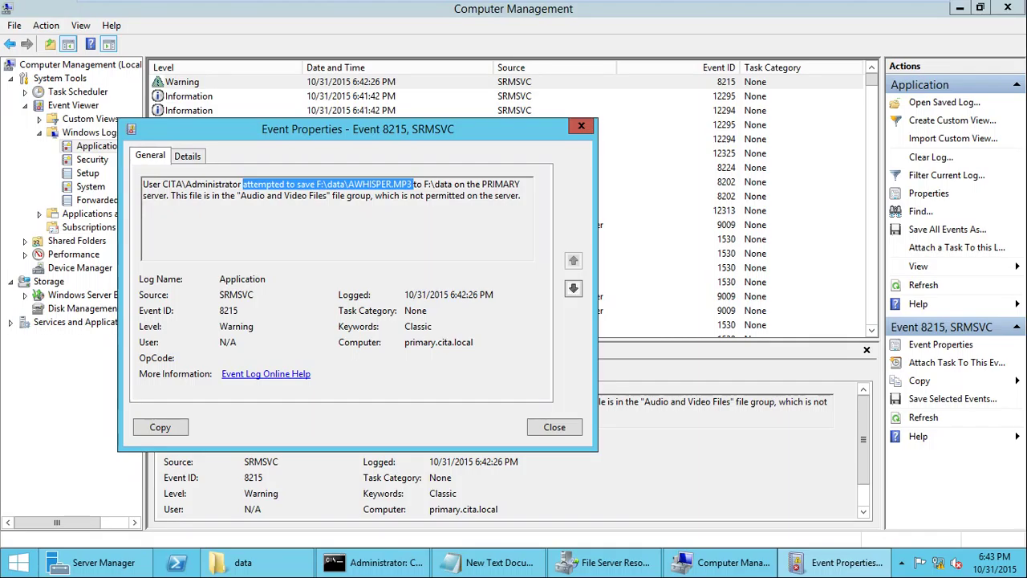
left_click(567, 429)
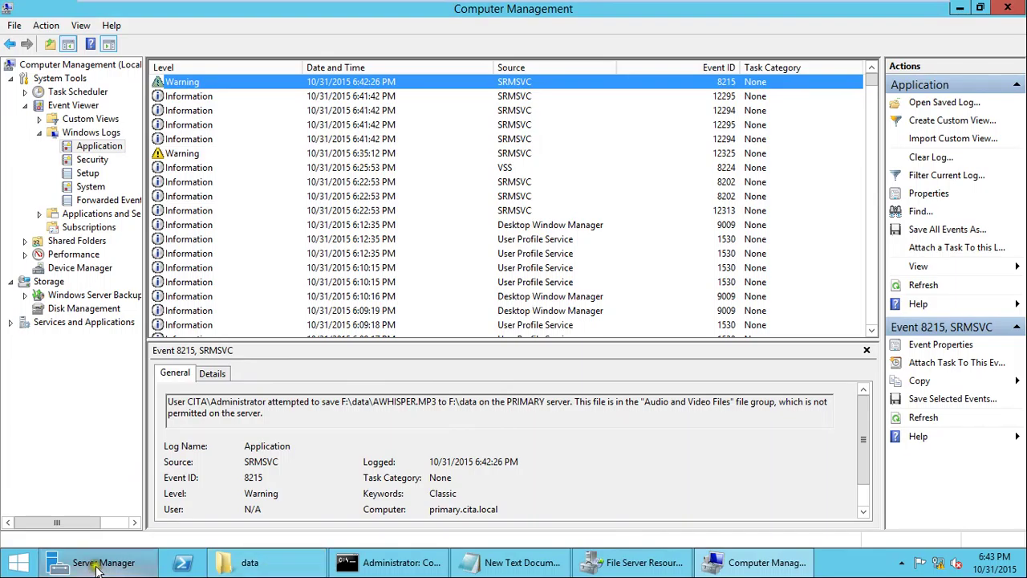
Examine the file screen templates and the new-template form in File Server Resource Manager without creating one, and show the file groups.
left_click(642, 562)
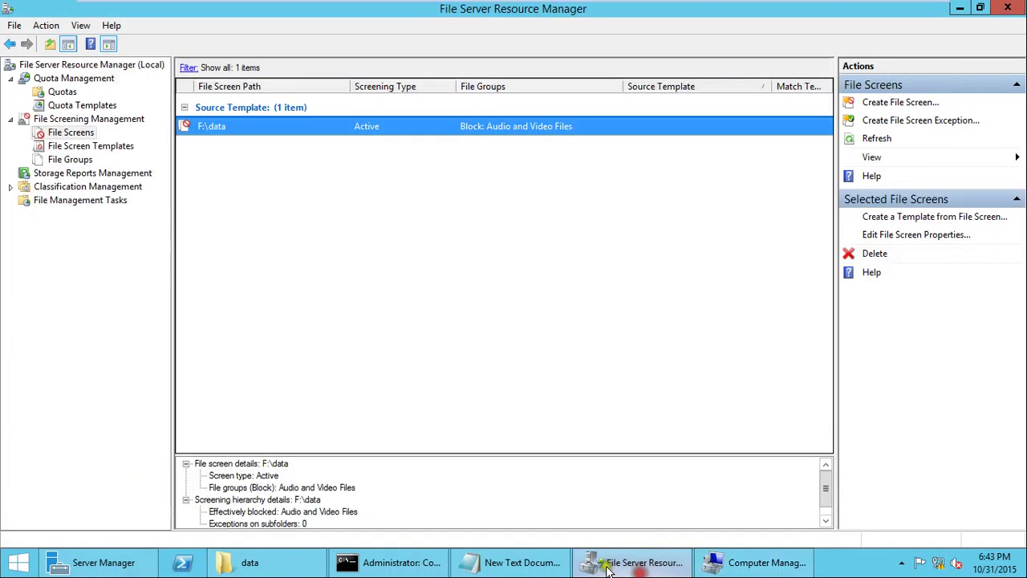
left_click(68, 147)
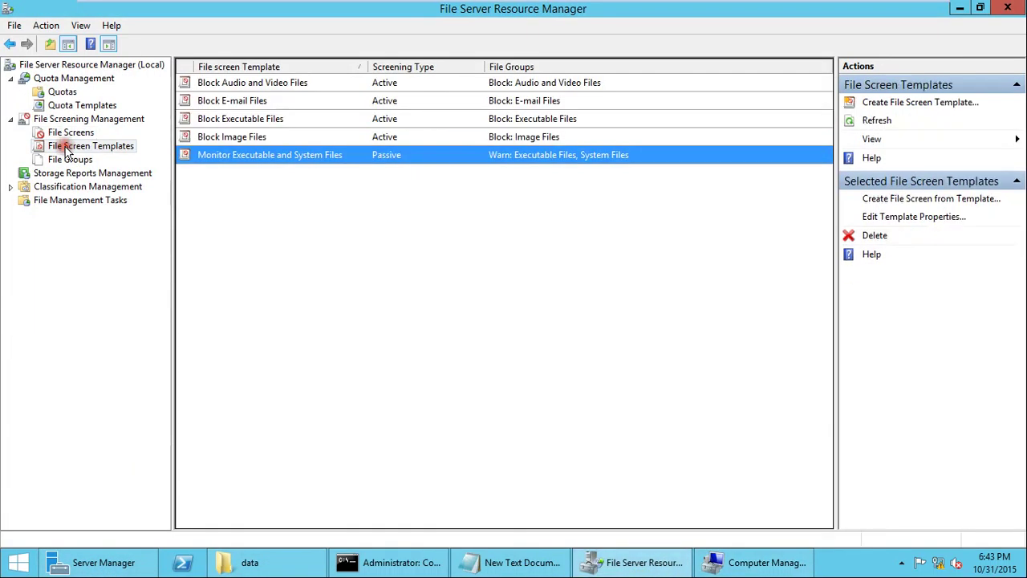
right_click(329, 232)
left_click(369, 244)
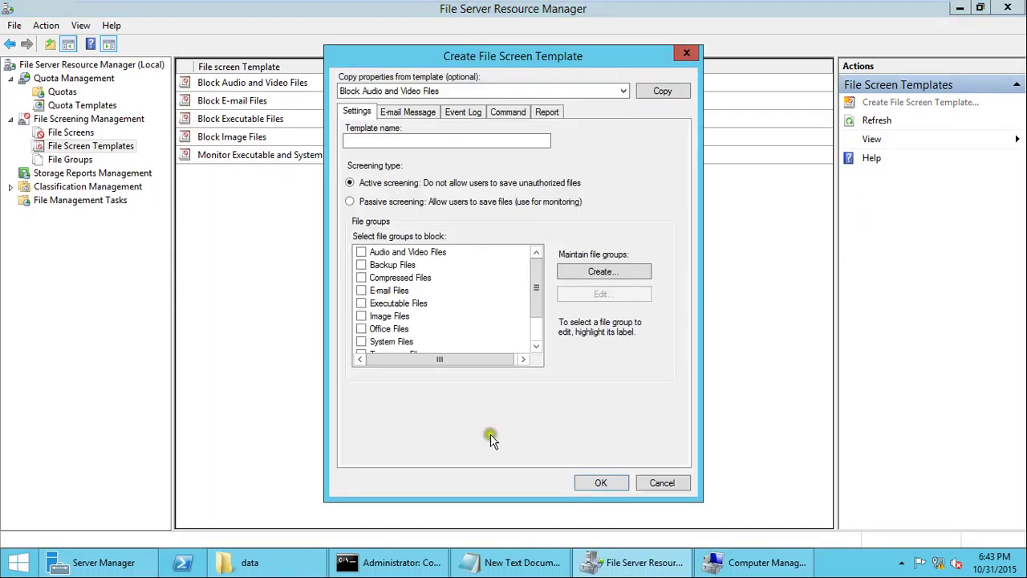
left_click(663, 484)
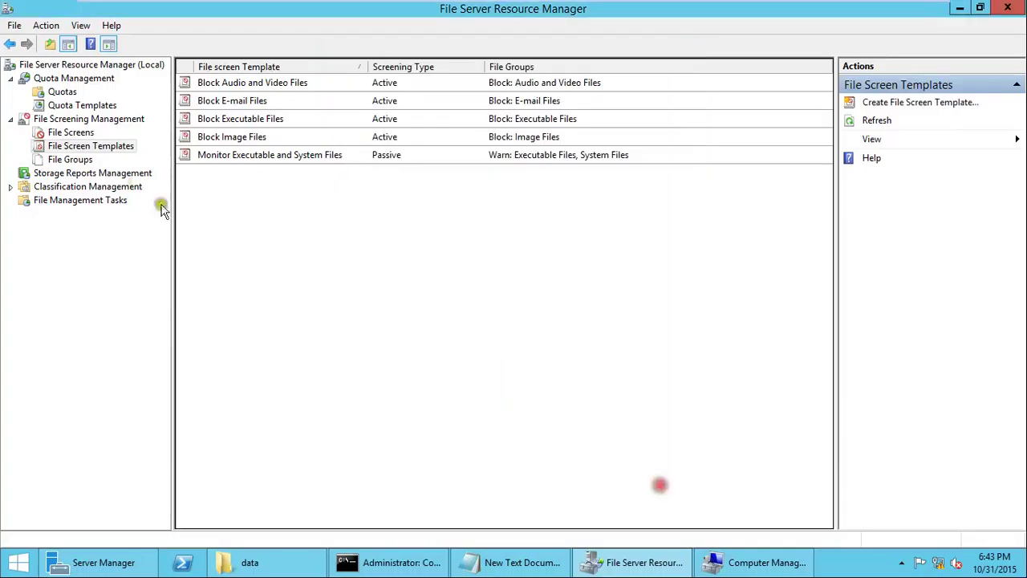
left_click(87, 159)
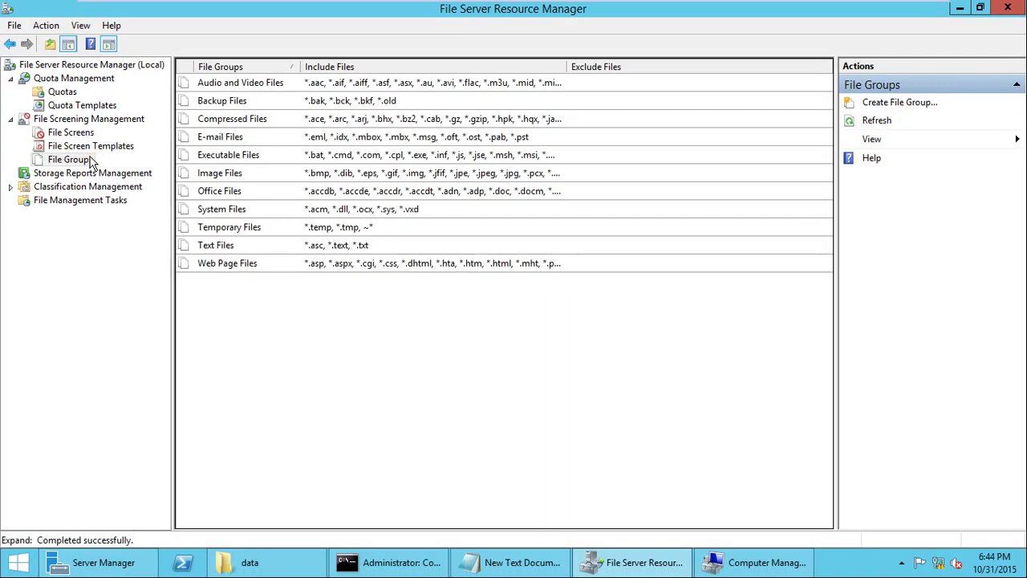
Examine the include and exclude patterns of the Audio and Video Files group, then close its properties without changes.
left_click(341, 85)
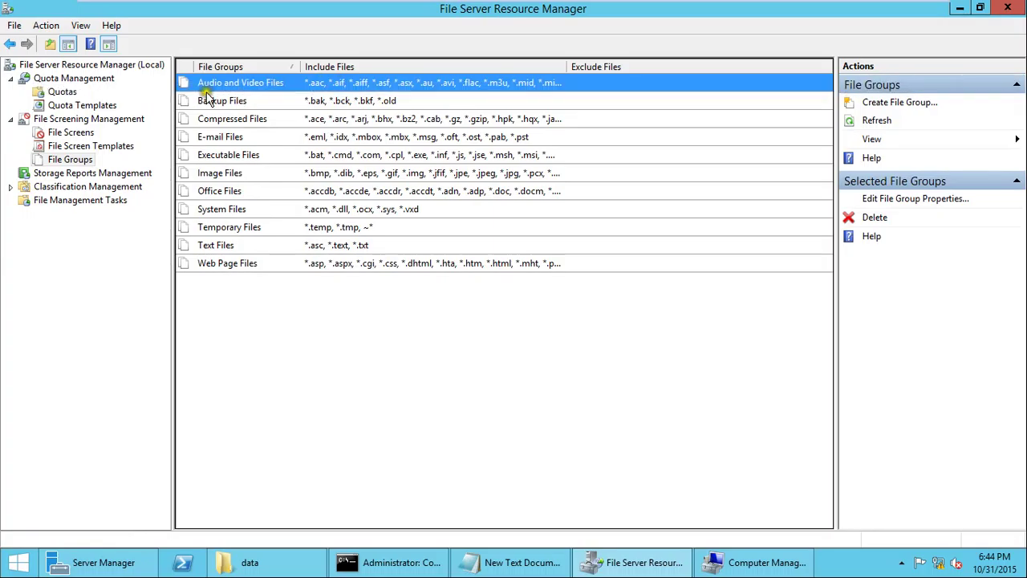
double_click(332, 86)
left_click_drag(252, 54, 506, 50)
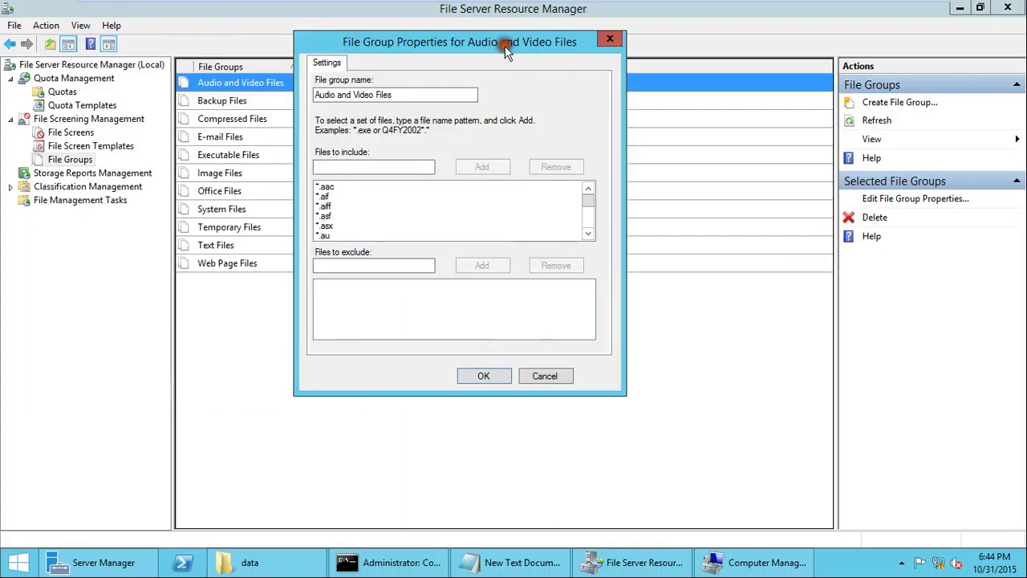
left_click(345, 197)
left_click(337, 166)
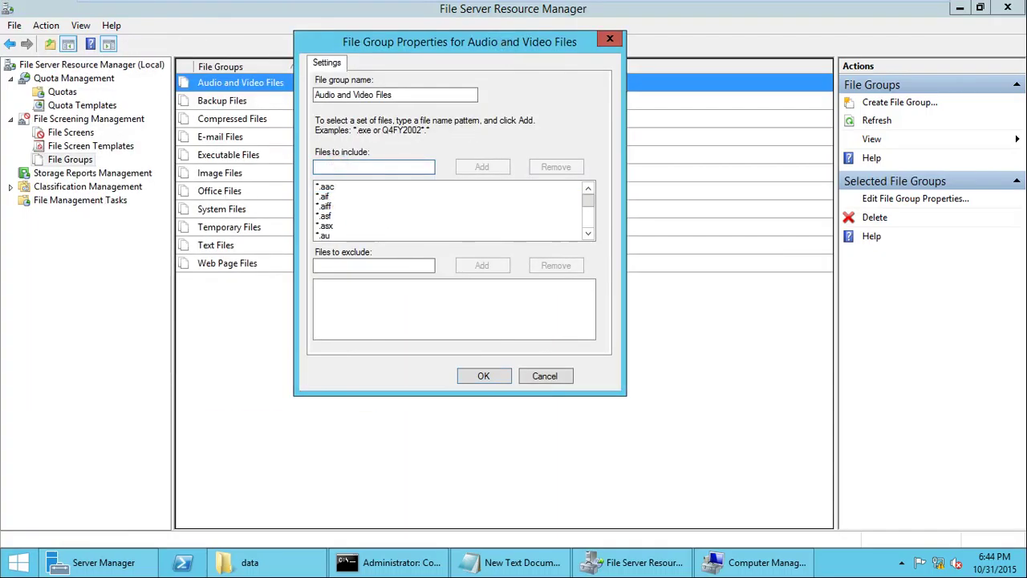
left_click(549, 380)
View the blank form for creating a file group and close it without creating one.
right_click(472, 378)
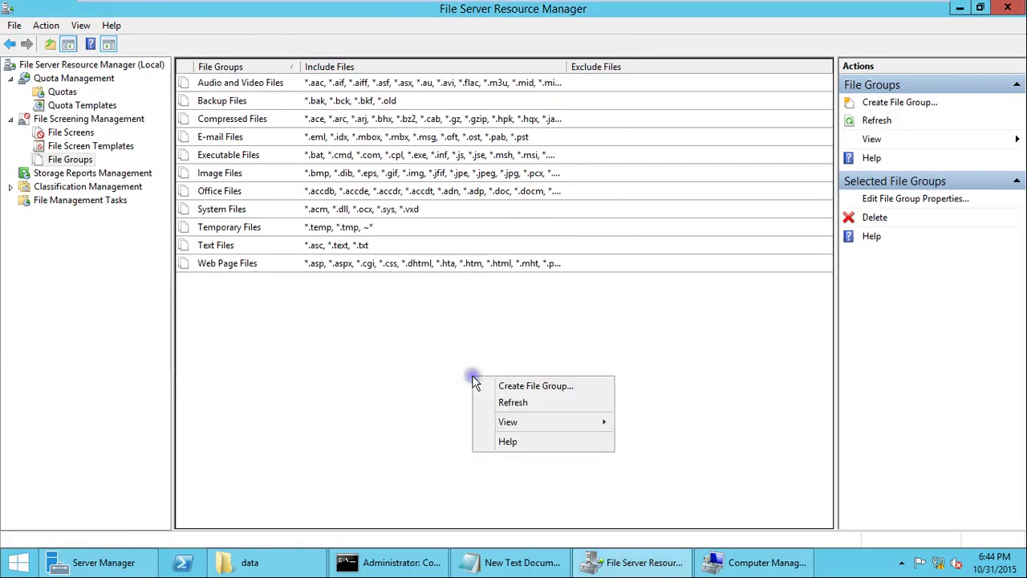
left_click(496, 393)
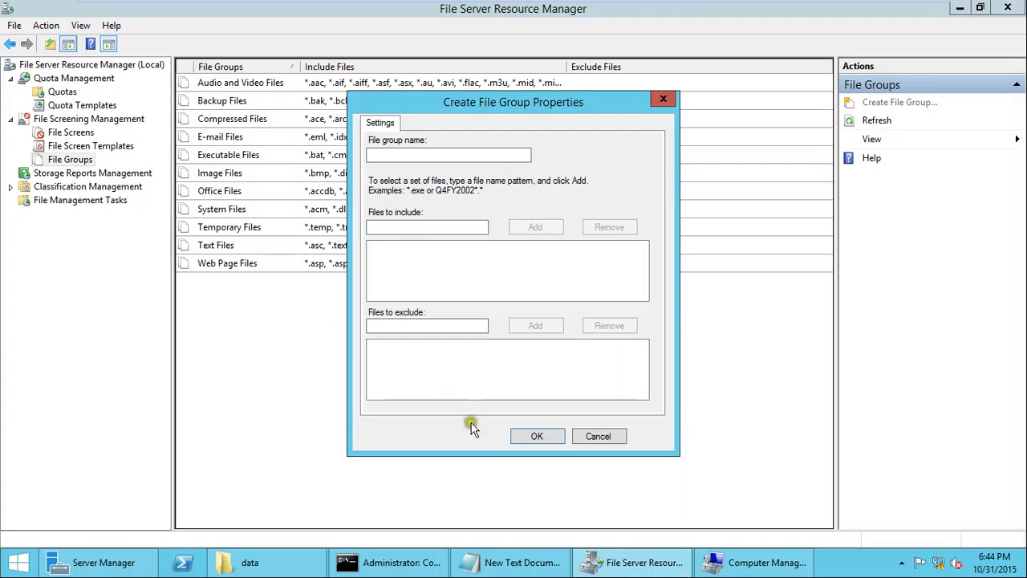
left_click(599, 439)
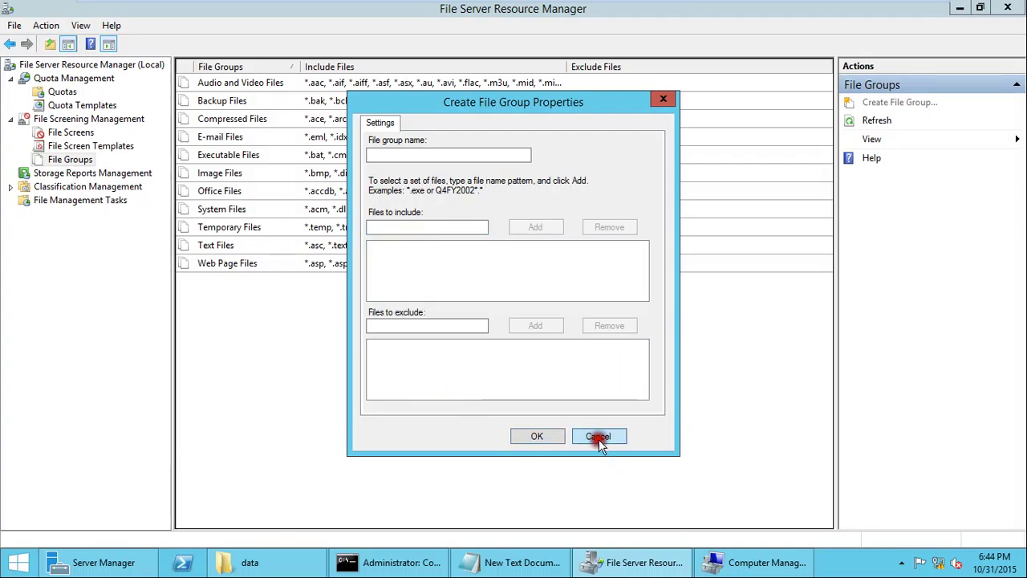
Review the file screen templates and file screens, examine the template choices for a new file screen, and cancel without creating it.
left_click(71, 147)
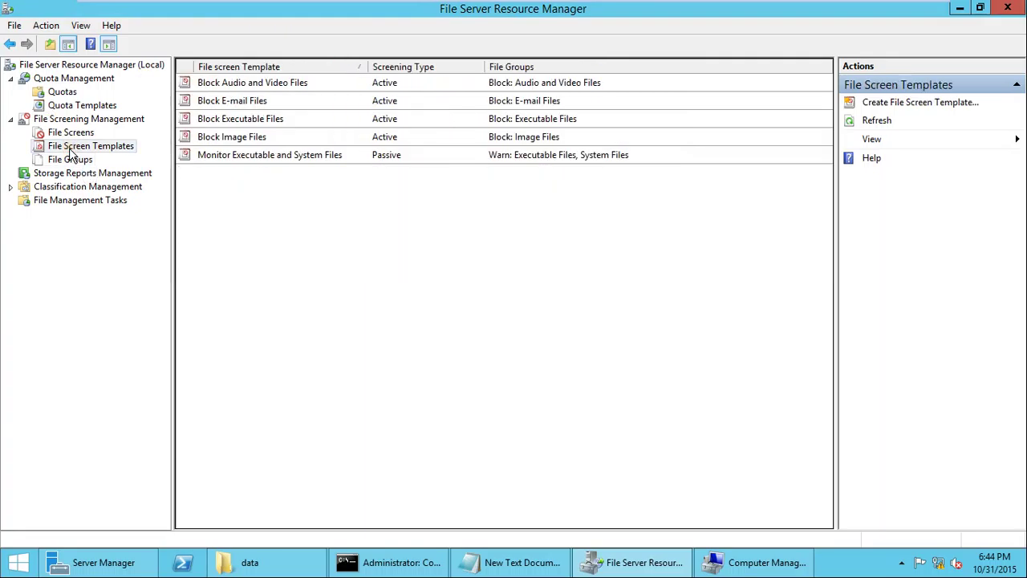
left_click(56, 132)
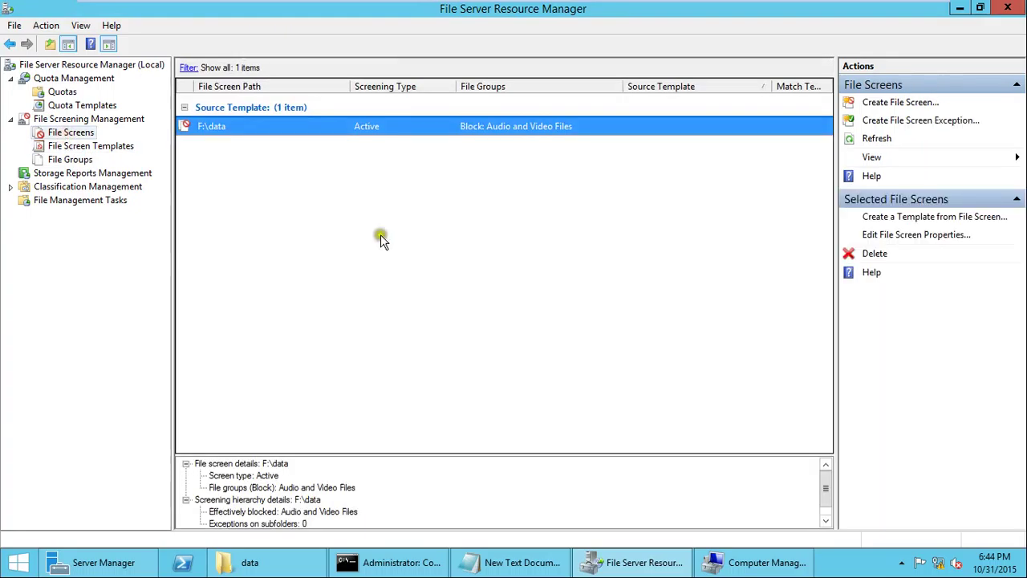
right_click(382, 239)
left_click(457, 242)
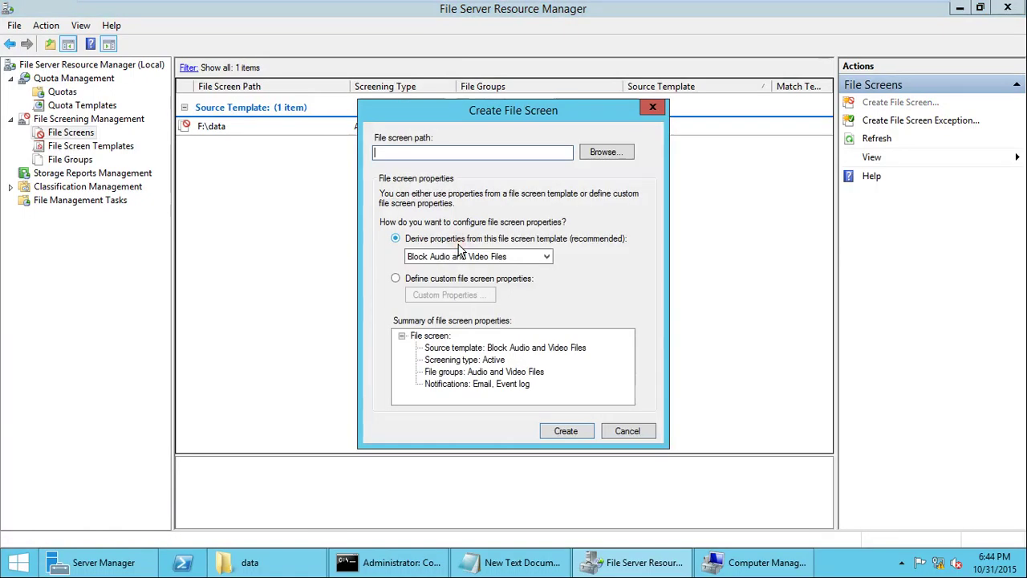
left_click(447, 257)
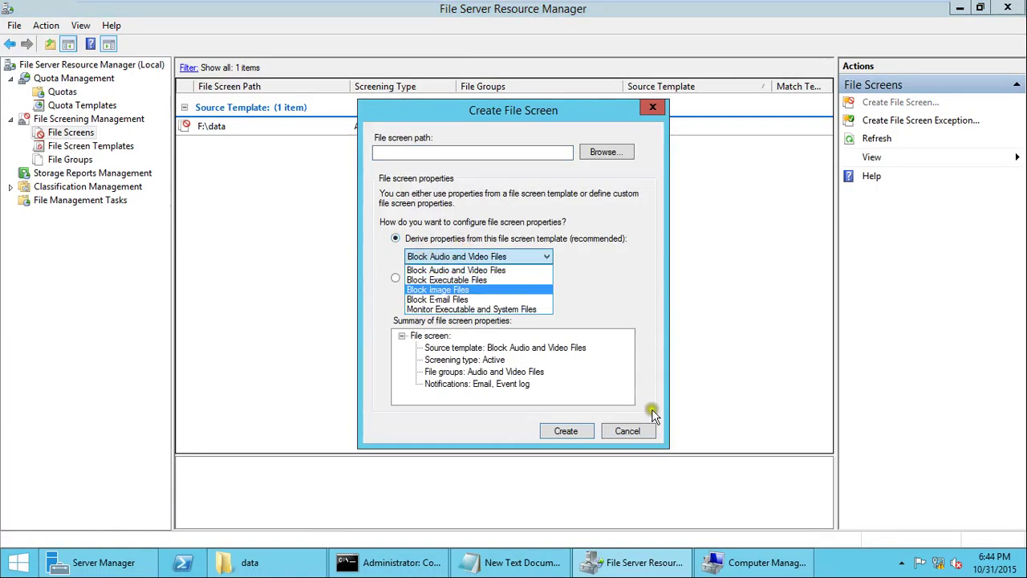
left_click(642, 432)
left_click(640, 435)
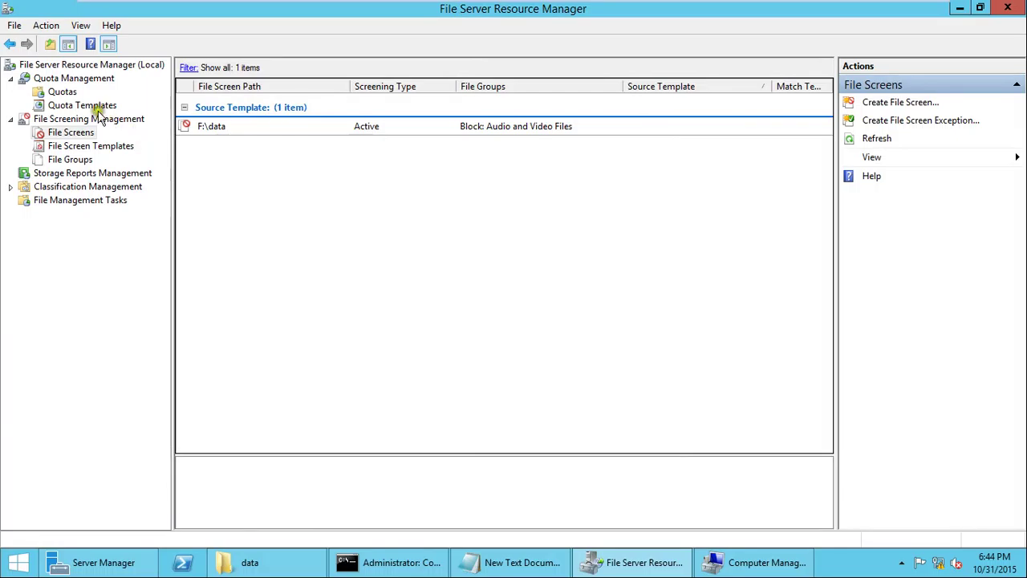
Delete the existing quota on F:\data.
left_click(63, 91)
left_click(257, 214)
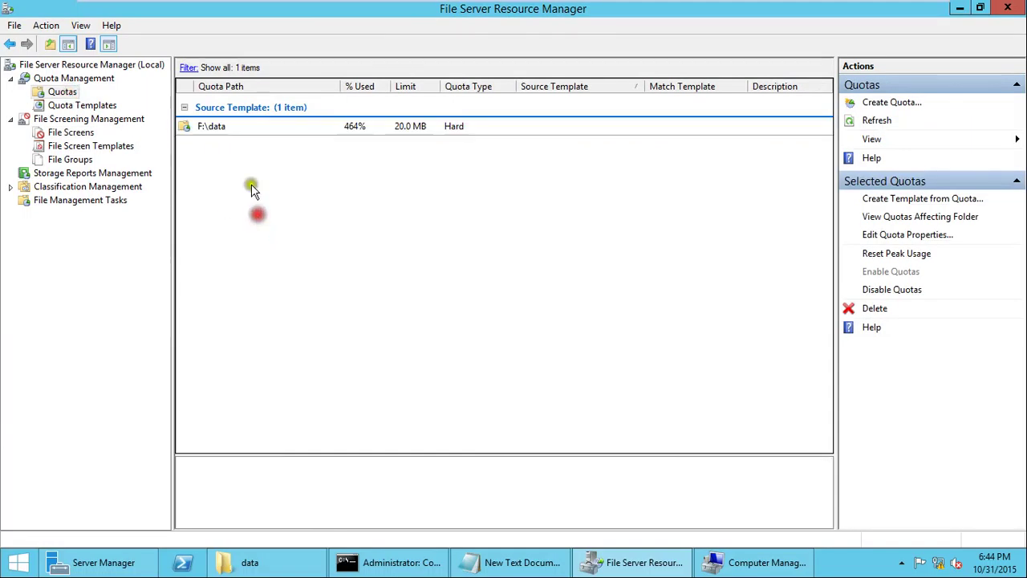
left_click(229, 129)
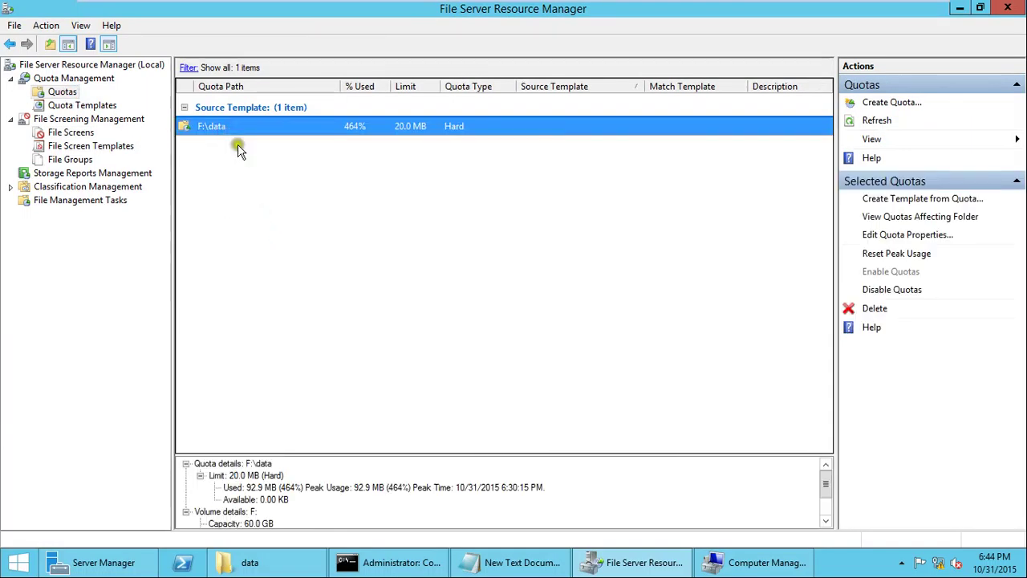
right_click(284, 195)
right_click(231, 131)
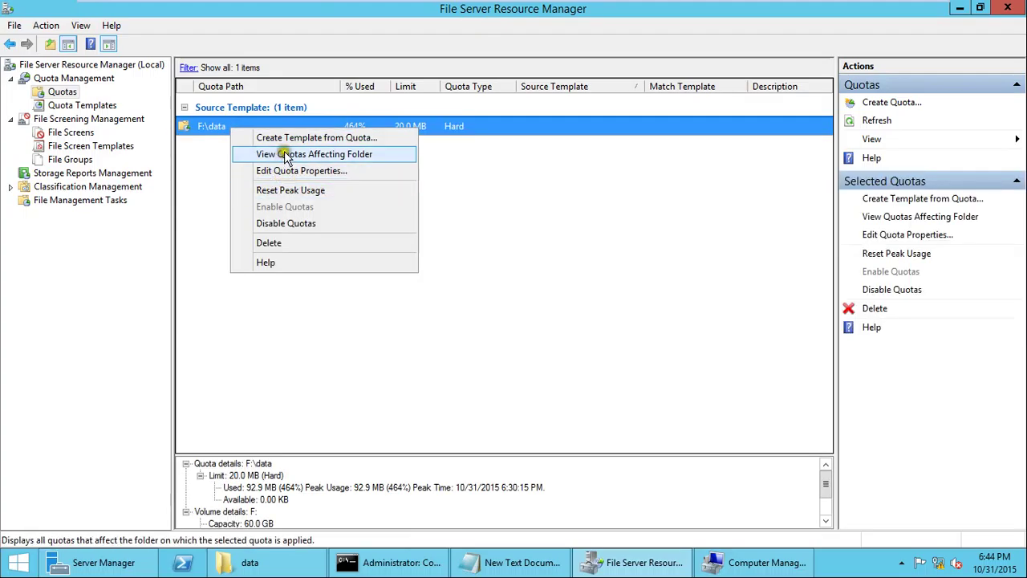
left_click(329, 242)
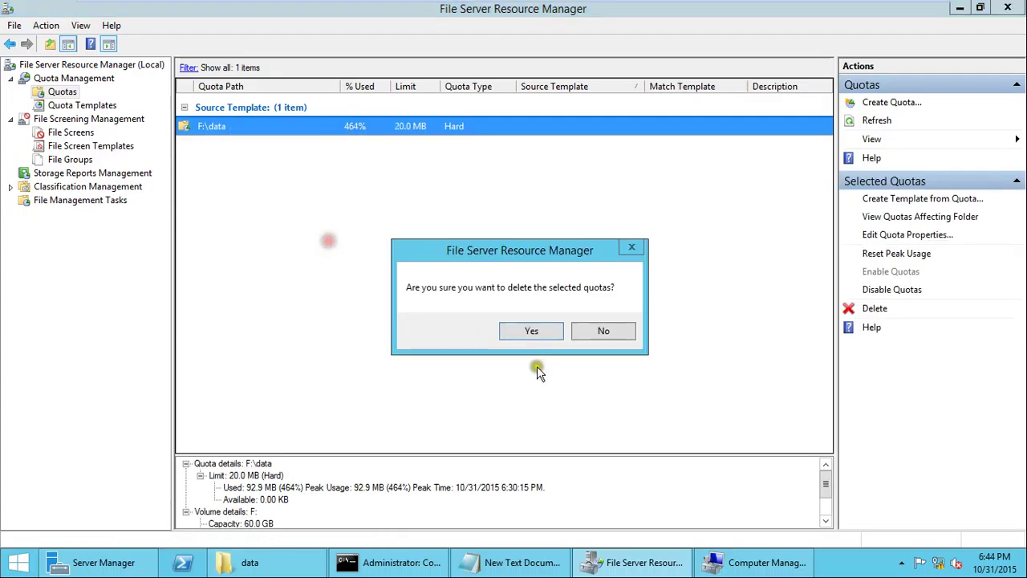
left_click(537, 332)
Start a new quota and choose the data folder on New Volume (F:) as its path.
right_click(330, 141)
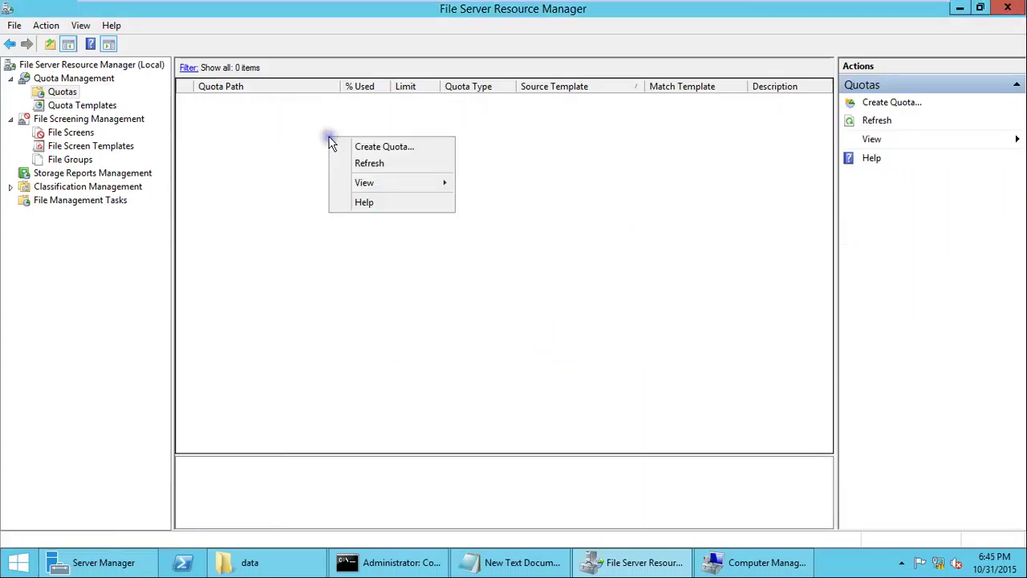
left_click(355, 146)
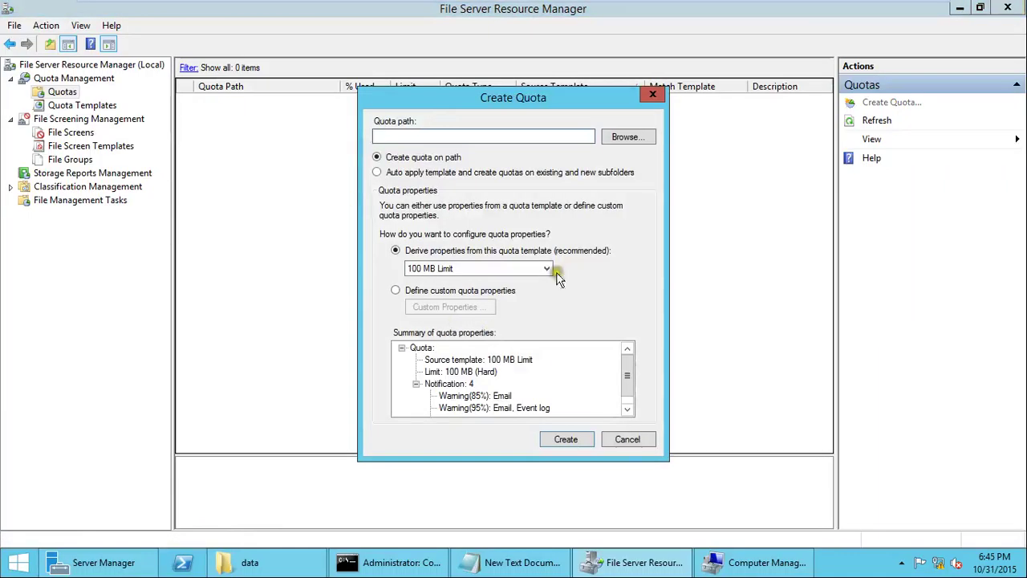
left_click(627, 137)
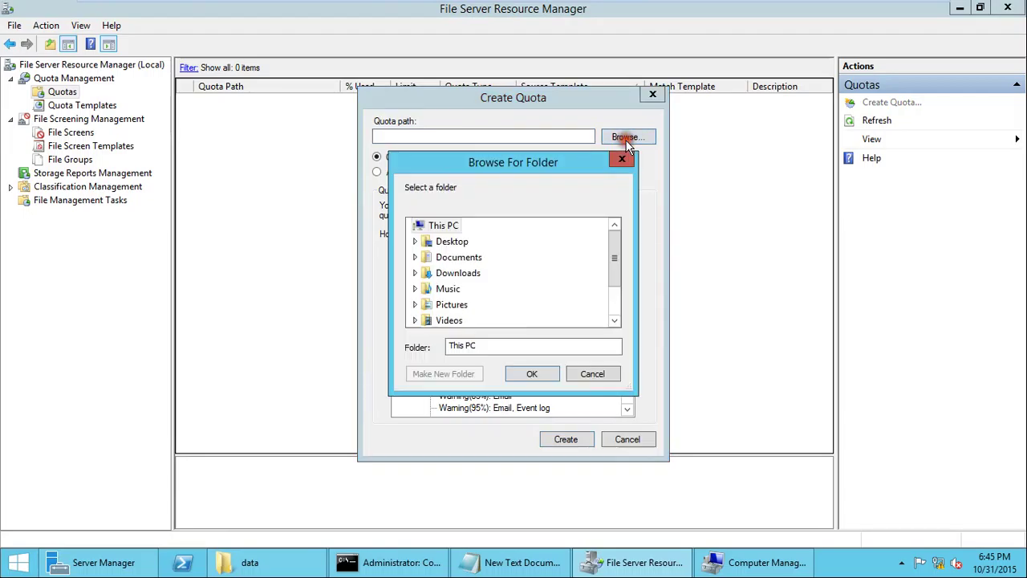
left_click(614, 309)
left_click(482, 305)
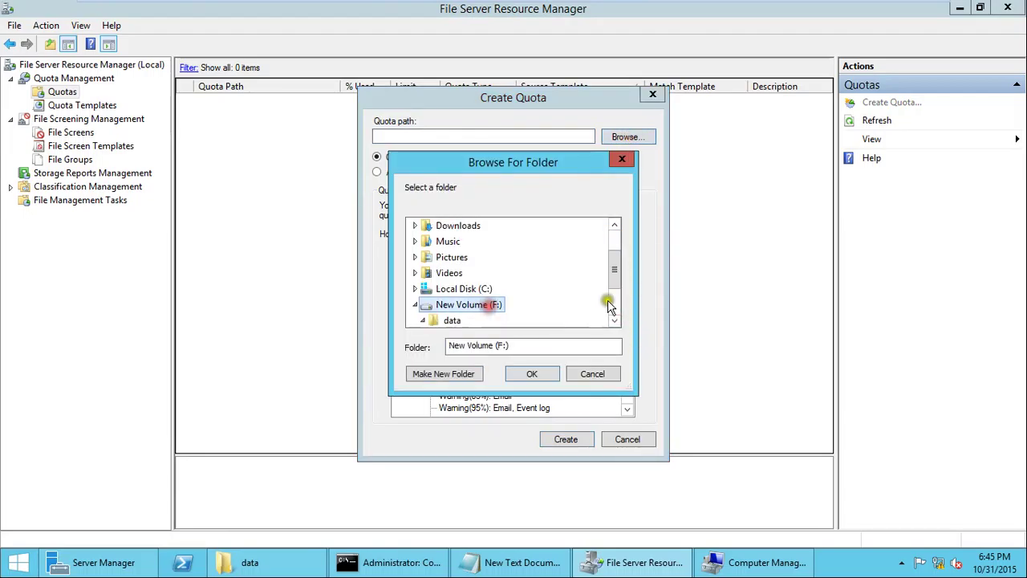
left_click_drag(614, 270, 617, 296)
left_click(455, 274)
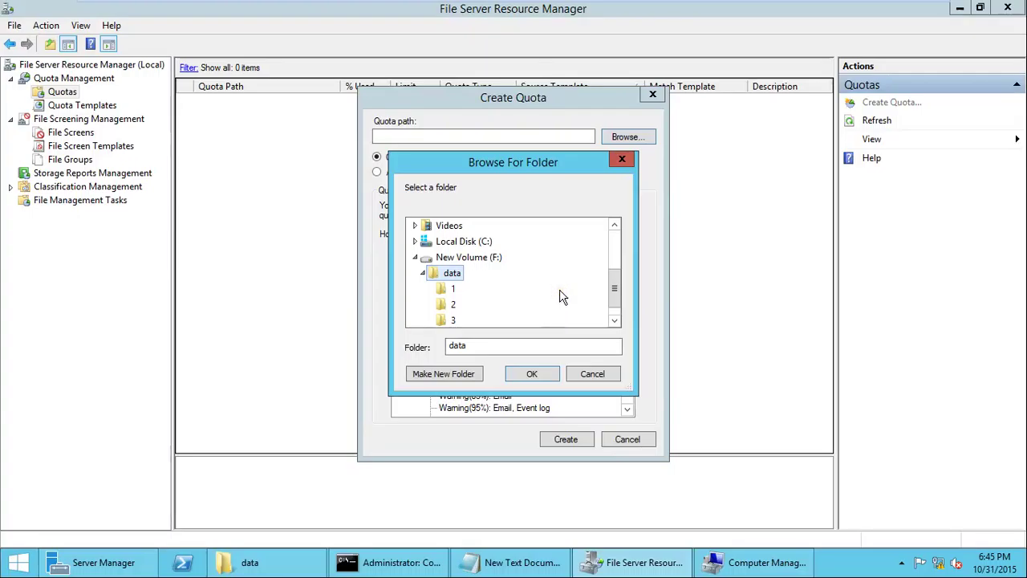
Create an auto apply quota on F:\data from the 100 MB Limit template, covering existing and new subfolders.
left_click(533, 376)
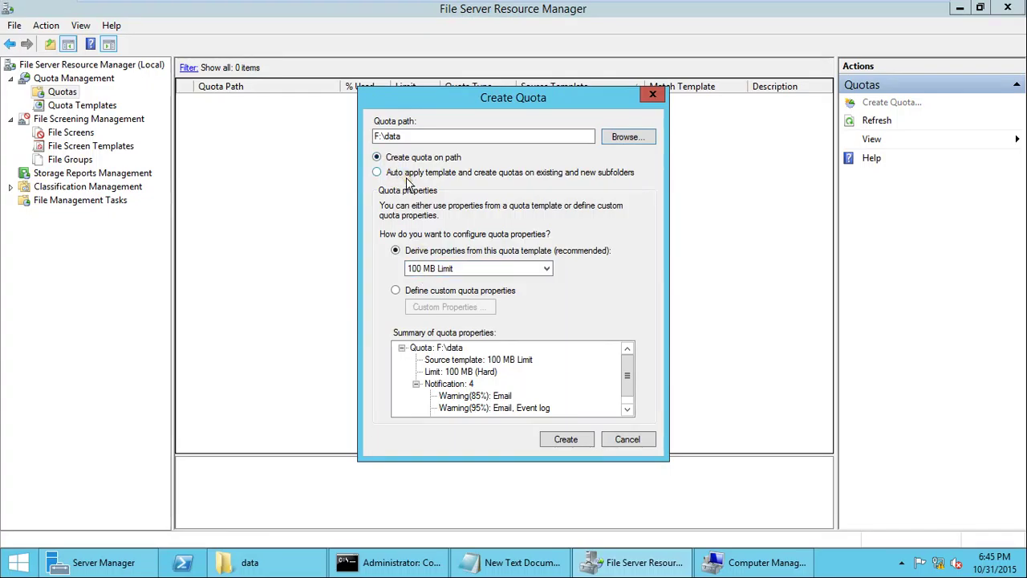
left_click(438, 159)
left_click(465, 176)
left_click(469, 177)
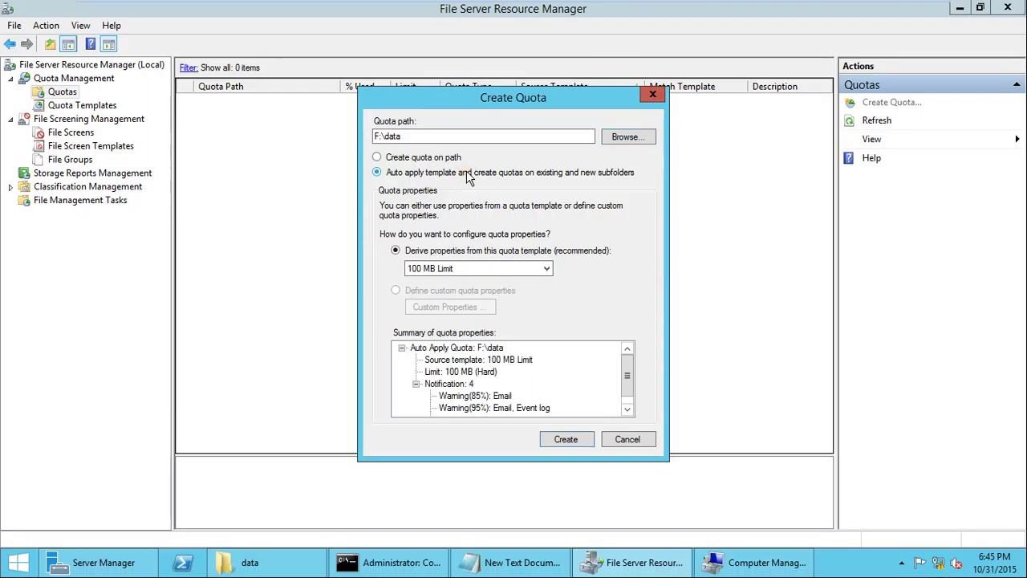
left_click(564, 441)
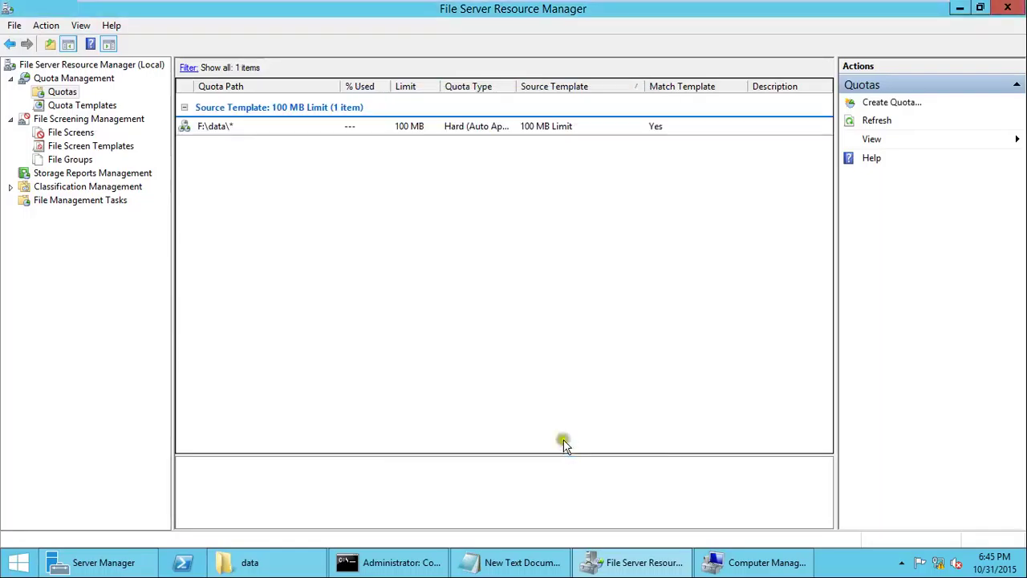
Review the F:\data auto apply quota and the individual quotas on its subfolders 1, 2 and 3.
left_click(187, 129)
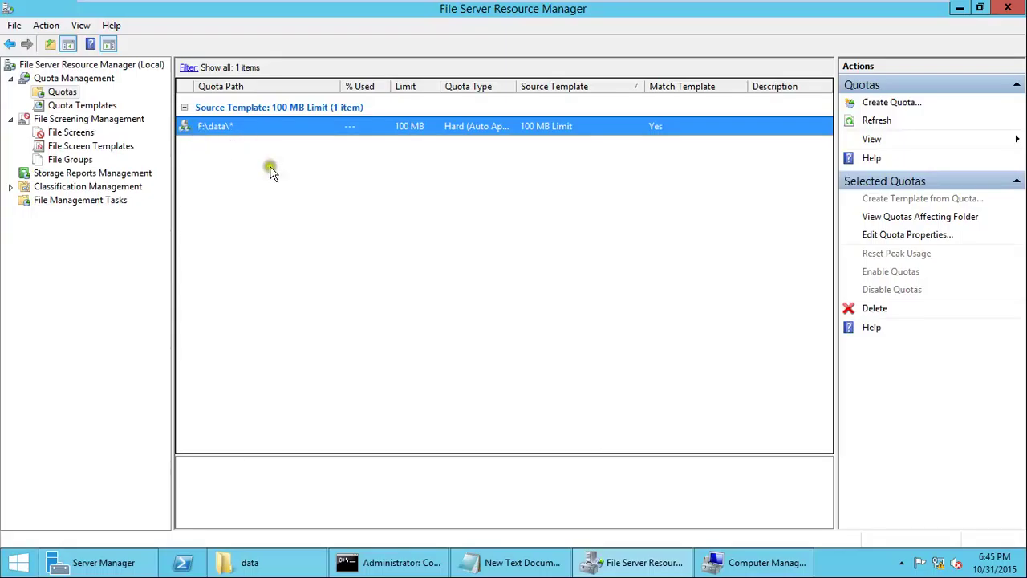
left_click(287, 201)
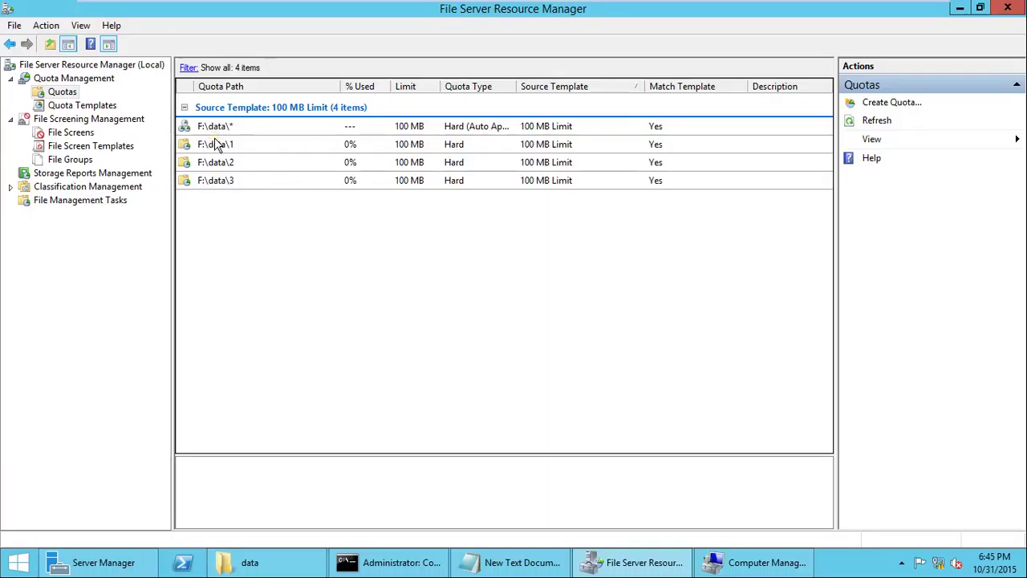
left_click(252, 144)
left_click(249, 163)
left_click(256, 181)
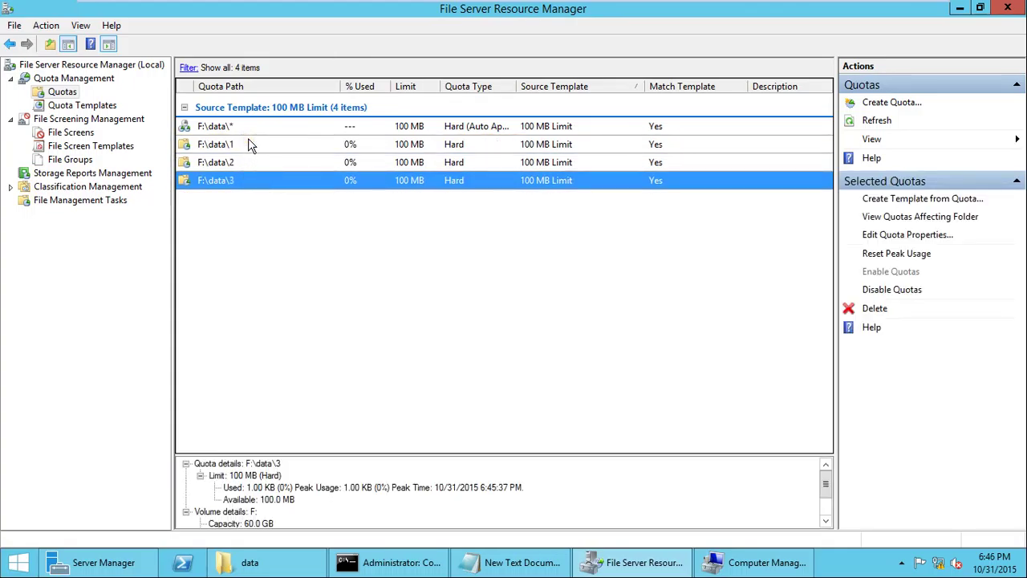
Filter the quota list by path to parents of the folder F:\data and select the auto apply quota.
left_click(187, 68)
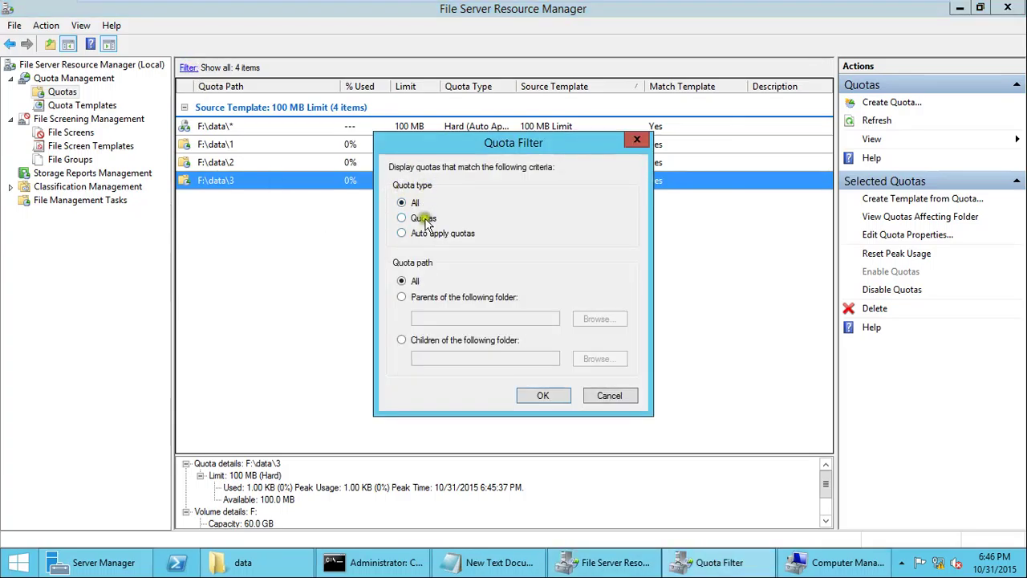
left_click(414, 299)
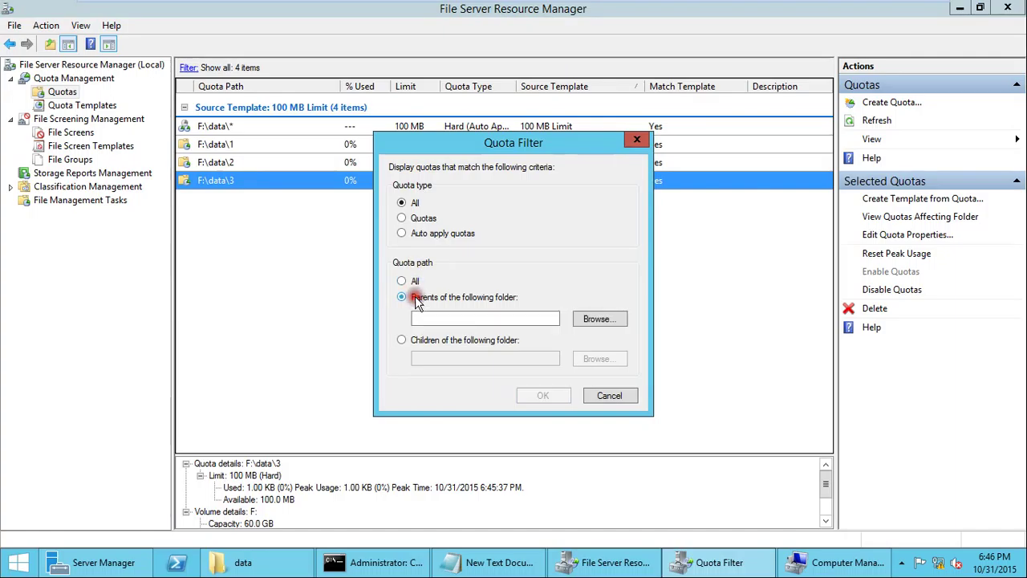
left_click(412, 343)
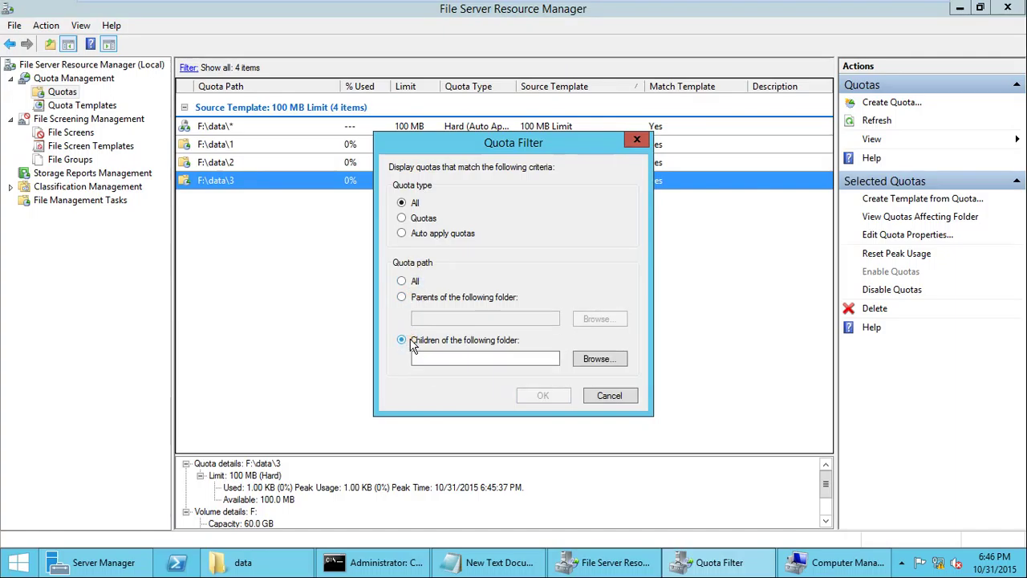
left_click(403, 297)
left_click(421, 319)
left_click(599, 319)
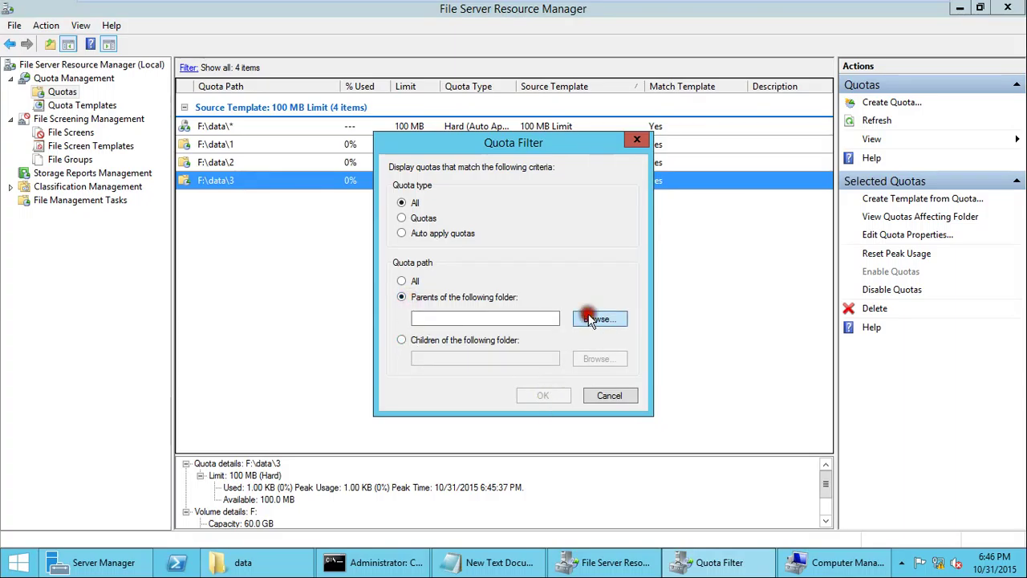
left_click_drag(618, 272, 619, 321)
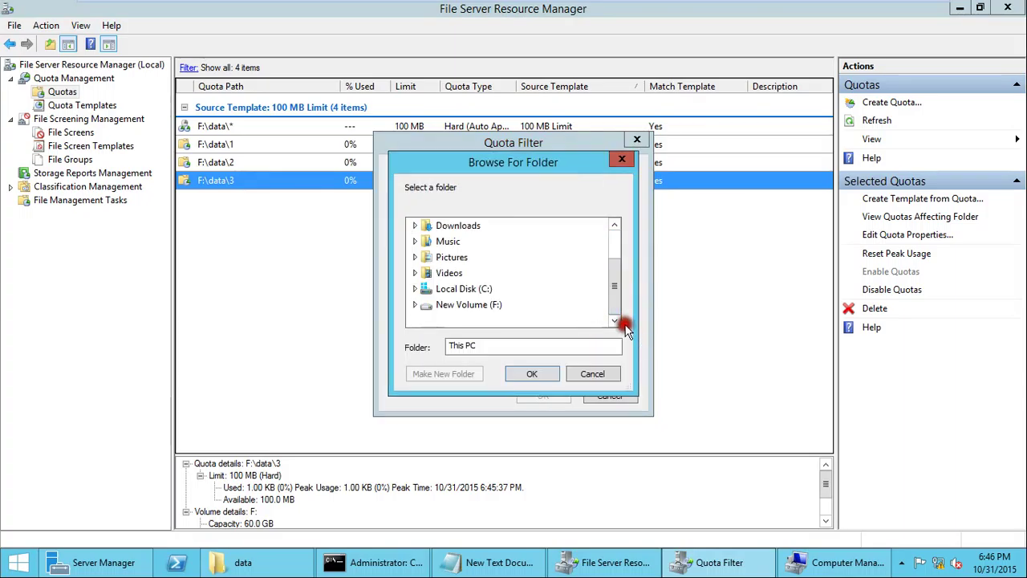
left_click(467, 305)
left_click(451, 321)
left_click(531, 374)
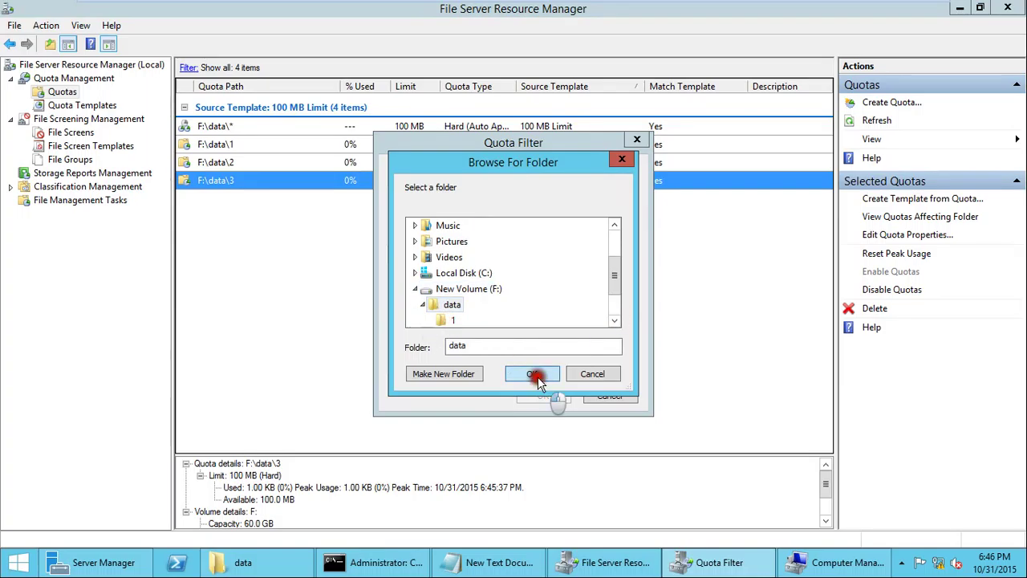
left_click(544, 396)
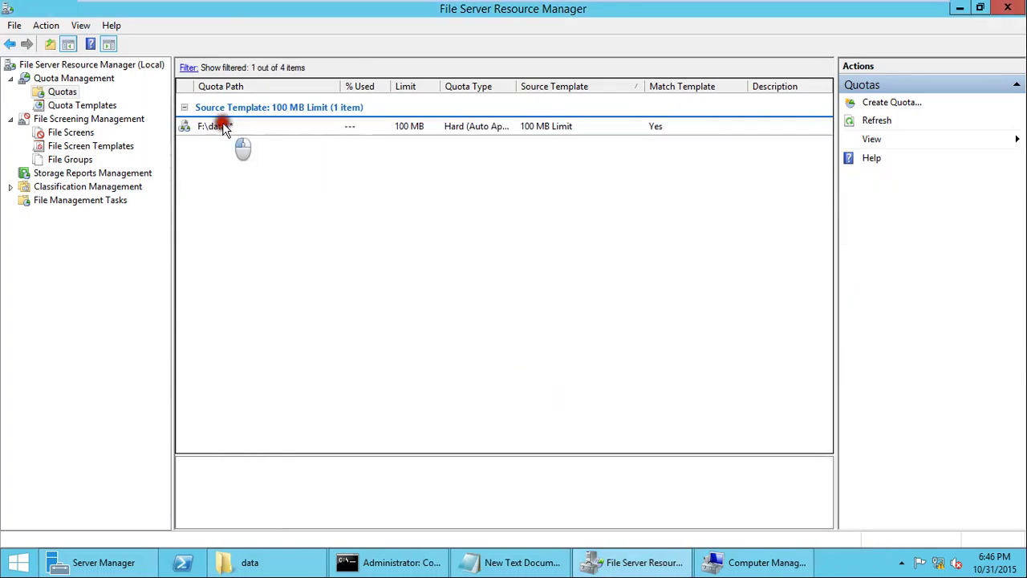
left_click(225, 126)
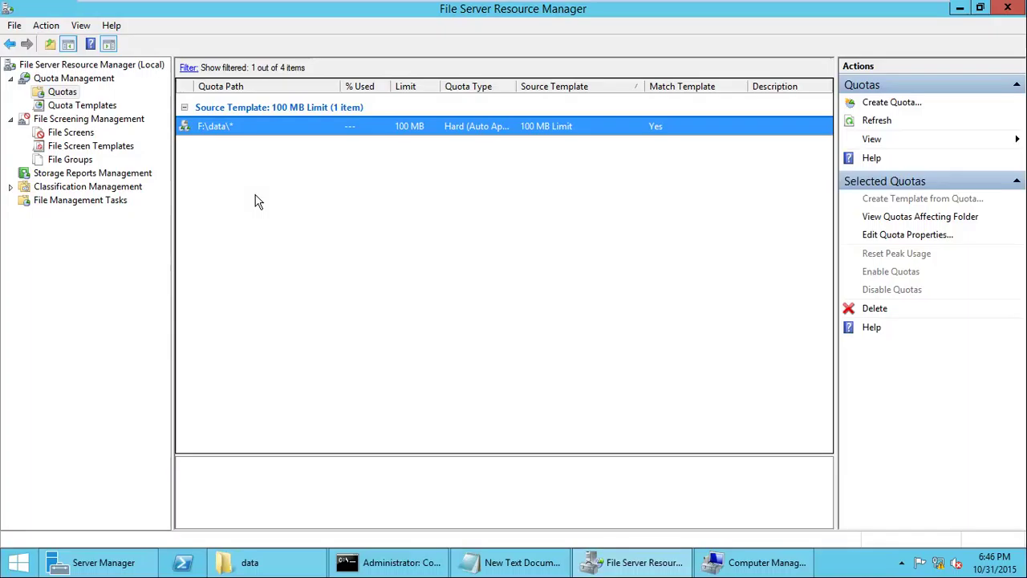
Reset the quota path filter to All.
left_click(190, 67)
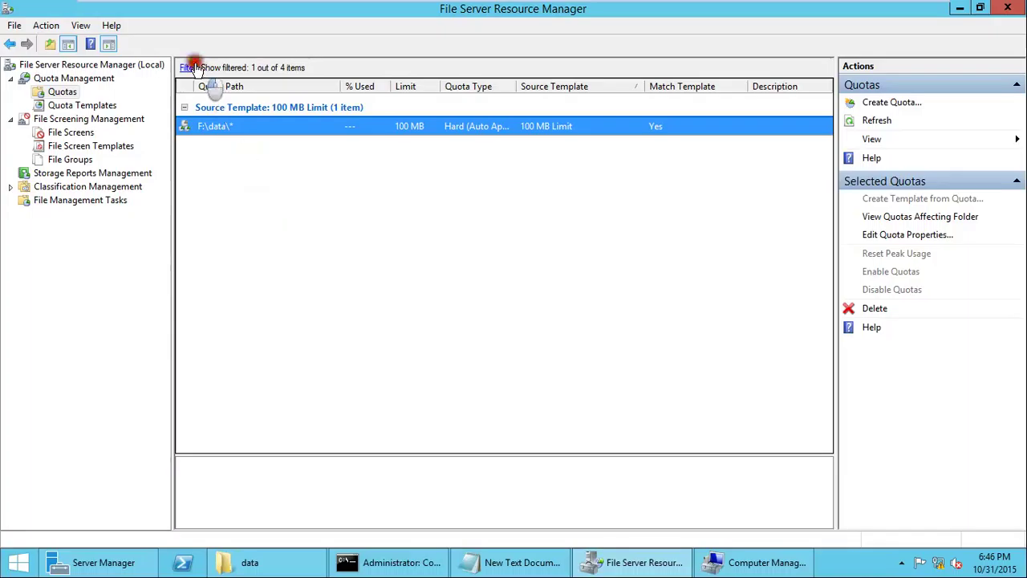
left_click(403, 281)
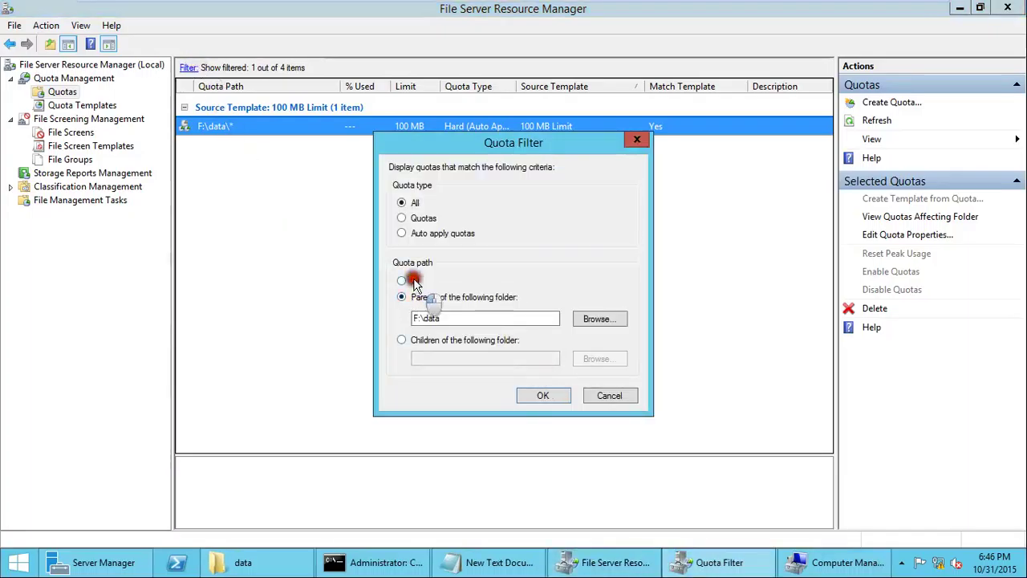
left_click(529, 400)
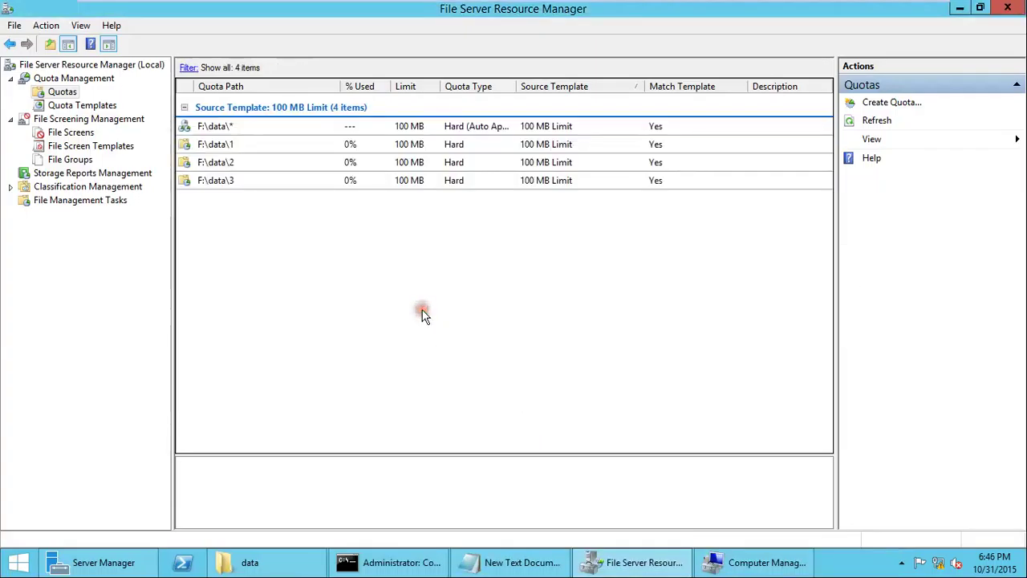
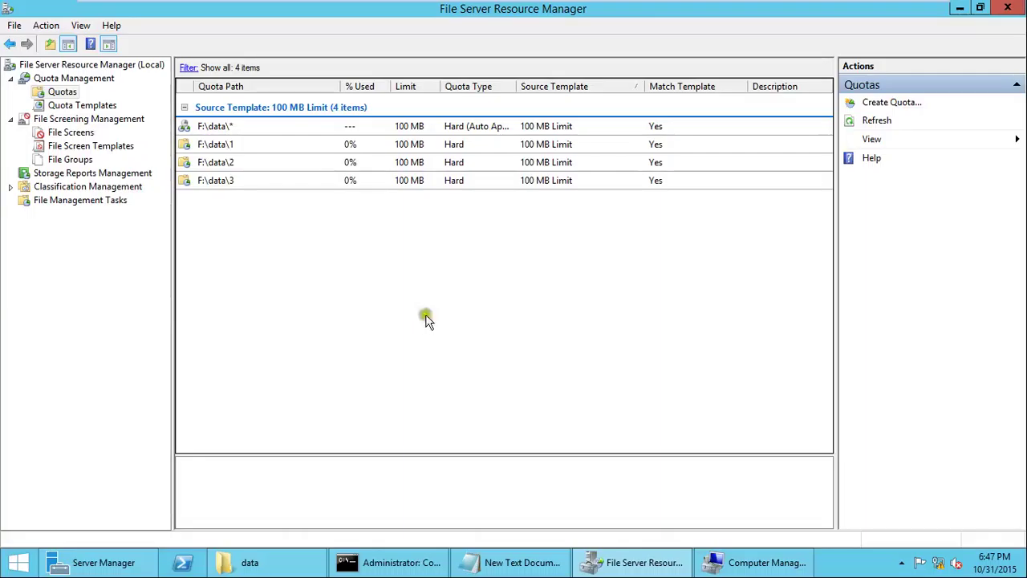
Open the configuration options of the local File Server Resource Manager and show the report locations.
left_click(35, 173)
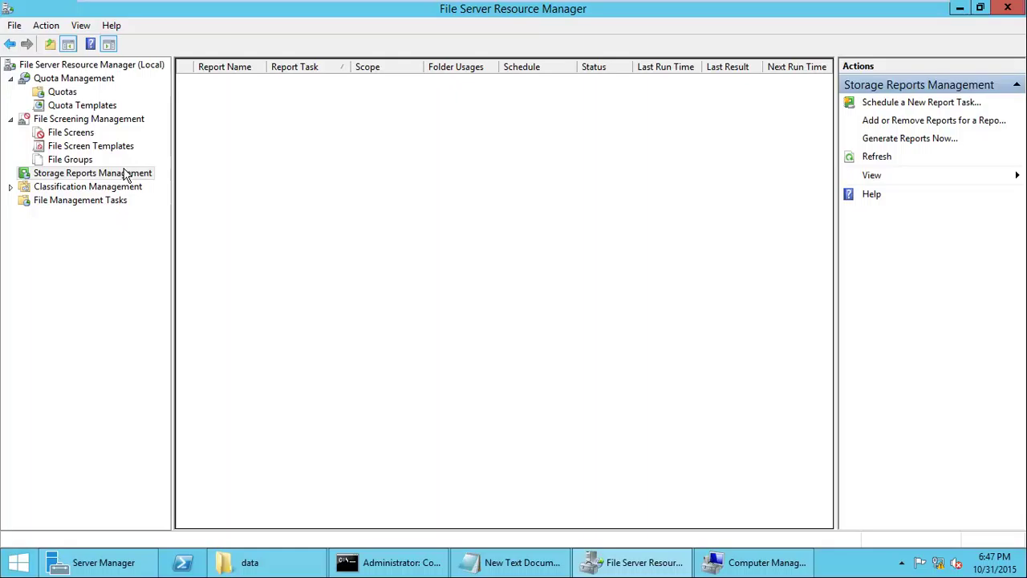
left_click(88, 66)
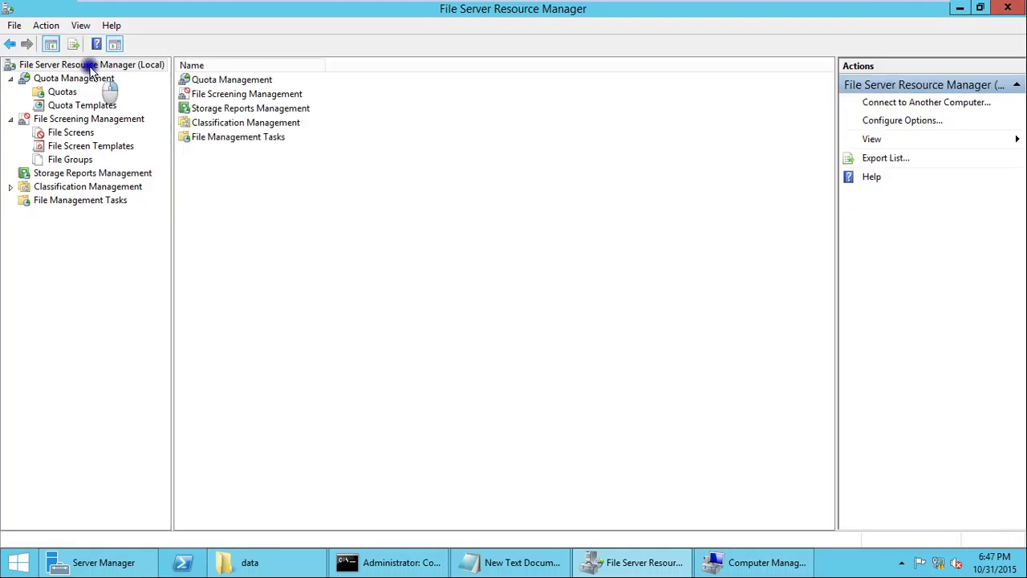
right_click(90, 70)
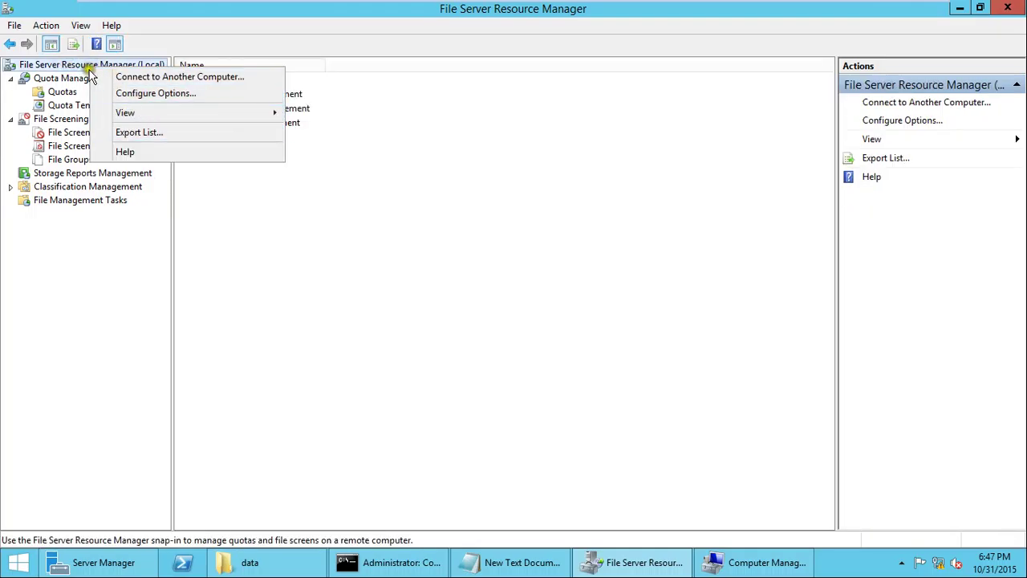
left_click(133, 93)
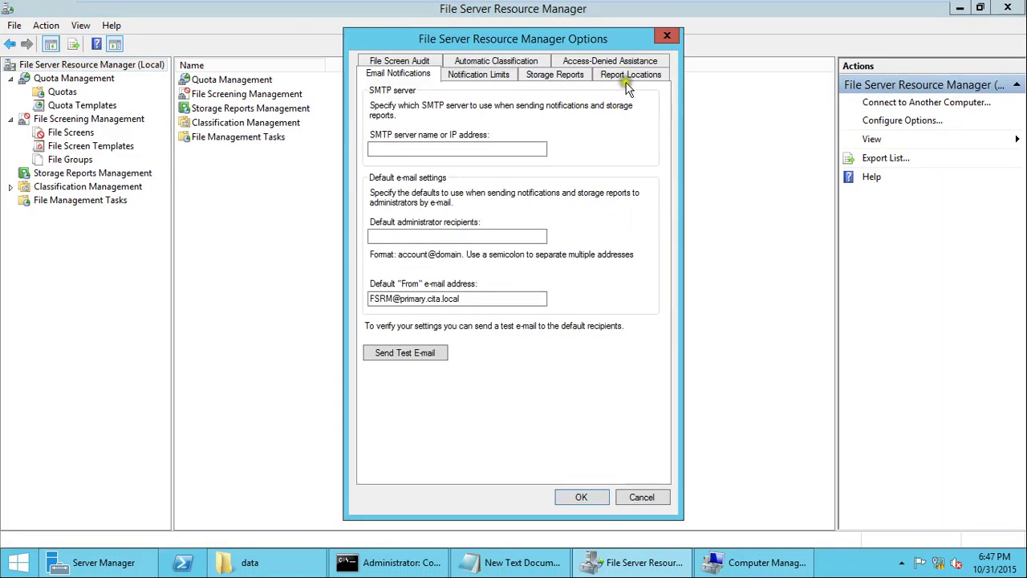
left_click(609, 73)
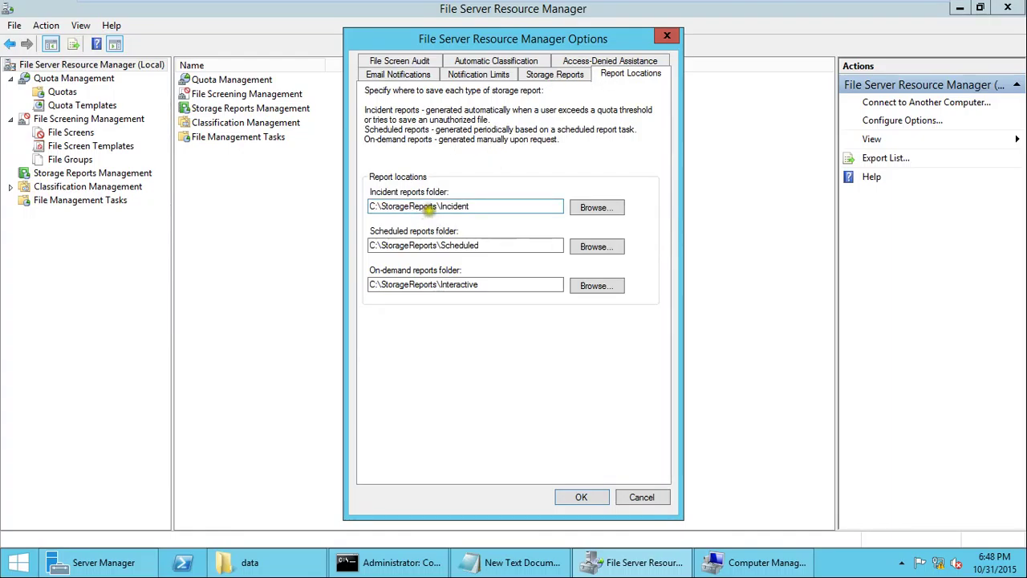
Switch to File Explorer and open the C:\StorageReports folder to check its contents.
left_click_drag(434, 207, 381, 207)
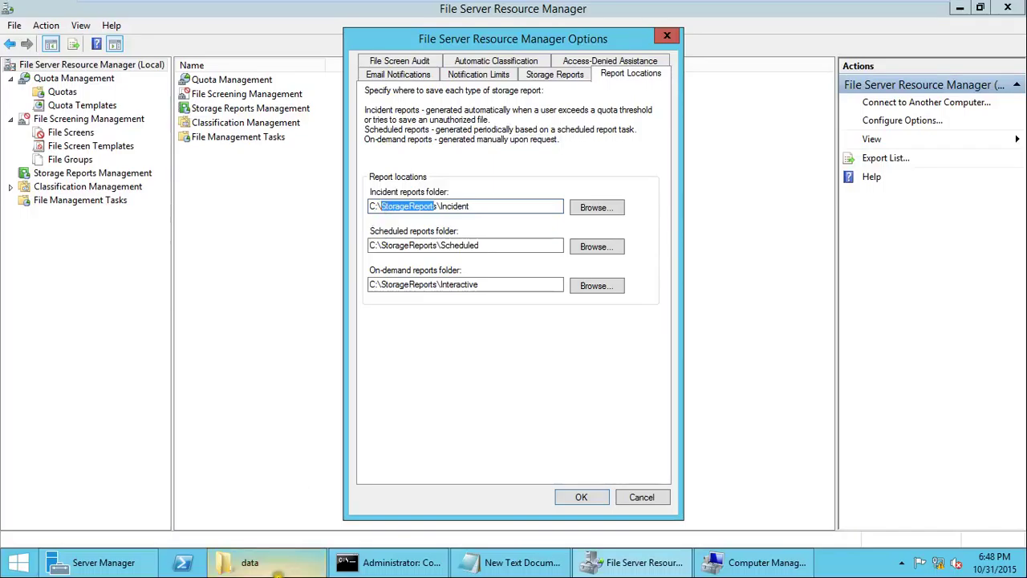
left_click(245, 562)
left_click(53, 157)
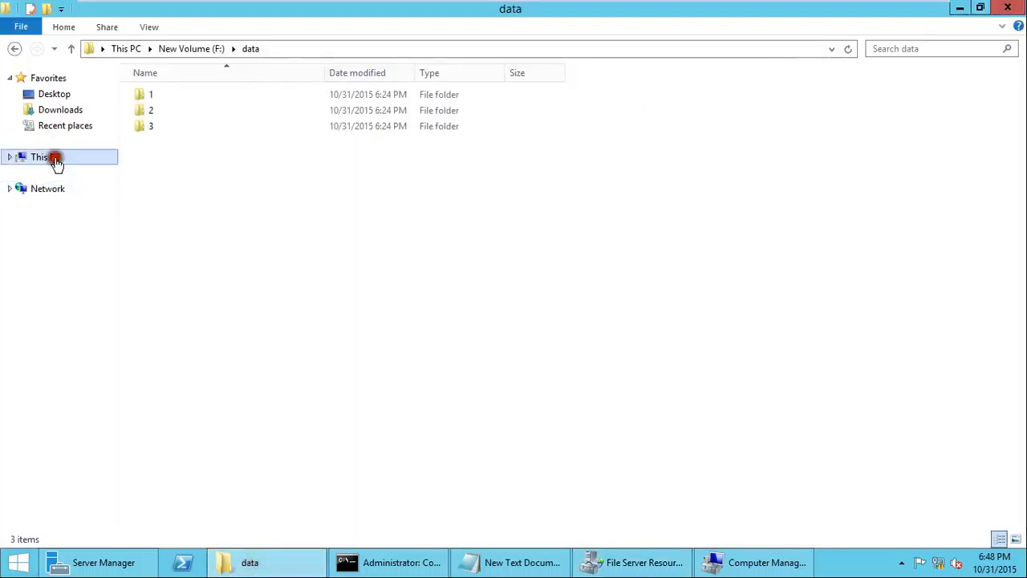
double_click(355, 208)
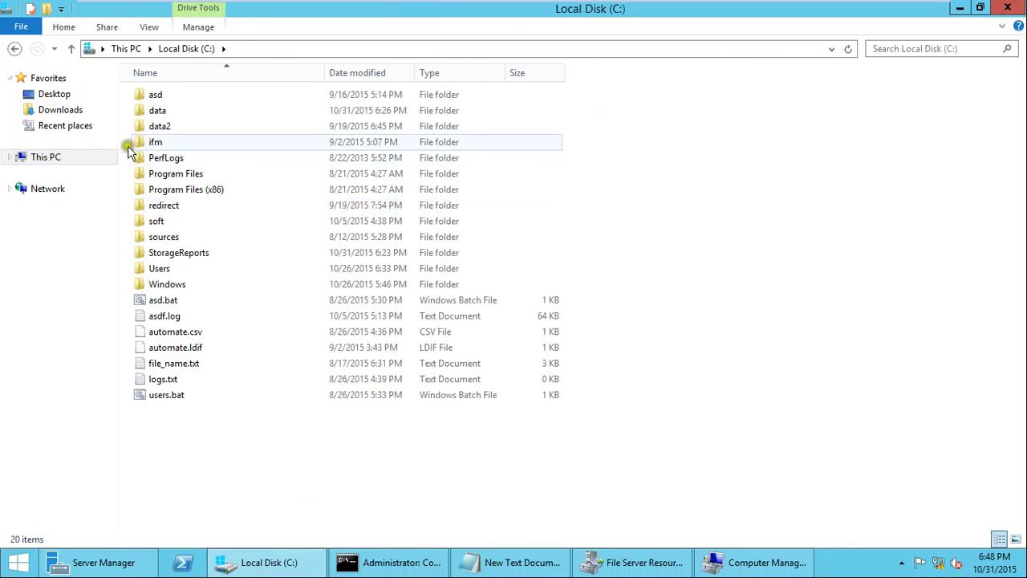
double_click(187, 262)
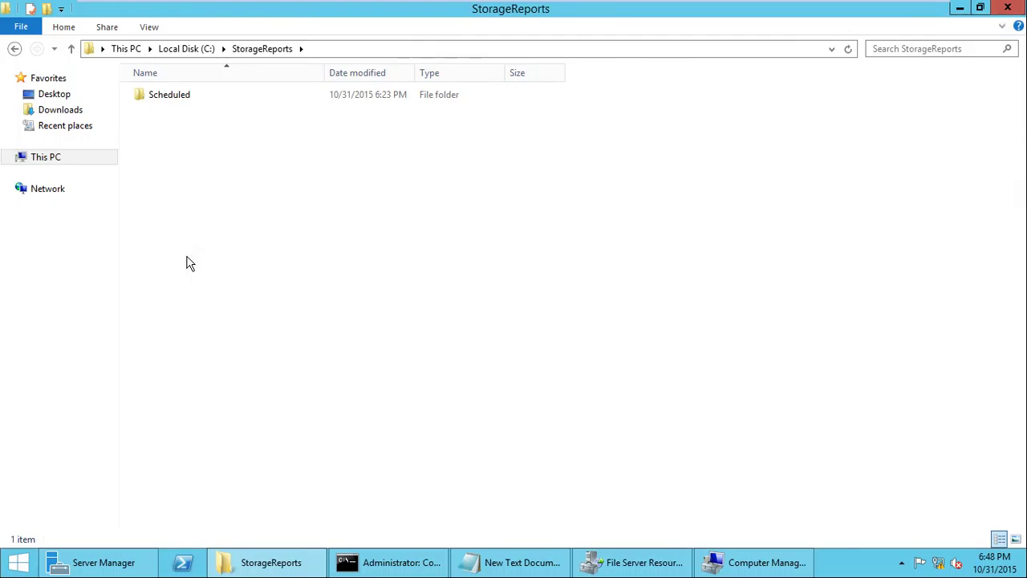
Return to the File Server Resource Manager options and examine the incident, scheduled and on-demand report folder paths.
left_click(642, 562)
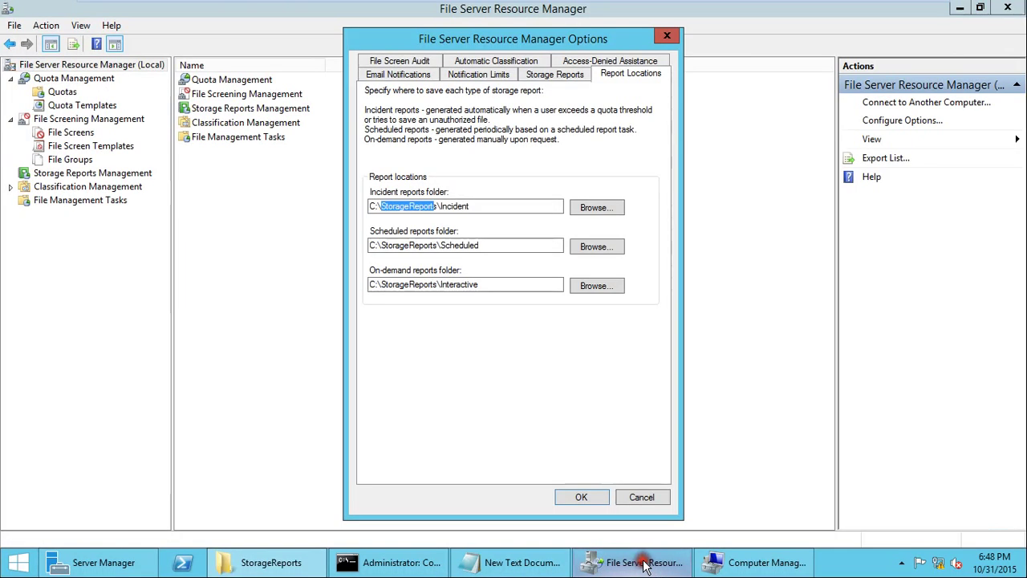
left_click_drag(471, 207, 440, 207)
left_click_drag(499, 245, 409, 246)
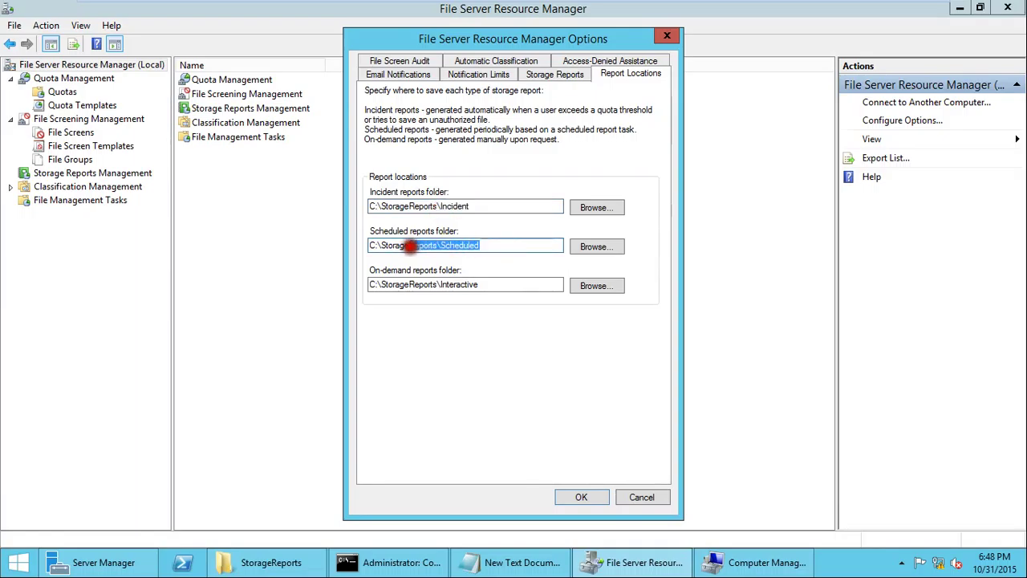
left_click_drag(480, 286, 448, 285)
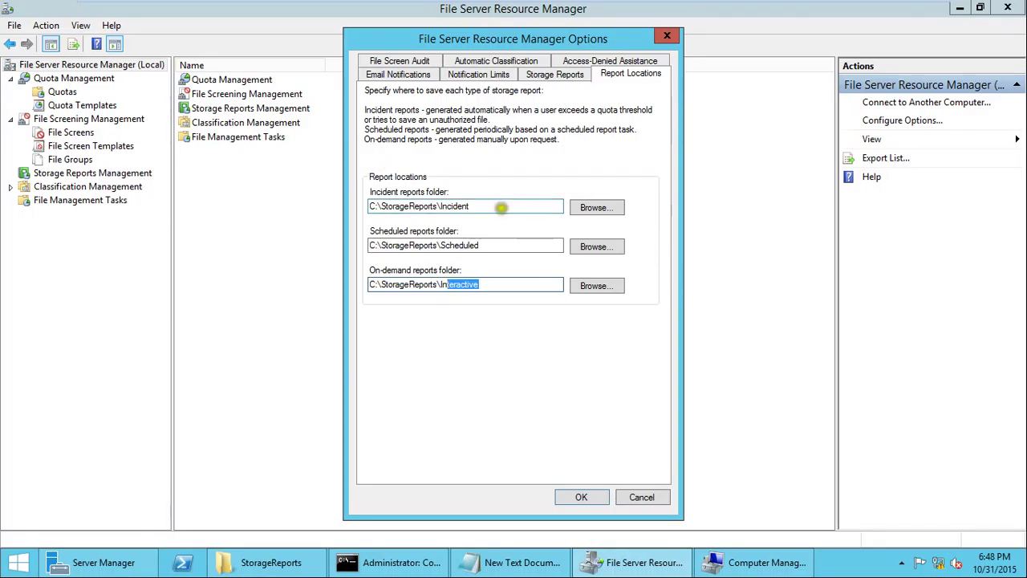
left_click_drag(498, 207, 441, 199)
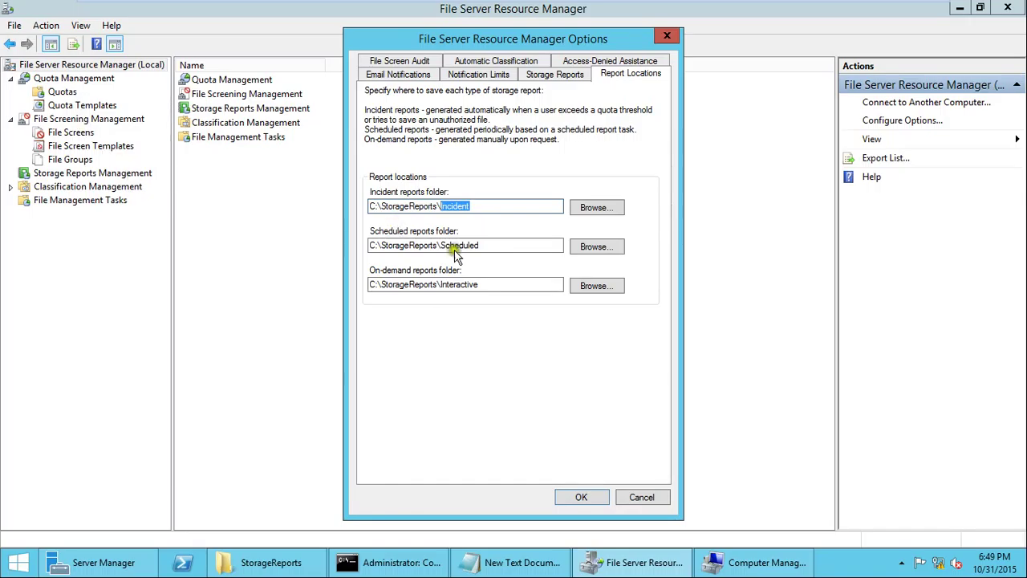
double_click(451, 247)
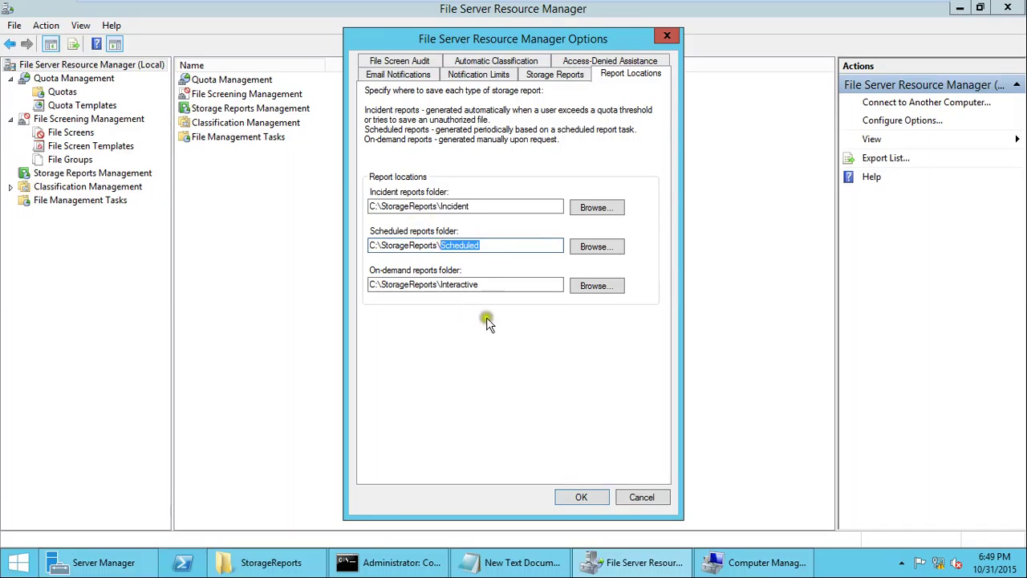
left_click(477, 284)
left_click_drag(476, 285, 434, 284)
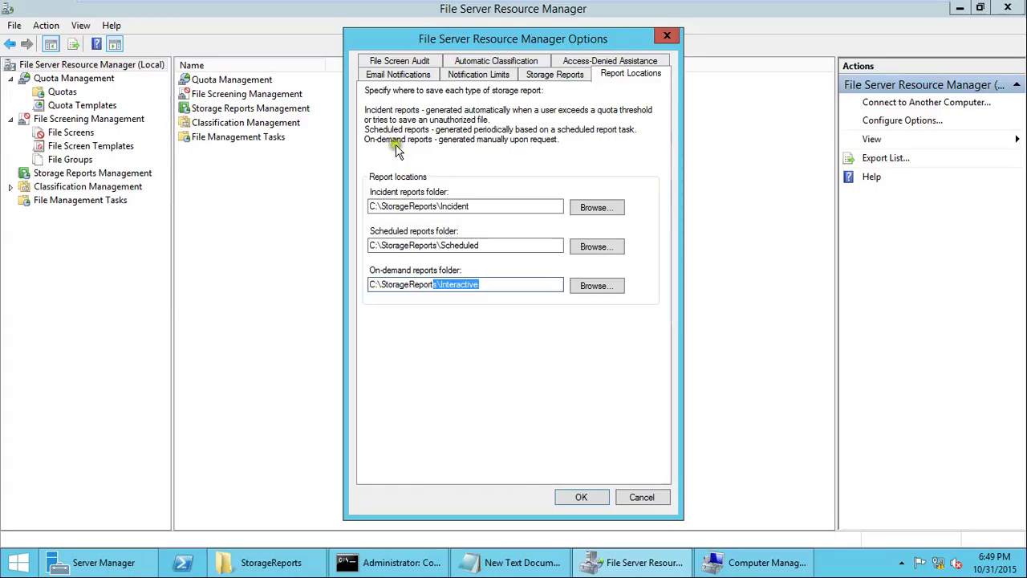
left_click_drag(488, 206, 444, 205)
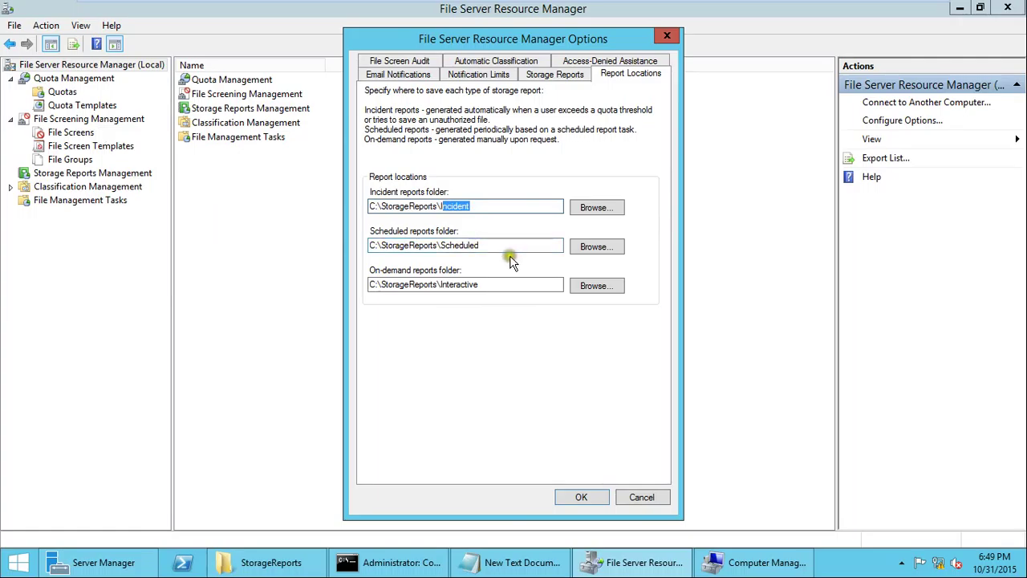
left_click_drag(491, 245, 431, 244)
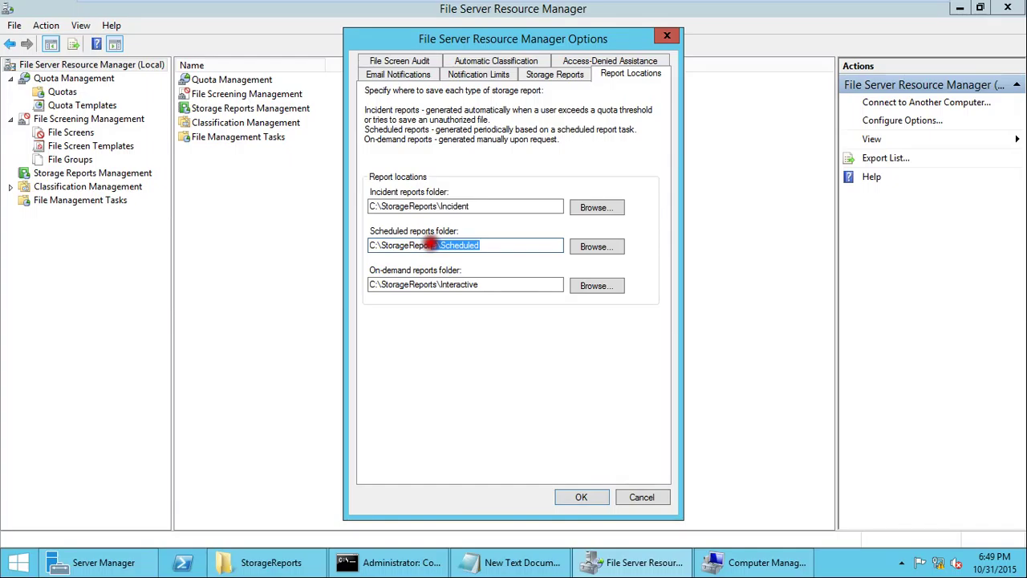
Examine the on-demand and incident report paths, storage report defaults and file screen audit settings, then close the options.
left_click_drag(482, 285, 442, 285)
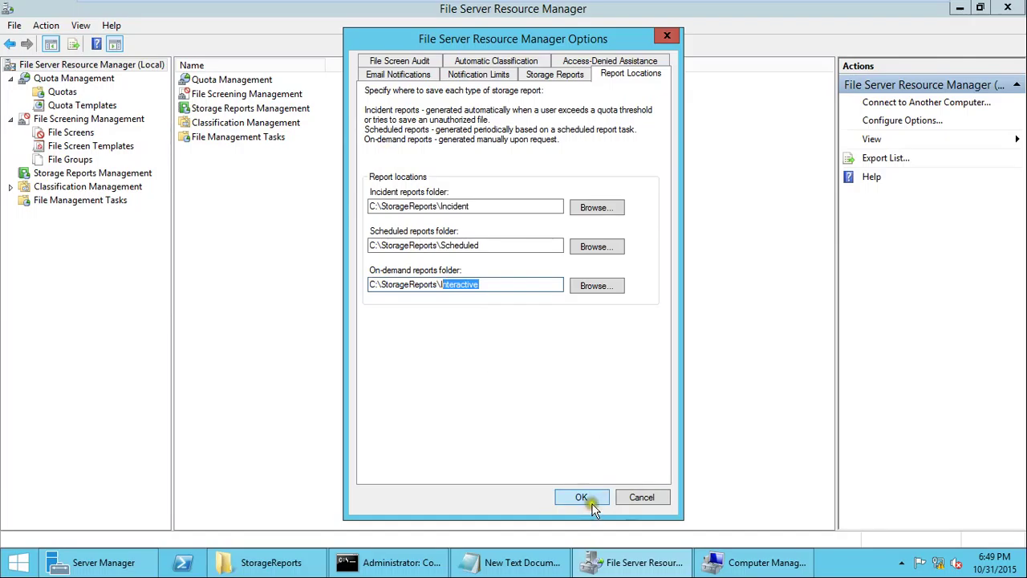
left_click_drag(380, 206, 432, 209)
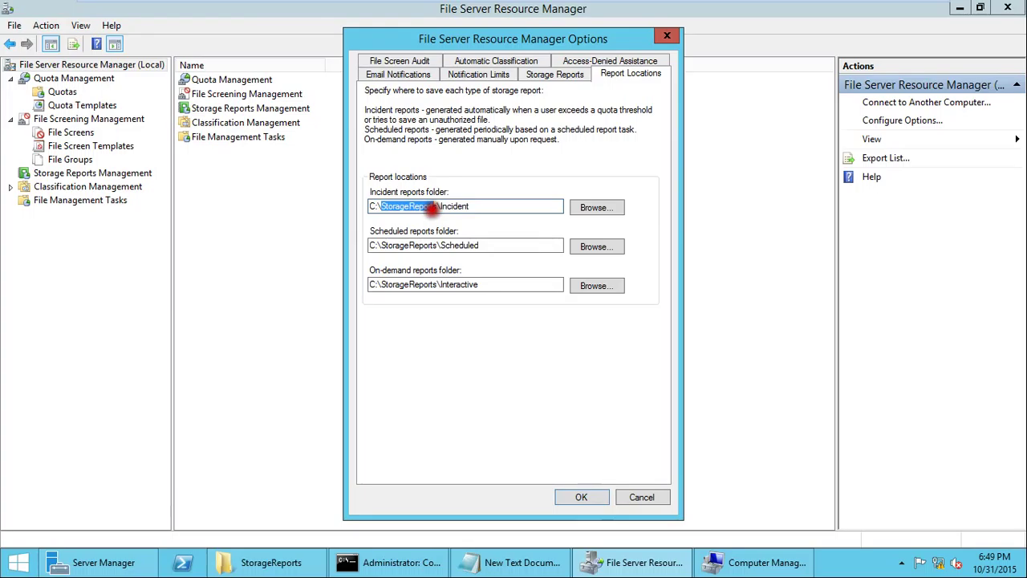
left_click(564, 75)
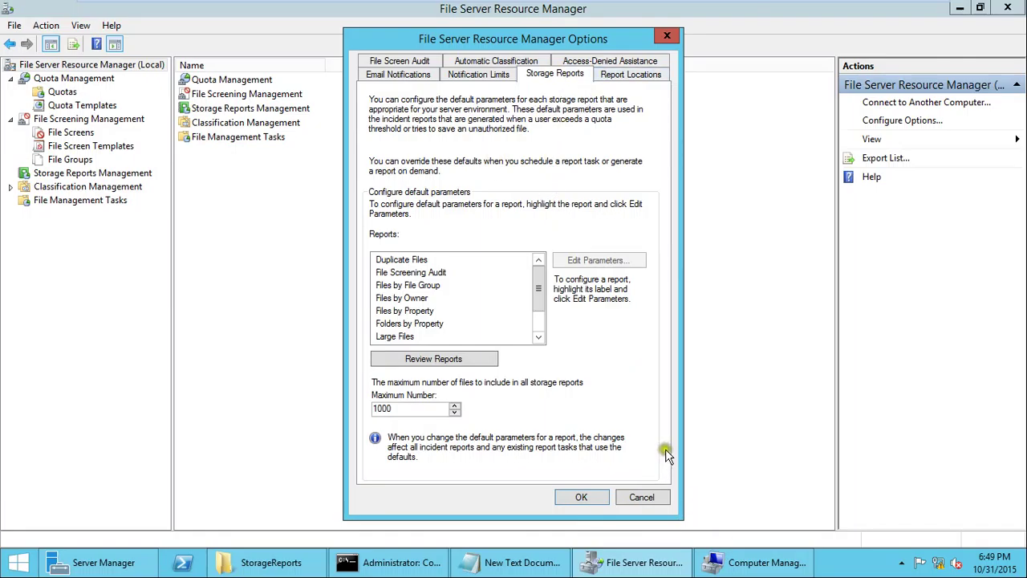
left_click(396, 62)
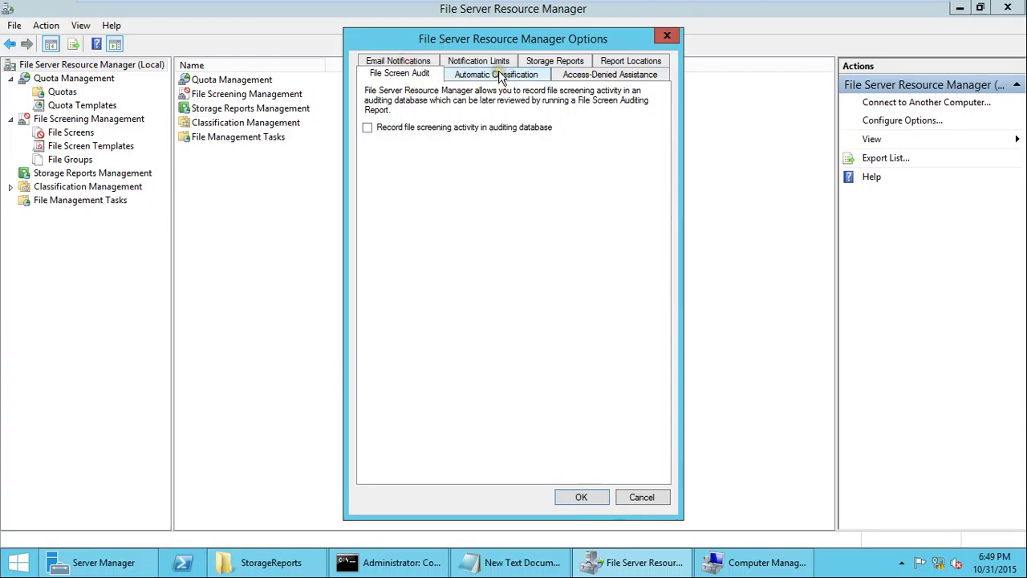
left_click(552, 62)
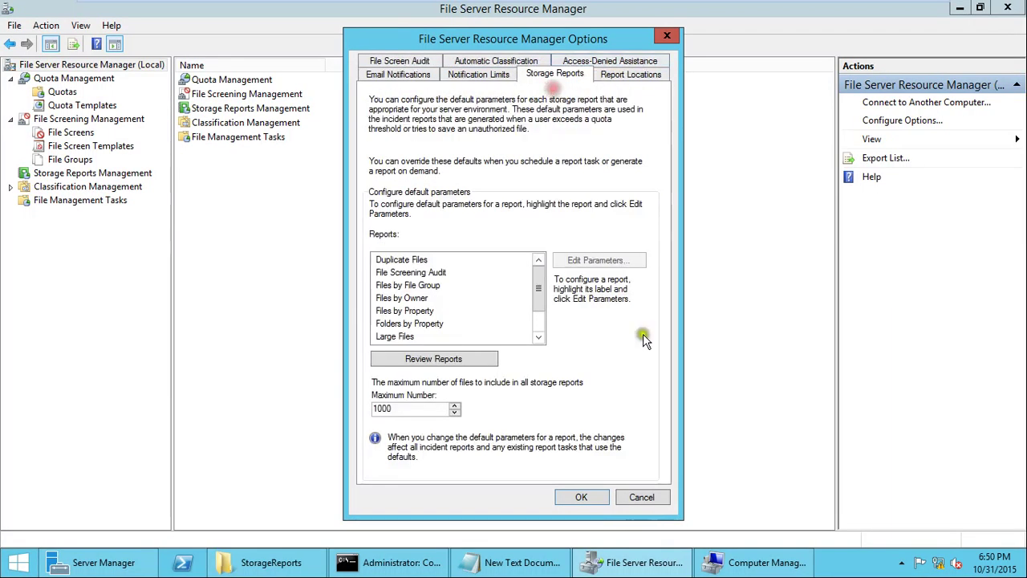
left_click(589, 496)
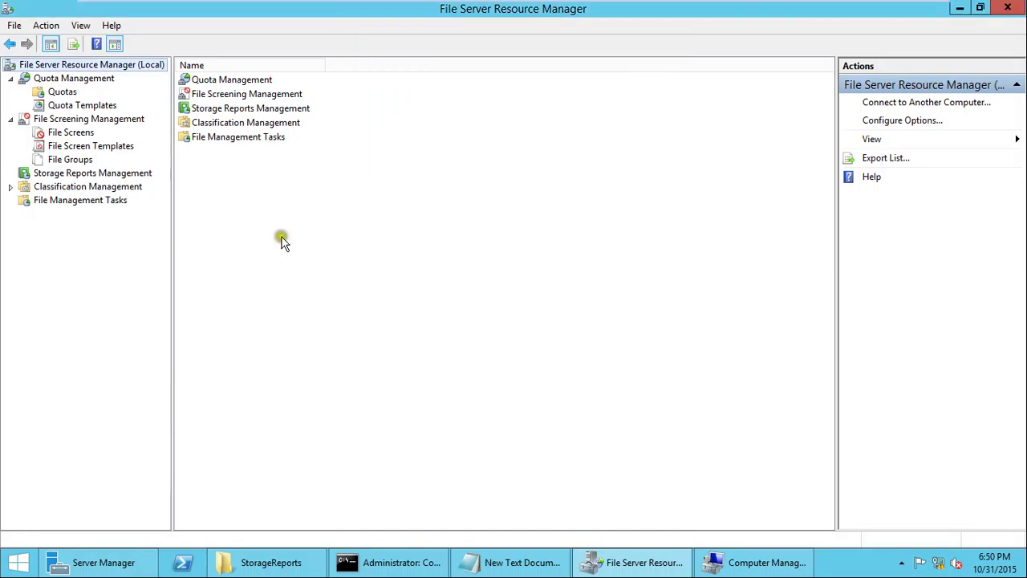
Open Storage Reports Management and check which report task commands it offers.
left_click(56, 175)
right_click(57, 183)
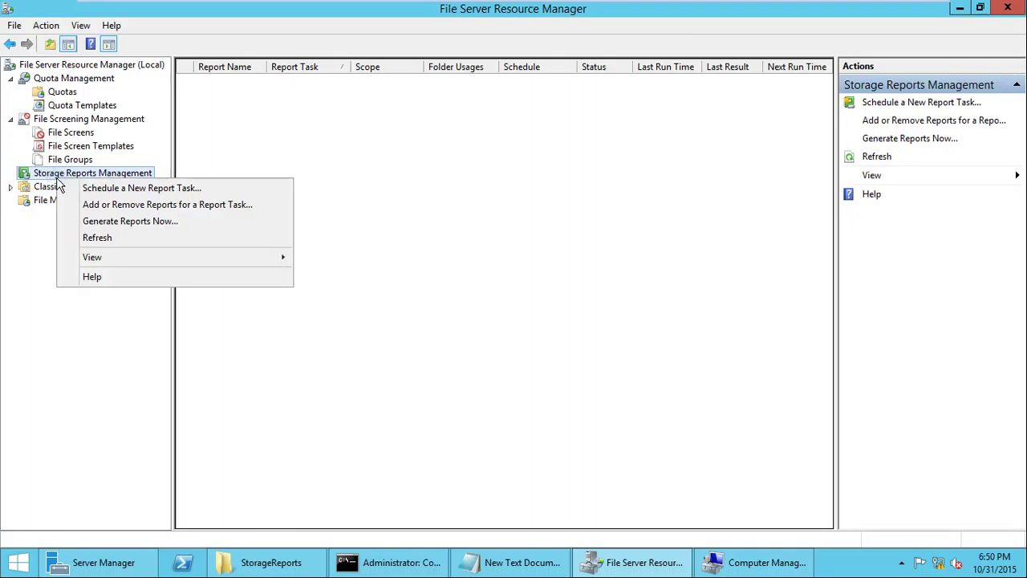
left_click(362, 477)
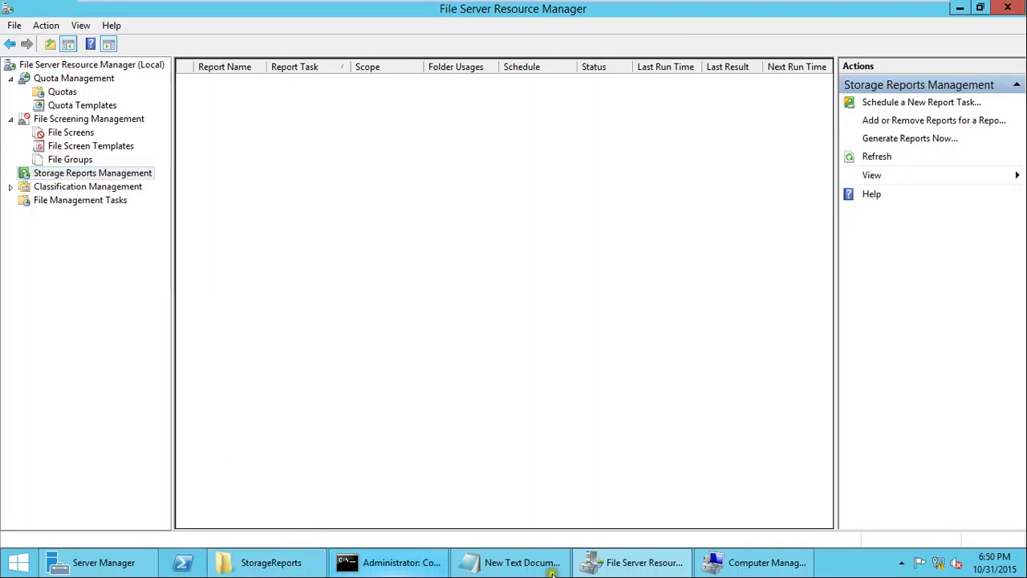
Switch to File Explorer and create a text document named new.txt in the F:\data folder.
left_click(317, 567)
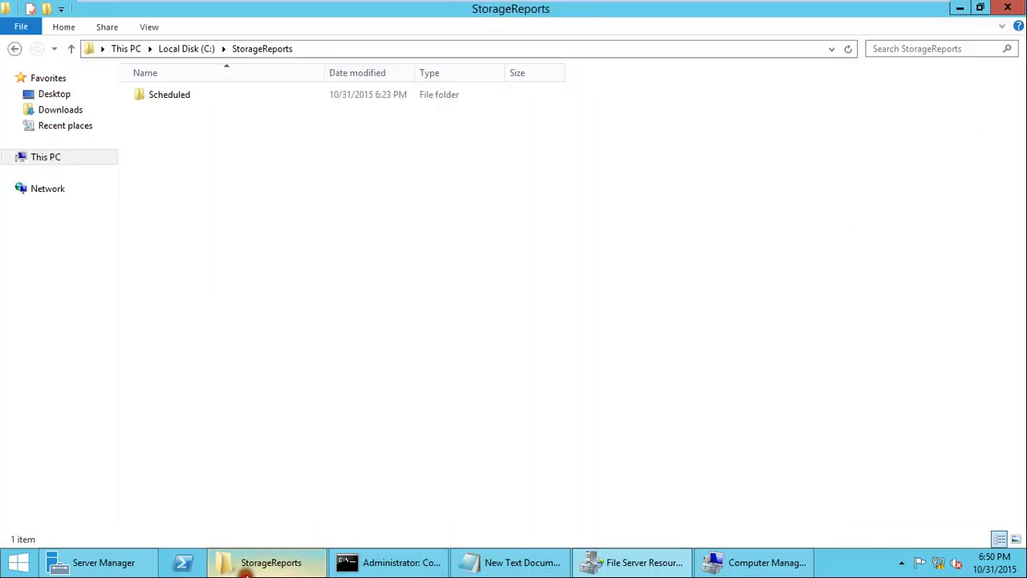
left_click(51, 159)
double_click(780, 234)
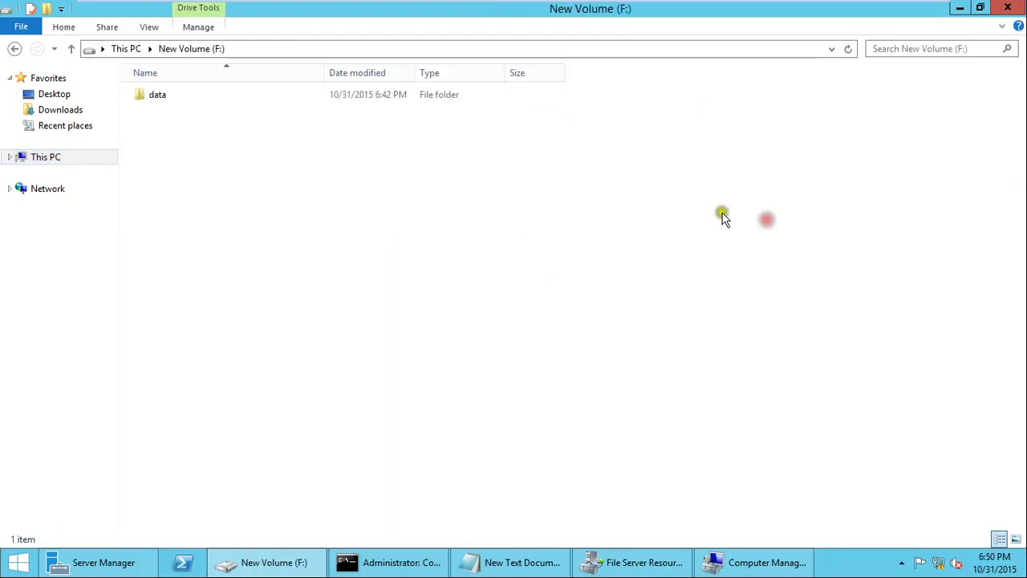
double_click(153, 96)
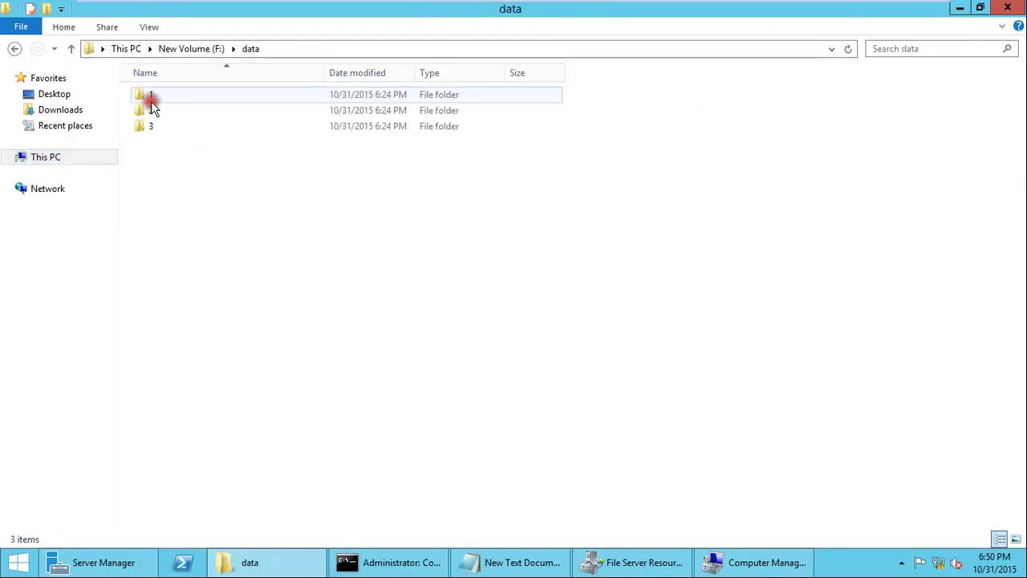
right_click(174, 184)
mouse_move(261, 354)
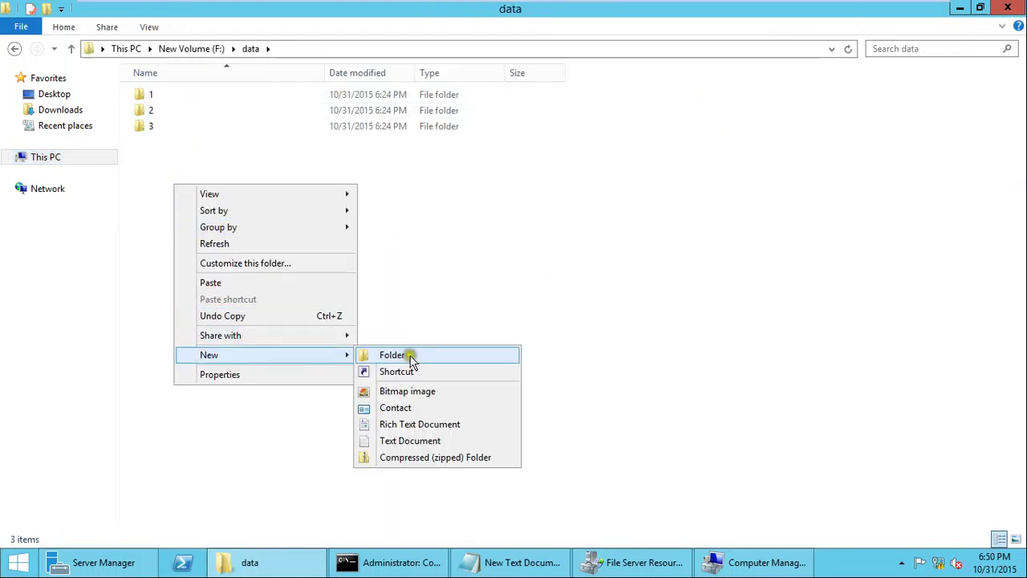
left_click(438, 440)
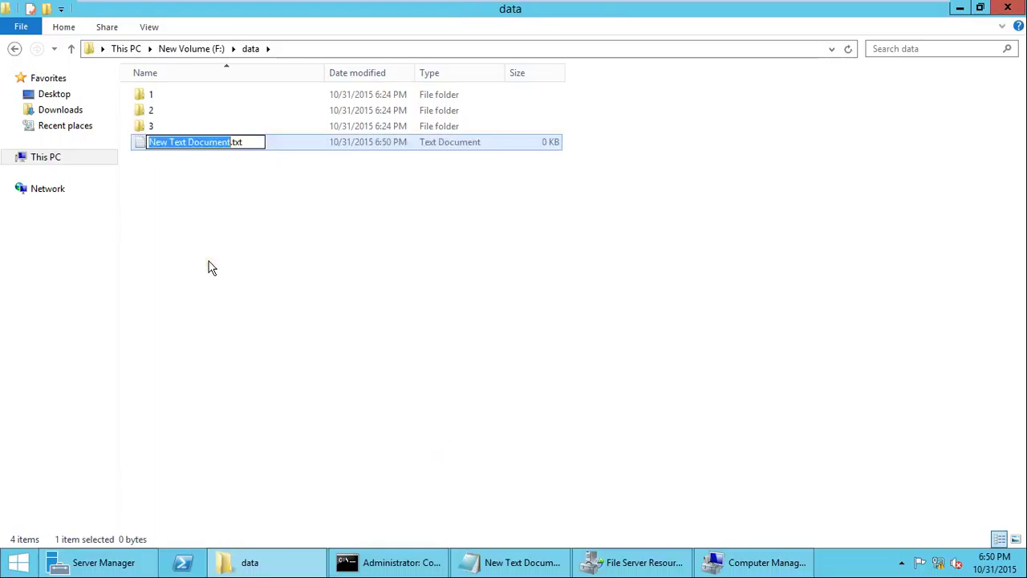
type("new")
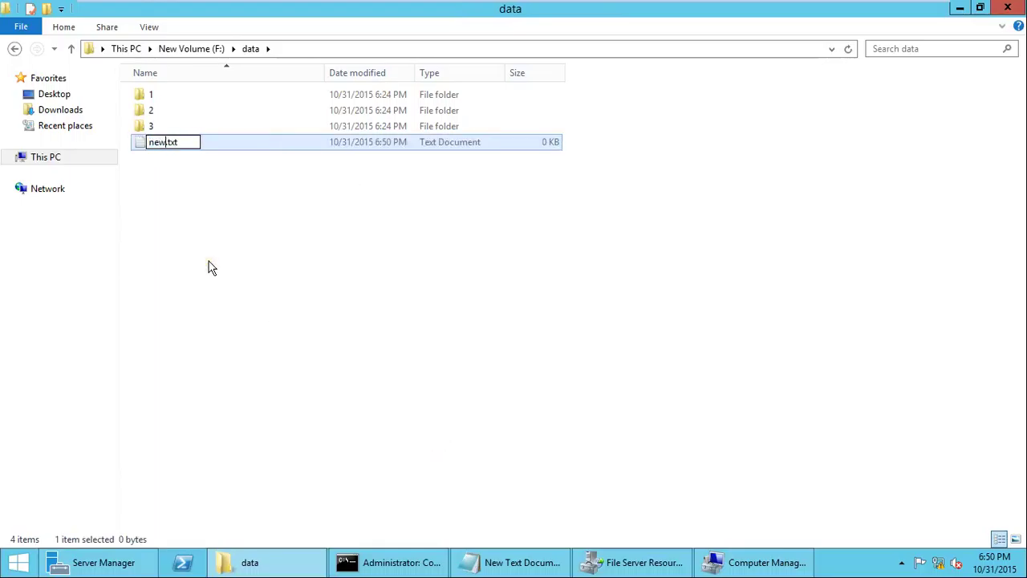
key("Return")
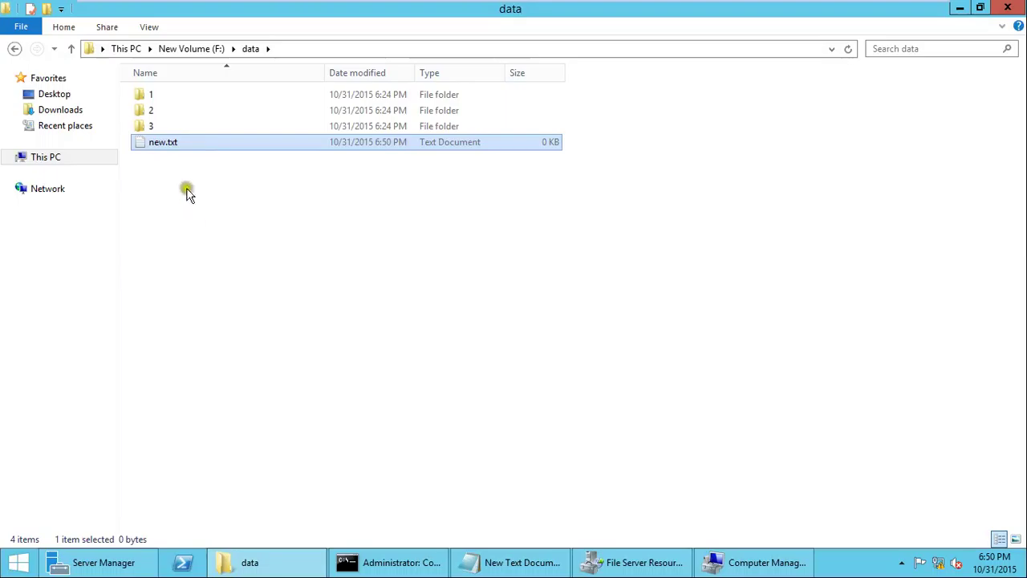
Enter the text "new" in new.txt, save the file and close it.
left_click(178, 142)
double_click(179, 142)
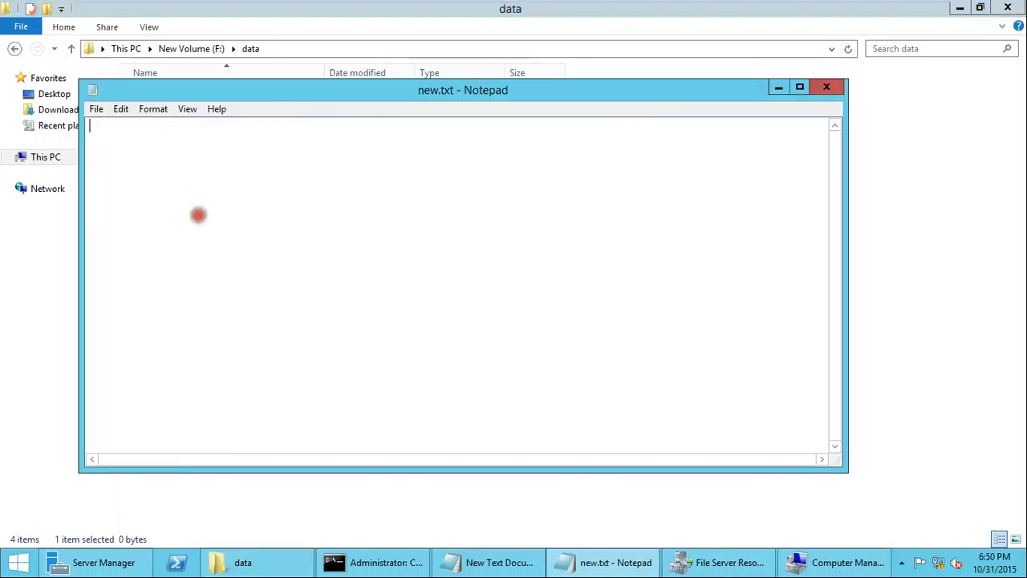
type("new")
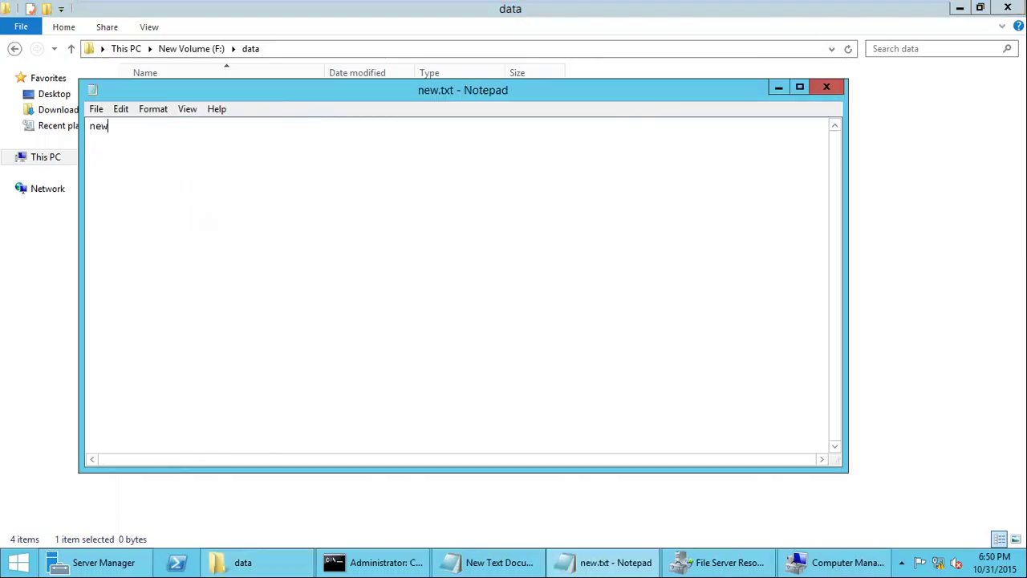
left_click(826, 87)
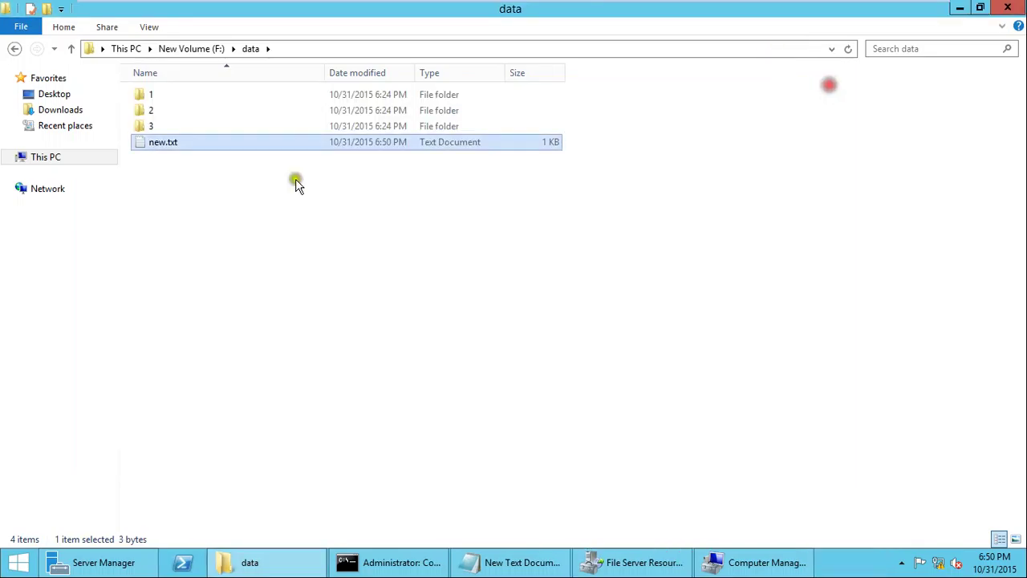
Create a second text document named new1.txt in the F:\data folder.
left_click(208, 207)
right_click(207, 203)
mouse_move(304, 377)
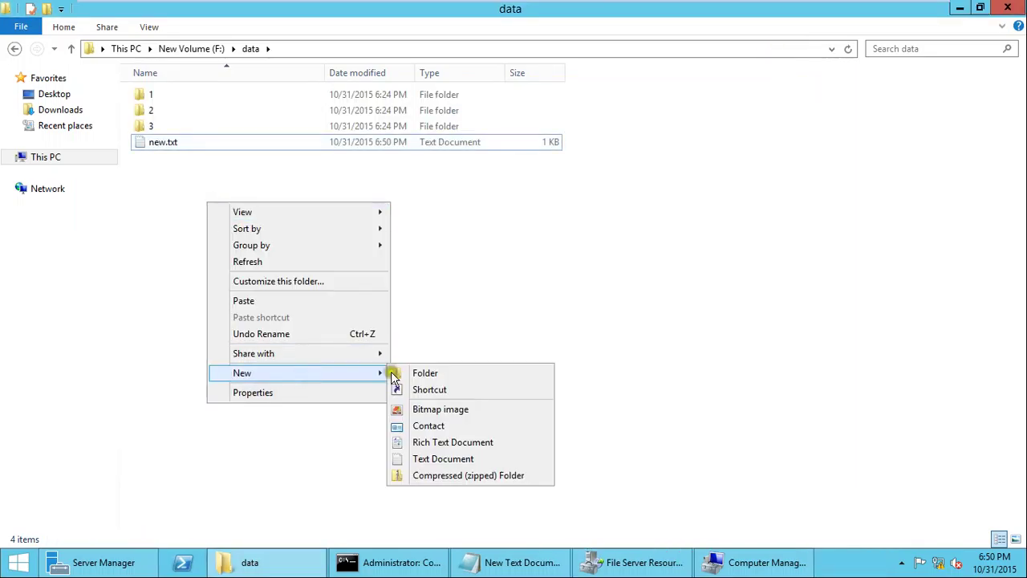
left_click(463, 459)
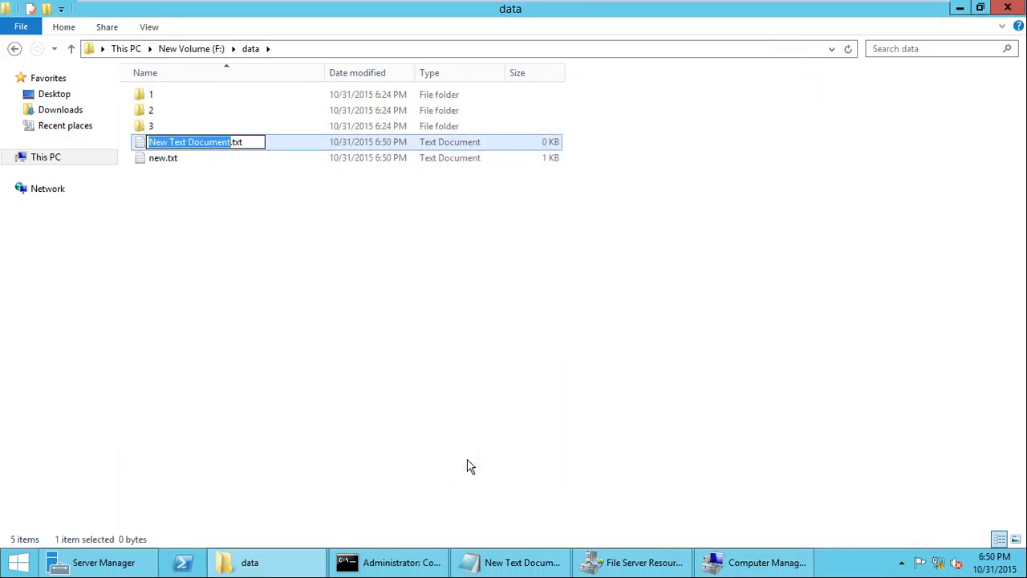
type("new")
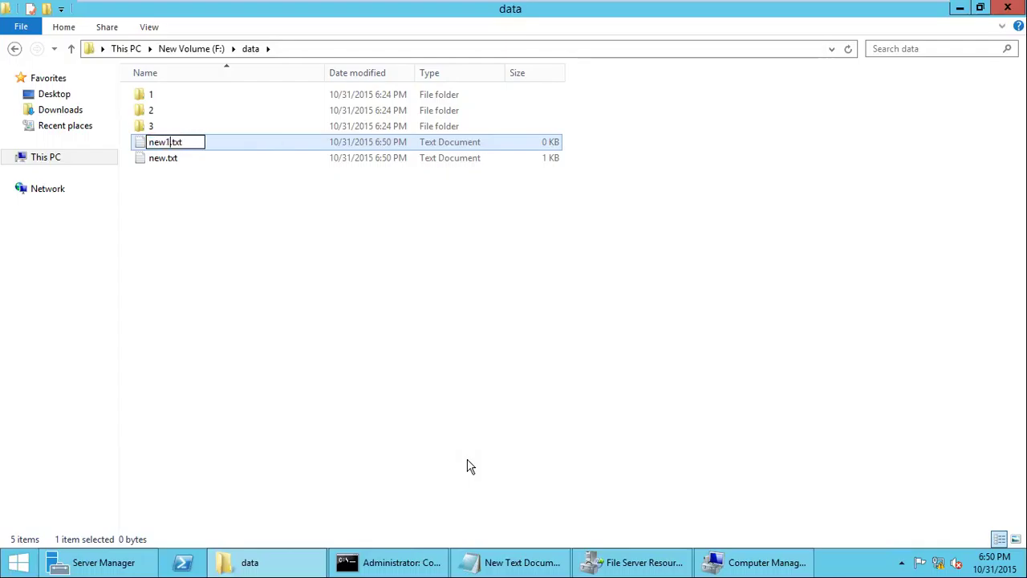
type("1")
key("Return")
Open new1.txt, enter the text "new", save the file and close it.
key("Return")
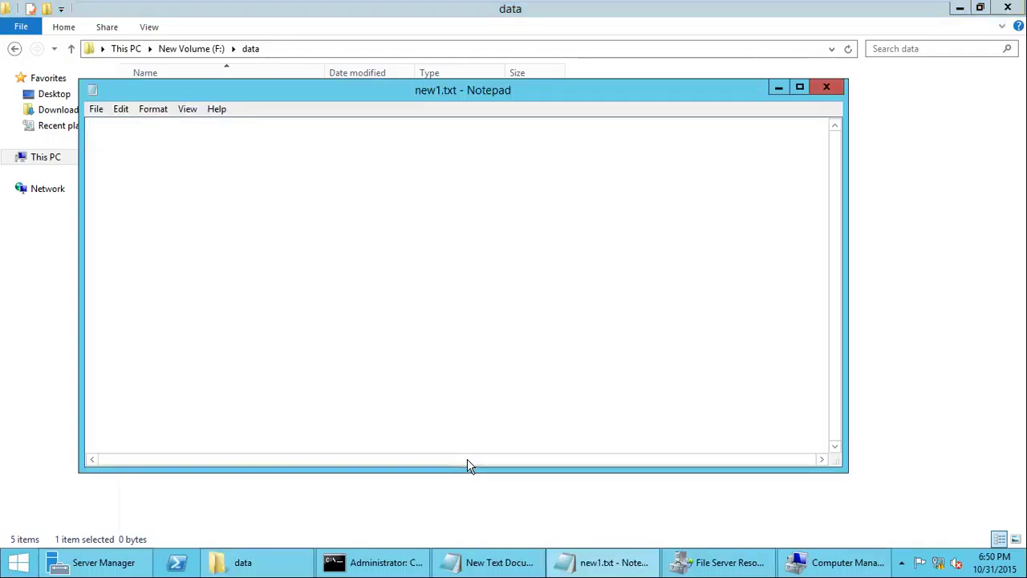
type("new")
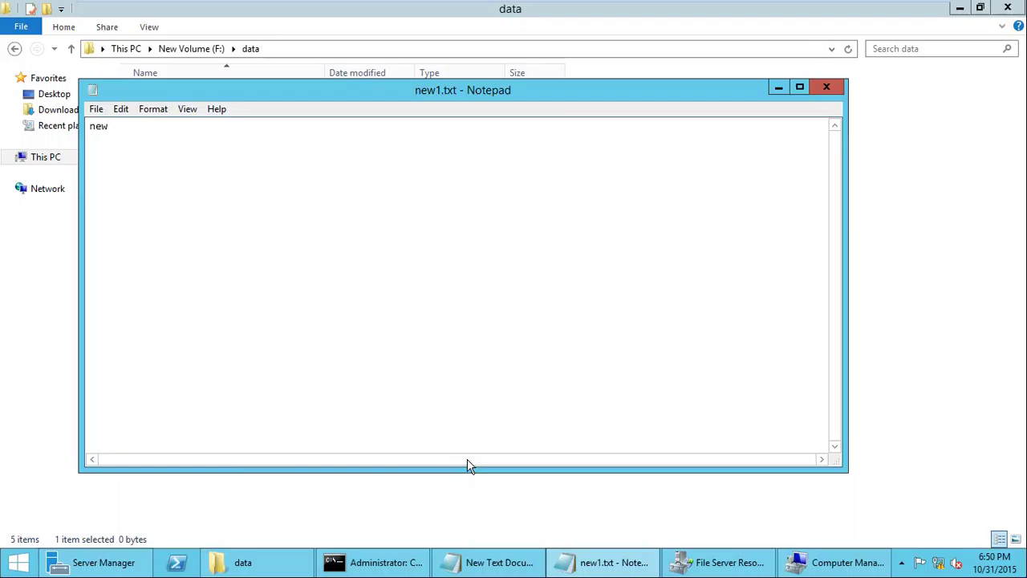
key("ctrl+s")
left_click(834, 86)
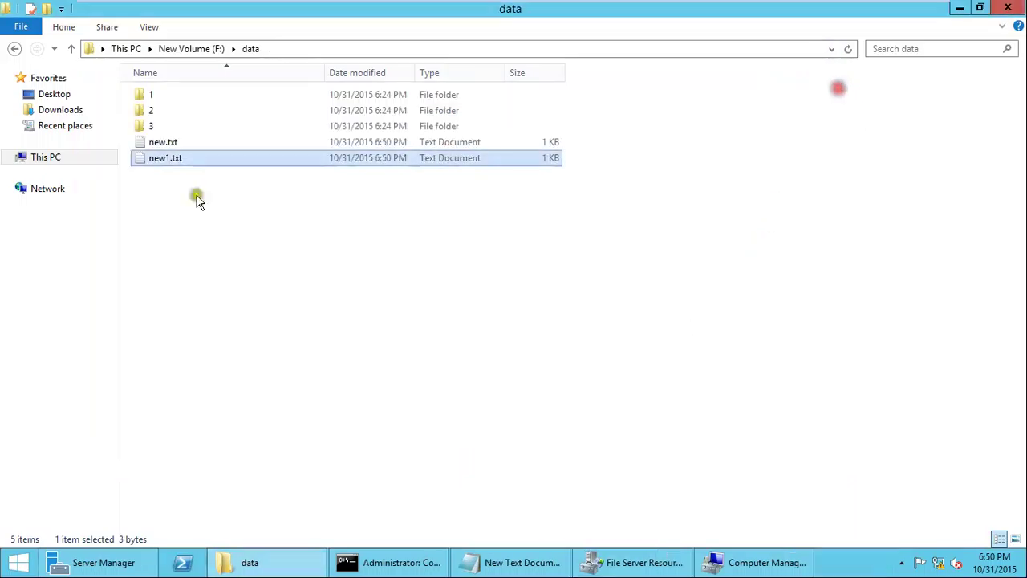
Copy new.txt from F:\data into its subfolders 1 and 2.
left_click(165, 145)
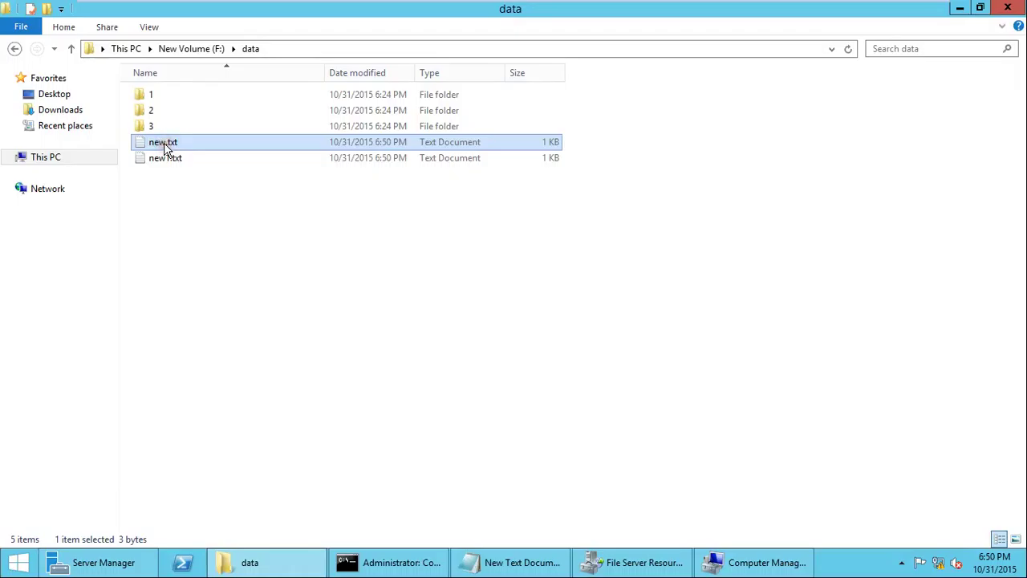
double_click(144, 95)
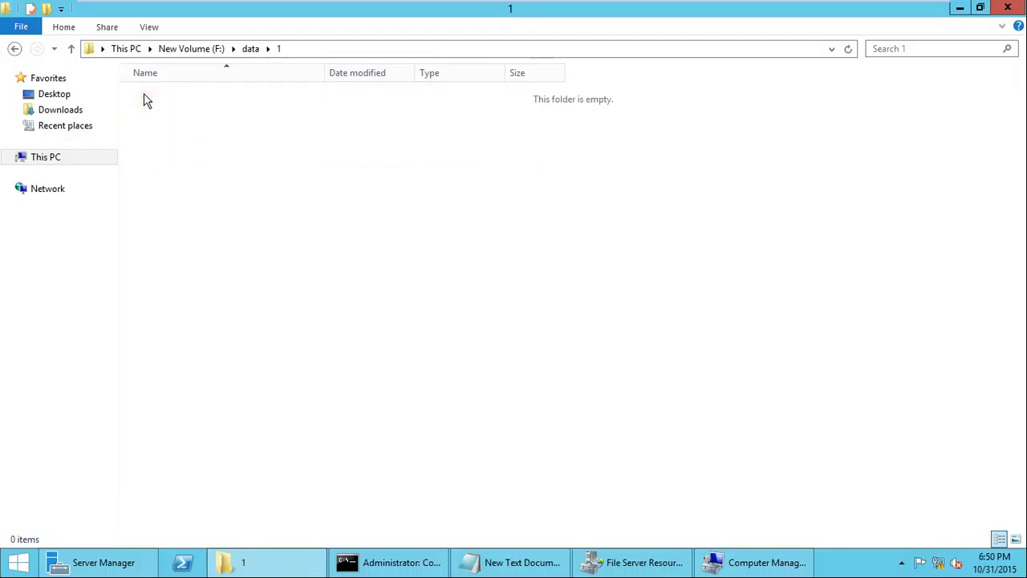
key("ctrl+v")
left_click(209, 49)
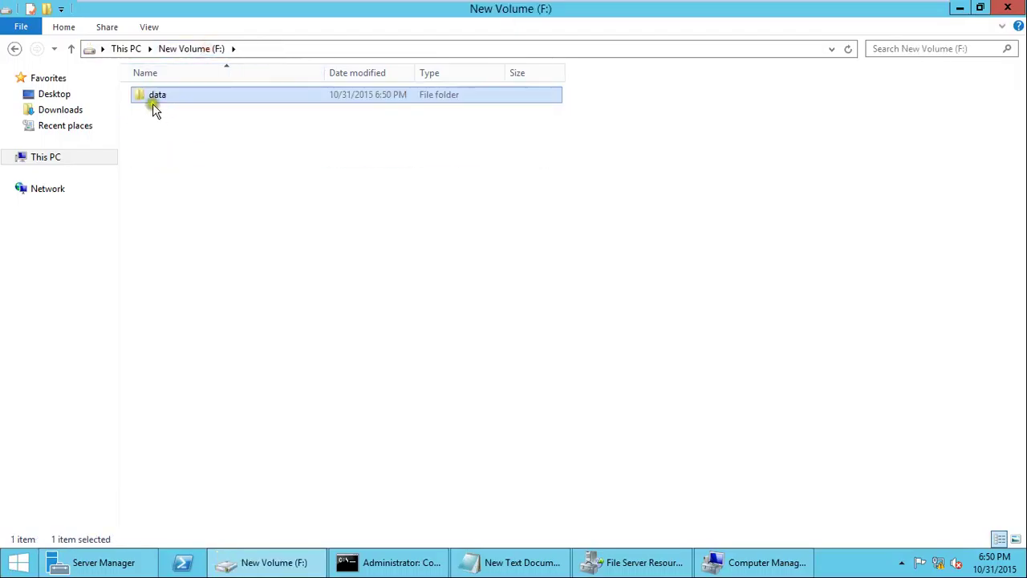
double_click(191, 95)
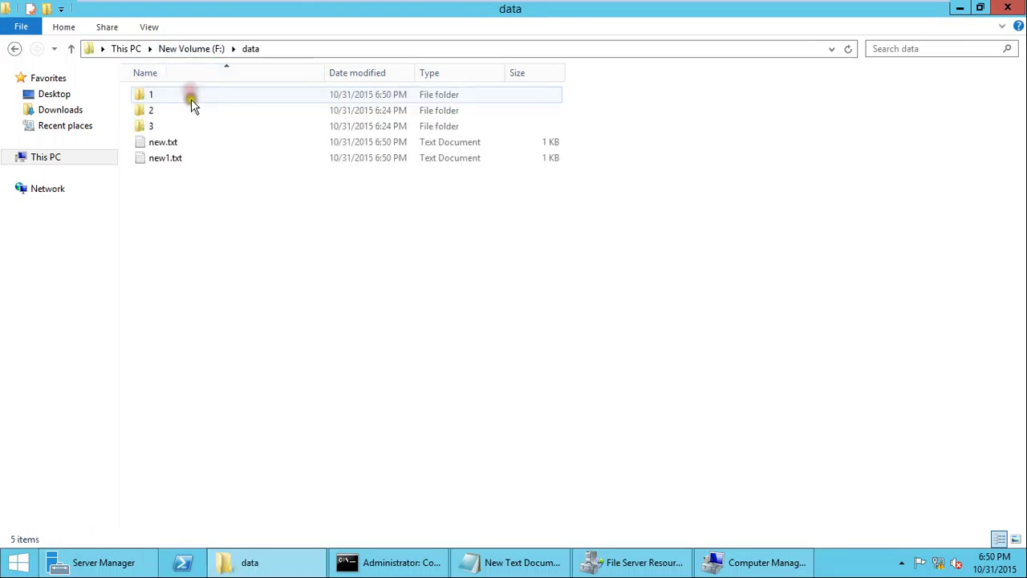
double_click(156, 108)
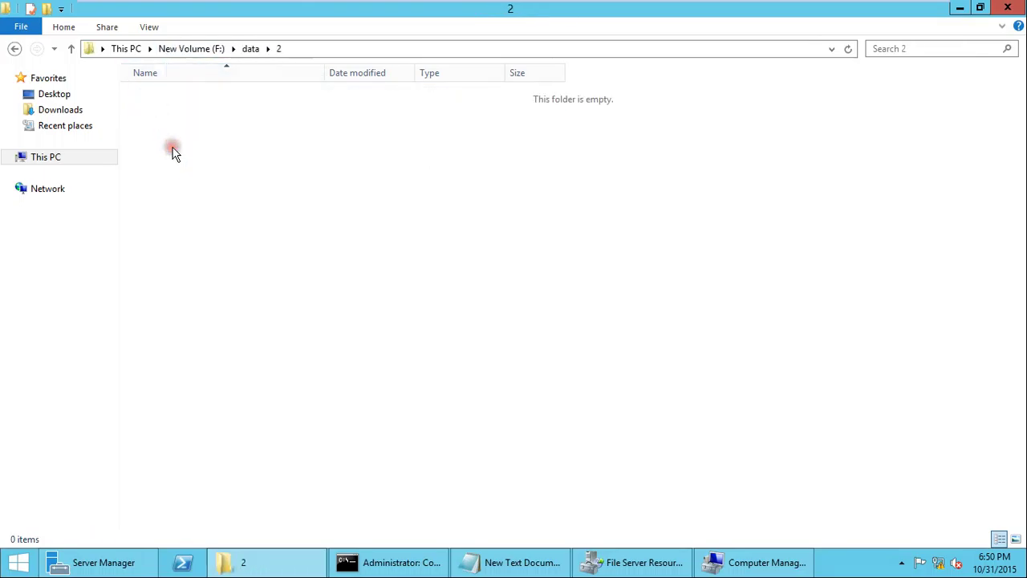
key("ctrl+v")
Copy new1.txt from F:\data into subfolder 2.
left_click(201, 49)
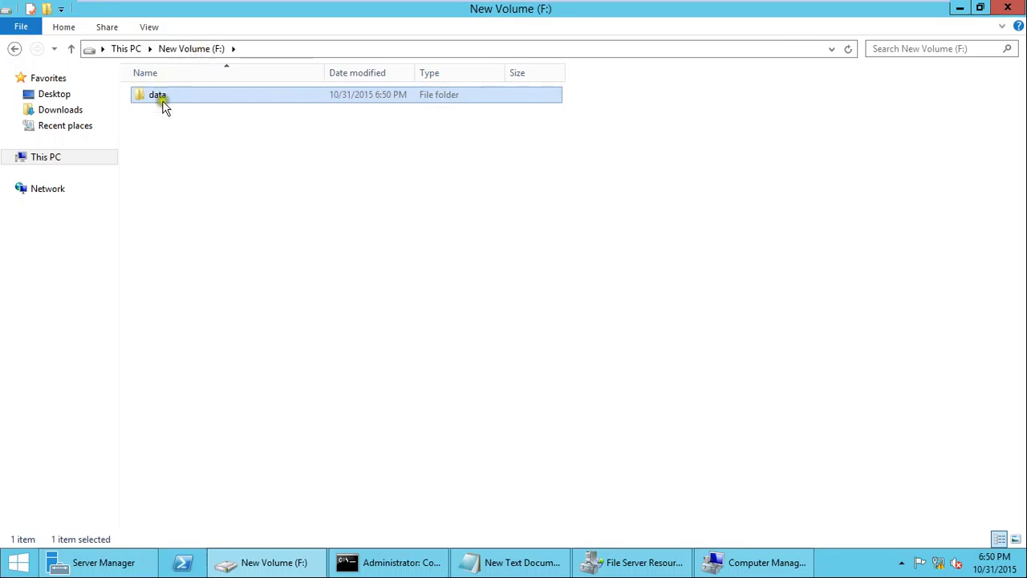
double_click(161, 95)
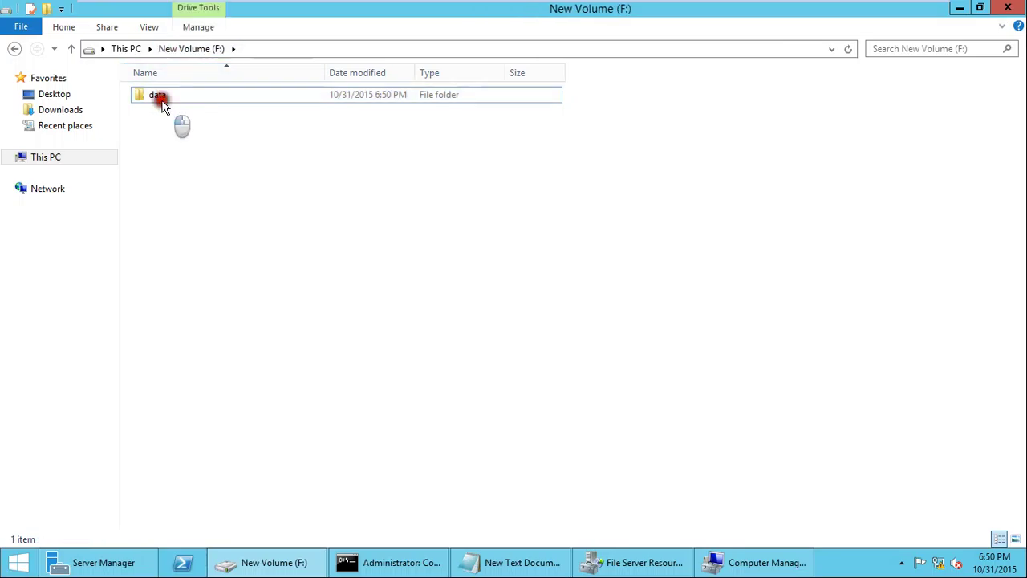
left_click(161, 96)
left_click(162, 111)
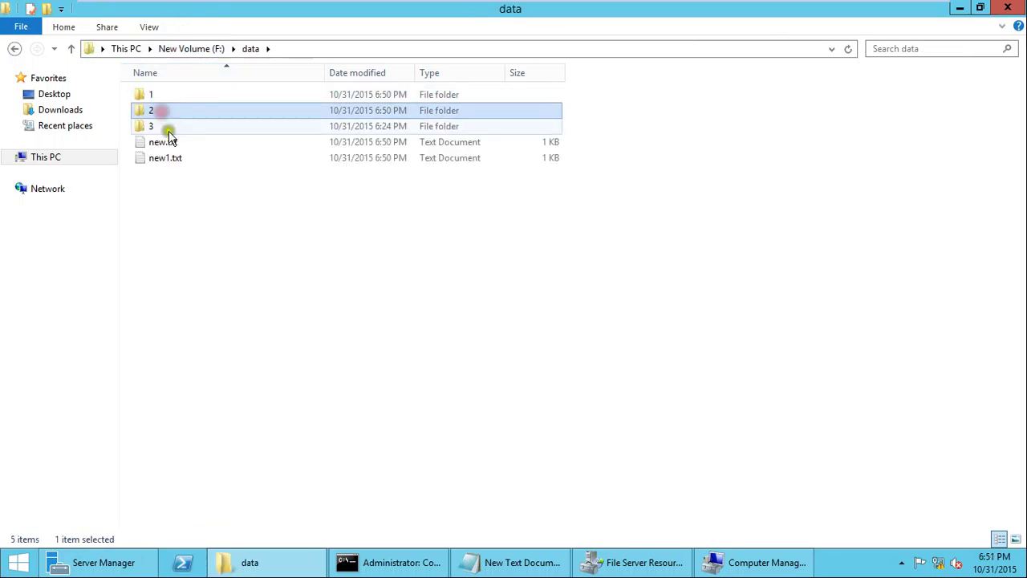
left_click(178, 159)
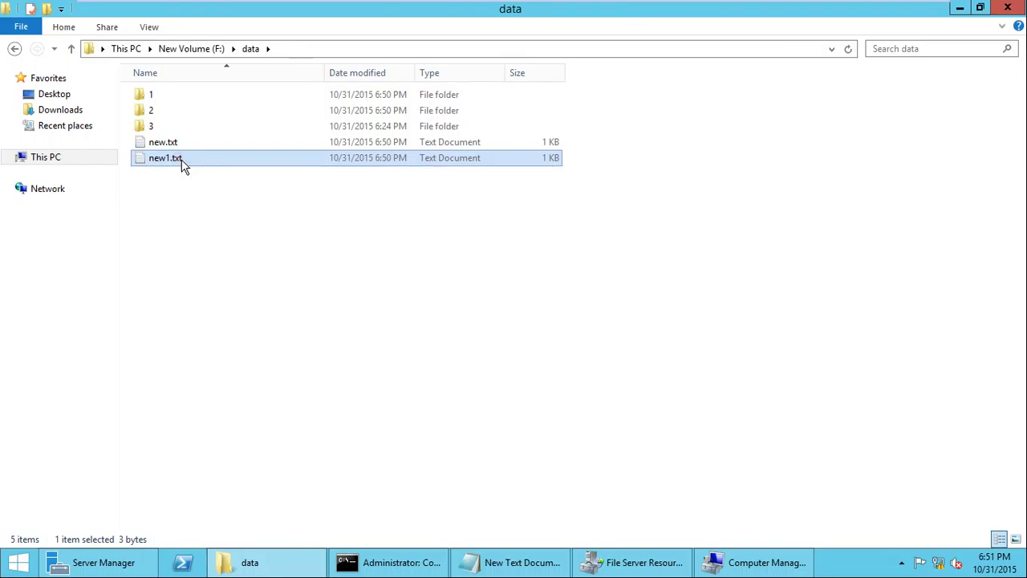
double_click(145, 113)
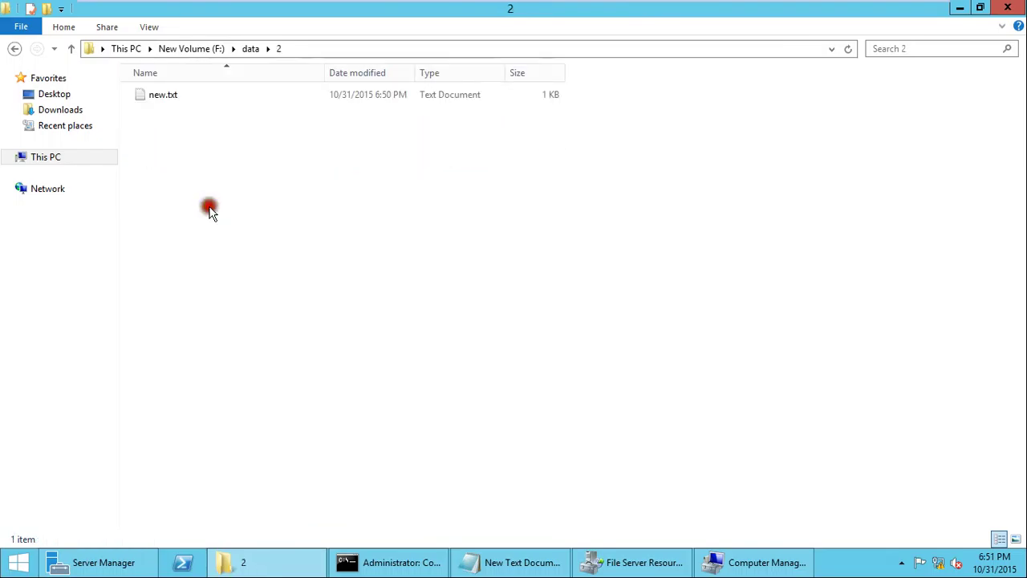
key("ctrl+v")
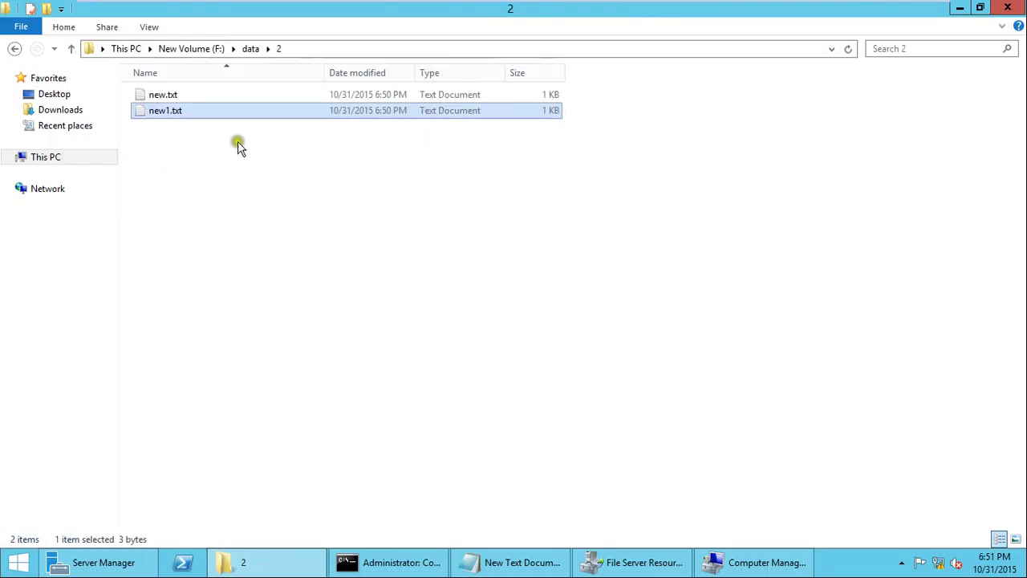
Copy new1.txt into subfolder 3 of F:\data and return to the data folder.
left_click(251, 49)
double_click(140, 126)
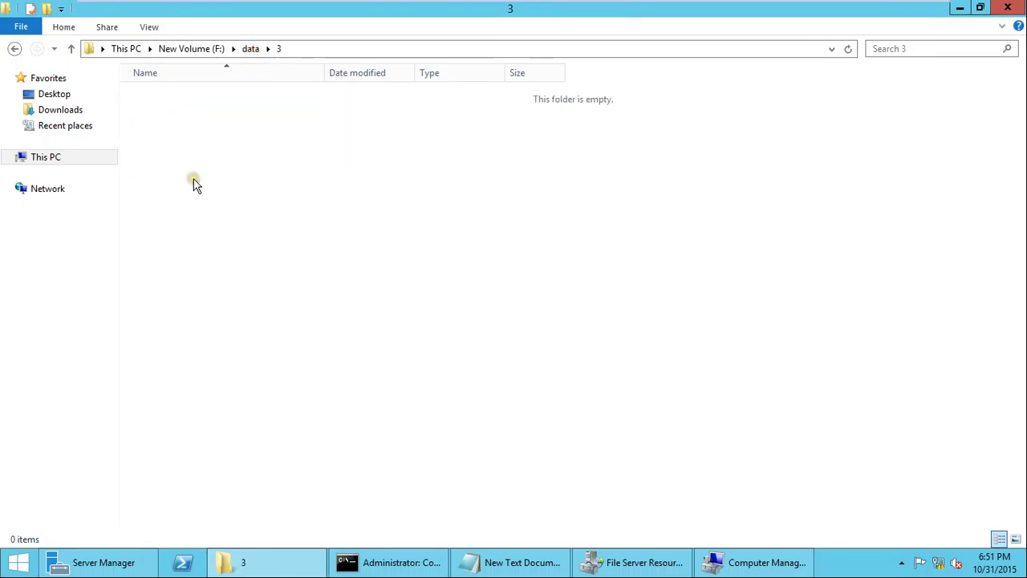
key("ctrl+v")
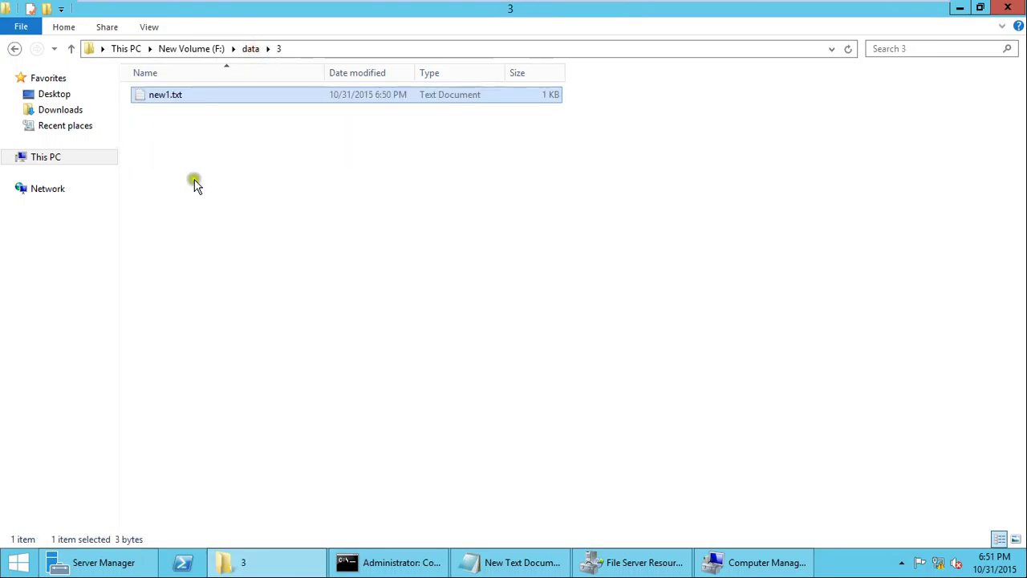
left_click(245, 48)
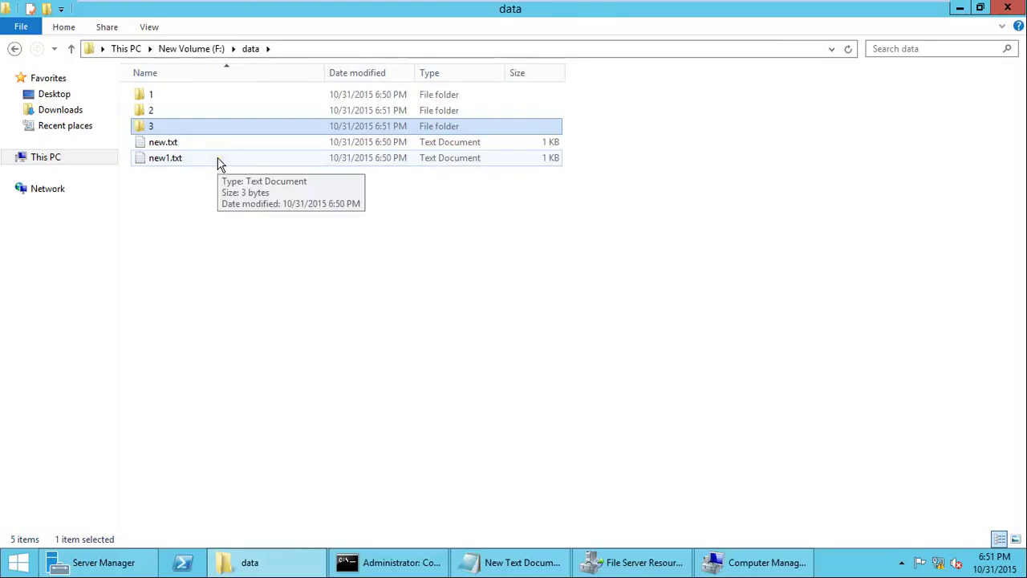
Switch to File Server Resource Manager and set up an immediate Duplicate Files report in DHTML format.
left_click(650, 564)
right_click(50, 178)
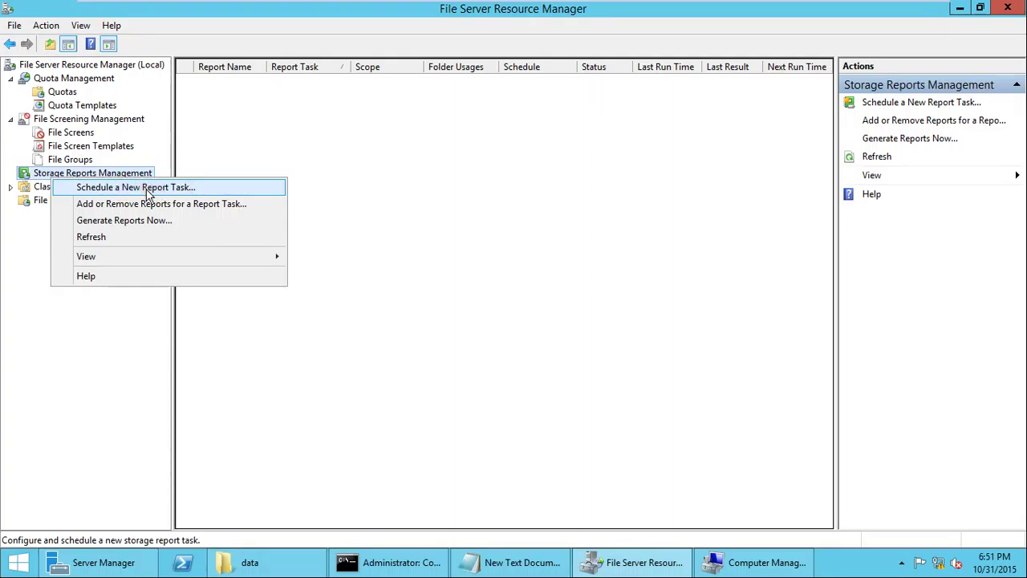
left_click(173, 228)
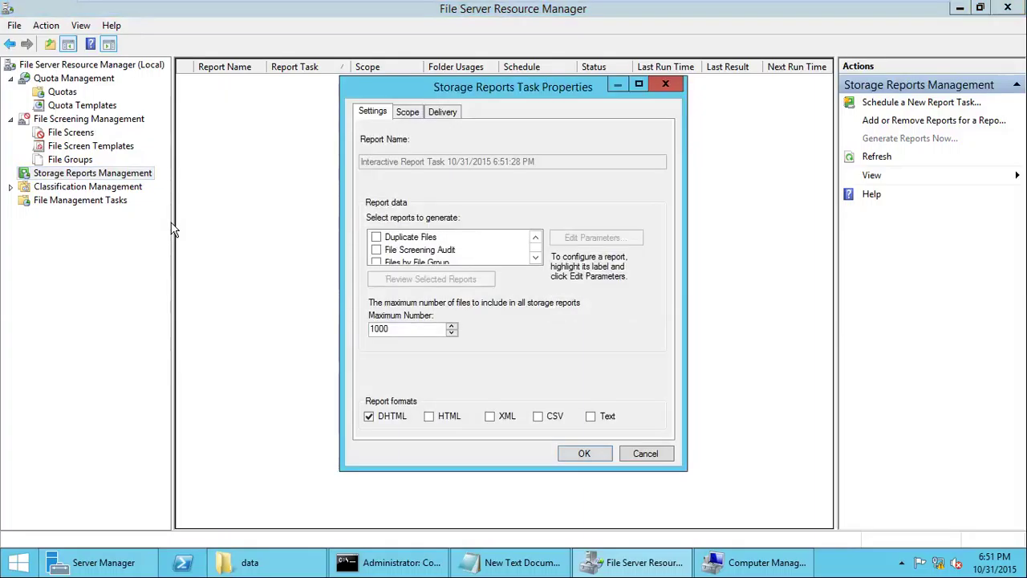
left_click(375, 239)
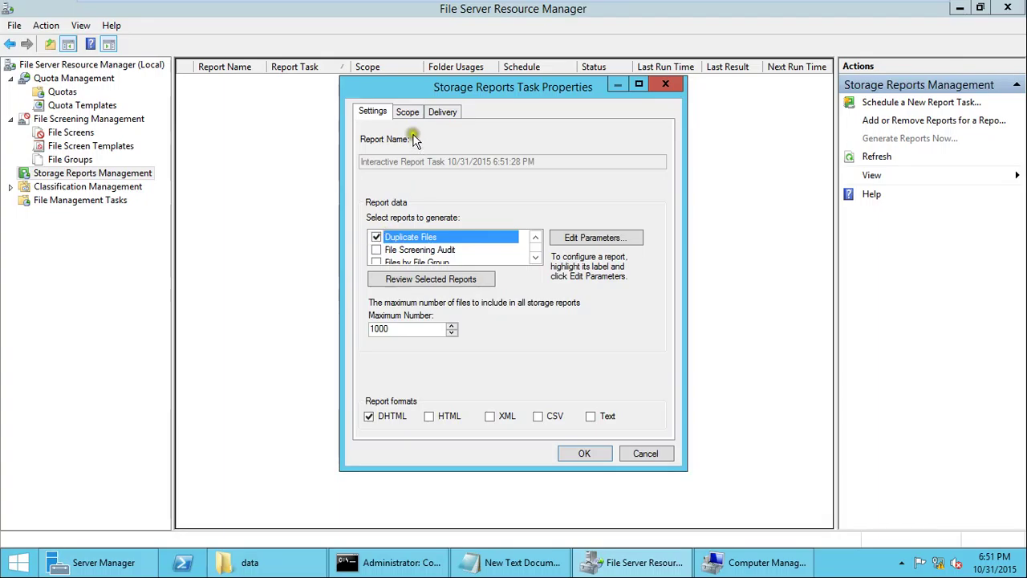
left_click(404, 423)
left_click(404, 423)
Add the F:\data folder to the report's scope.
left_click(406, 117)
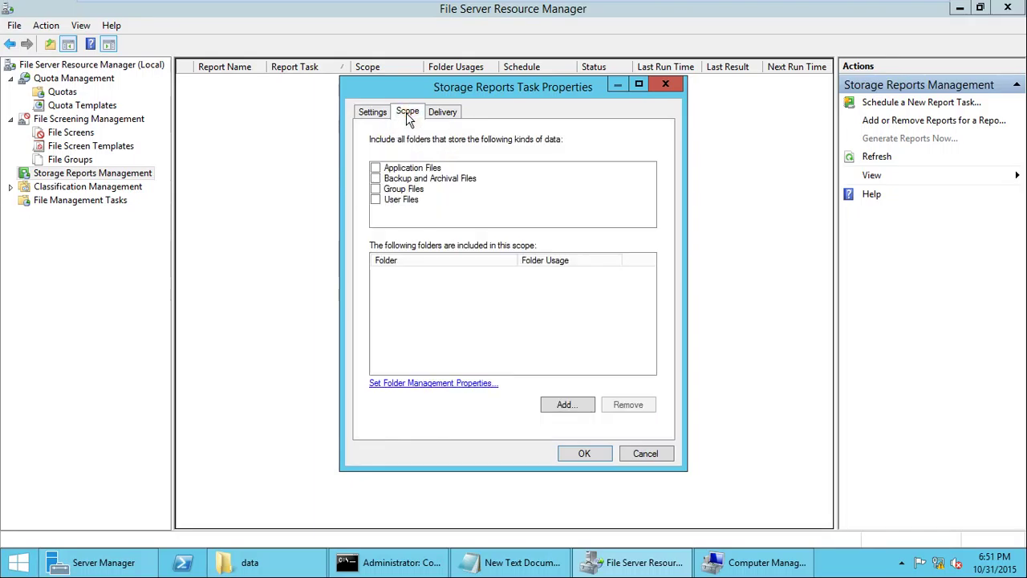
left_click(578, 412)
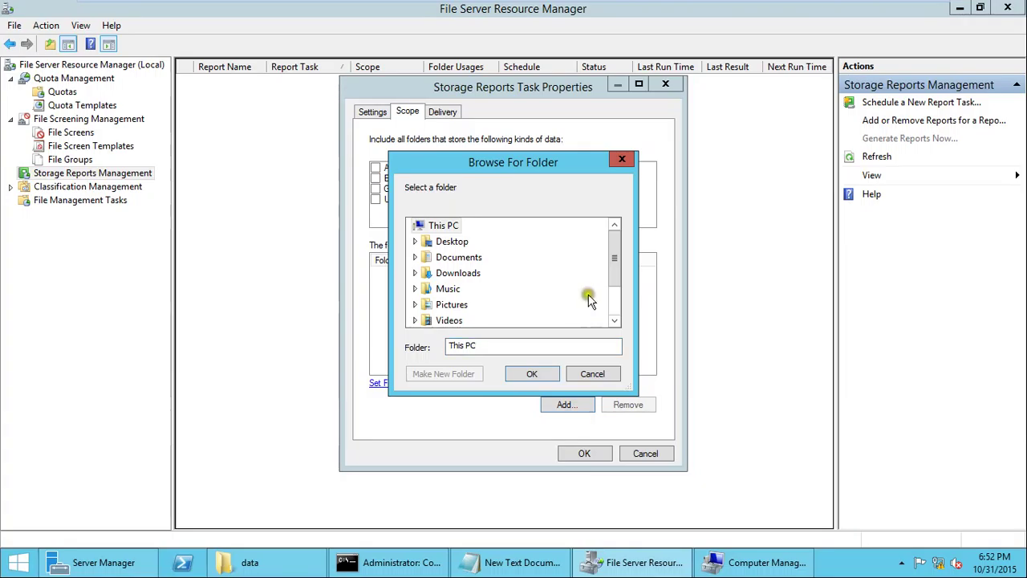
left_click_drag(610, 271, 624, 338)
double_click(469, 305)
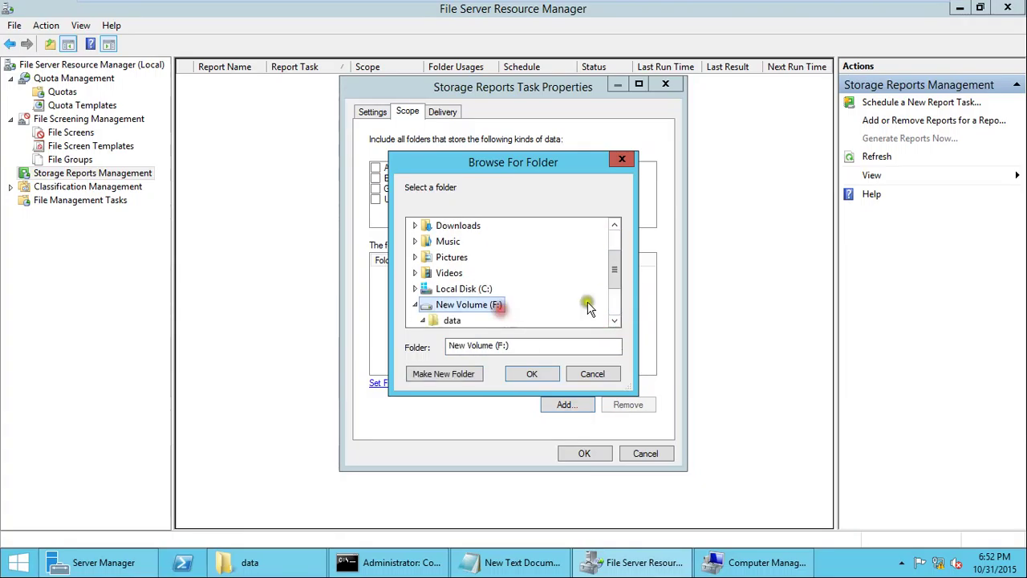
left_click_drag(619, 277, 624, 299)
left_click(452, 273)
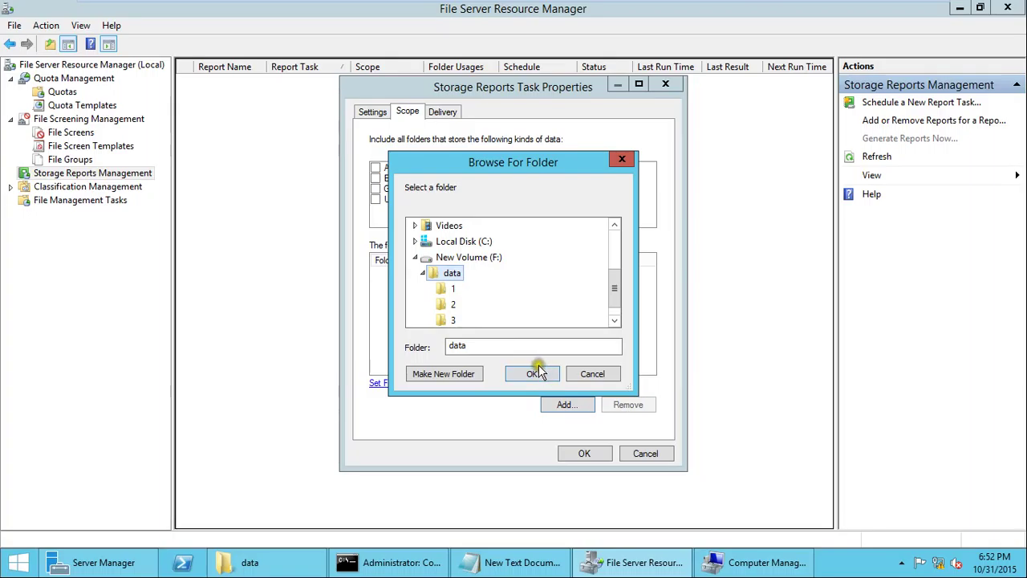
left_click(534, 373)
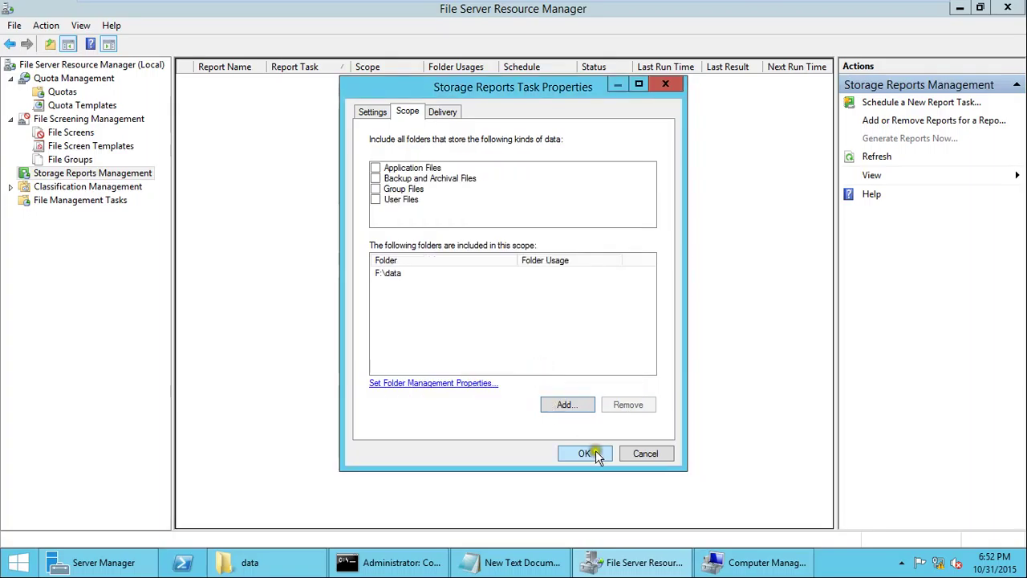
Review the delivery settings and generate the report, waiting for it to be generated and displayed.
left_click(437, 112)
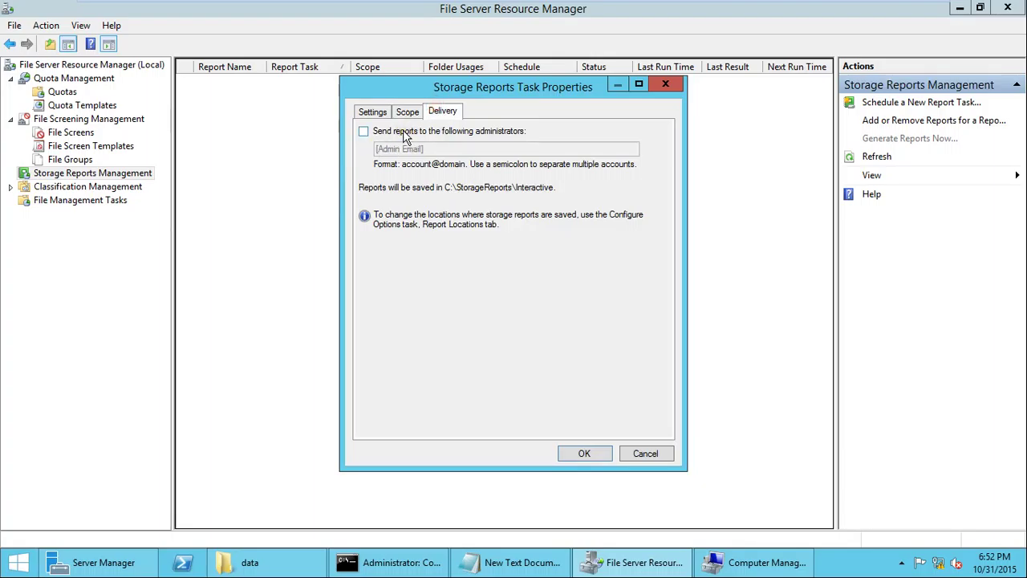
left_click(583, 455)
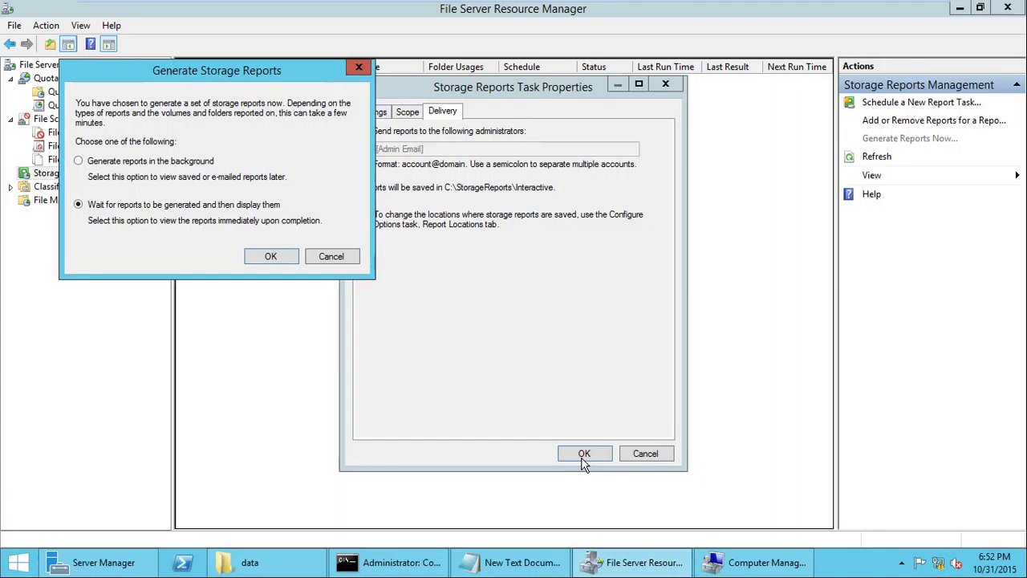
left_click(96, 171)
left_click(132, 228)
left_click(133, 228)
left_click(271, 256)
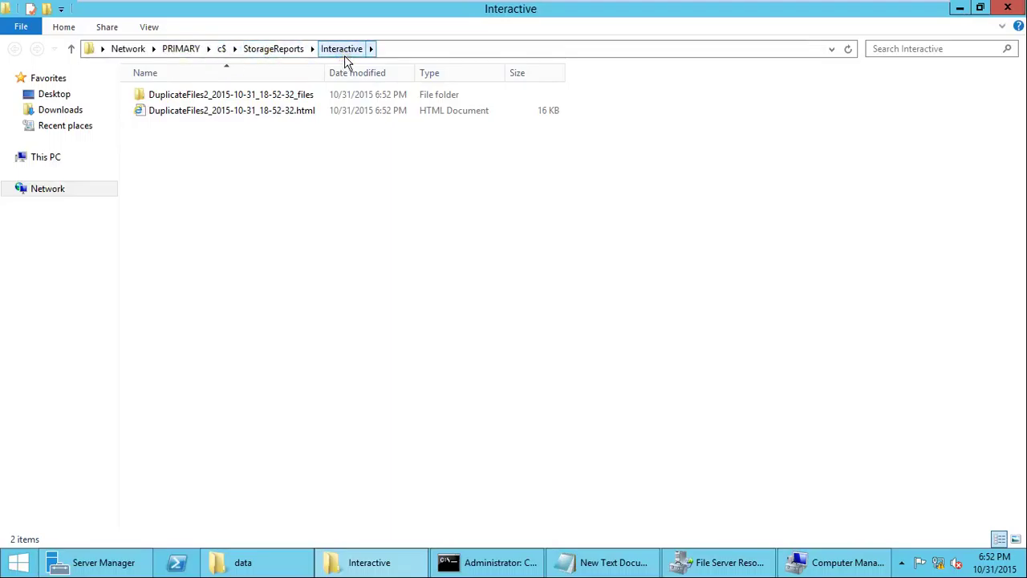
Open the DuplicateFiles2_2015-10-31_18-52-32.html report from the Interactive folder and maximize its browser window.
left_click(203, 114)
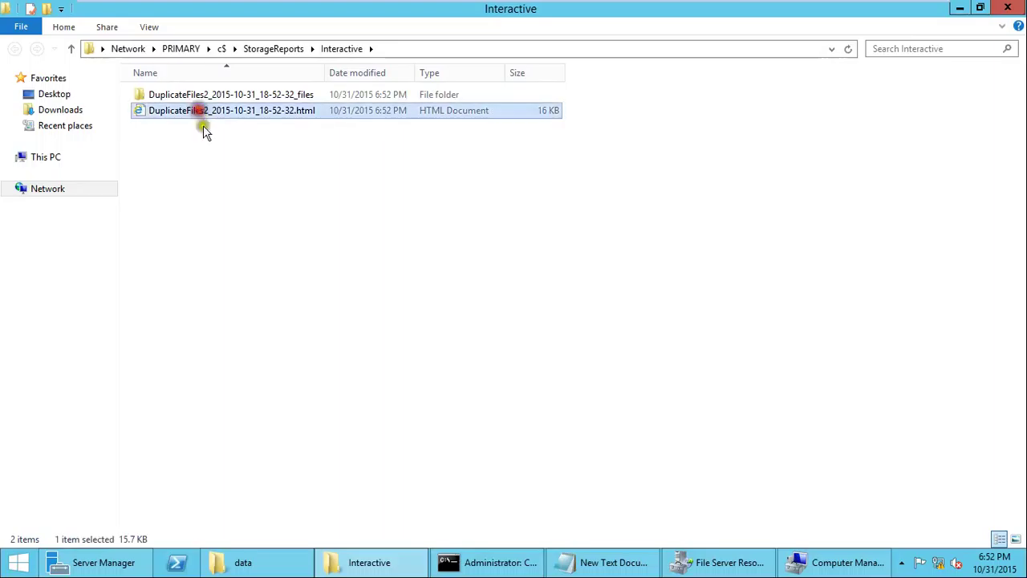
left_click(199, 115)
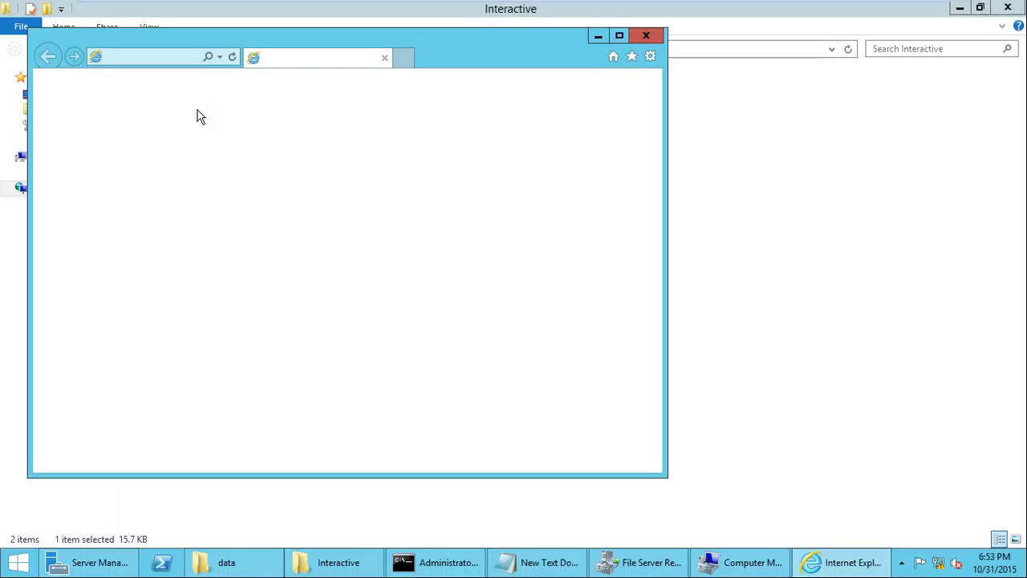
left_click(184, 118)
left_click(612, 58)
left_click(615, 40)
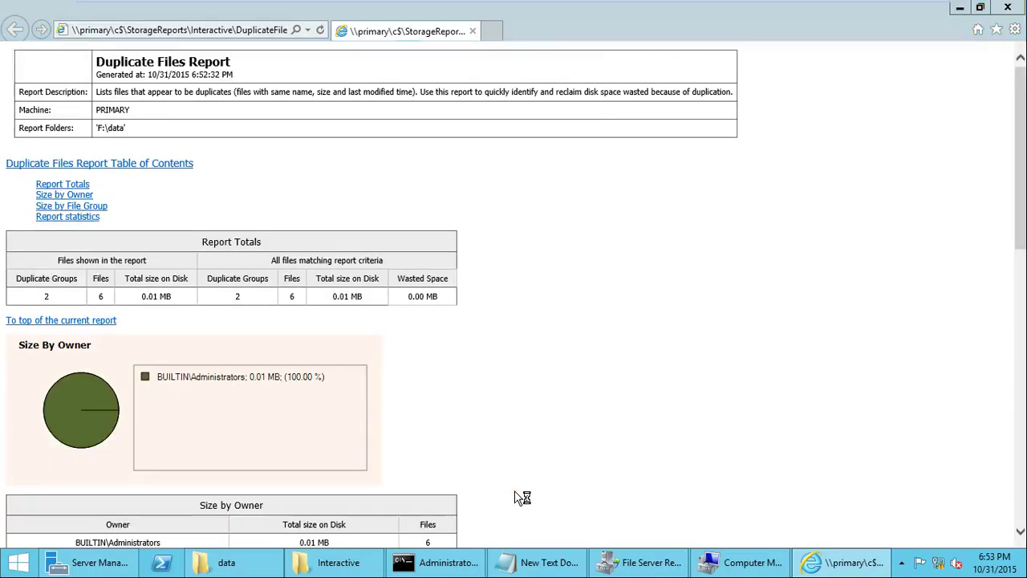
Examine the Duplicate Files report's totals and its size breakdowns by owner and by file group.
left_click(692, 380)
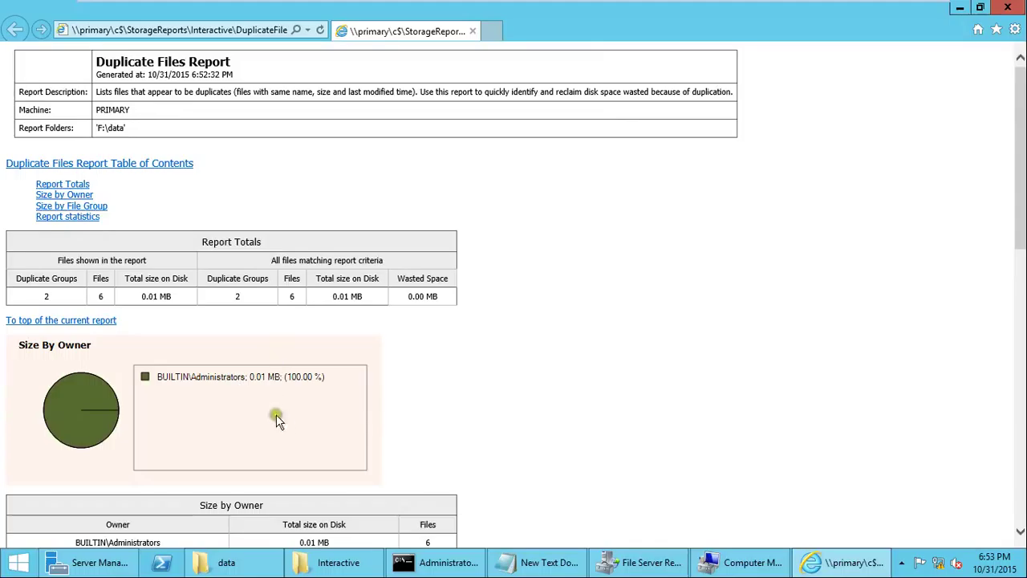
left_click(45, 297)
left_click(102, 297)
left_click(173, 297)
scroll(356, 314, "down", 3)
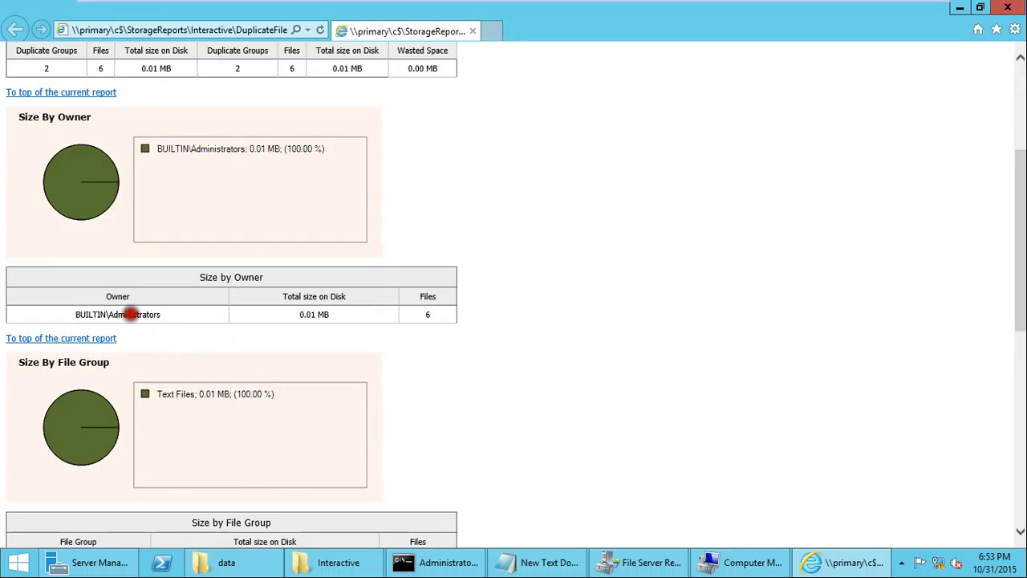
double_click(131, 314)
scroll(186, 362, "down", 3)
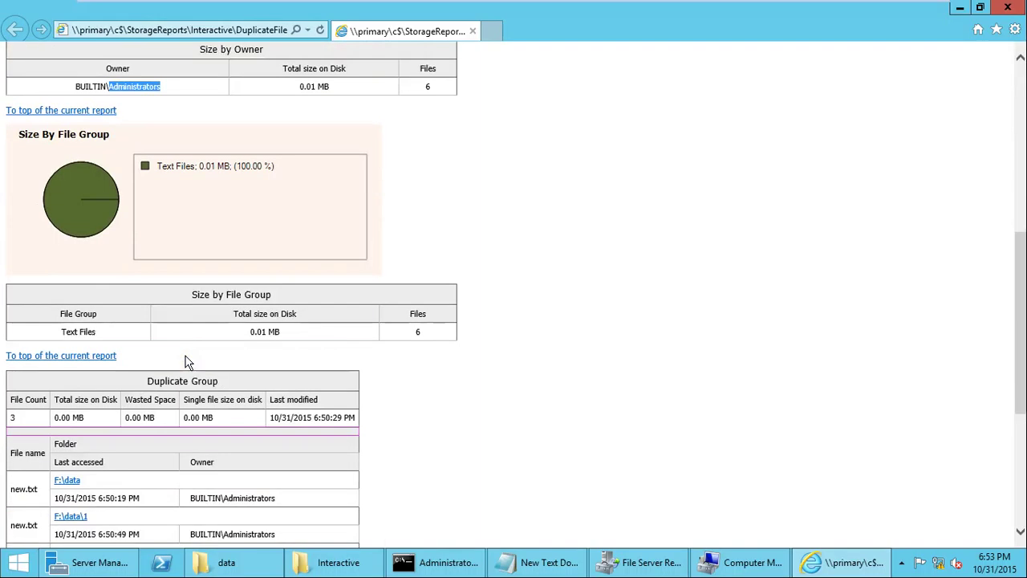
Examine the report's duplicate groups for new.txt and new1.txt, including folders and owners, and close the report.
scroll(186, 362, "down", 3)
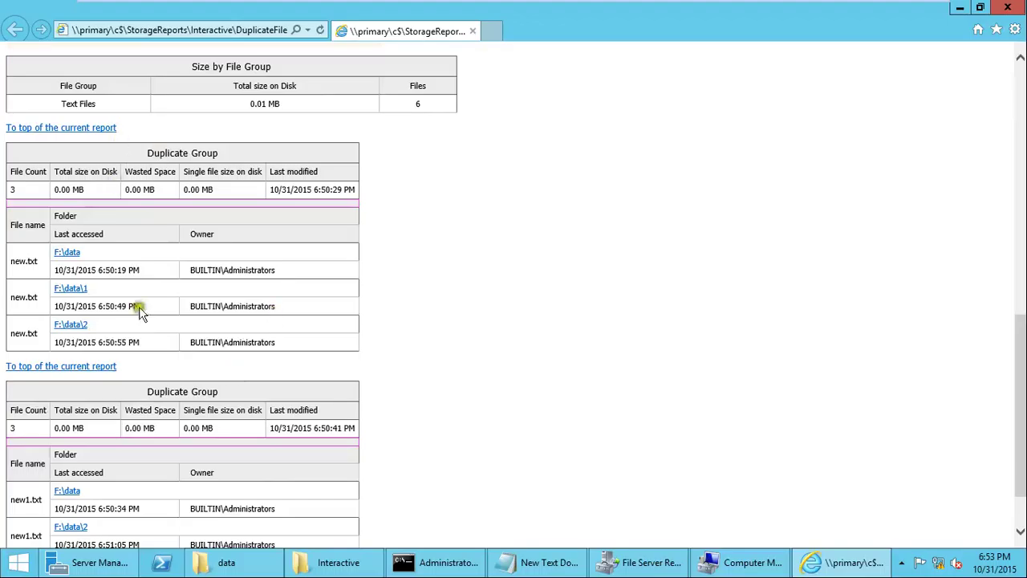
left_click(21, 200)
double_click(18, 261)
double_click(245, 268)
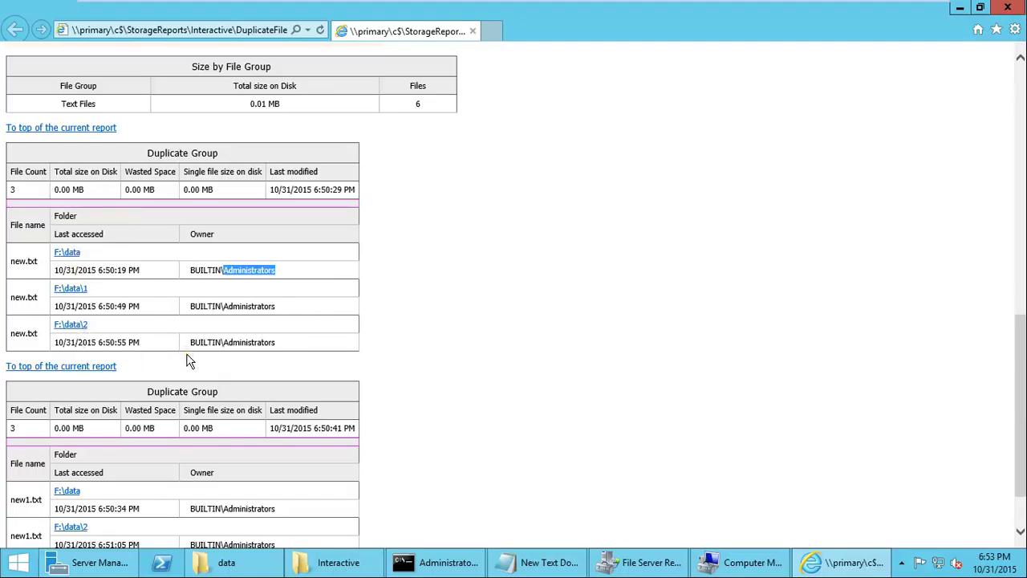
scroll(188, 358, "down", 1)
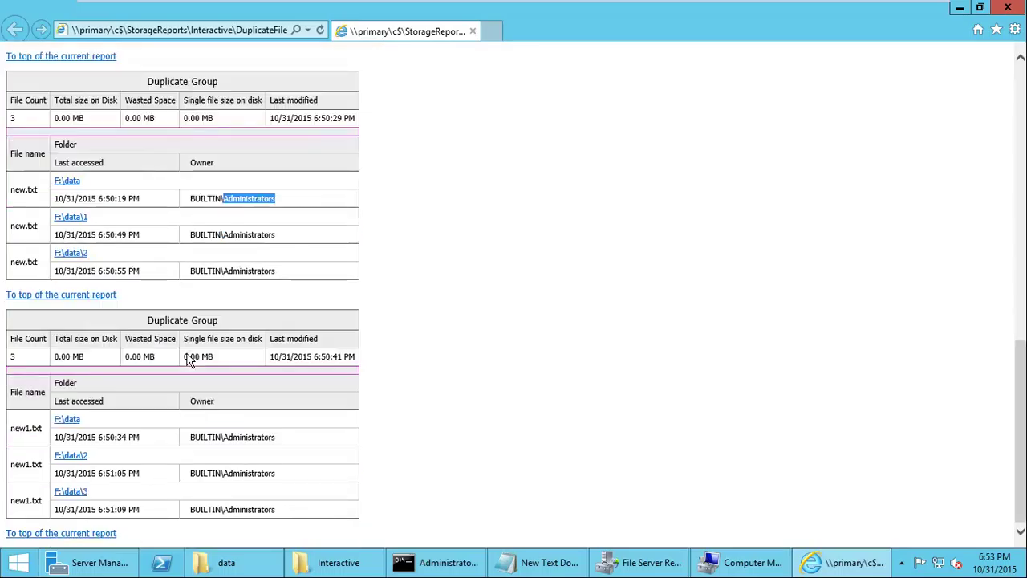
left_click(36, 428)
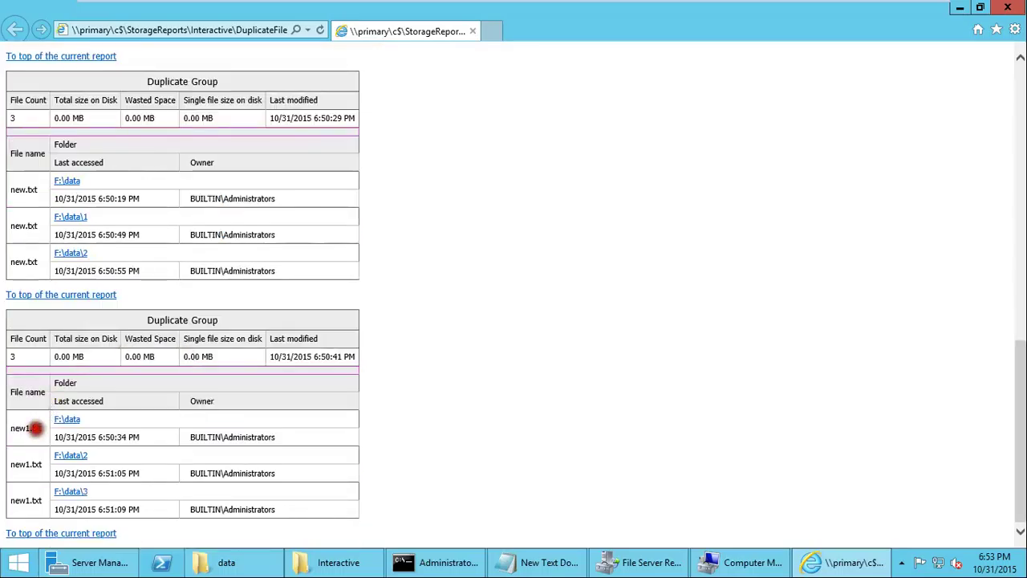
left_click(15, 427)
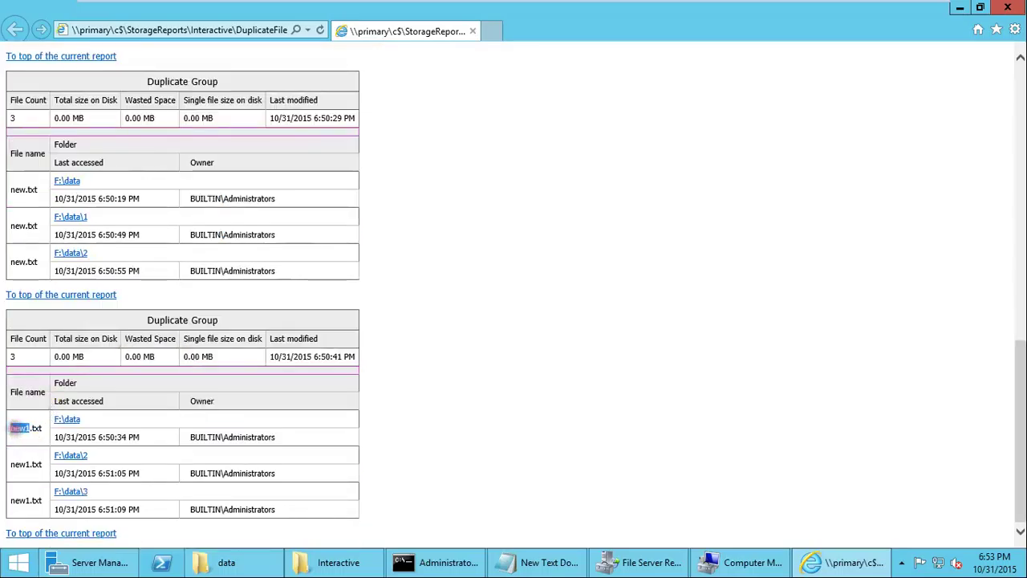
left_click_drag(15, 427, 31, 429)
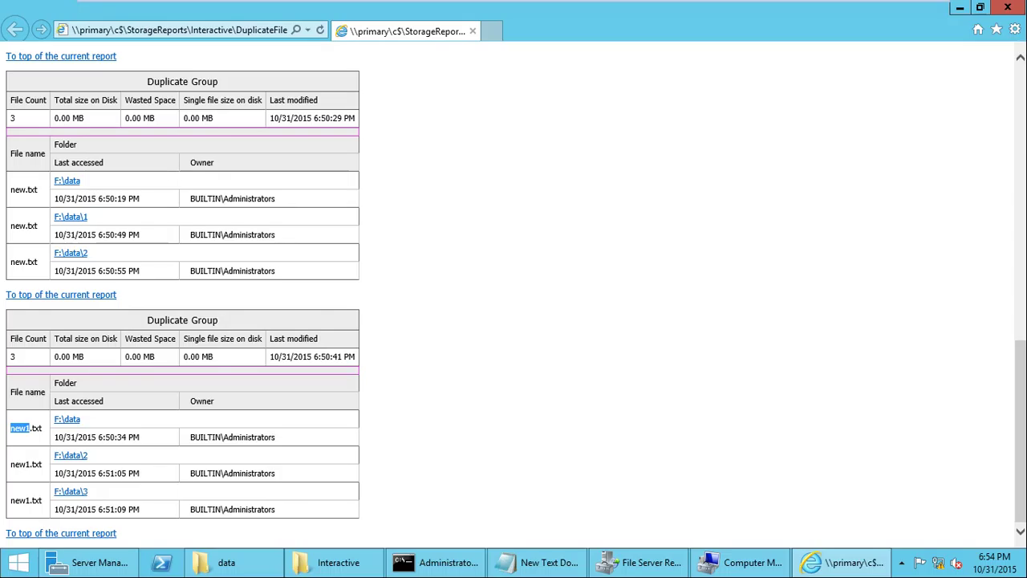
left_click(1009, 7)
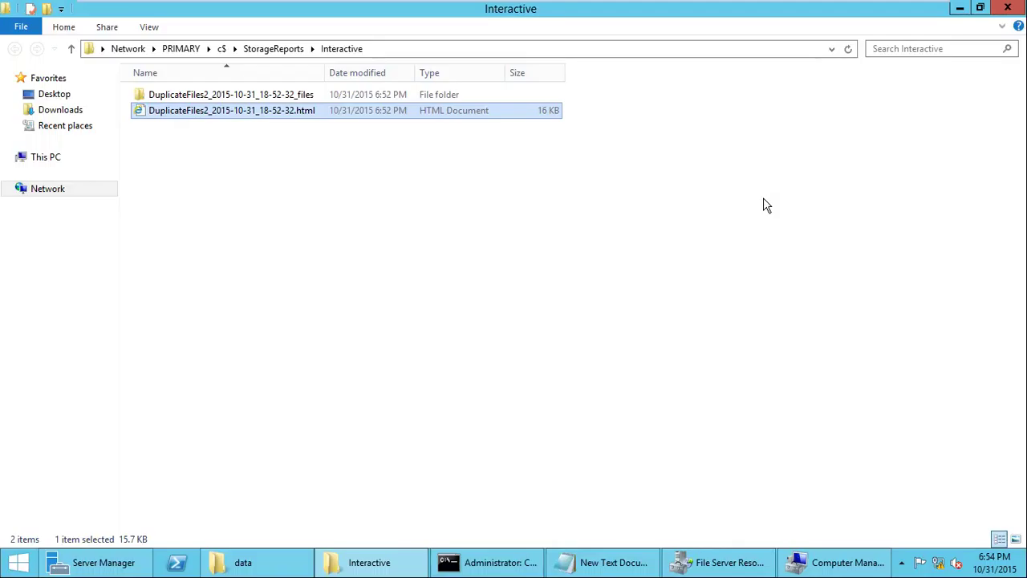
Go up to the StorageReports folder and look at its Interactive and Scheduled subfolders.
left_click(269, 49)
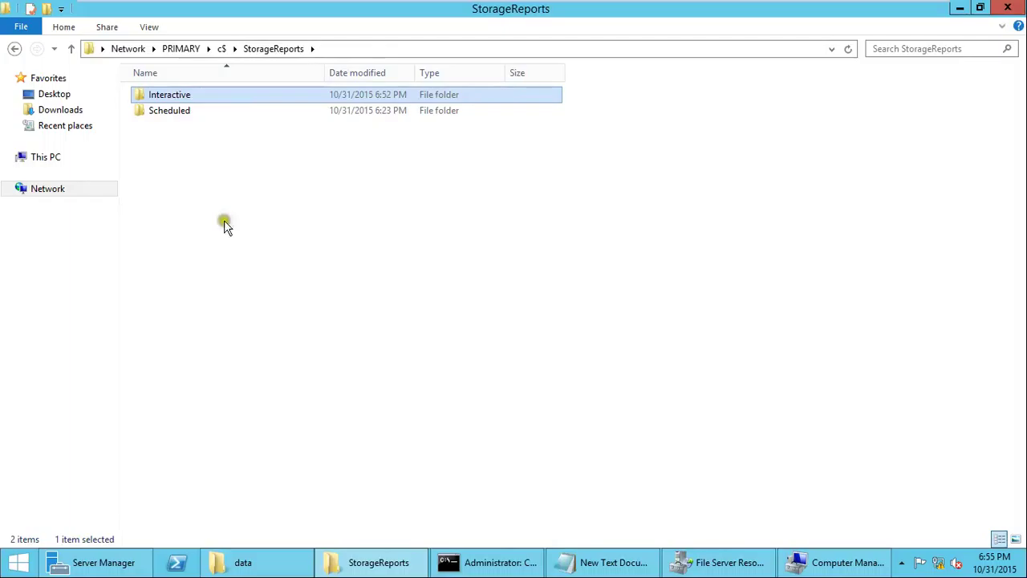
left_click(171, 110)
left_click(428, 451)
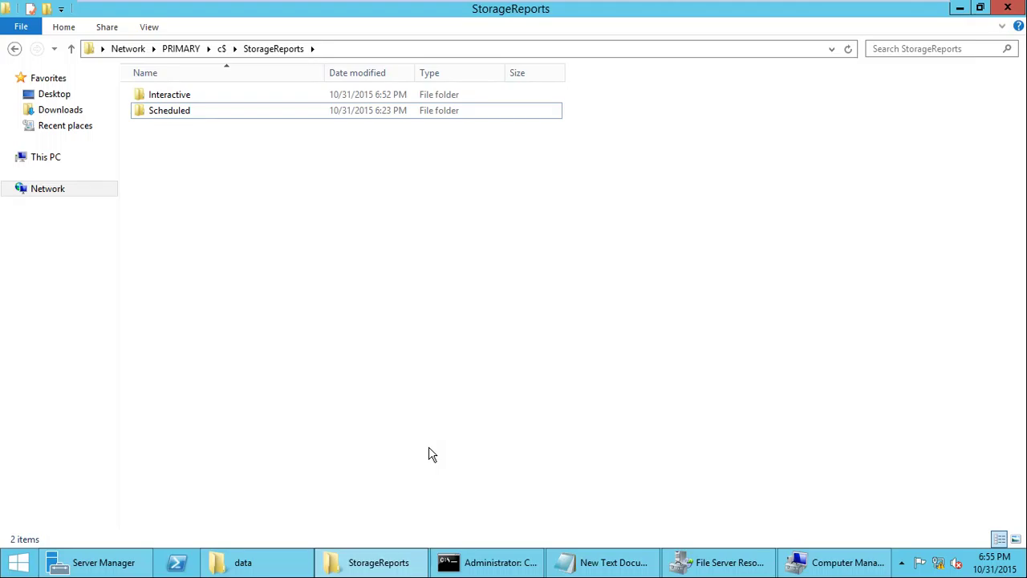
Switch to File Server Resource Manager and delete the existing file screen on F:\data.
left_click(390, 564)
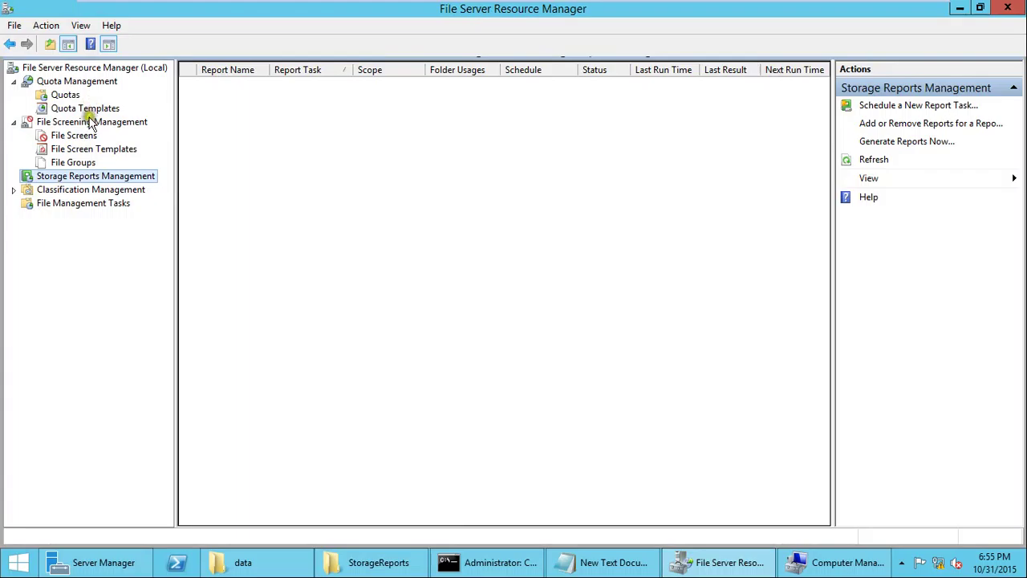
left_click(68, 137)
right_click(296, 207)
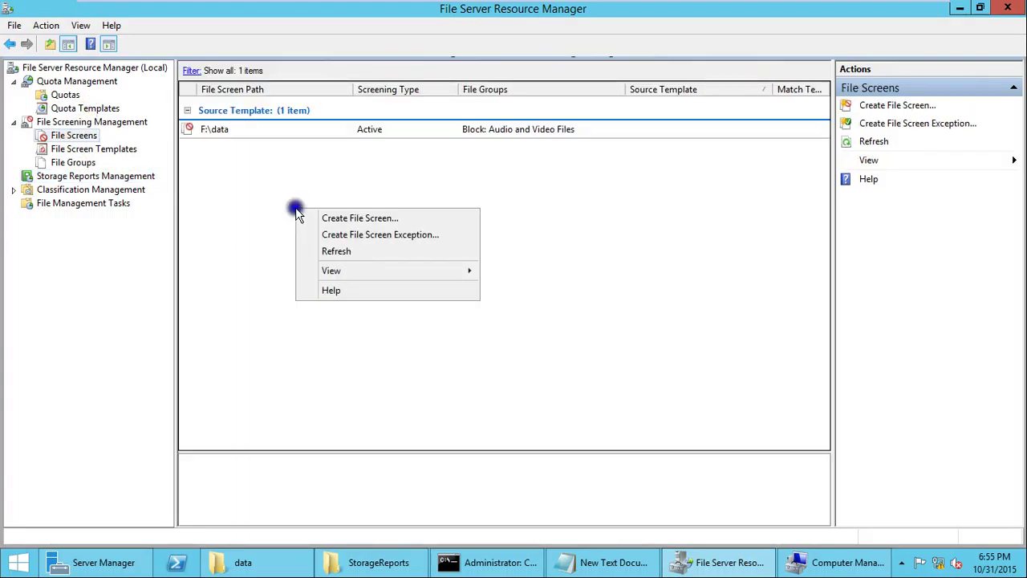
left_click(248, 127)
right_click(248, 128)
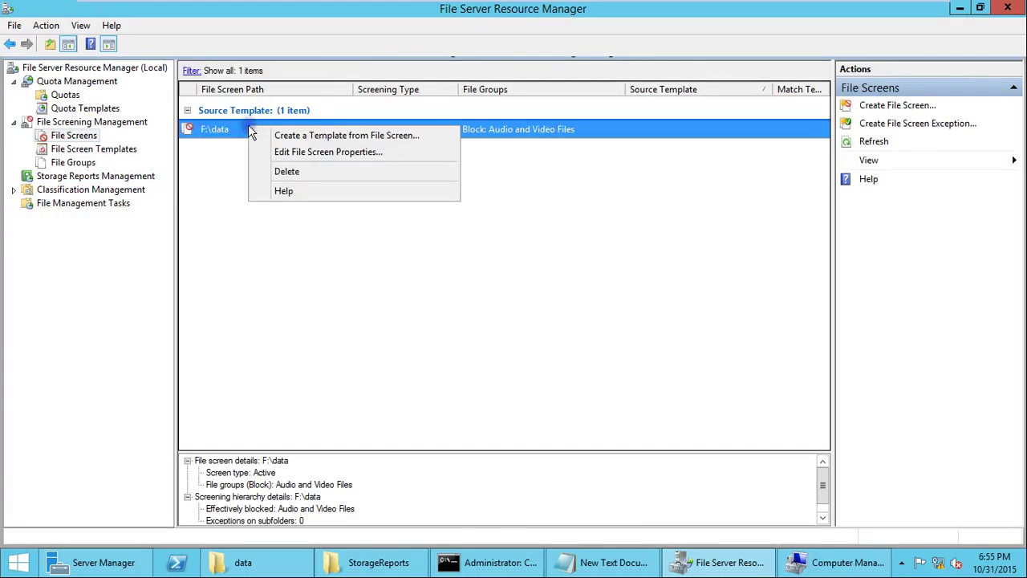
left_click(328, 174)
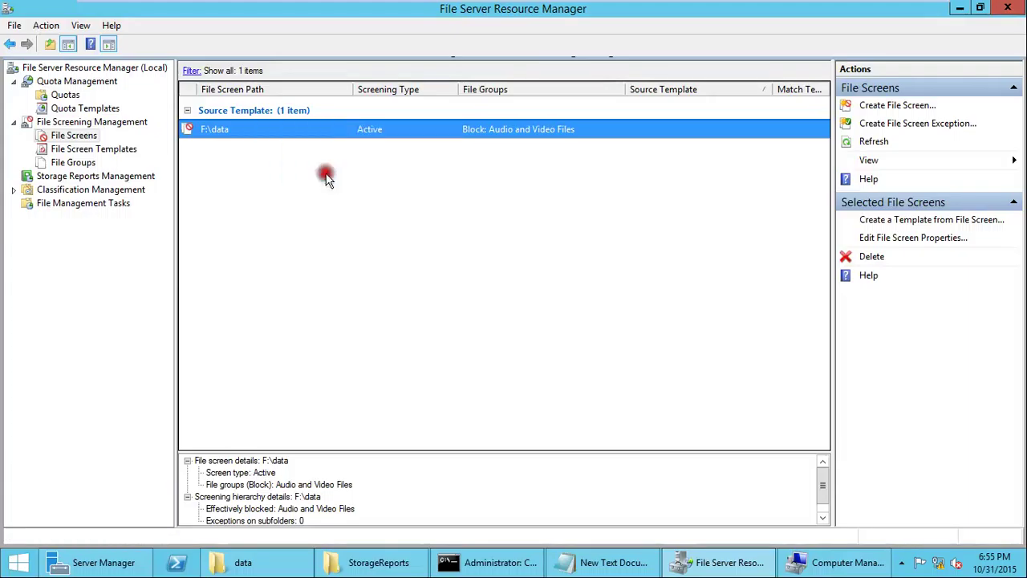
left_click(535, 330)
Start a new file screen with F:\data as its path.
right_click(275, 176)
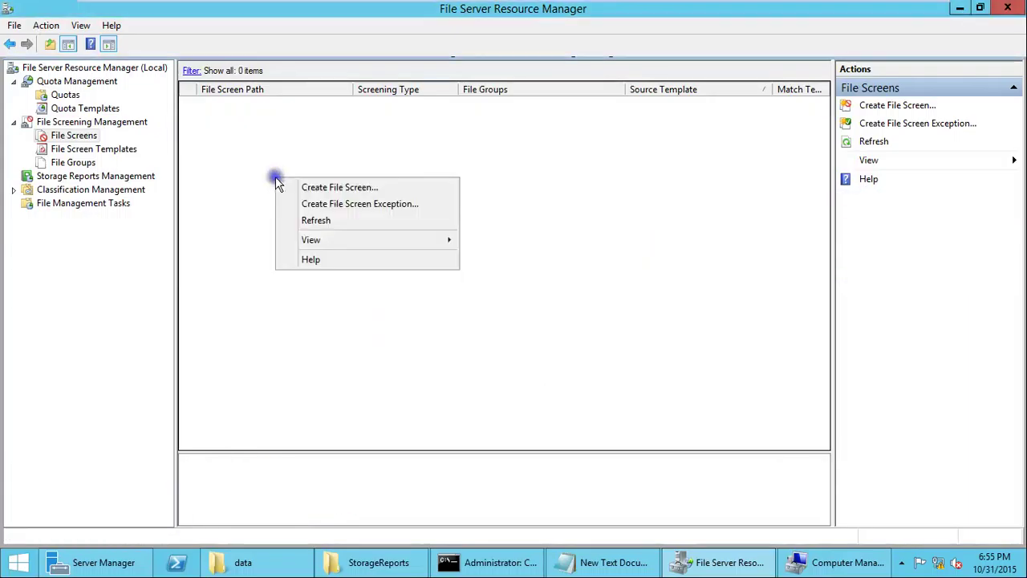
left_click(317, 187)
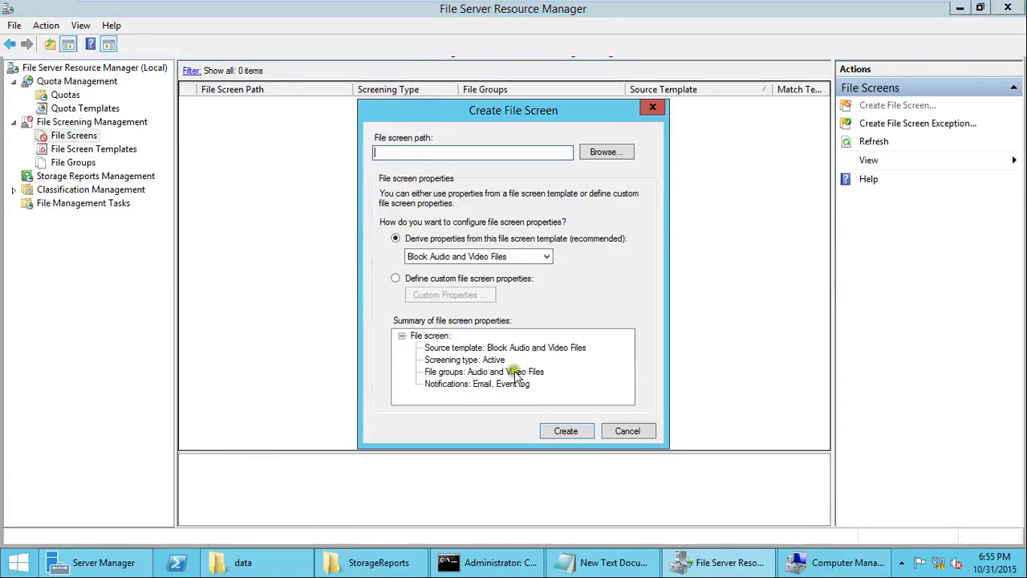
left_click(609, 149)
scroll(613, 332, "down", 1)
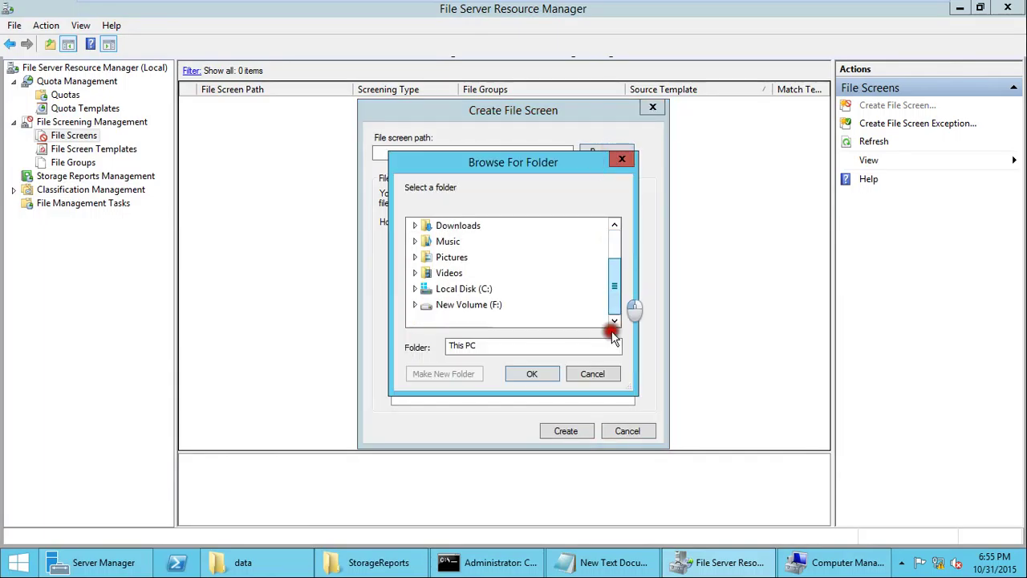
left_click(497, 305)
scroll(613, 313, "down", 1)
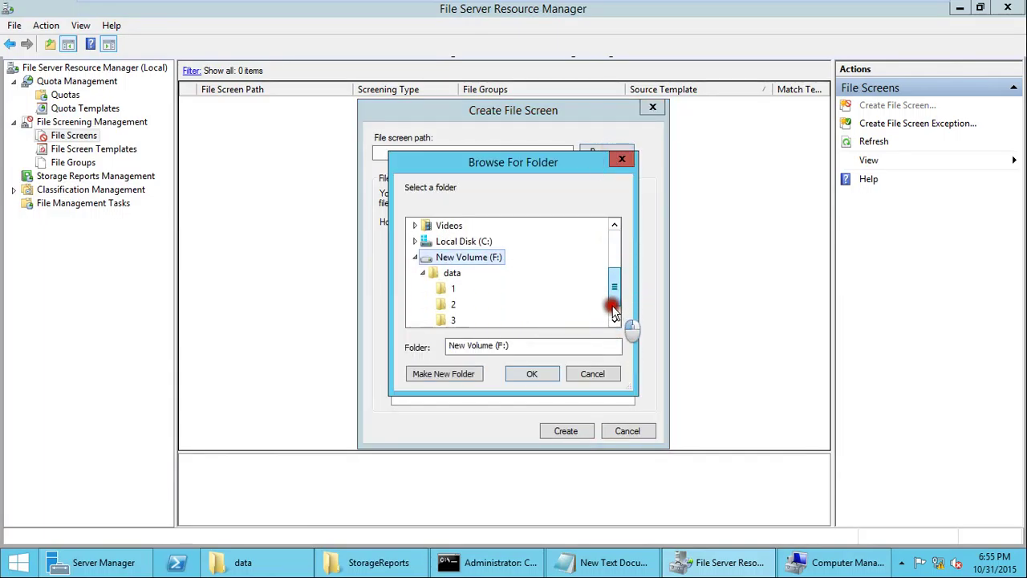
left_click(451, 273)
left_click(531, 374)
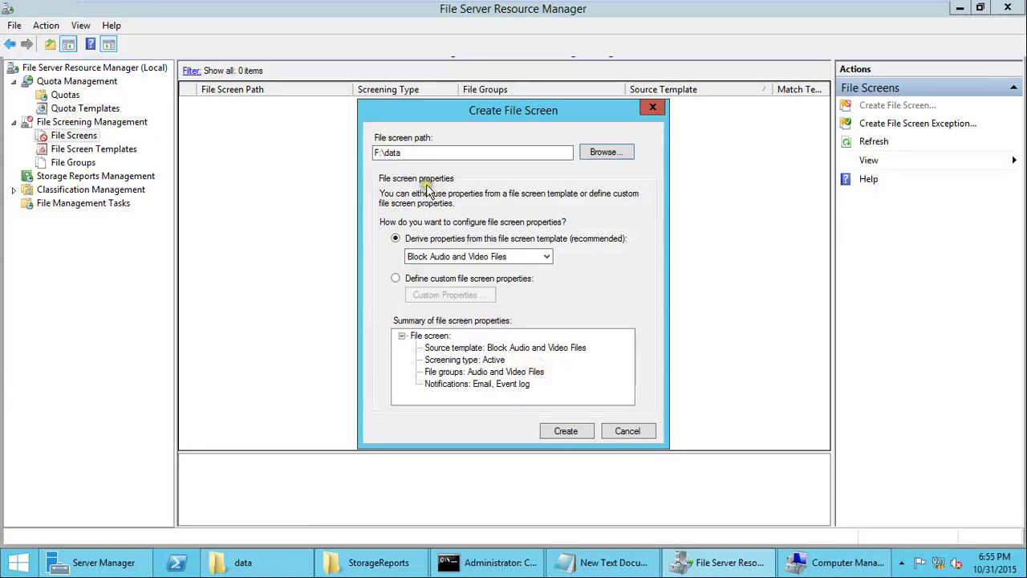
Define custom properties for the file screen, with Audio and Video Files as the blocked file group.
left_click(448, 280)
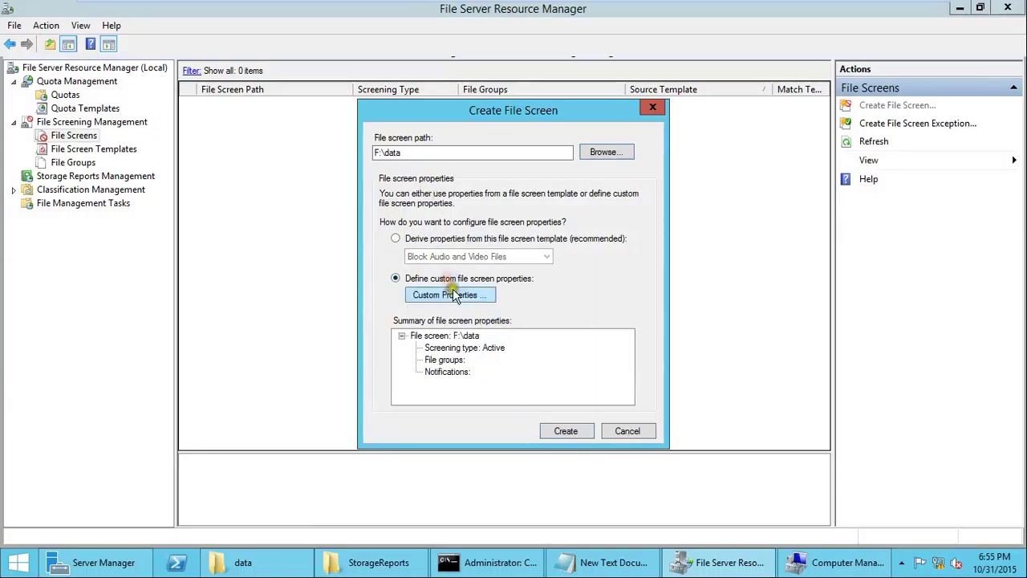
left_click(453, 293)
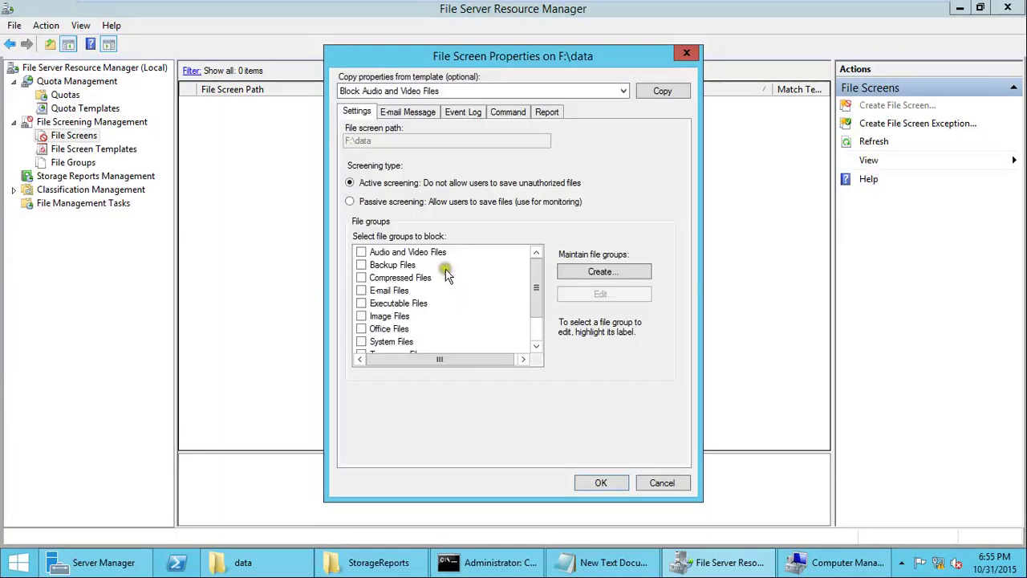
left_click(362, 253)
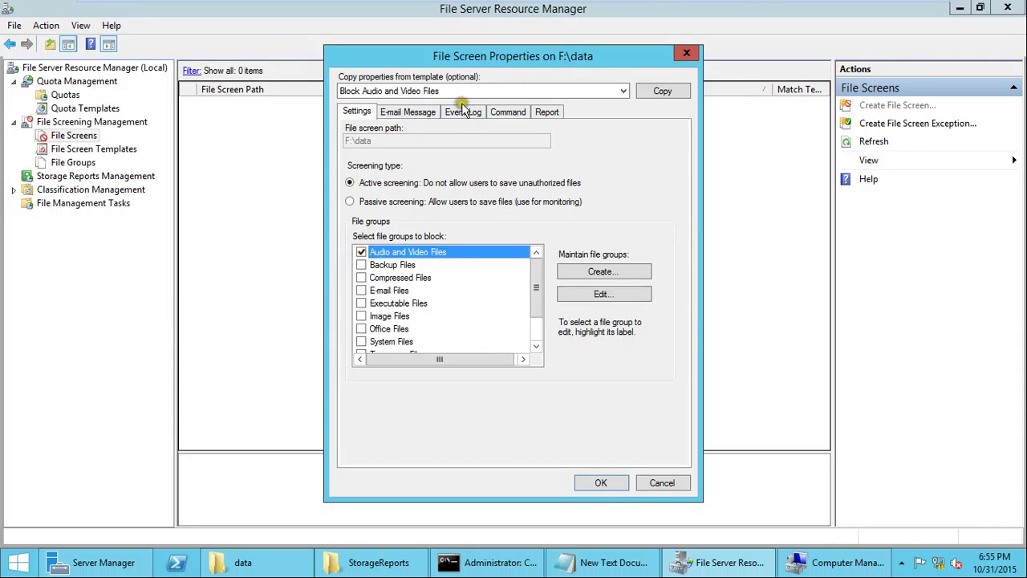
Enable report generation for the file screen and select the File Screening Audit report.
left_click(548, 112)
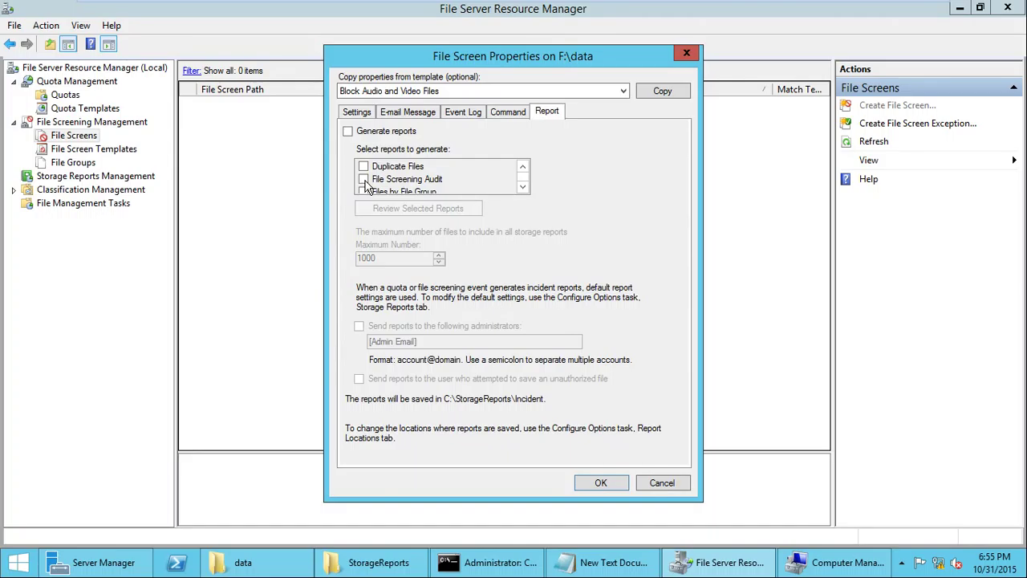
left_click(365, 180)
left_click(346, 132)
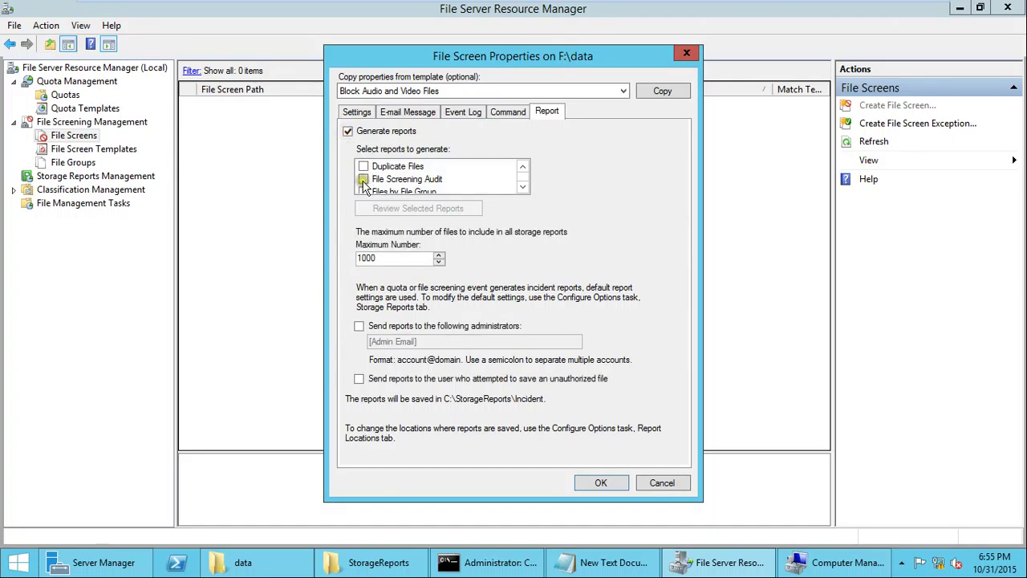
left_click(364, 181)
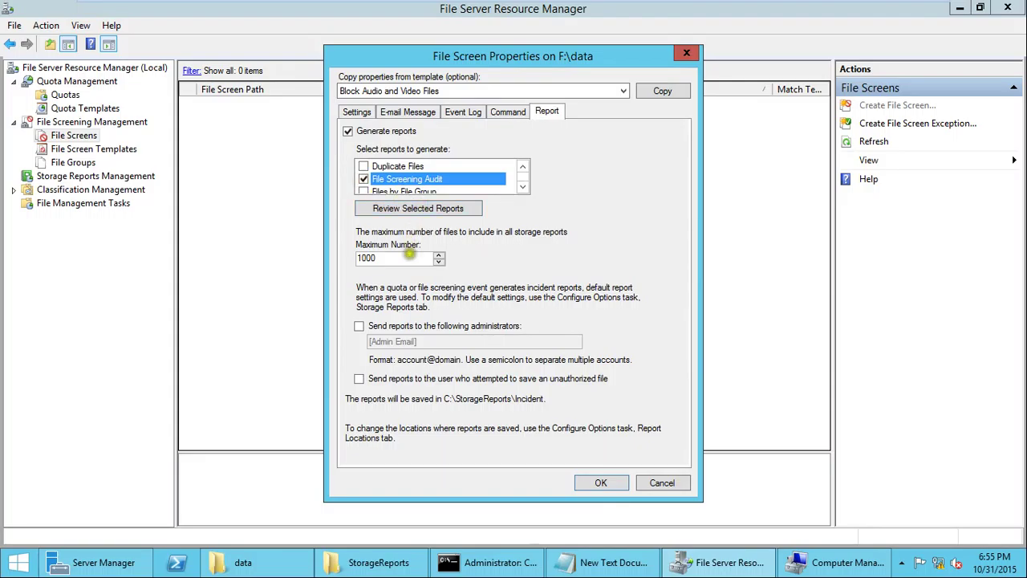
Review the File Screening Audit report's parameters for minimum event age and events by users, and close the review.
left_click(429, 210)
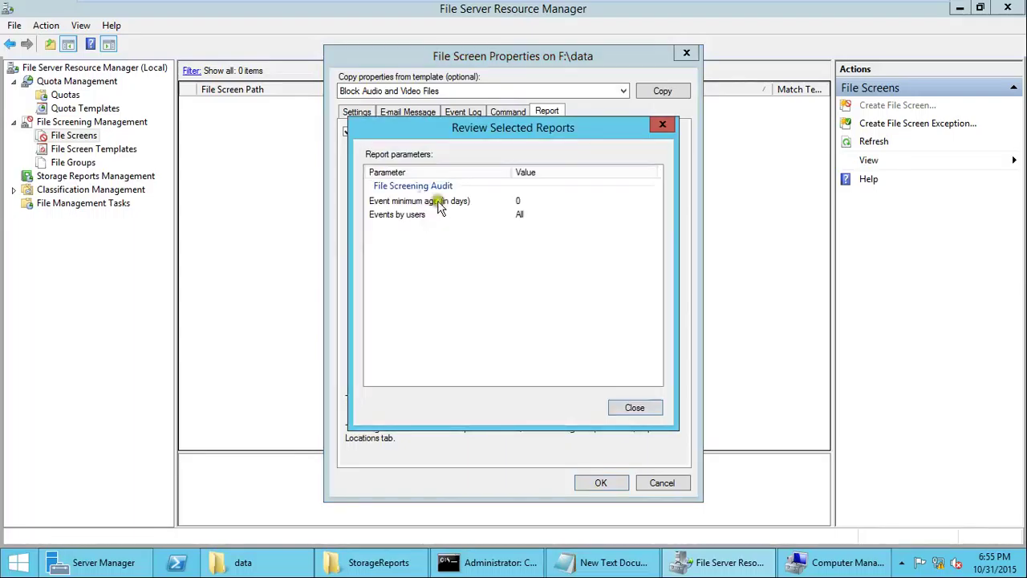
left_click(425, 202)
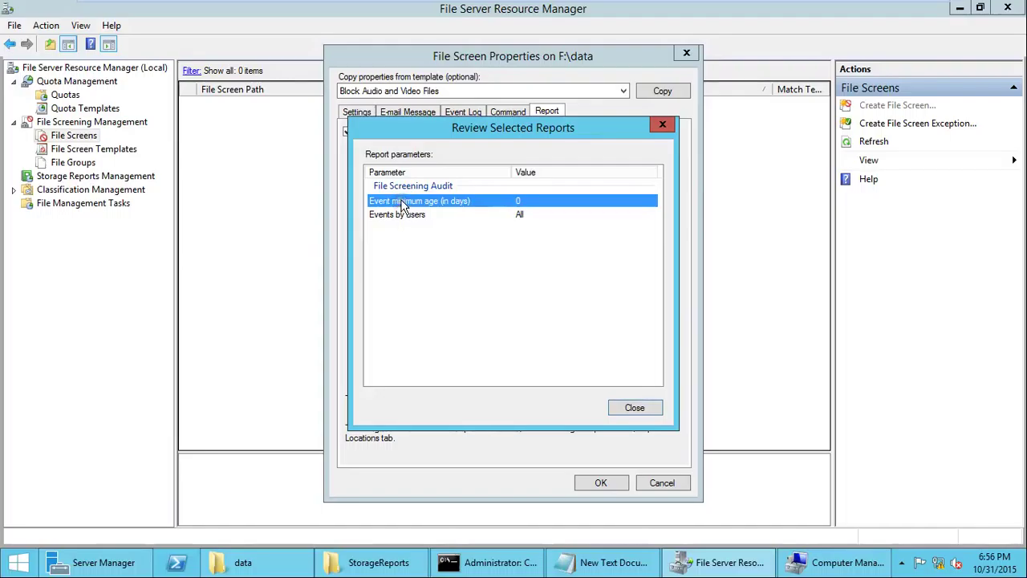
left_click(481, 205)
left_click(408, 217)
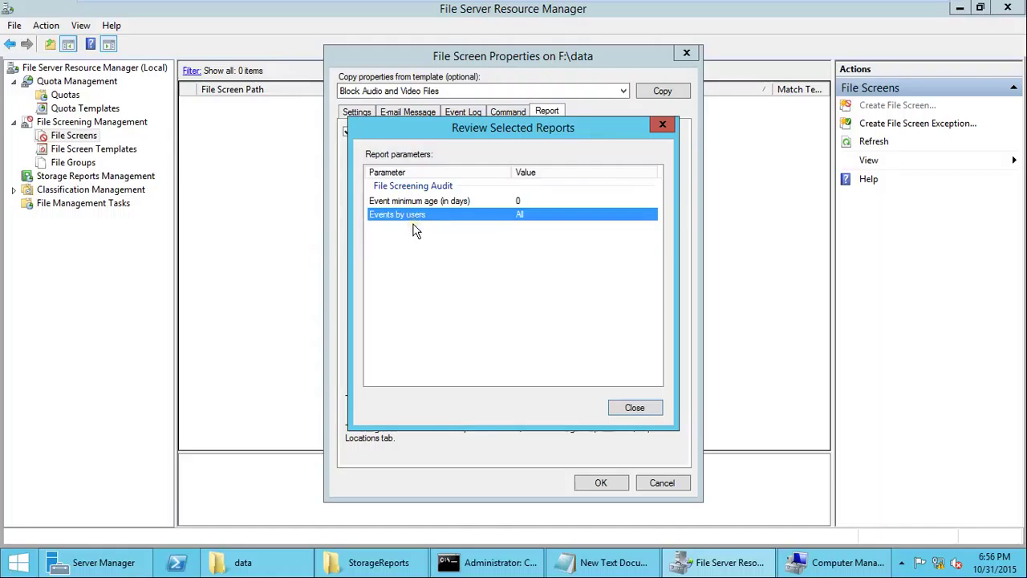
left_click(518, 200)
left_click(525, 214)
left_click(514, 201)
left_click(525, 215)
left_click(652, 409)
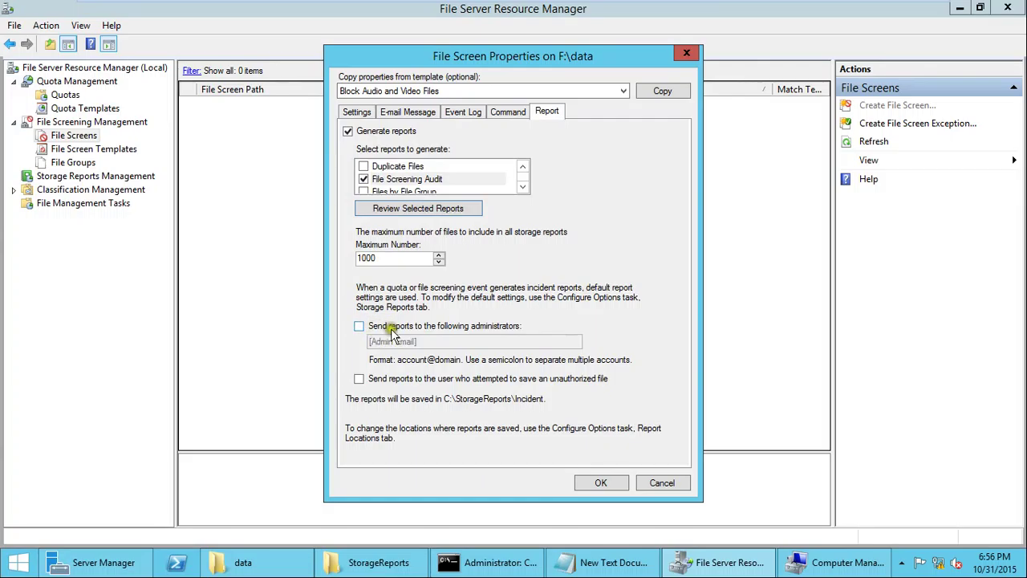
Accept the custom properties and create the file screen on F:\data without saving a template.
left_click(626, 481)
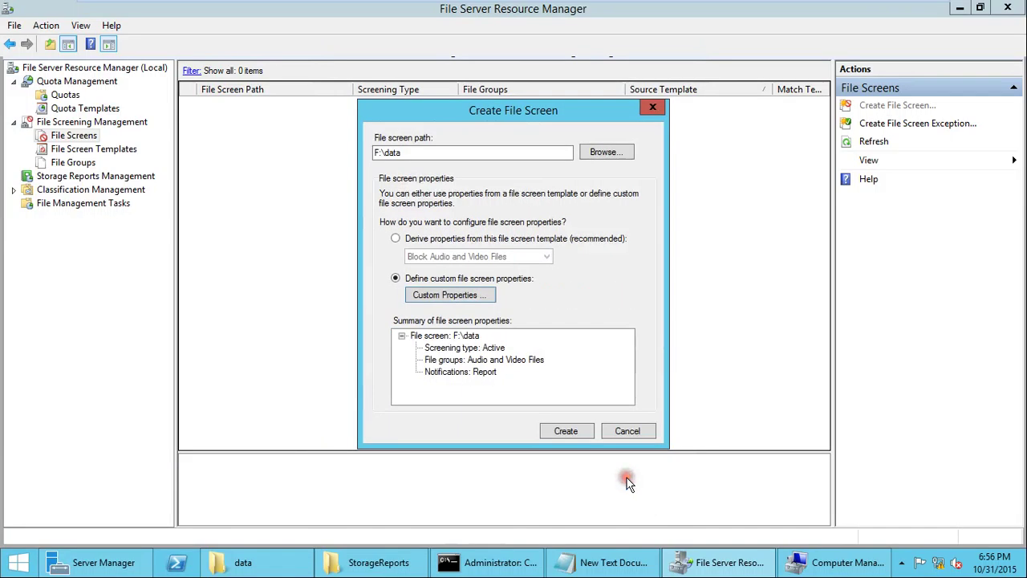
left_click(576, 432)
left_click(115, 301)
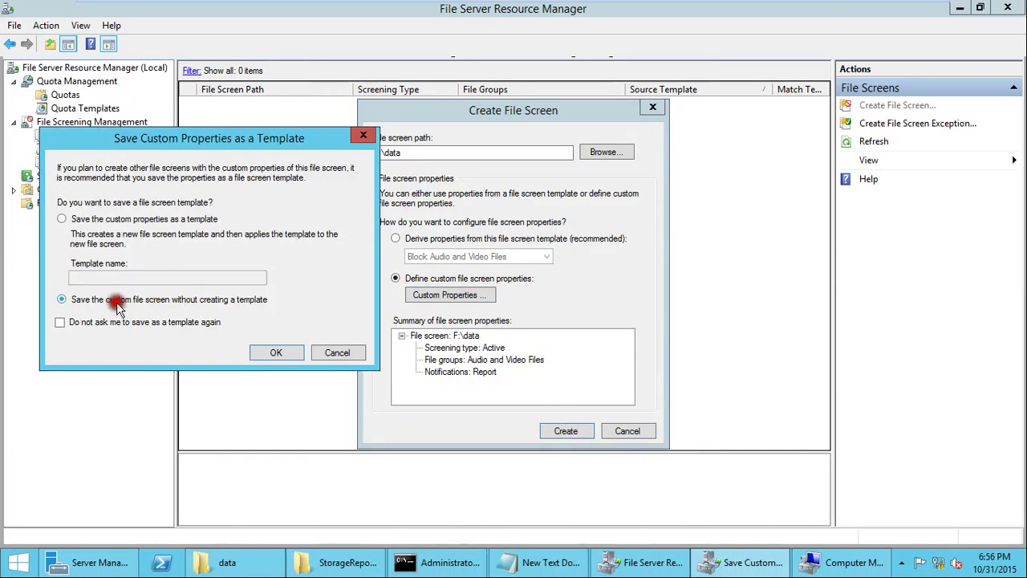
left_click(273, 353)
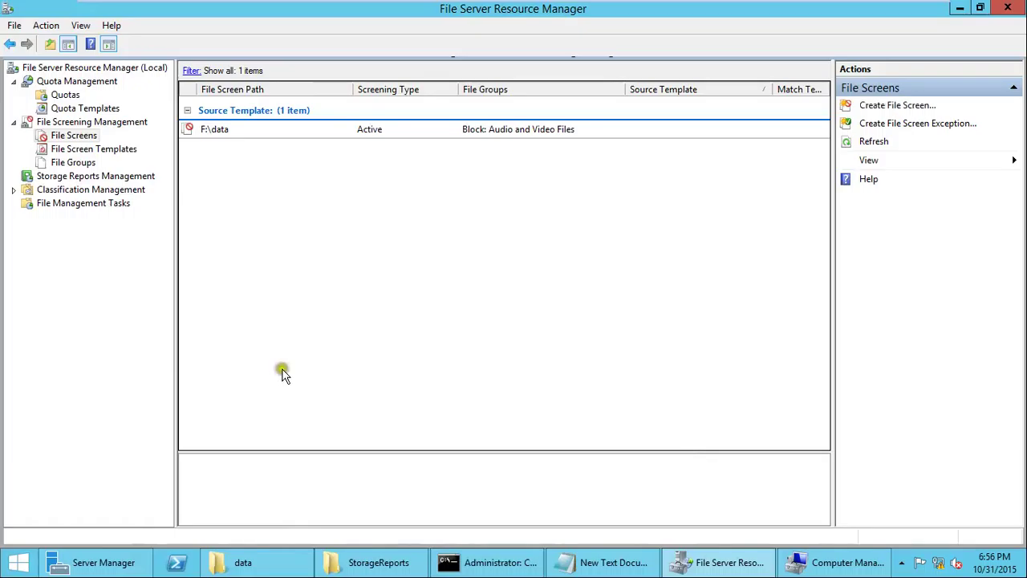
Look at the report settings of the F:\data file screen and close its properties without changes.
double_click(215, 136)
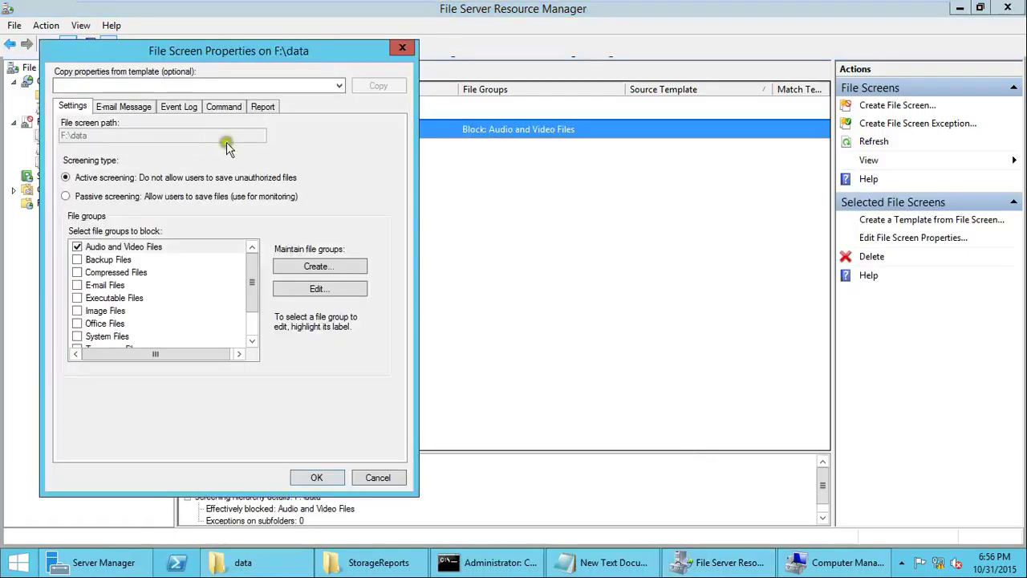
left_click_drag(297, 53, 441, 54)
left_click(417, 112)
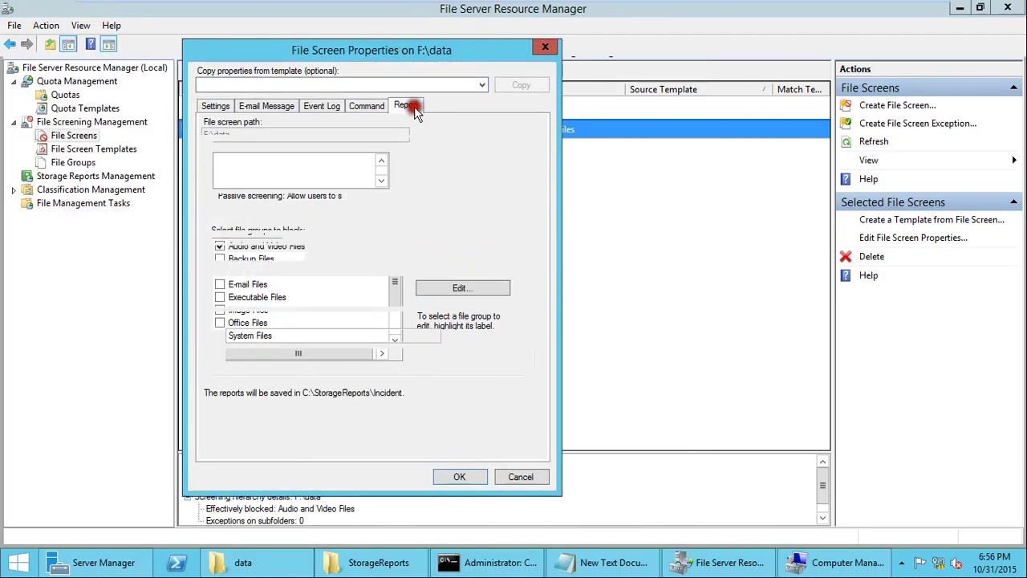
left_click(517, 476)
Switch to the F:\data folder and take the PDC virtual machine out of full screen, alongside the host's Yanni music folder.
mouse_move(782, 6)
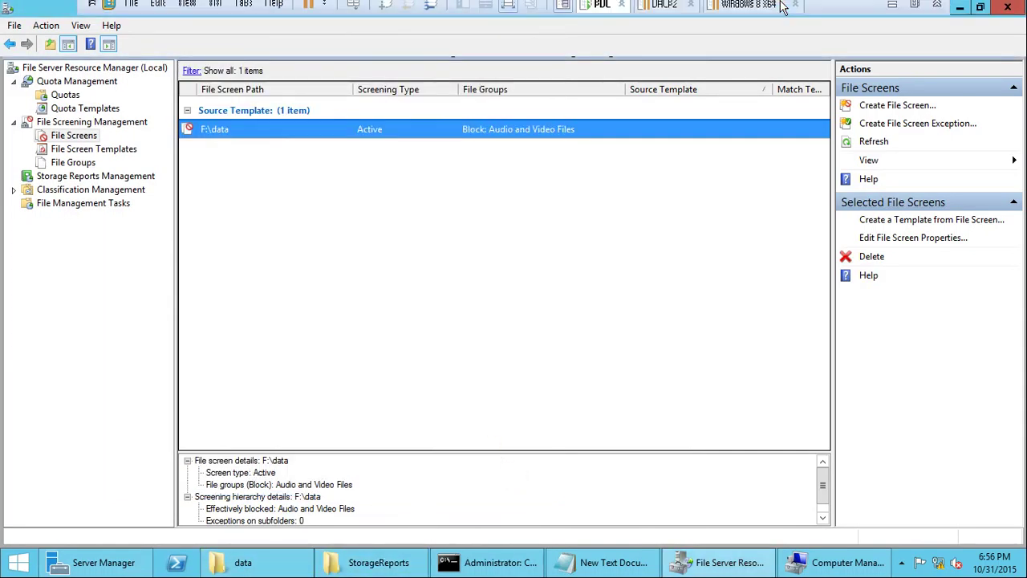
left_click(237, 570)
mouse_move(773, 6)
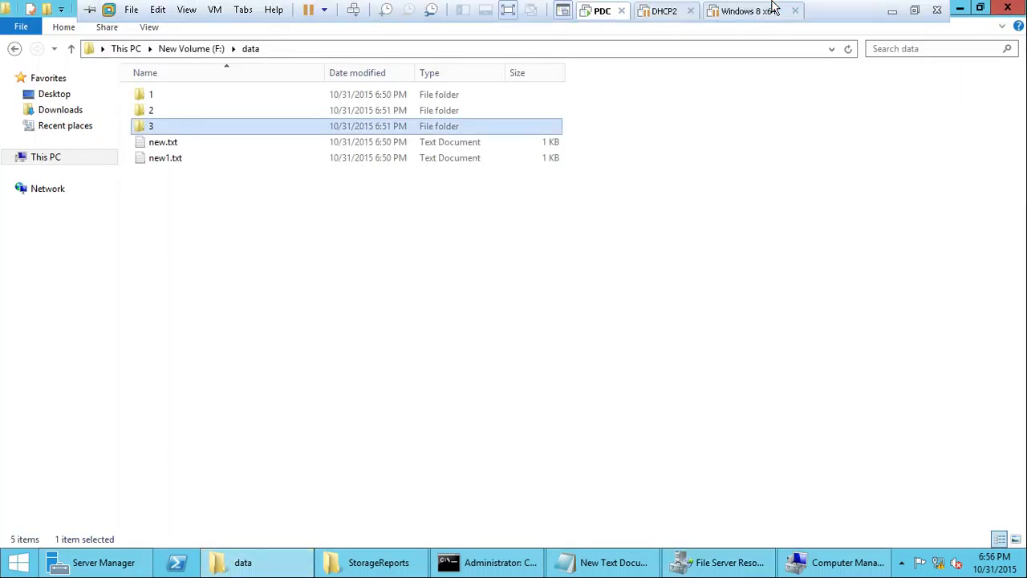
left_click(922, 16)
left_click(178, 204)
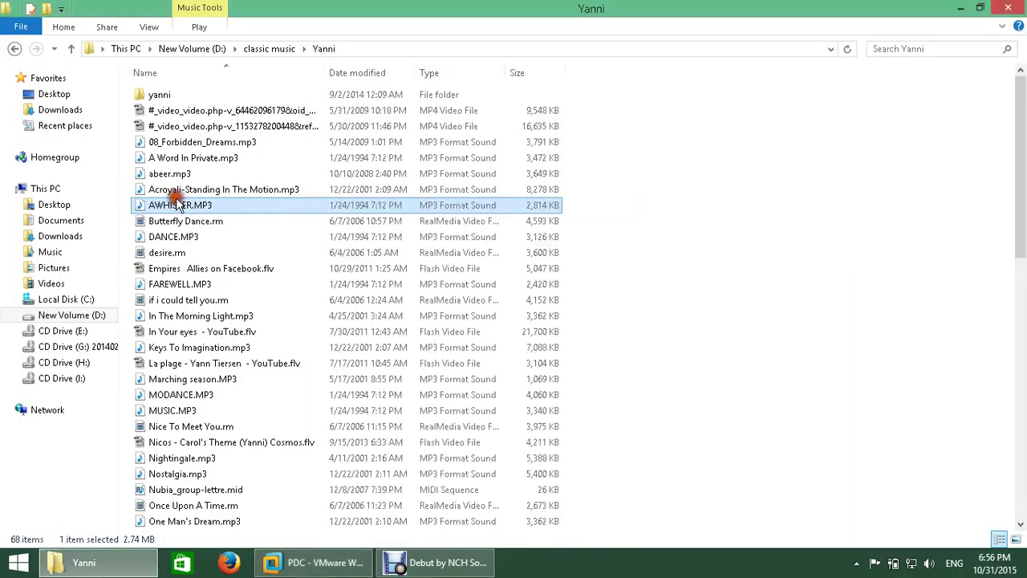
key("alt+Tab")
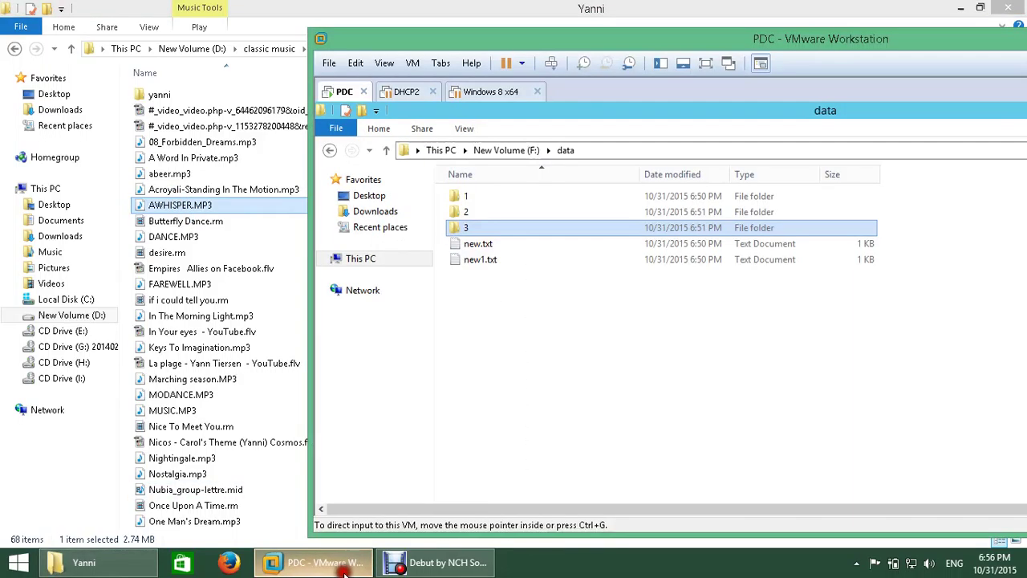
Try to copy Acroyali-Standing In The Motion.mp3 from the host's Yanni folder into F:\data to test the file screen.
left_click(171, 193)
key("alt+Tab")
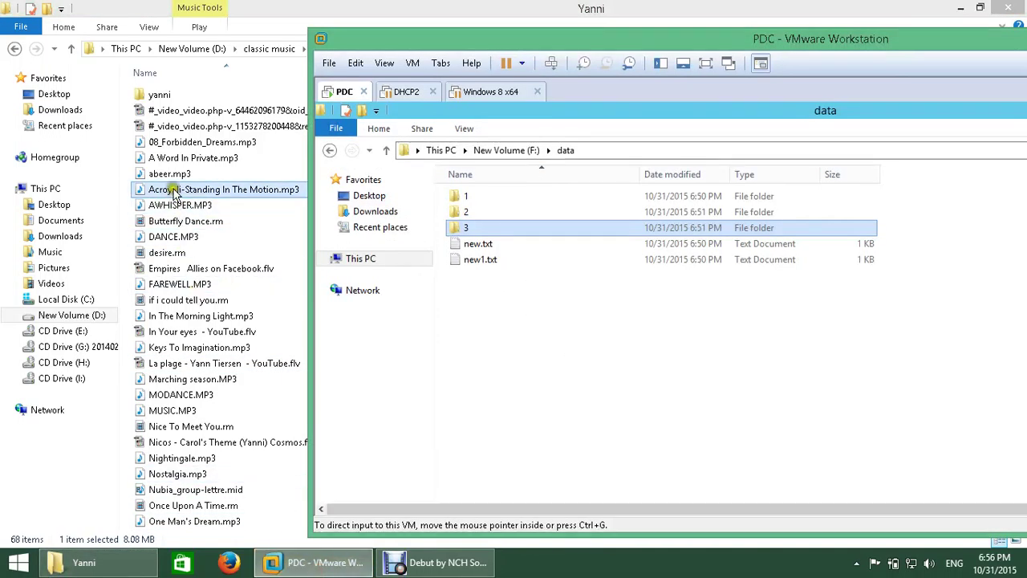
left_click_drag(175, 192, 585, 311)
left_click(957, 282)
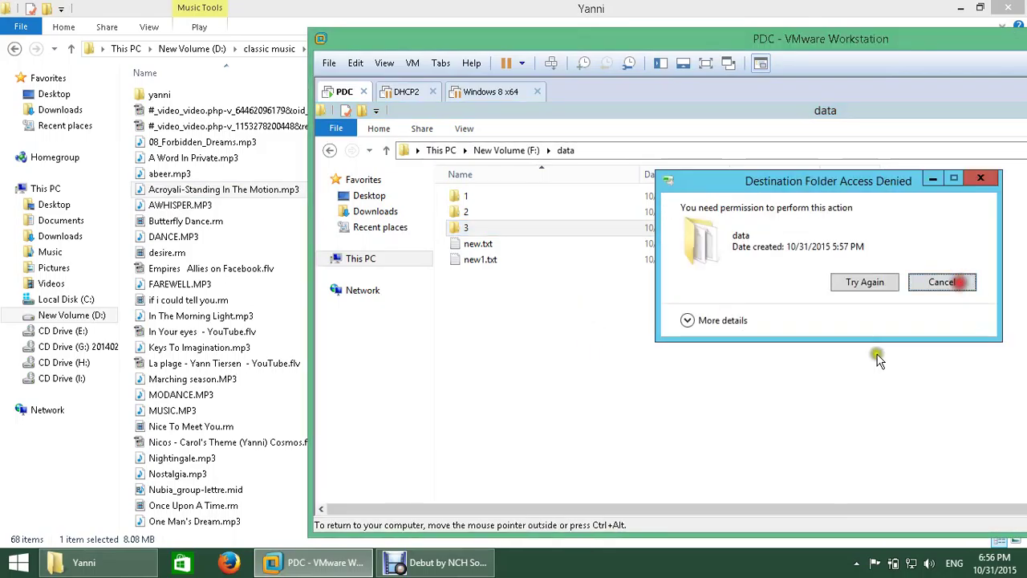
left_click(751, 398)
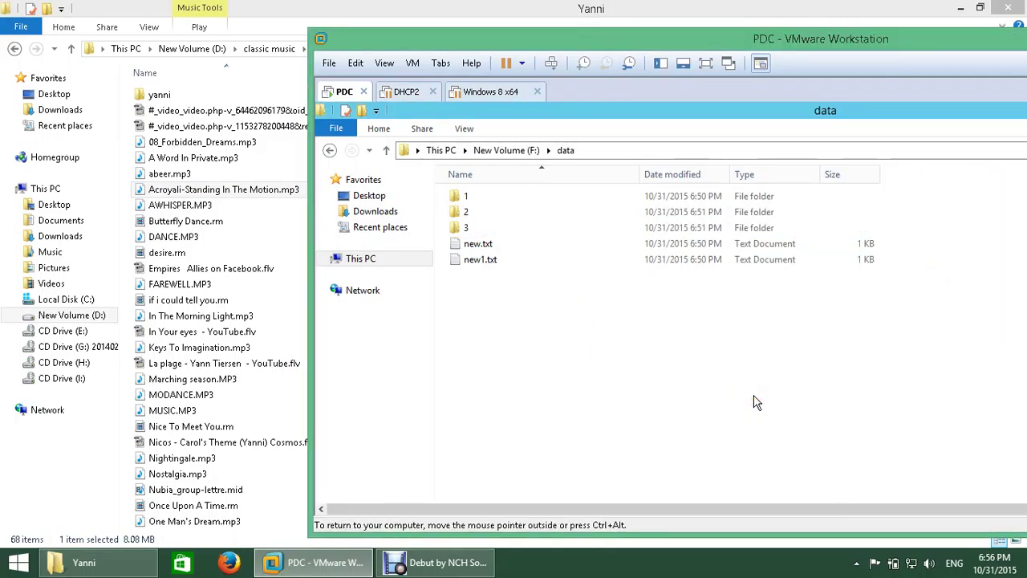
Return the virtual machine to full screen and refresh the StorageReports folder to check for a new incident report folder.
key("ctrl+alt+Return")
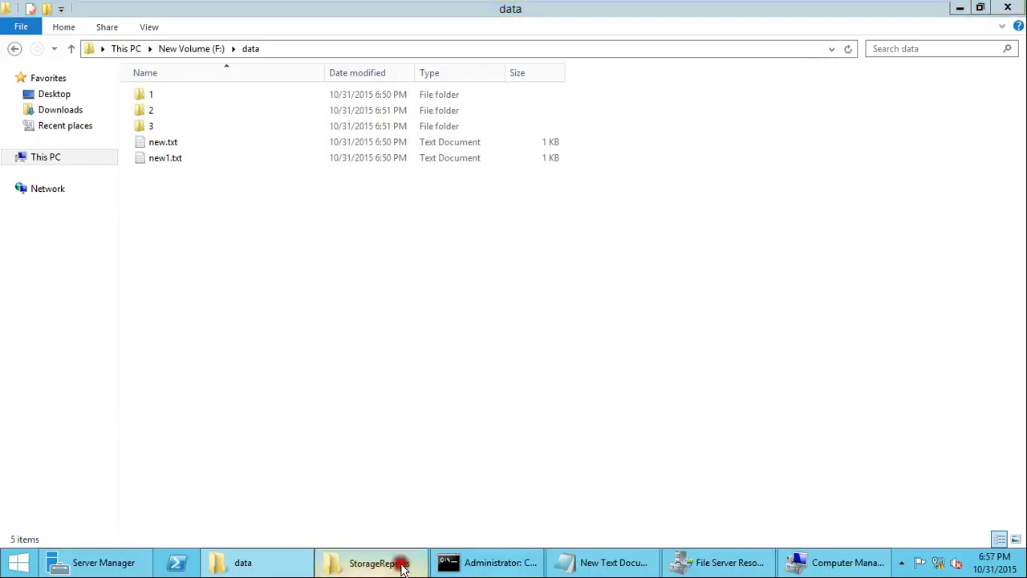
left_click(376, 562)
right_click(279, 233)
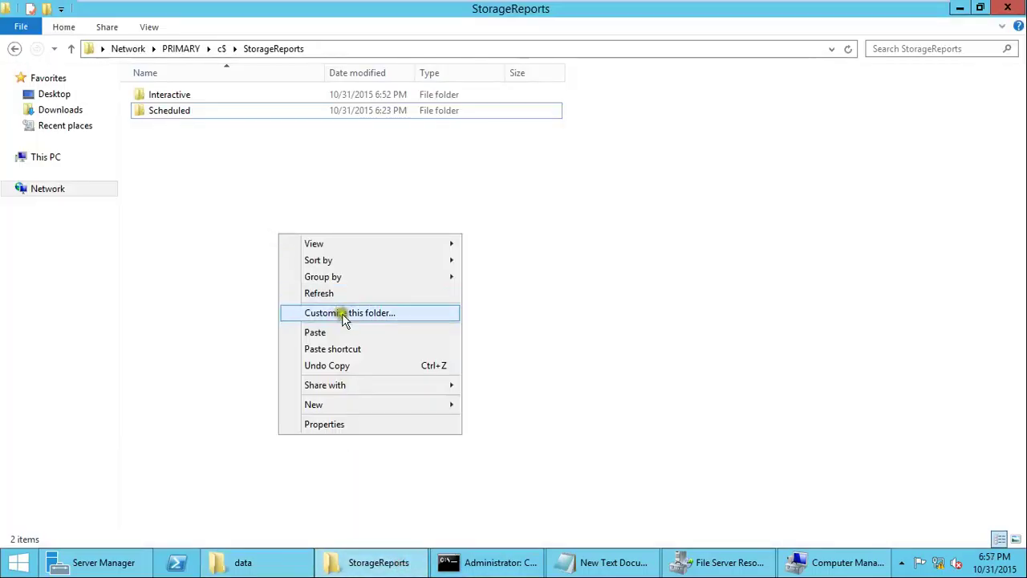
left_click(341, 293)
right_click(340, 289)
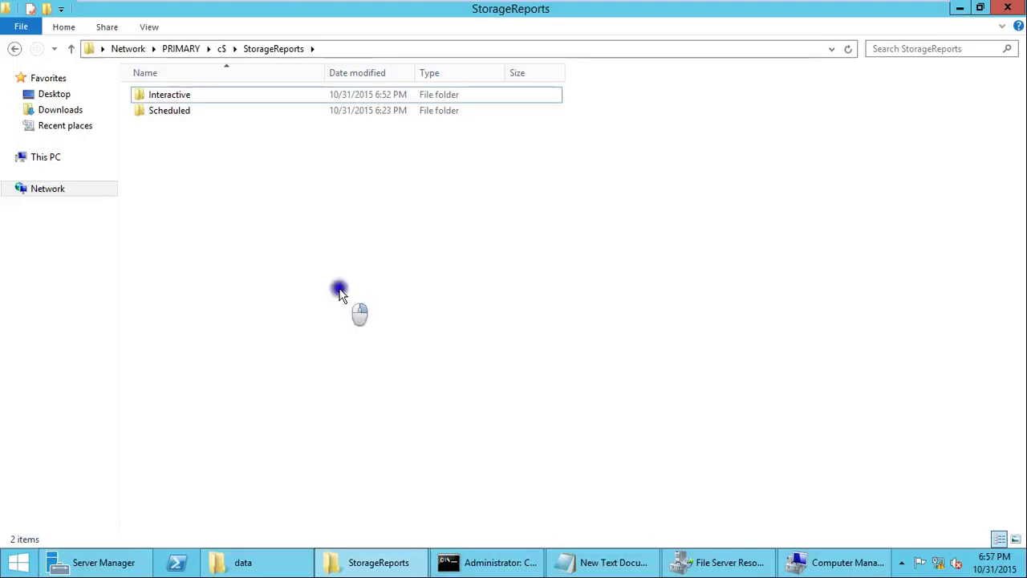
left_click(372, 350)
right_click(257, 239)
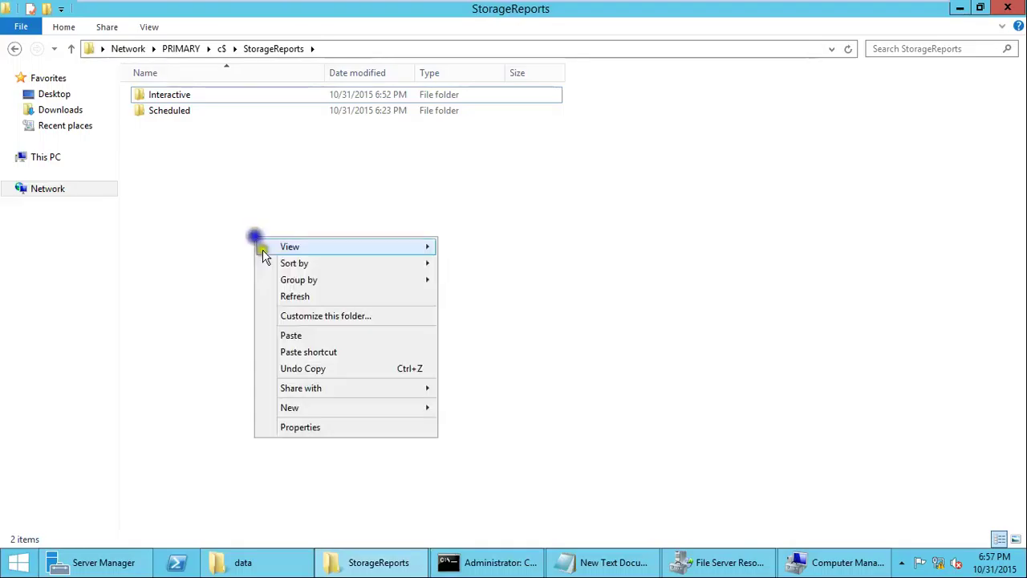
left_click(302, 299)
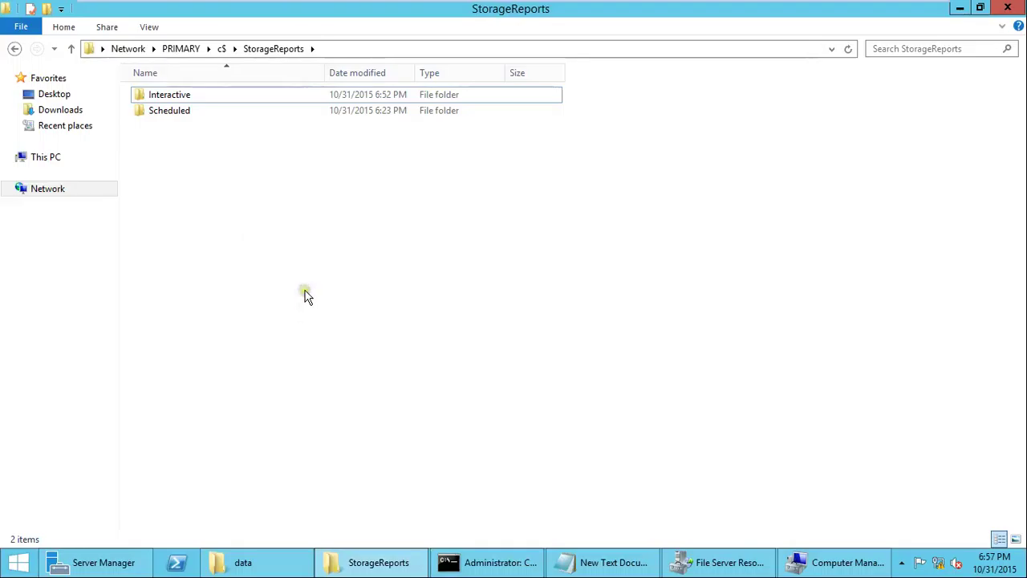
right_click(303, 290)
left_click(345, 352)
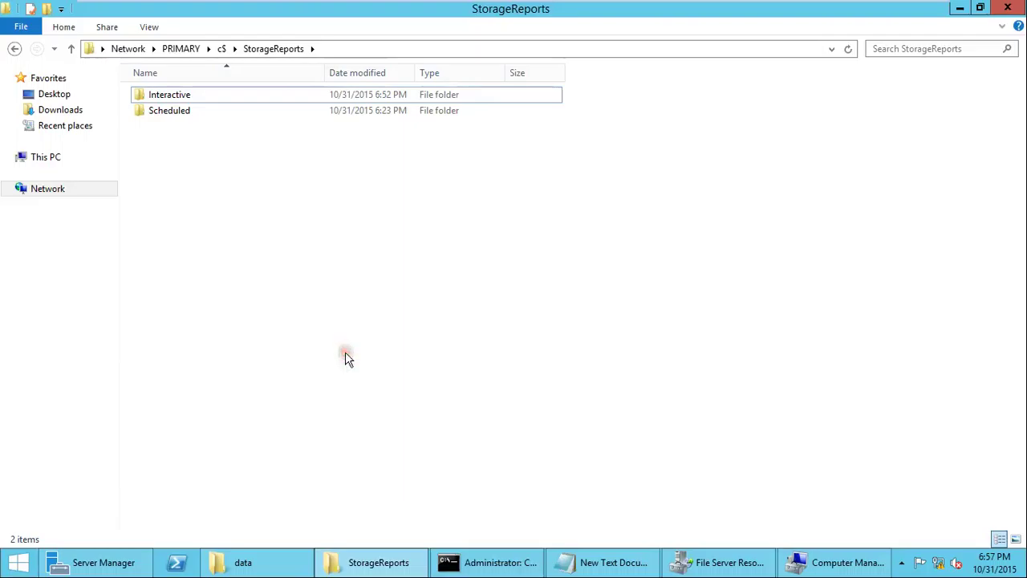
right_click(273, 259)
left_click(317, 317)
Recheck the report settings of the F:\data file screen in File Server Resource Manager and close its properties.
left_click(705, 563)
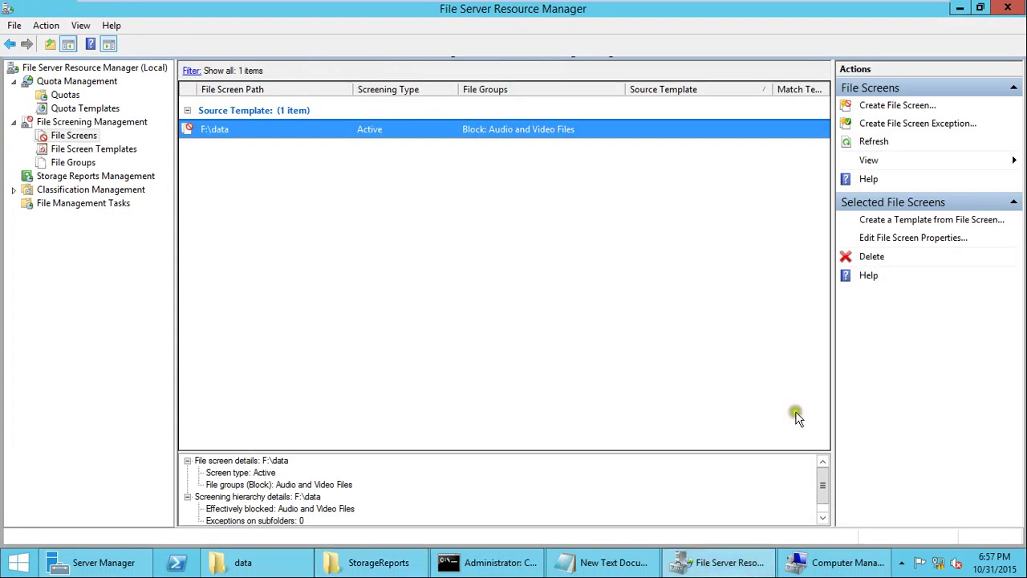
left_click(212, 131)
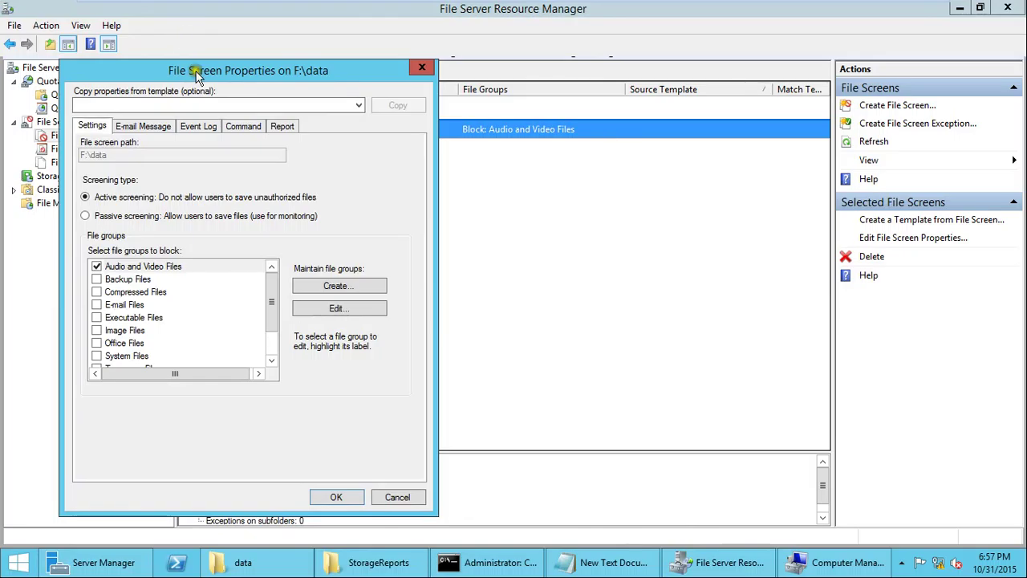
left_click_drag(197, 73, 470, 85)
left_click(556, 140)
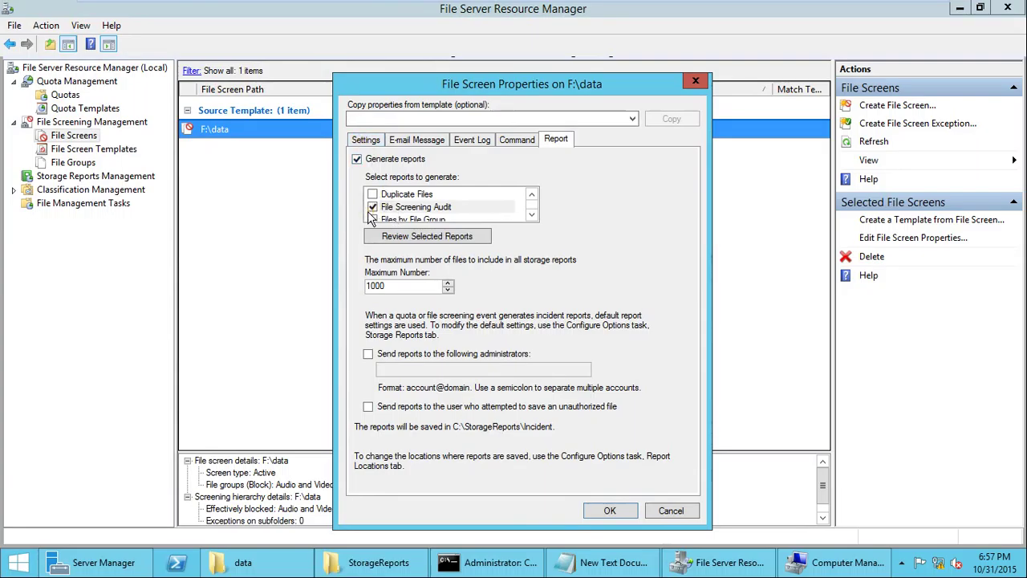
left_click(610, 511)
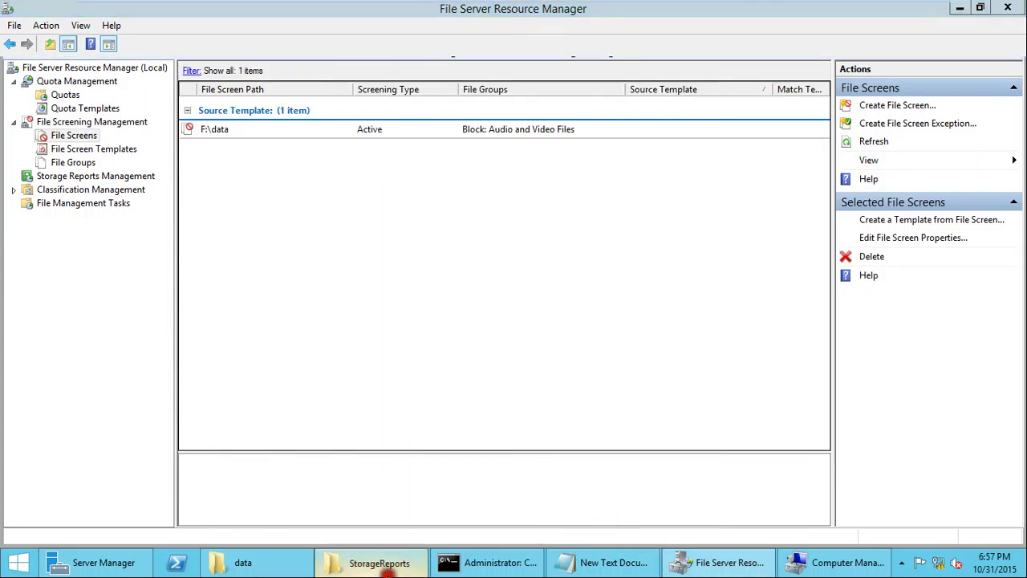
Open the Incident folder inside StorageReports, view the FileScreenAudit3 HTML report, and close it.
left_click(384, 568)
left_click(191, 97)
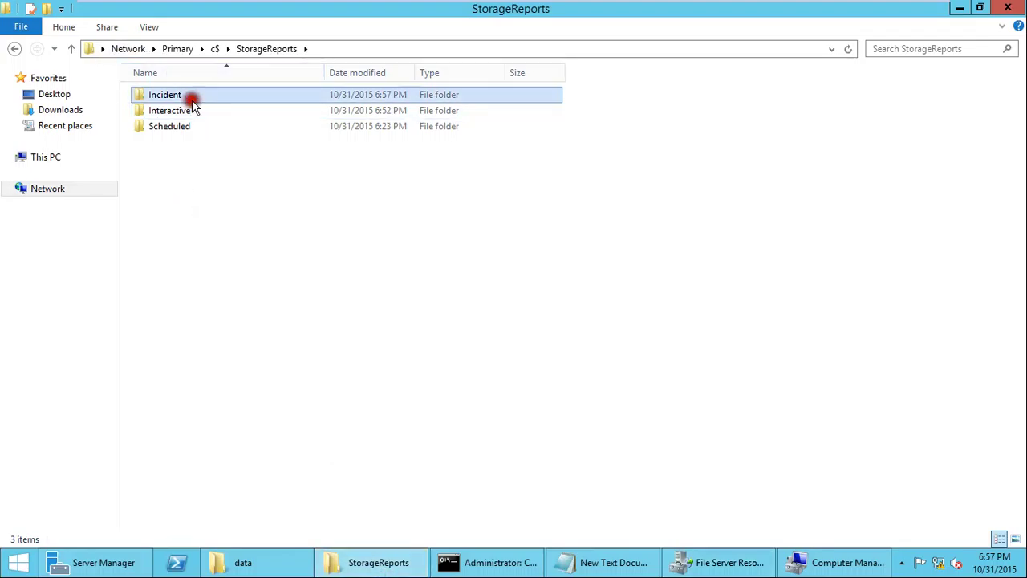
double_click(174, 95)
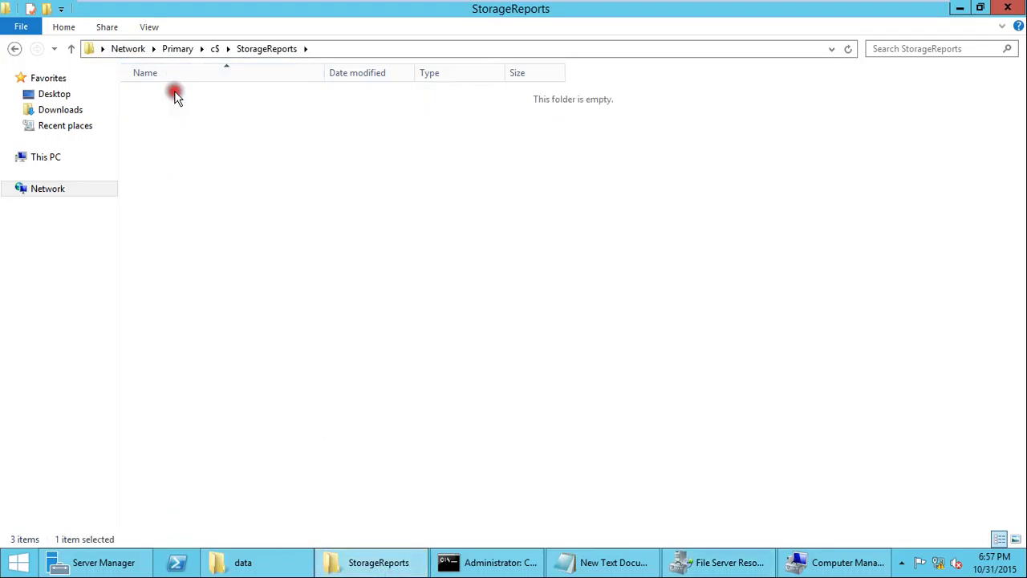
left_click(220, 113)
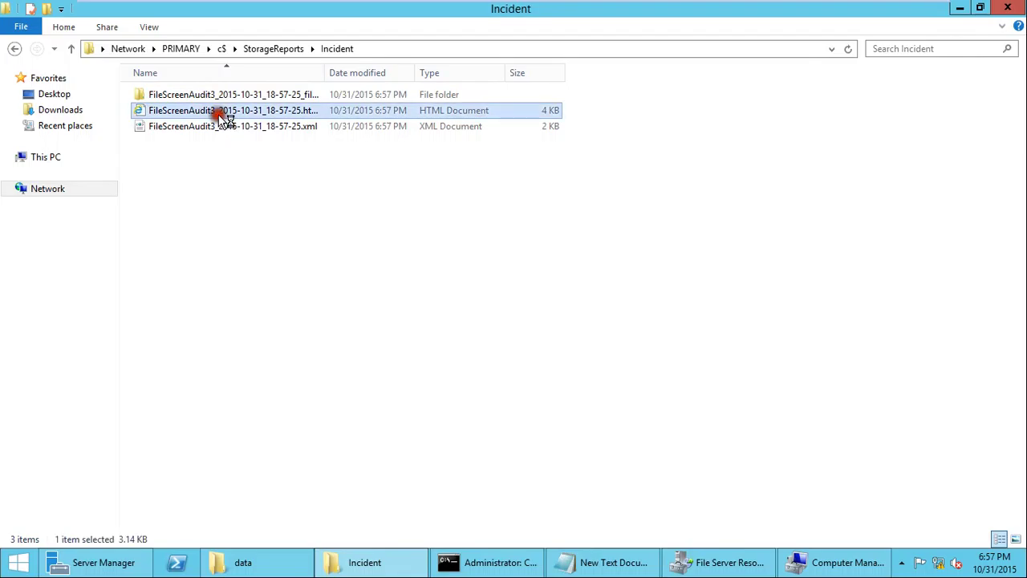
double_click(222, 113)
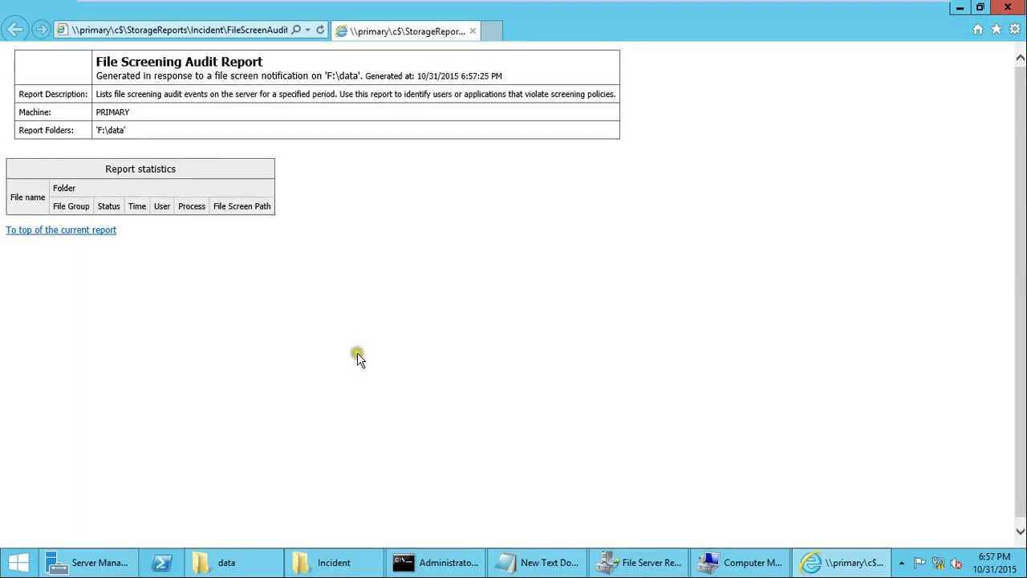
left_click(1008, 8)
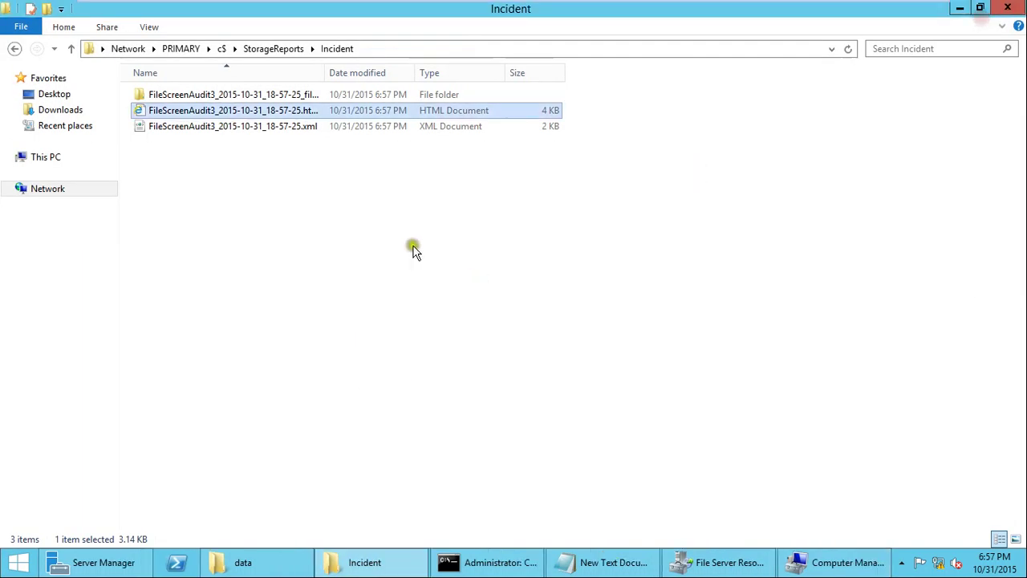
Refresh the Incident folder and widen its Name column to fit the full file names.
right_click(369, 219)
left_click(414, 279)
right_click(206, 206)
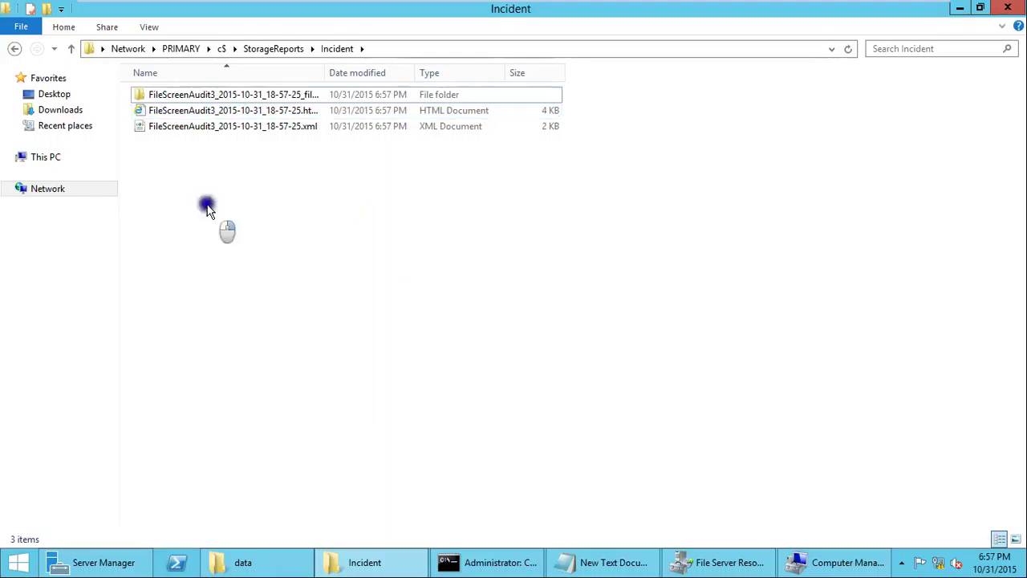
left_click(243, 269)
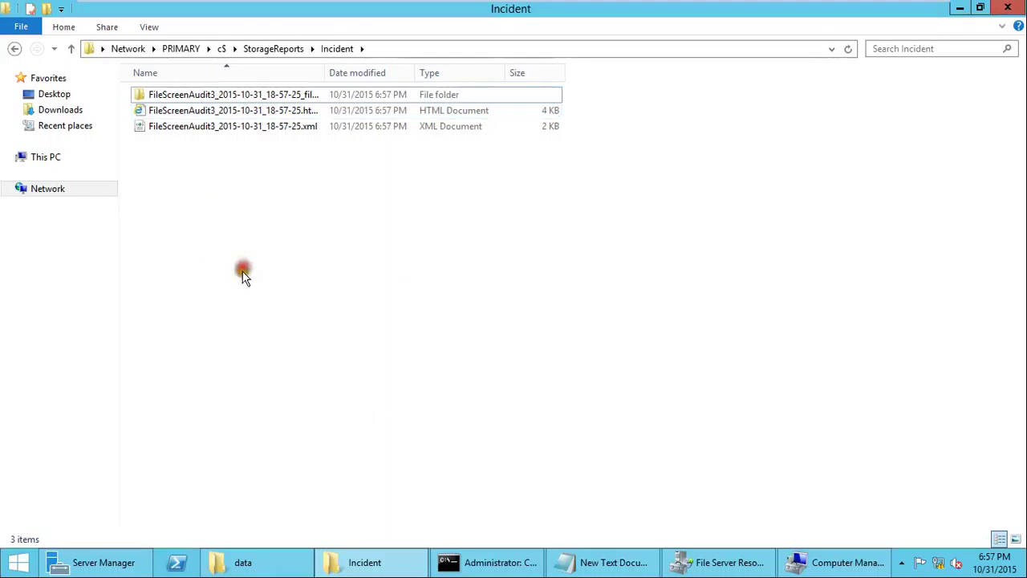
left_click(232, 112)
double_click(323, 75)
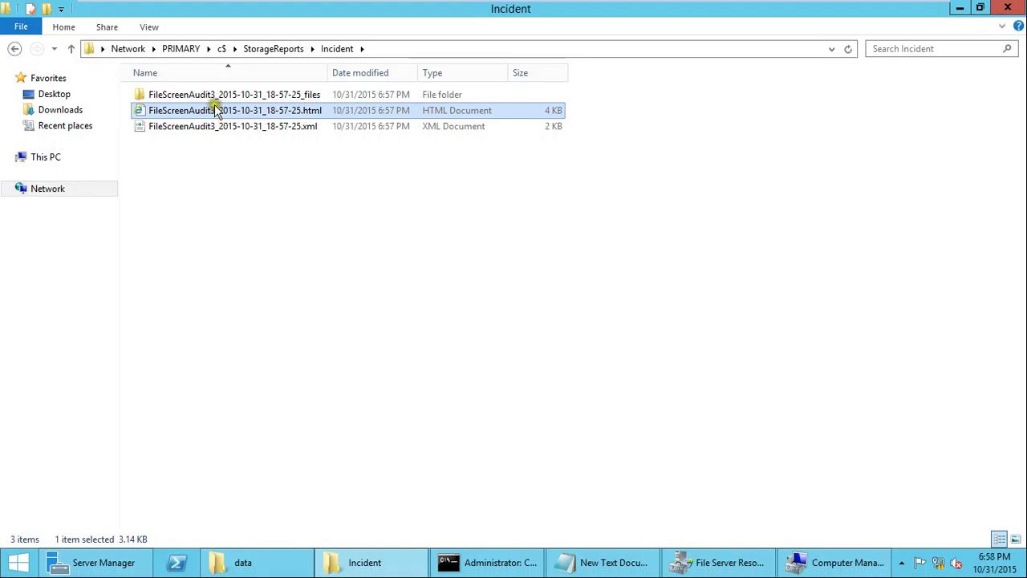
Reopen the FileScreenAudit3 HTML report to examine its statistics table and close it.
left_click(215, 110)
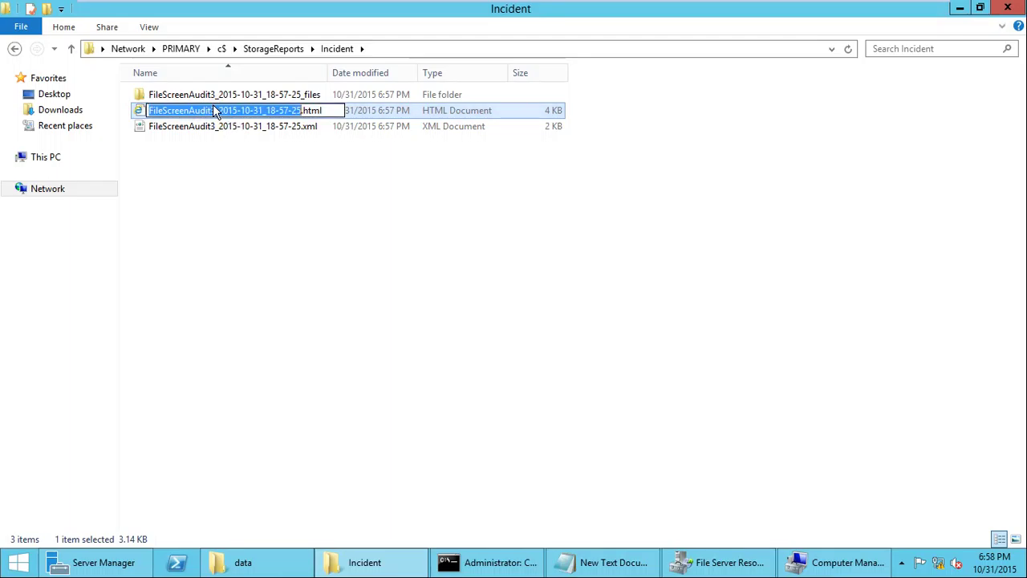
left_click(224, 218)
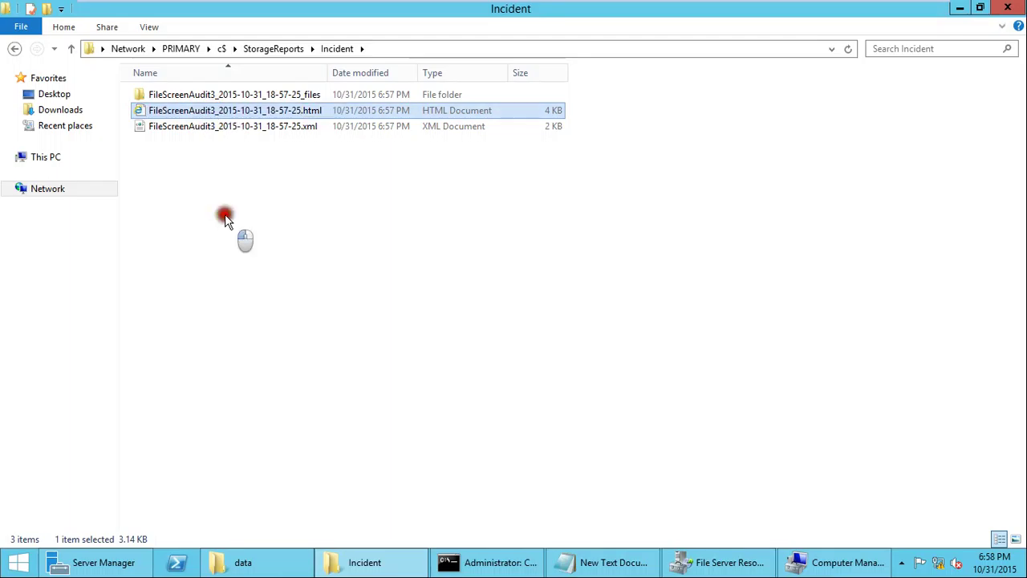
left_click(186, 114)
double_click(186, 115)
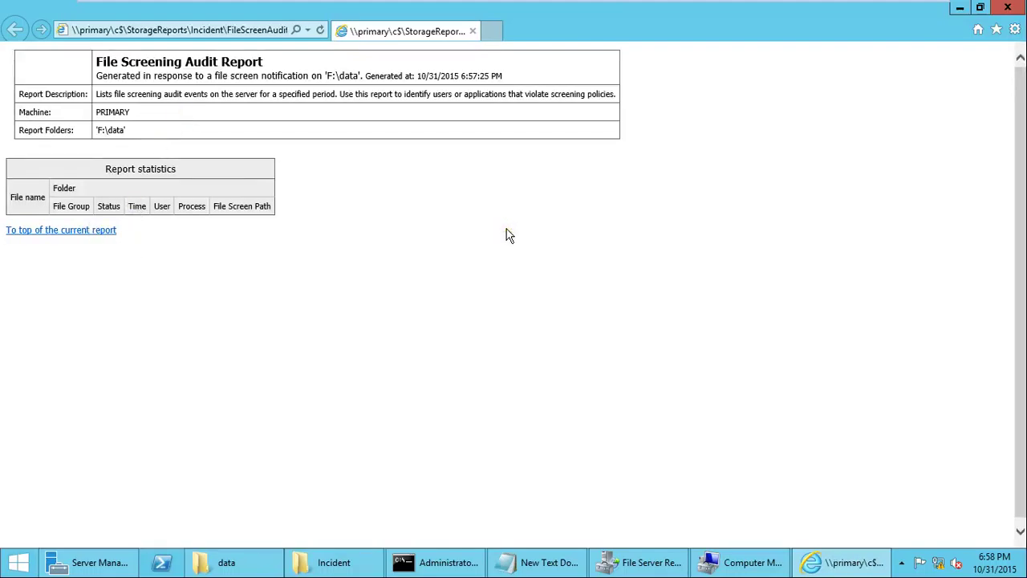
left_click(1008, 7)
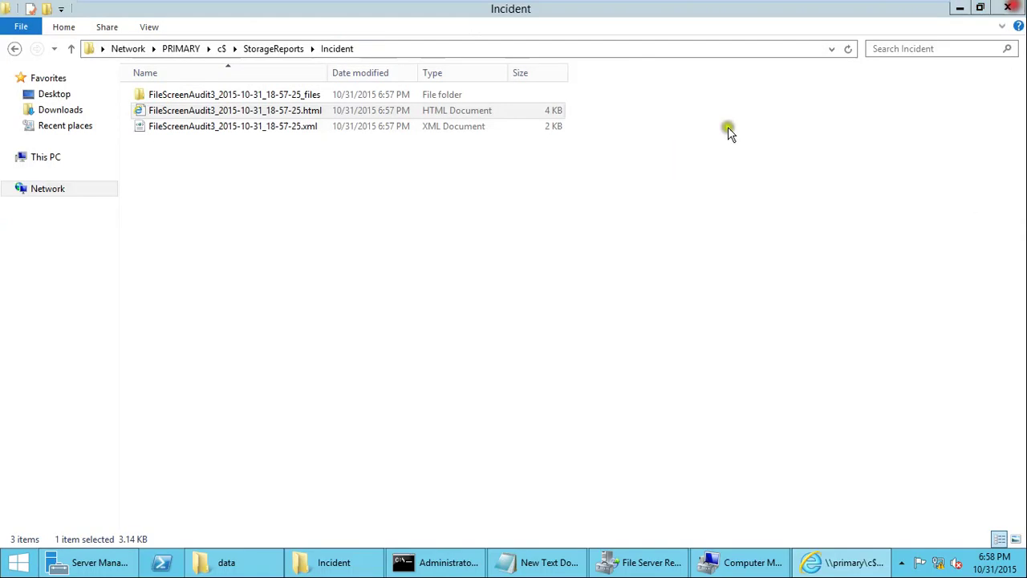
View the XML version of the FileScreenAudit3 report, dismissing the blocked-content prompt, and close it.
left_click(283, 131)
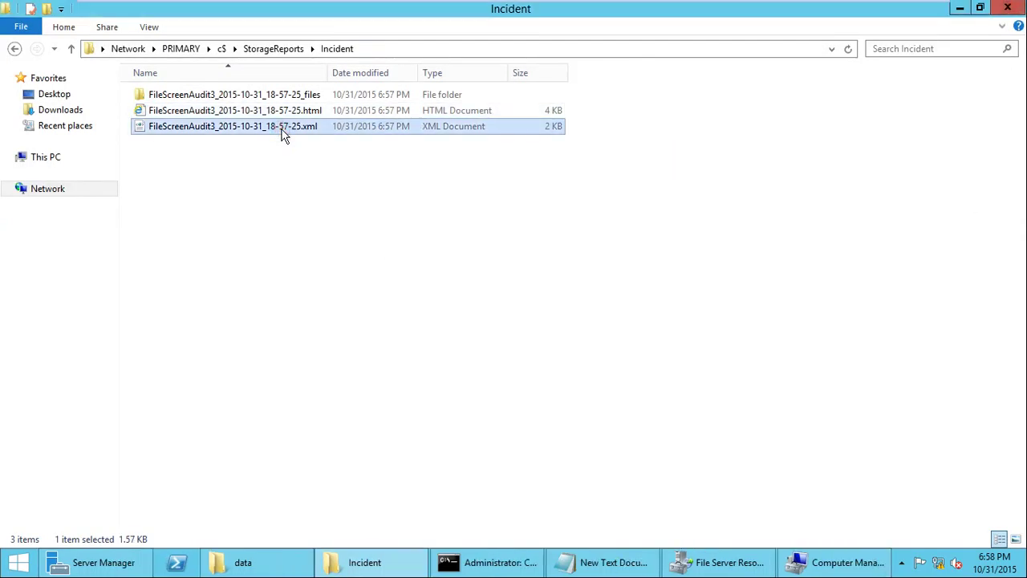
double_click(282, 134)
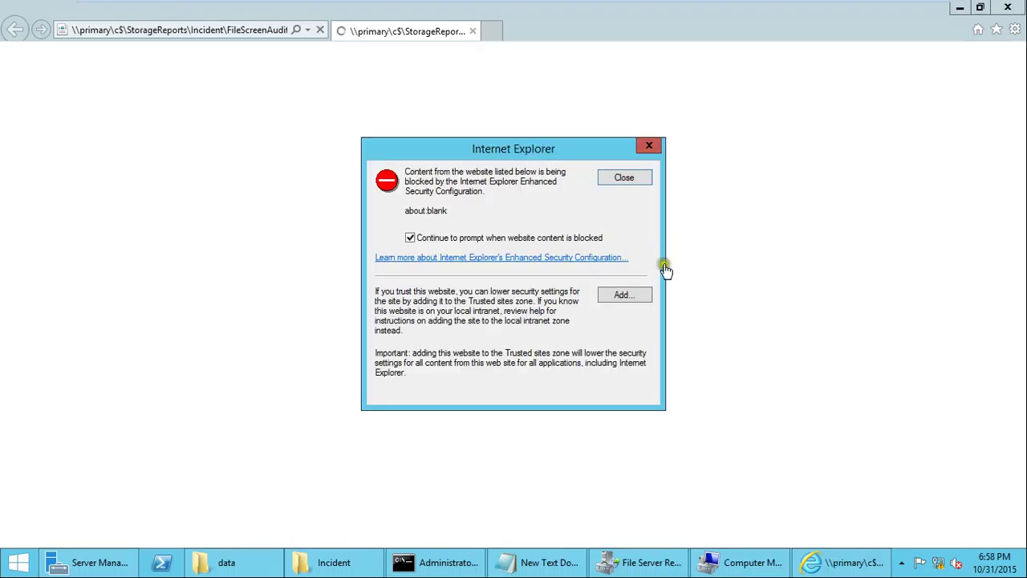
left_click(611, 180)
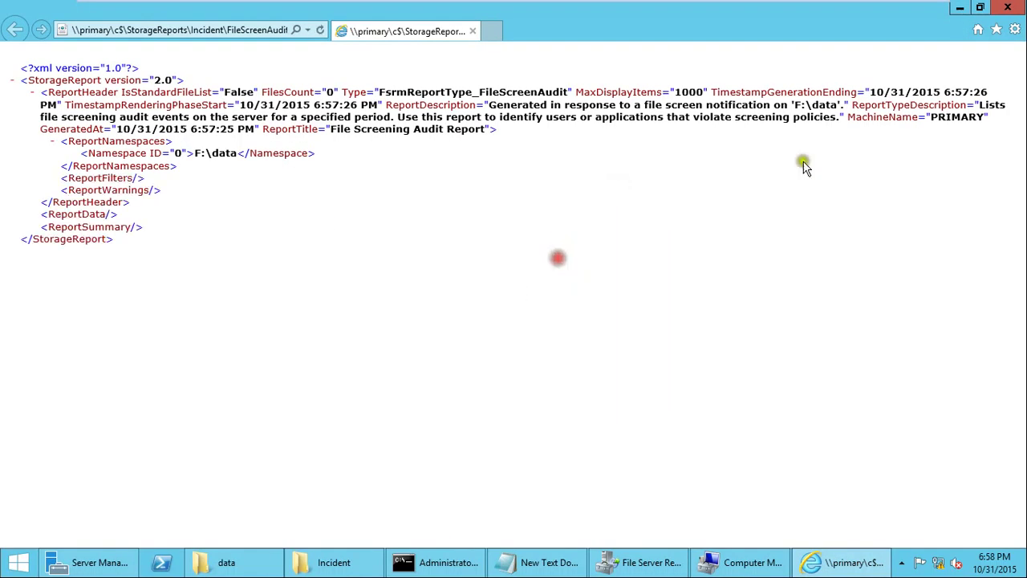
left_click(1008, 7)
left_click(512, 433)
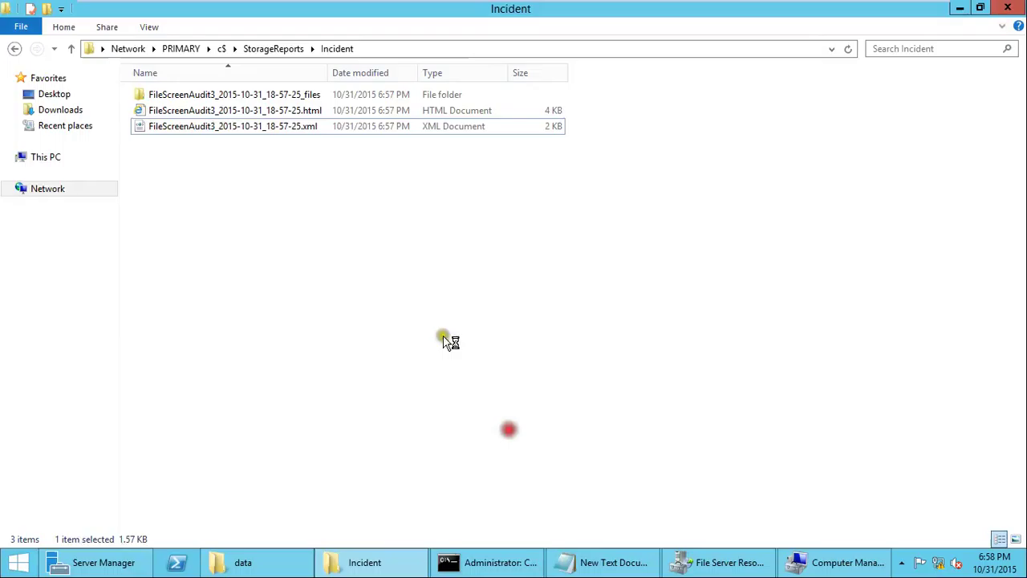
Refresh the Incident folder, check the HTML audit report again for logged events, and refresh for newer reports.
right_click(320, 208)
left_click(372, 270)
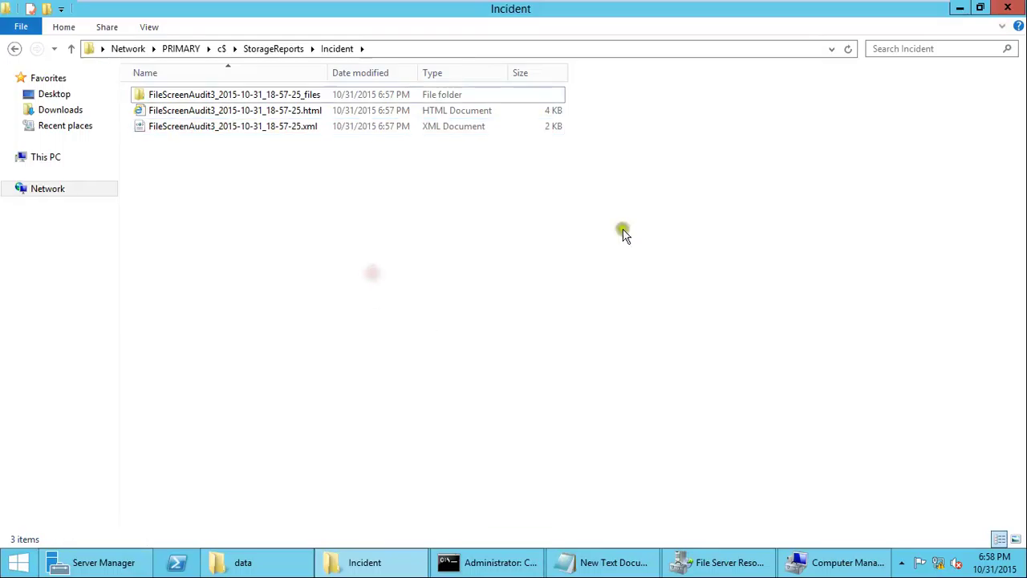
left_click(199, 112)
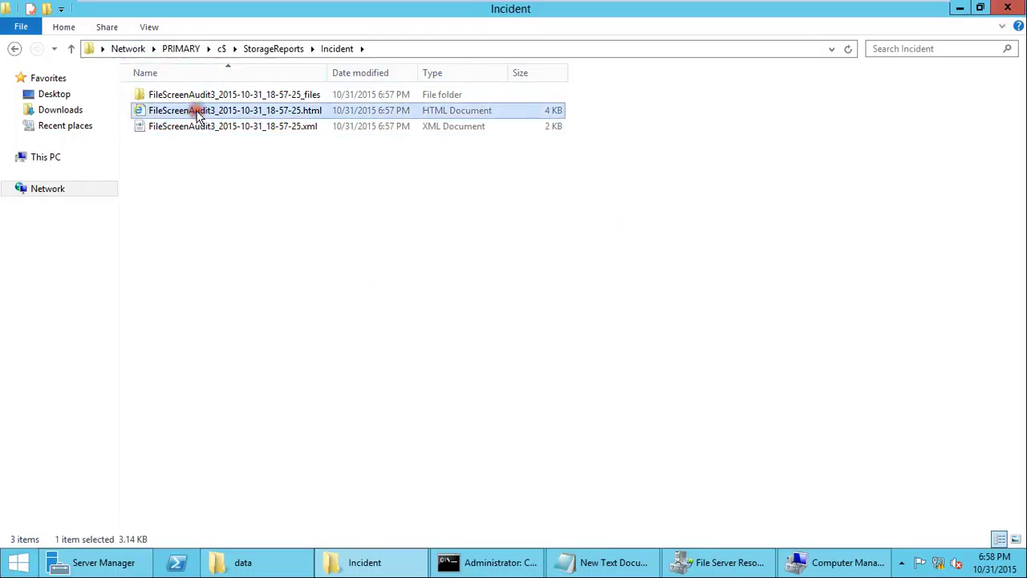
double_click(200, 112)
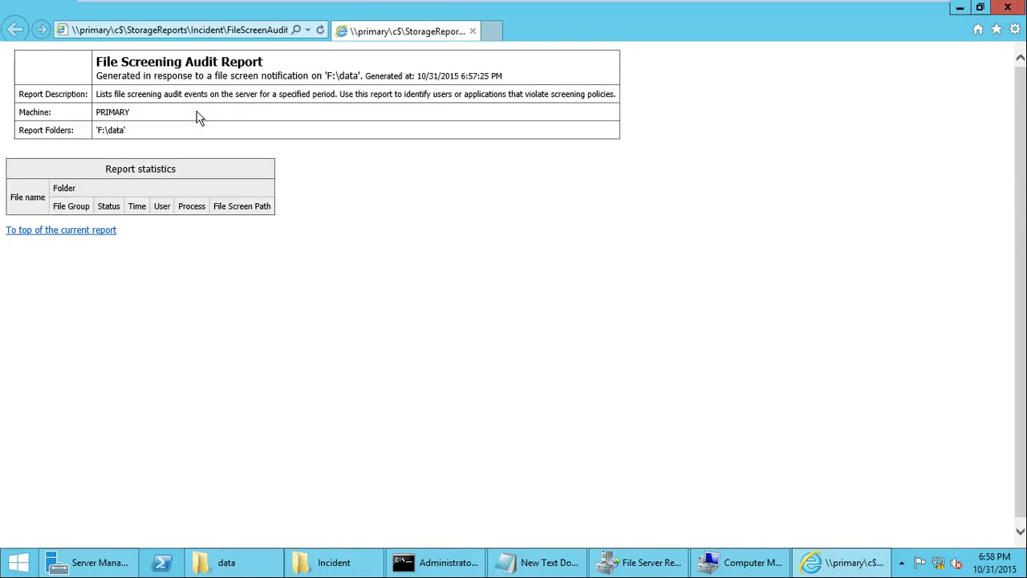
left_click(71, 230)
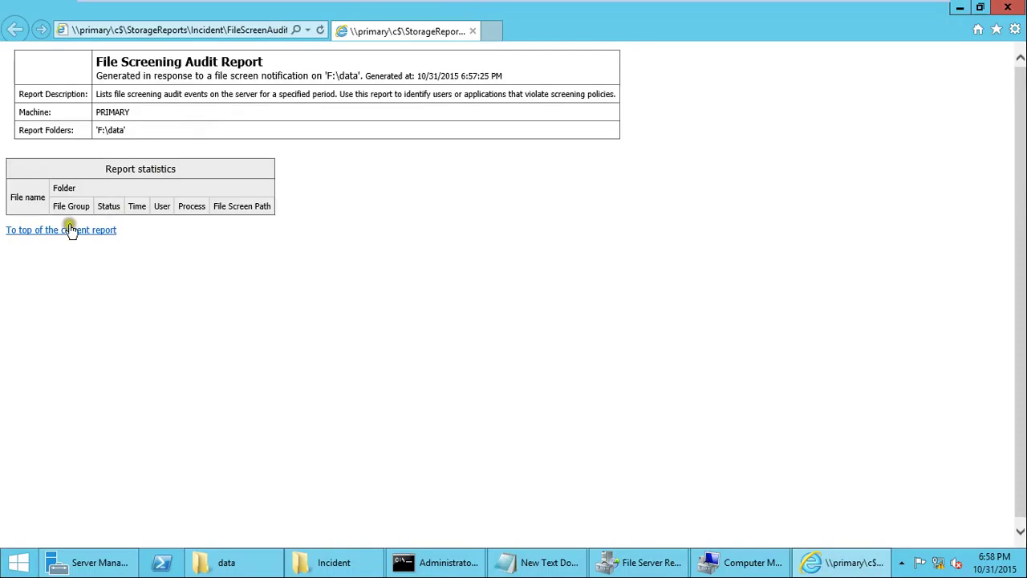
left_click(1008, 8)
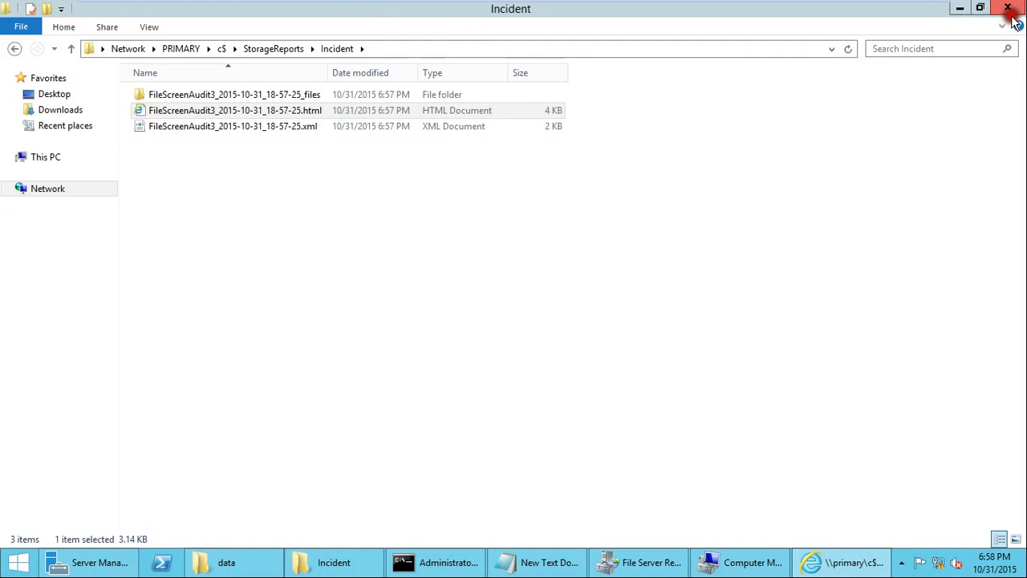
left_click(719, 313)
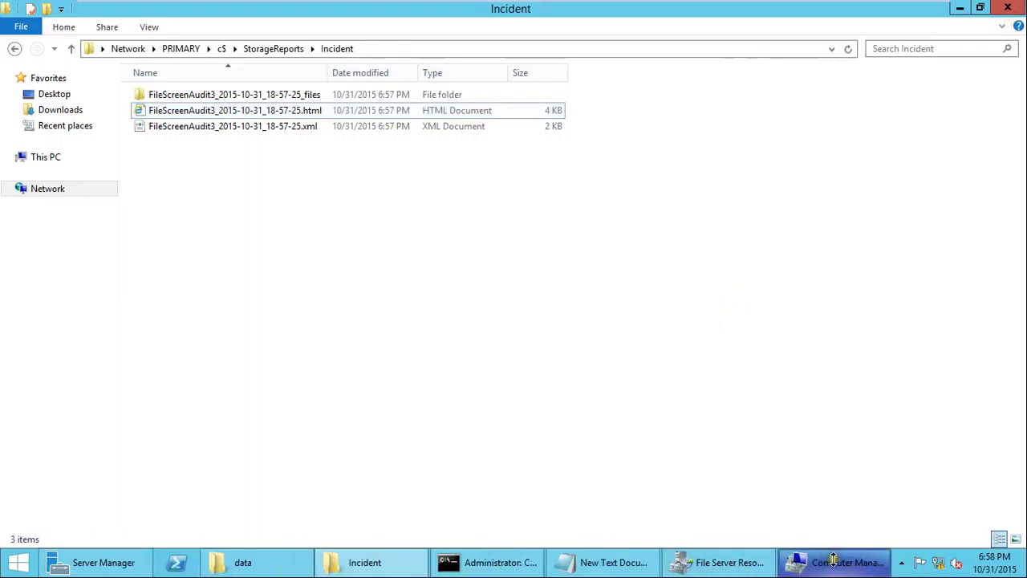
right_click(313, 286)
left_click(360, 345)
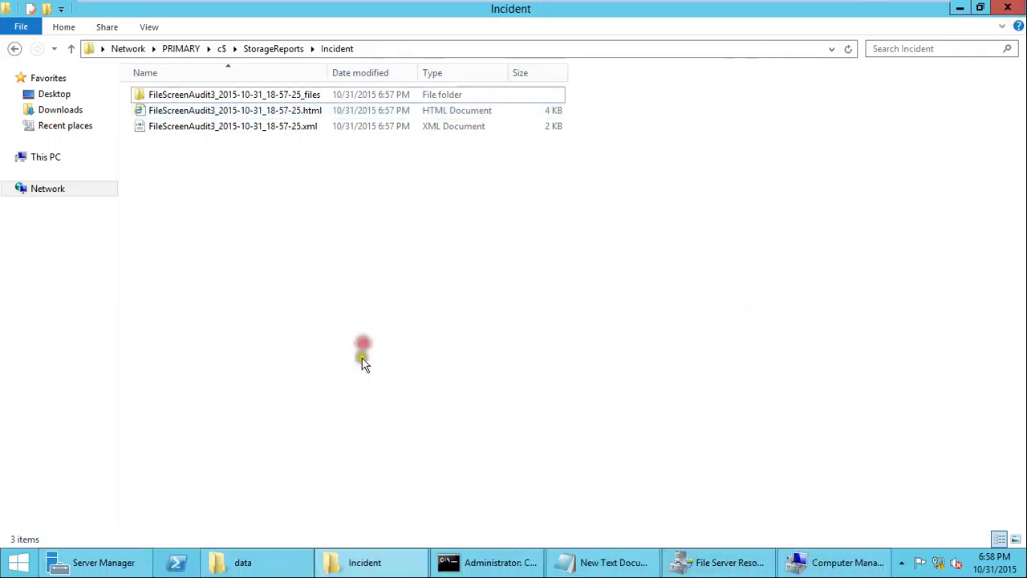
Take the PDC virtual machine out of full screen and select Acroyali-Standing In The Motion.mp3 in the host's Yanni folder beside it.
mouse_move(863, 6)
left_click(915, 10)
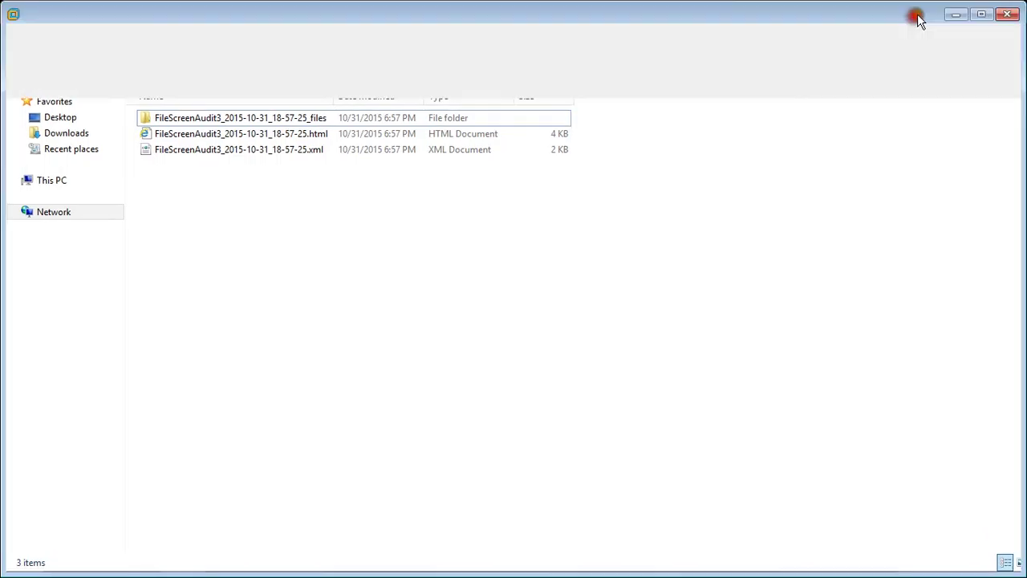
left_click(173, 193)
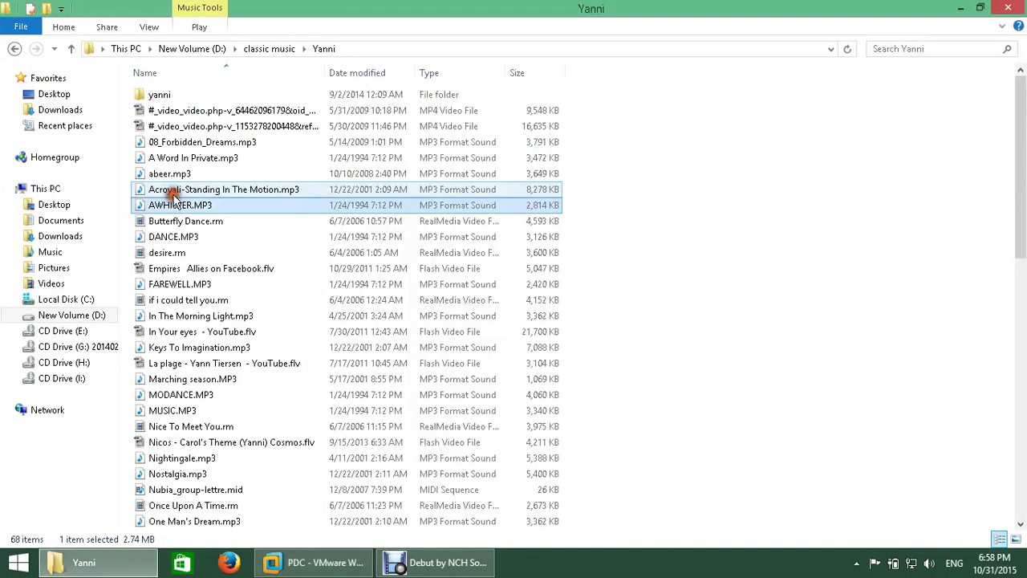
left_click(317, 562)
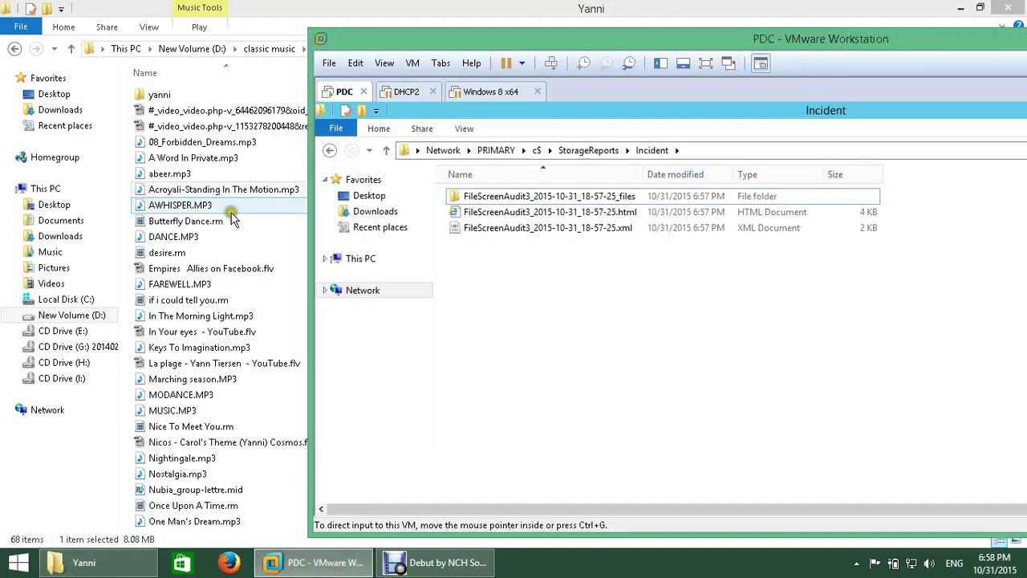
Copy Acroyali-Standing In The Motion.mp3 from the host into the Incident folder and delete that copy.
left_click_drag(201, 190, 665, 297)
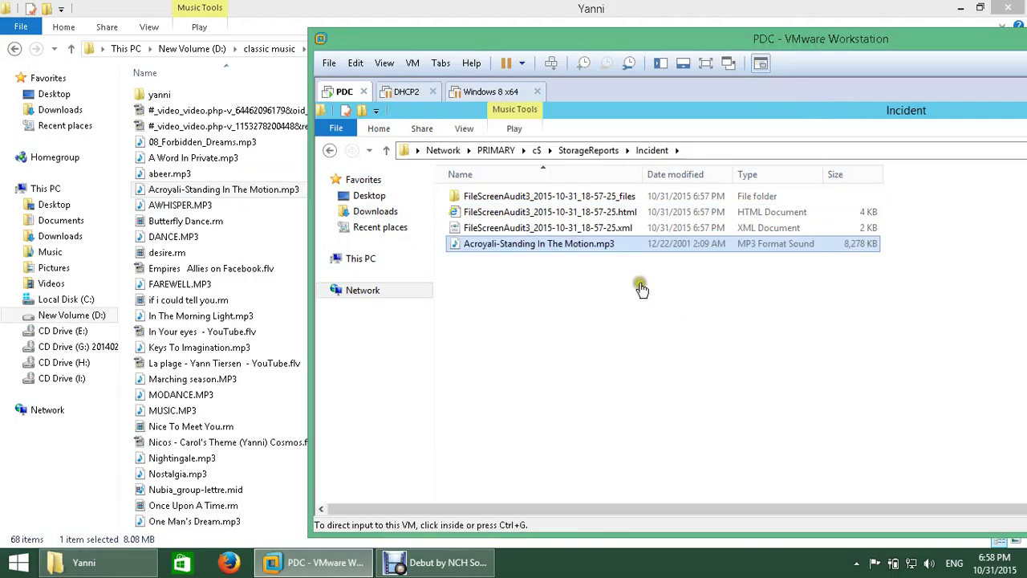
left_click(554, 294)
right_click(515, 244)
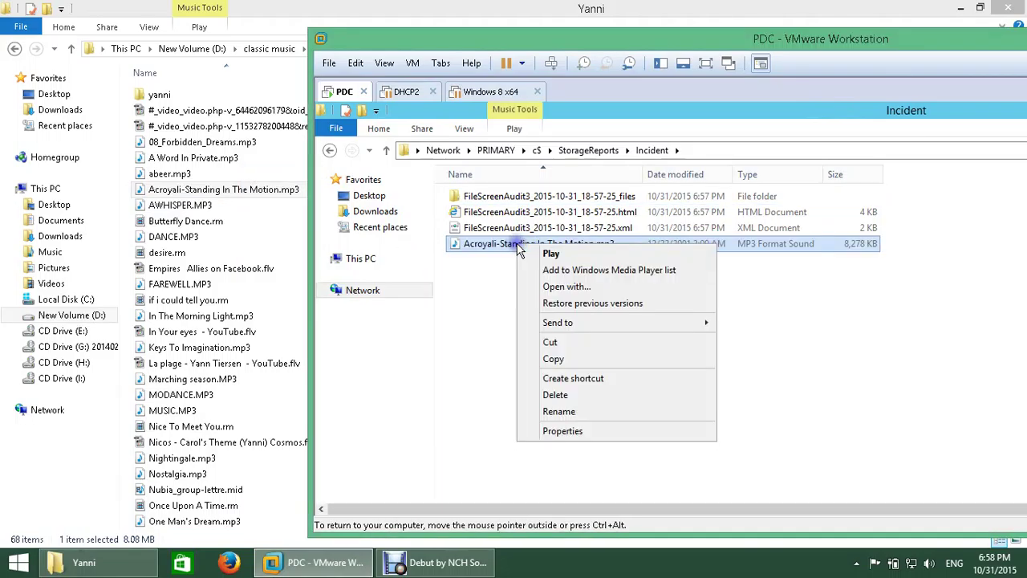
left_click(585, 394)
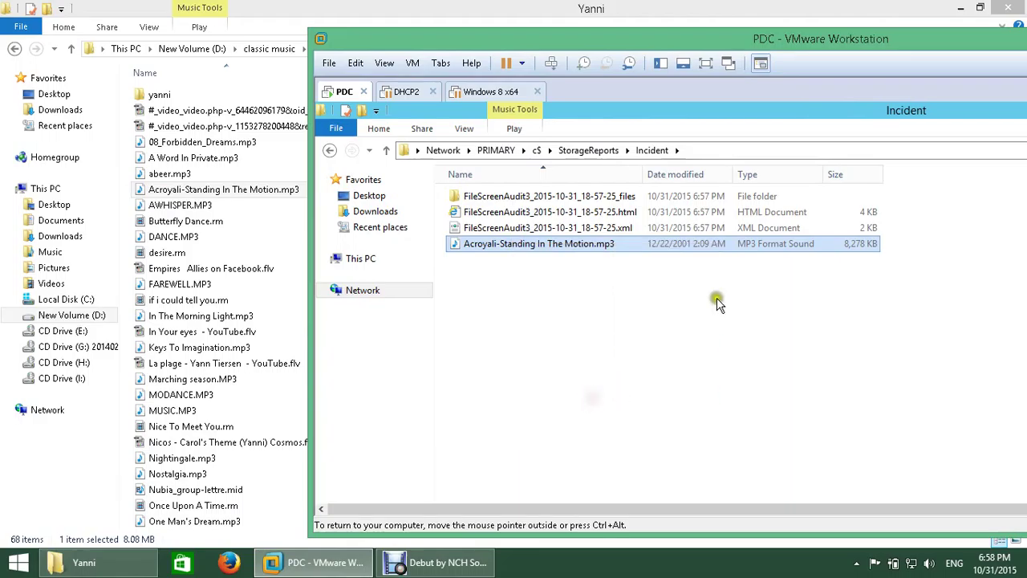
left_click(896, 451)
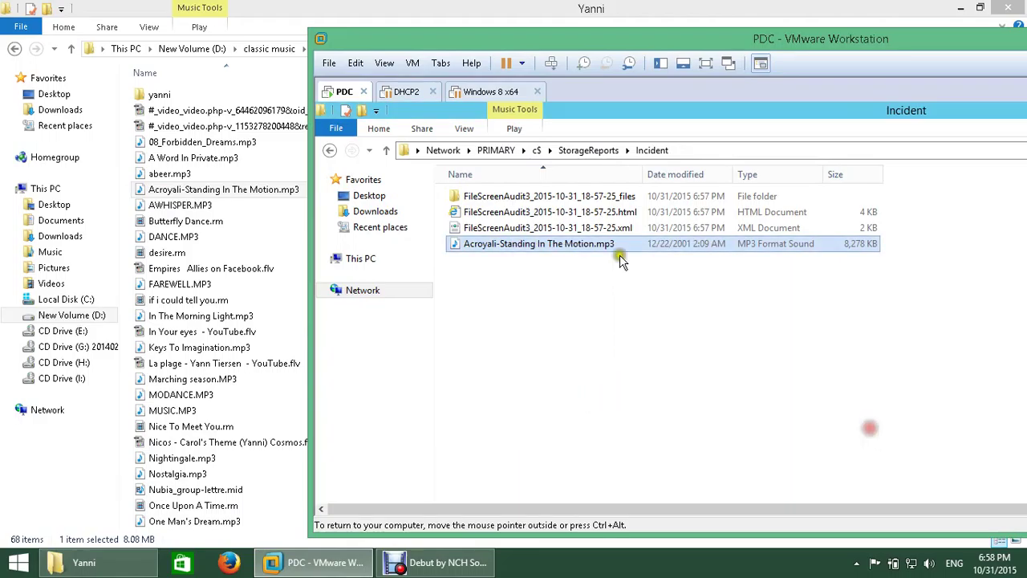
Open F:\data in the virtual machine, try to copy Acroyali-Standing In The Motion.mp3 from the host into it, and cancel the access-denied dialog.
left_click(439, 151)
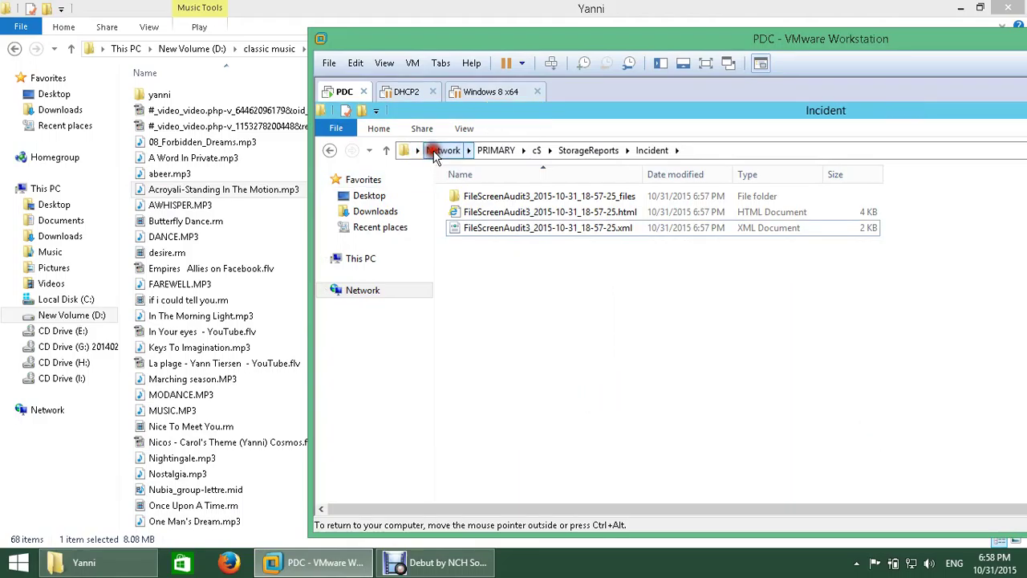
left_click(365, 259)
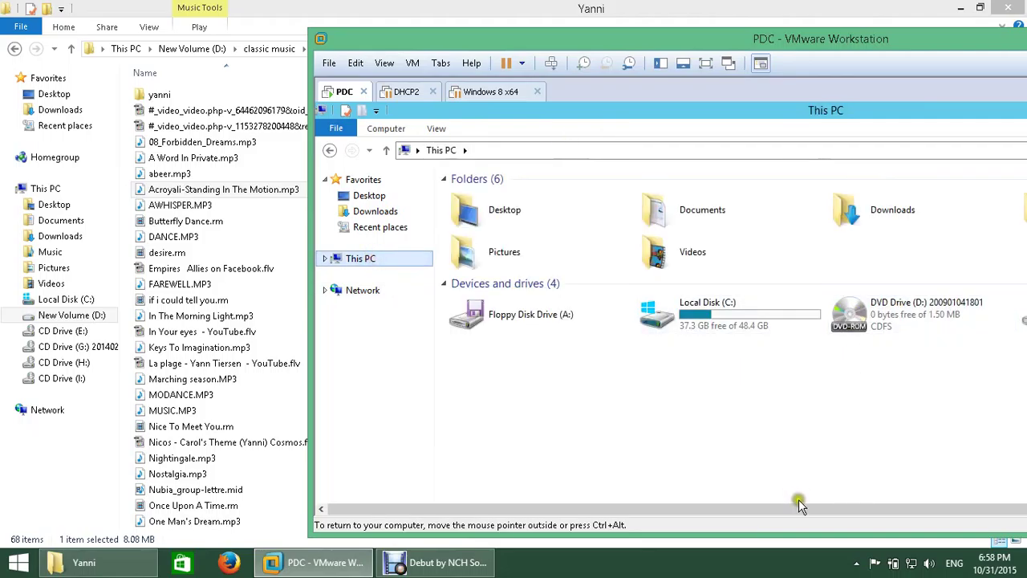
left_click_drag(821, 508, 923, 506)
double_click(1011, 316)
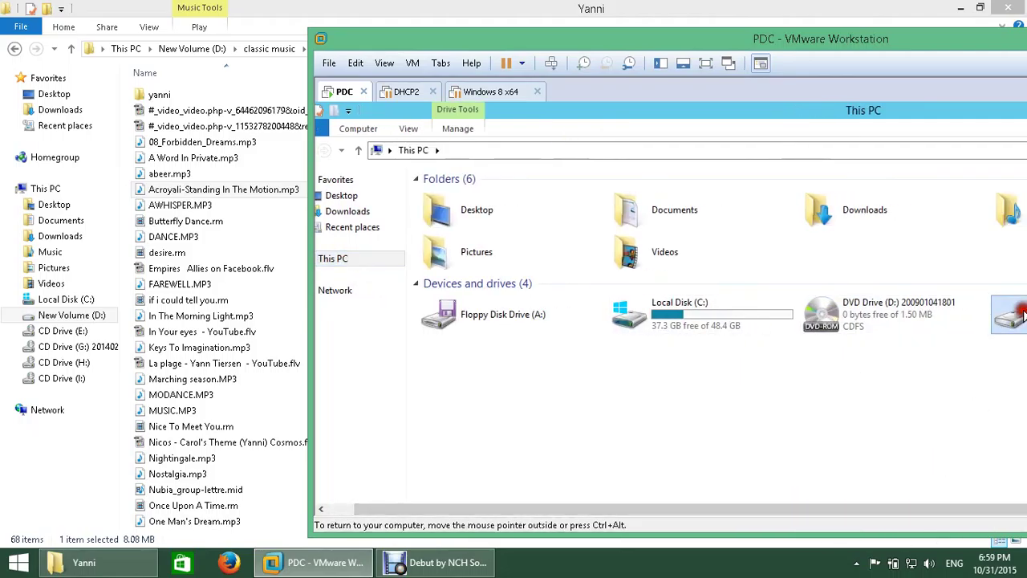
left_click(446, 198)
double_click(446, 198)
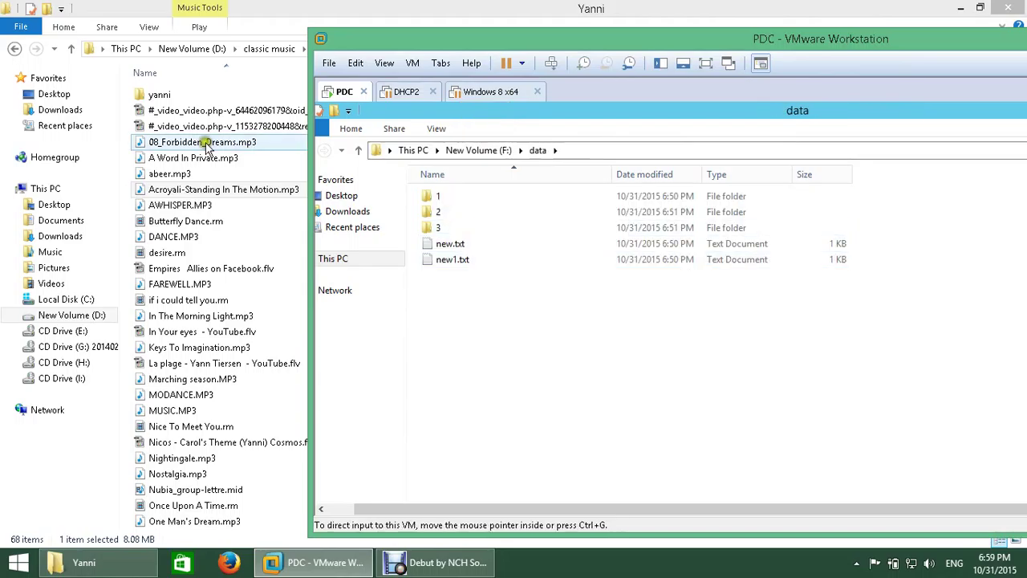
left_click_drag(198, 190, 557, 339)
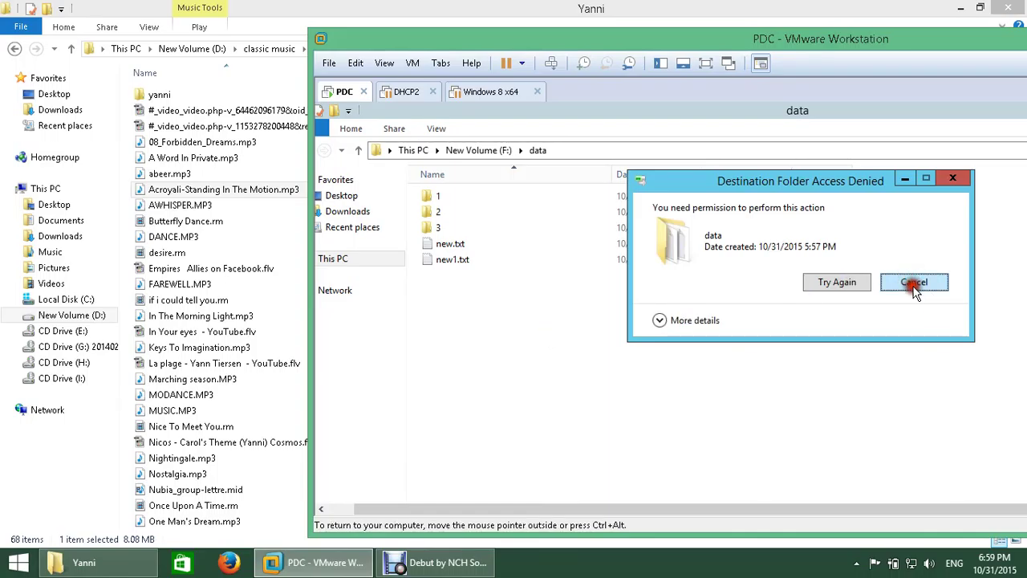
left_click(915, 281)
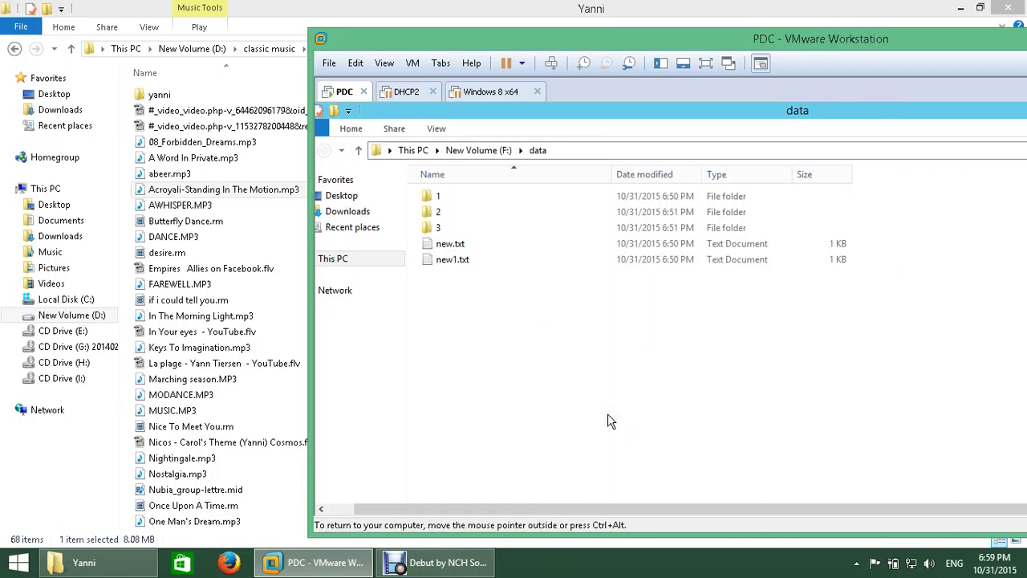
Return the PDC virtual machine to full screen and open the C:\StorageReports\Incident folder.
key("ctrl+alt+Return")
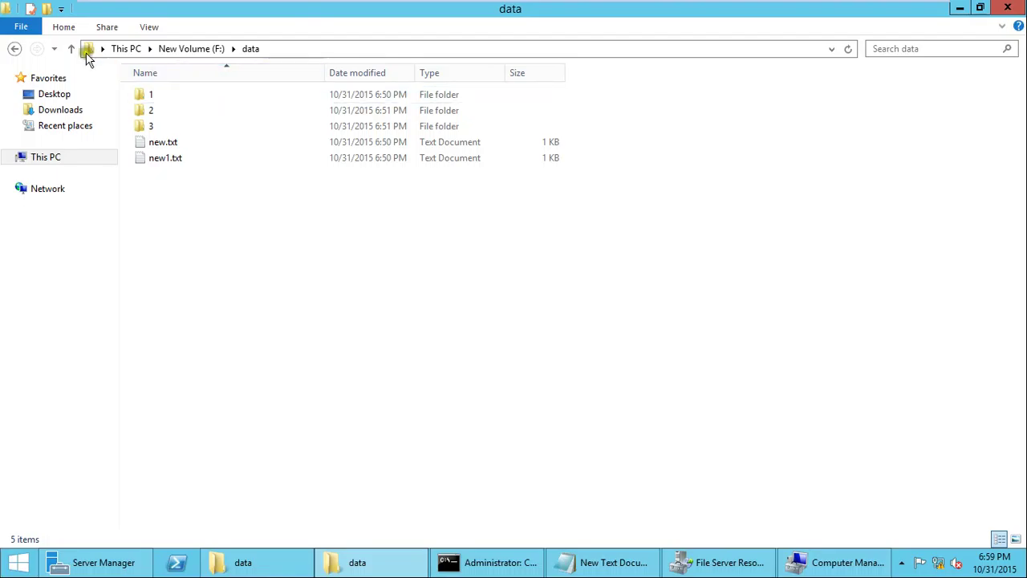
left_click(122, 48)
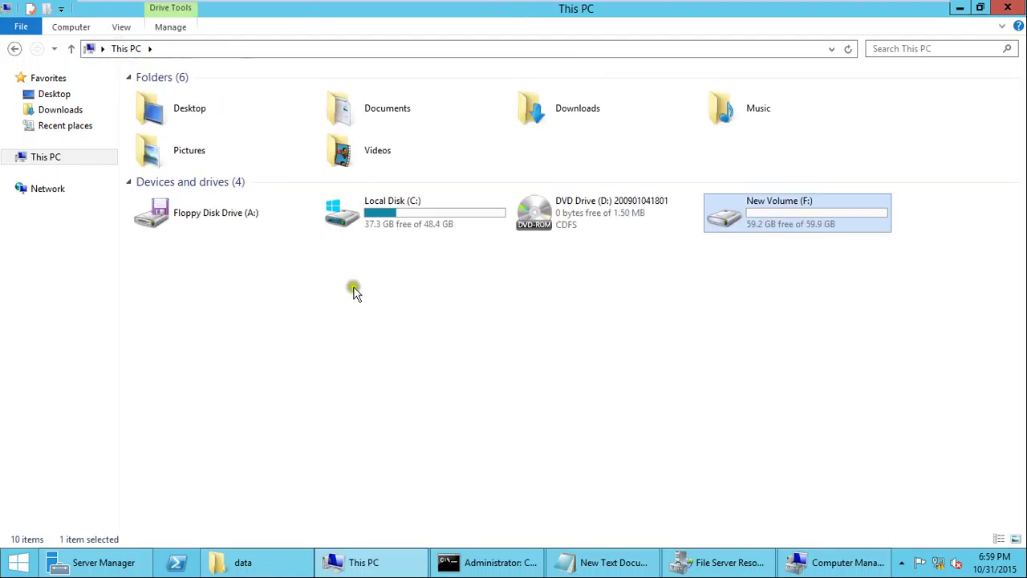
double_click(419, 215)
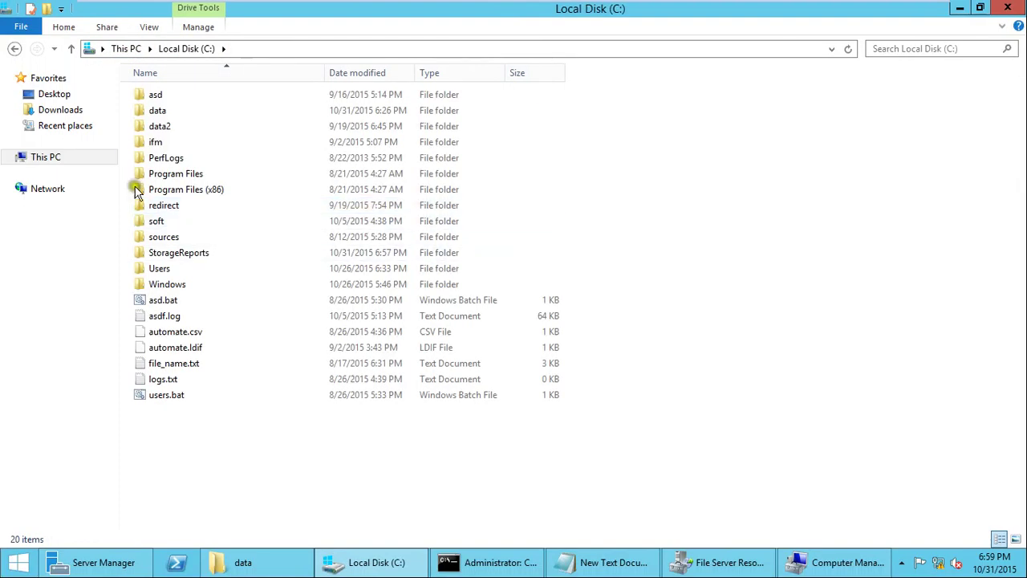
double_click(166, 255)
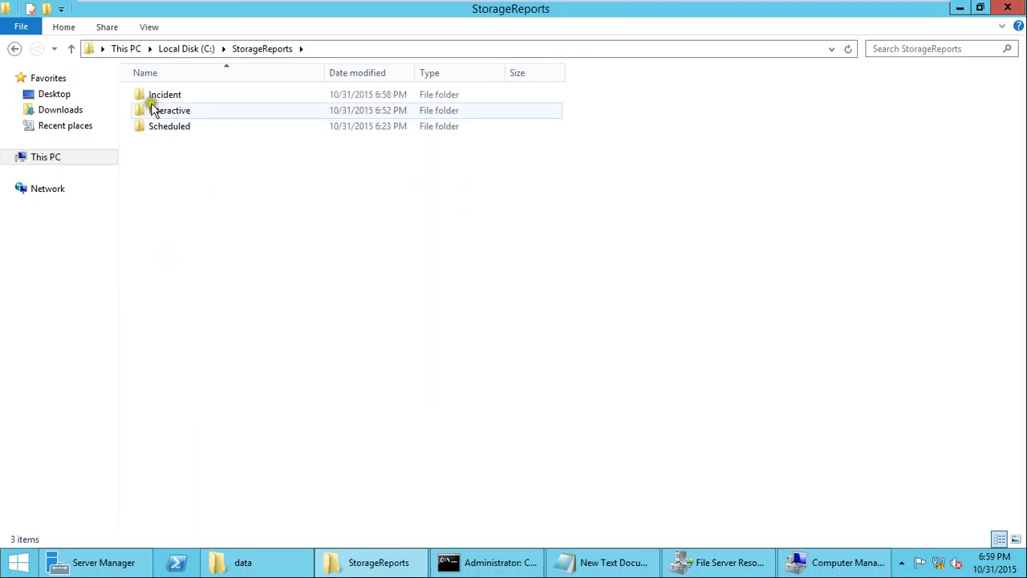
double_click(154, 95)
Refresh the Incident folder twice and fit the Name column to the full file names.
right_click(152, 159)
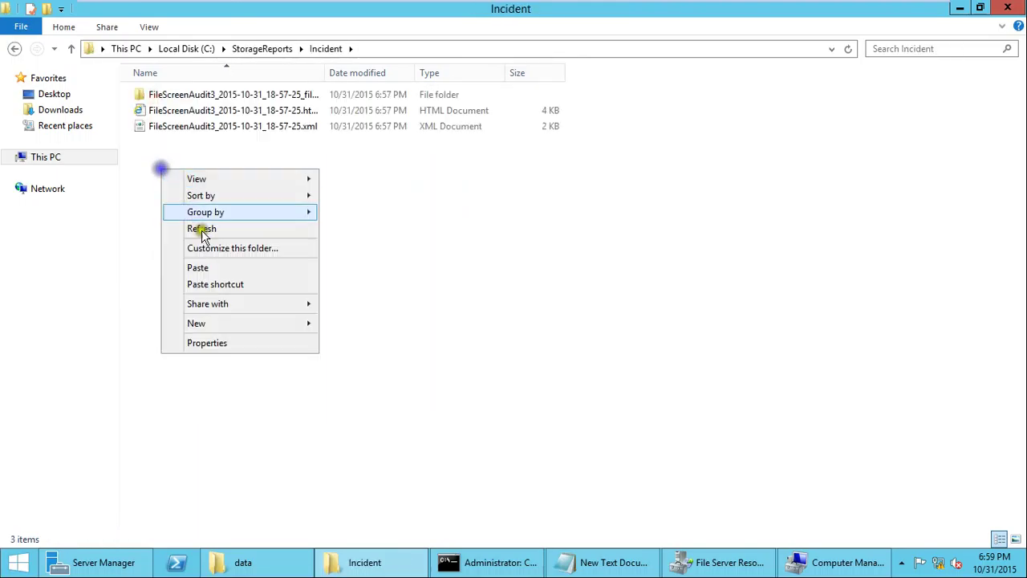
left_click(201, 230)
right_click(185, 175)
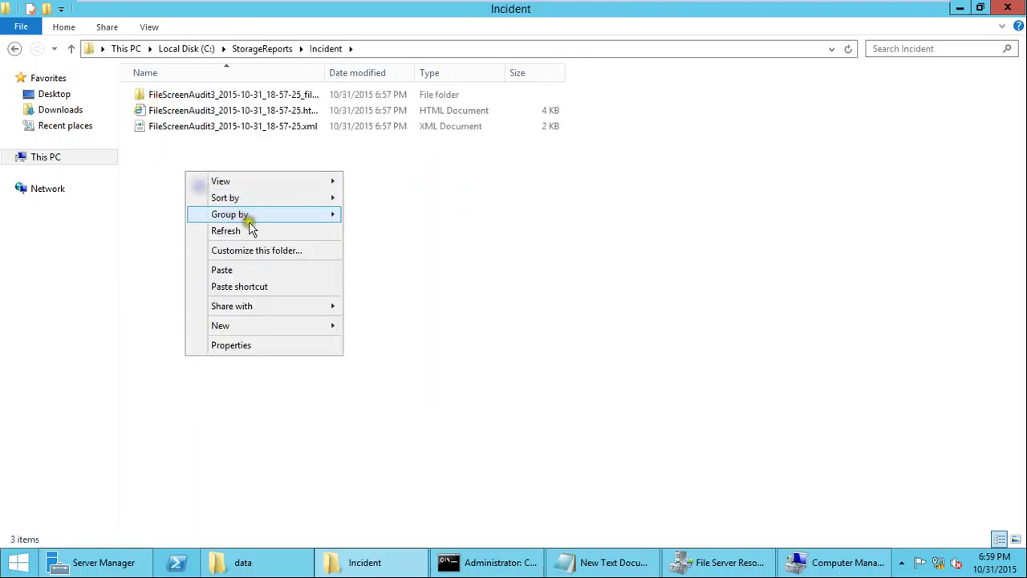
left_click(257, 229)
double_click(326, 72)
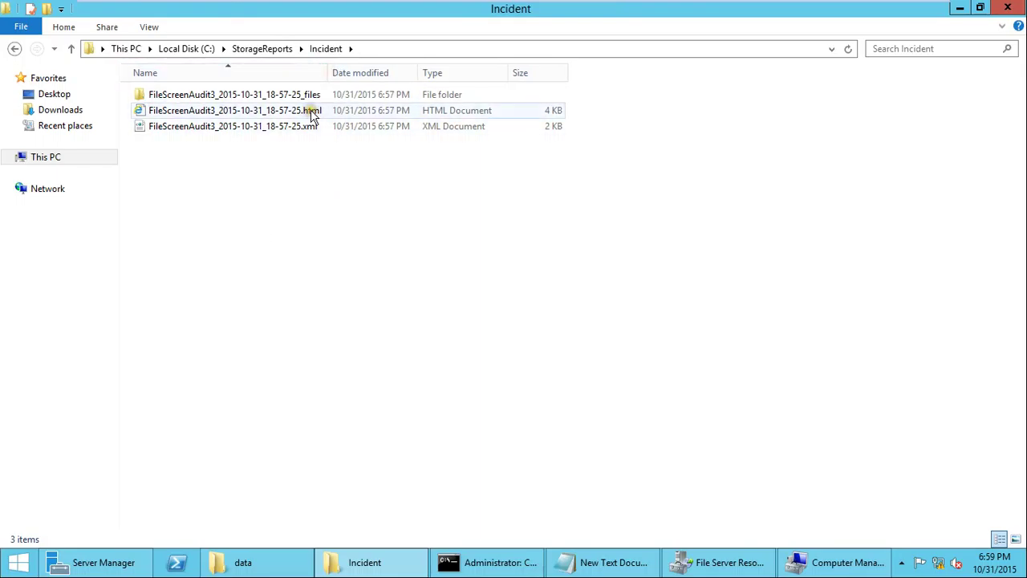
Open the FileScreenAudit3 HTML report, check which folder triggered the notification, and close the report.
left_click(313, 112)
double_click(313, 112)
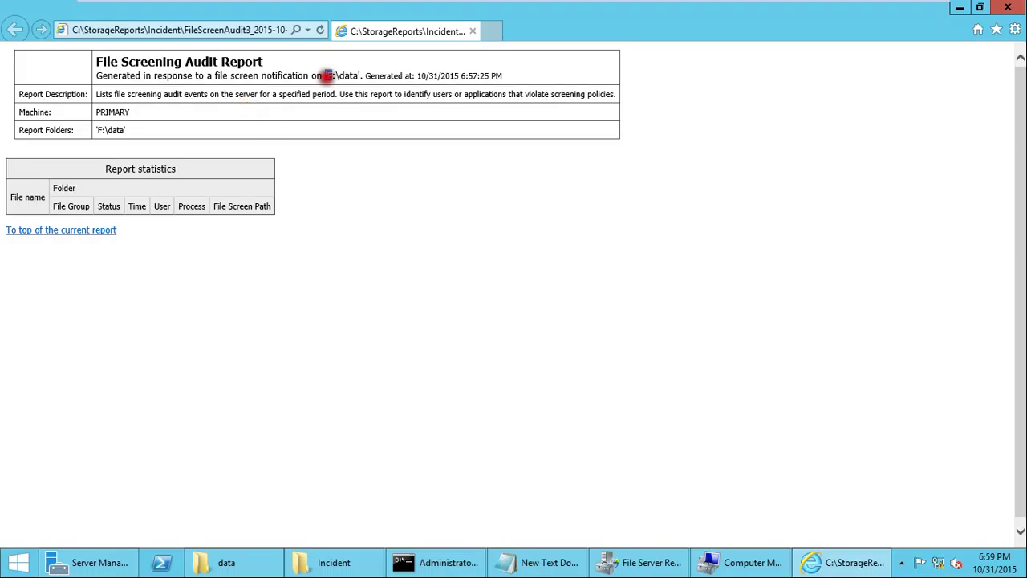
triple_click(327, 75)
left_click(327, 75)
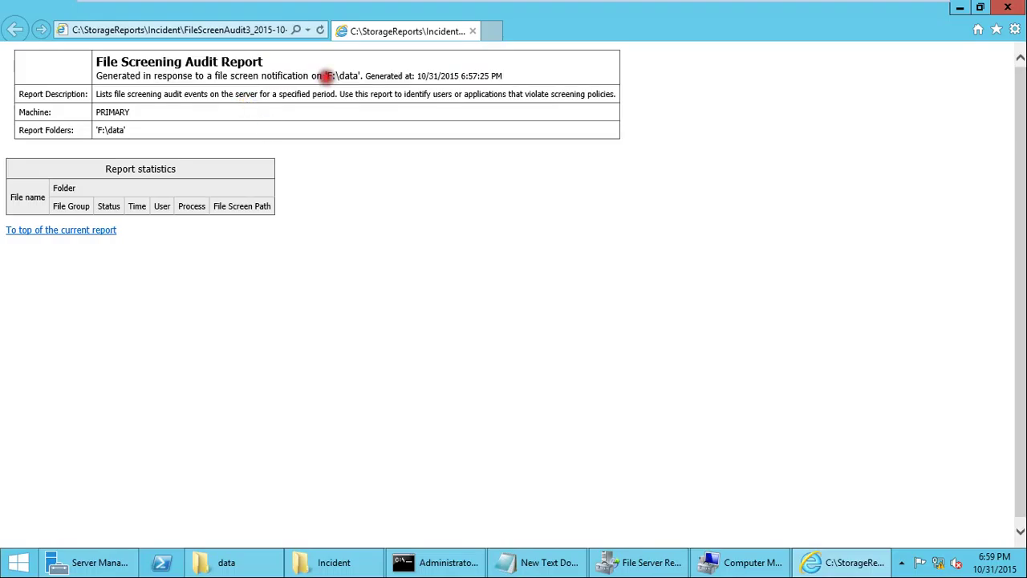
left_click(1023, 5)
Refresh the Incident folder to check for newly generated audit reports.
left_click(257, 212)
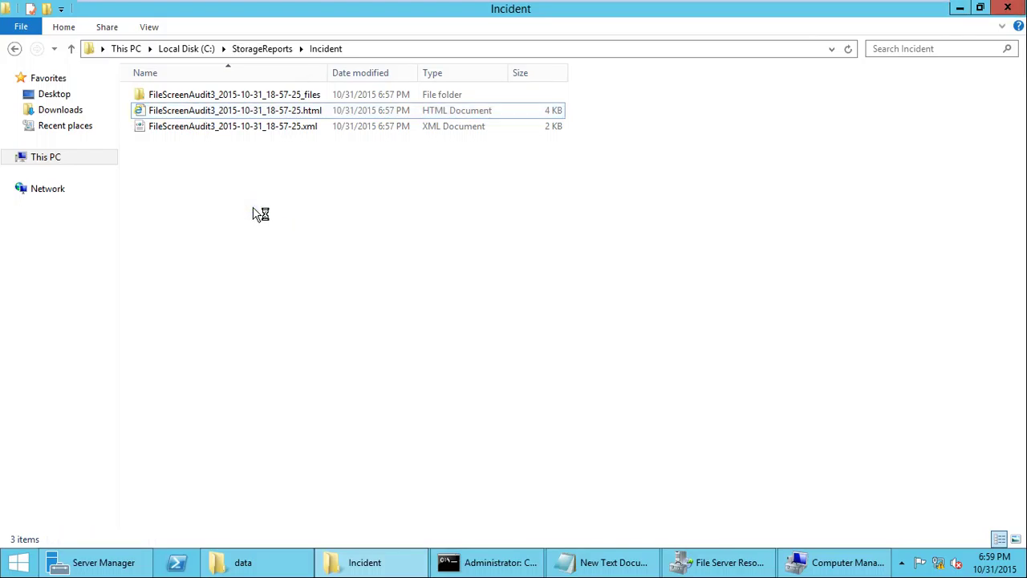
right_click(254, 208)
left_click(306, 266)
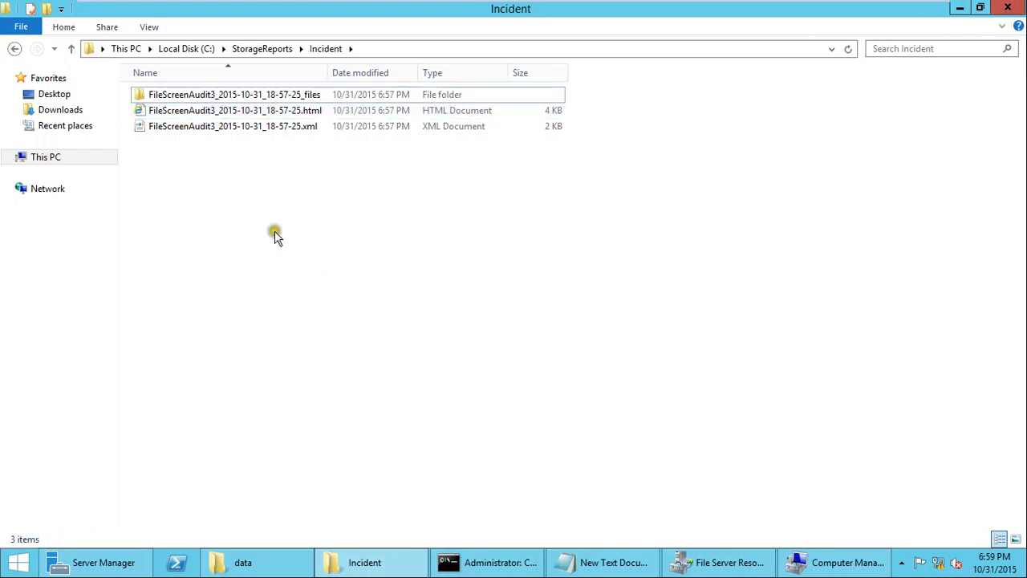
right_click(257, 208)
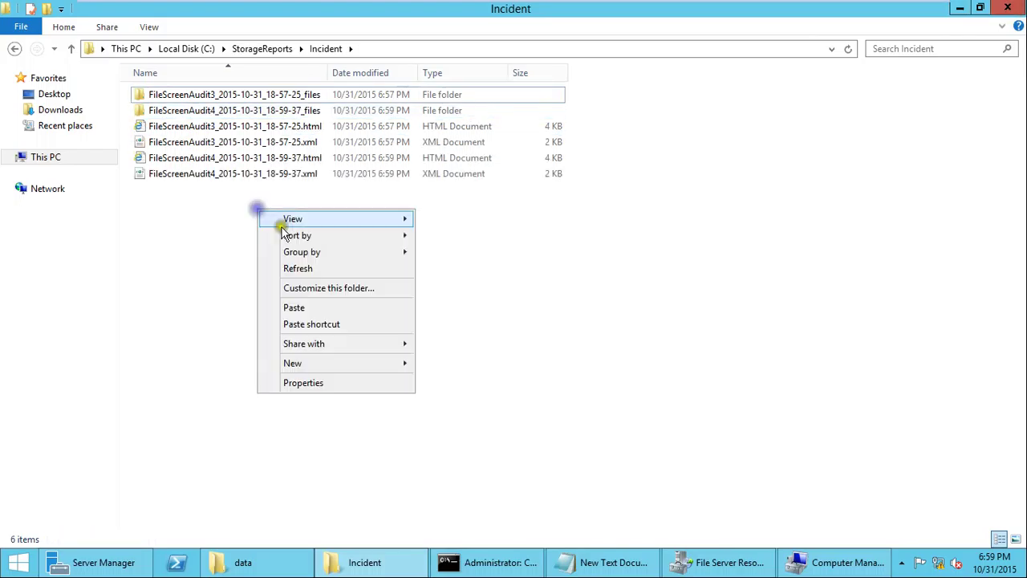
left_click(184, 230)
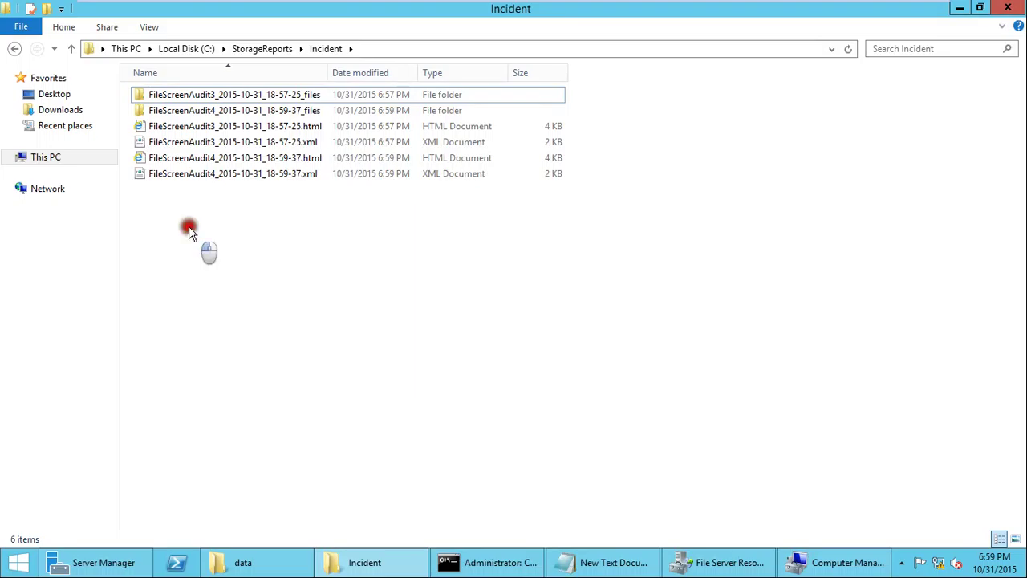
Open the FileScreenAudit4_2015-10-31_18-59-37.html report and close it.
left_click(222, 164)
double_click(223, 169)
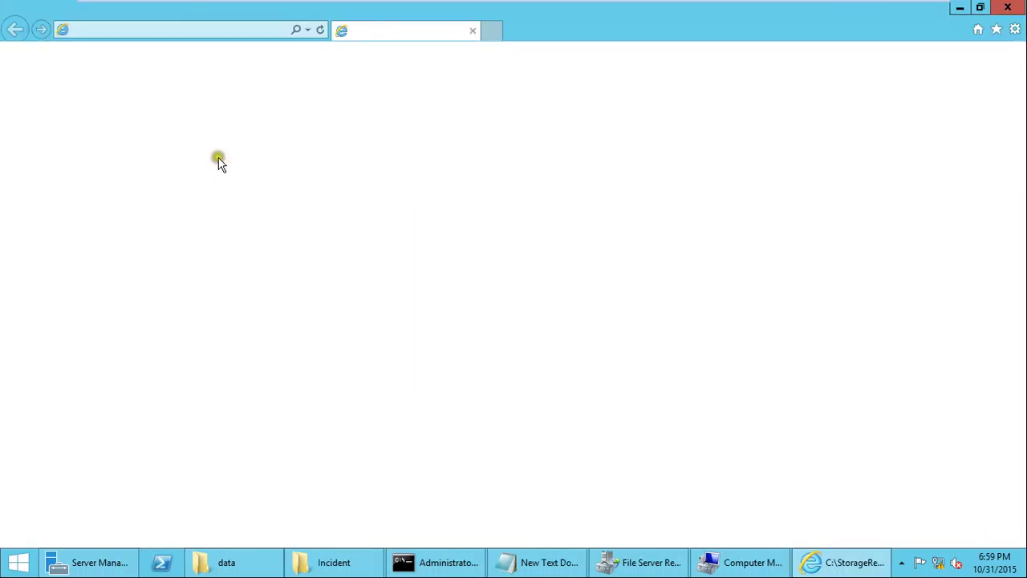
left_click(1008, 7)
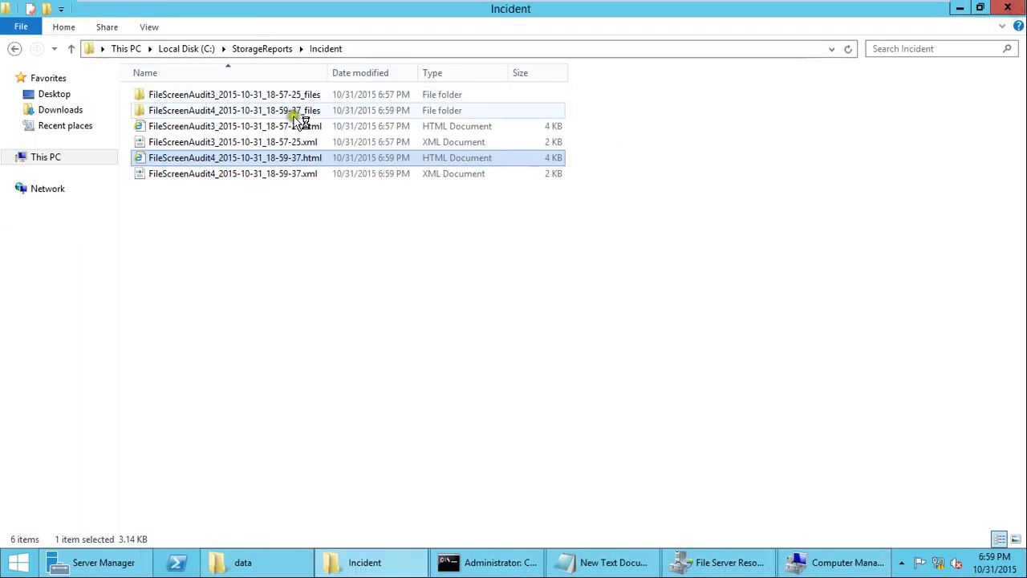
Reopen the FileScreenAudit3 HTML report, examine its description and statistics columns, close it, and refresh the Incident folder.
left_click(282, 129)
double_click(285, 131)
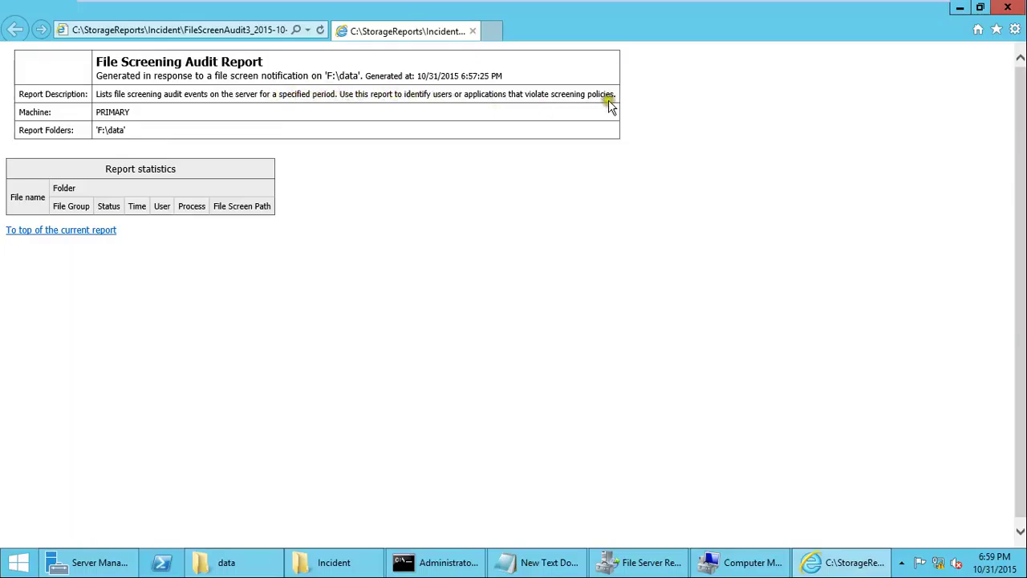
left_click(132, 203)
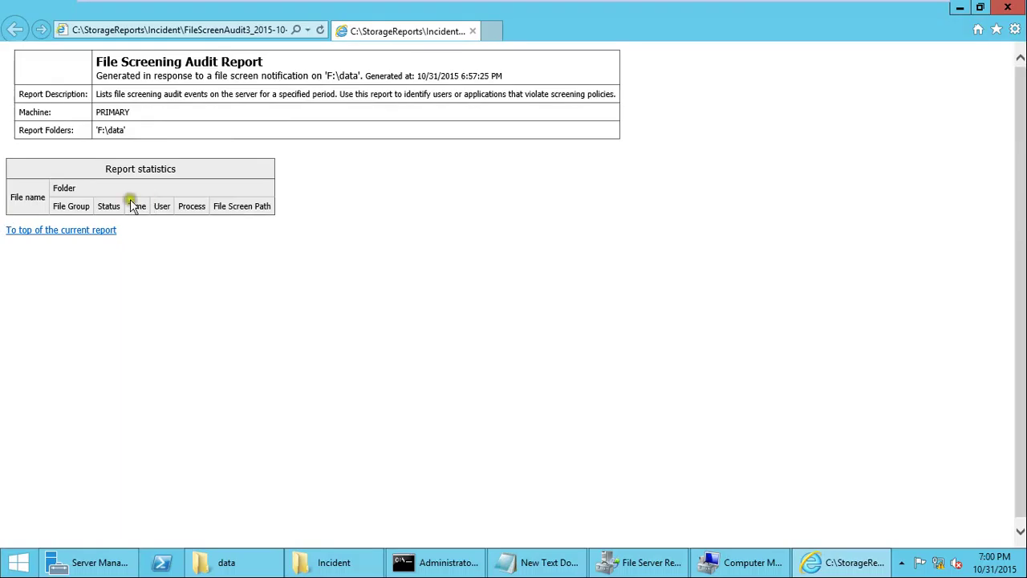
left_click(1009, 7)
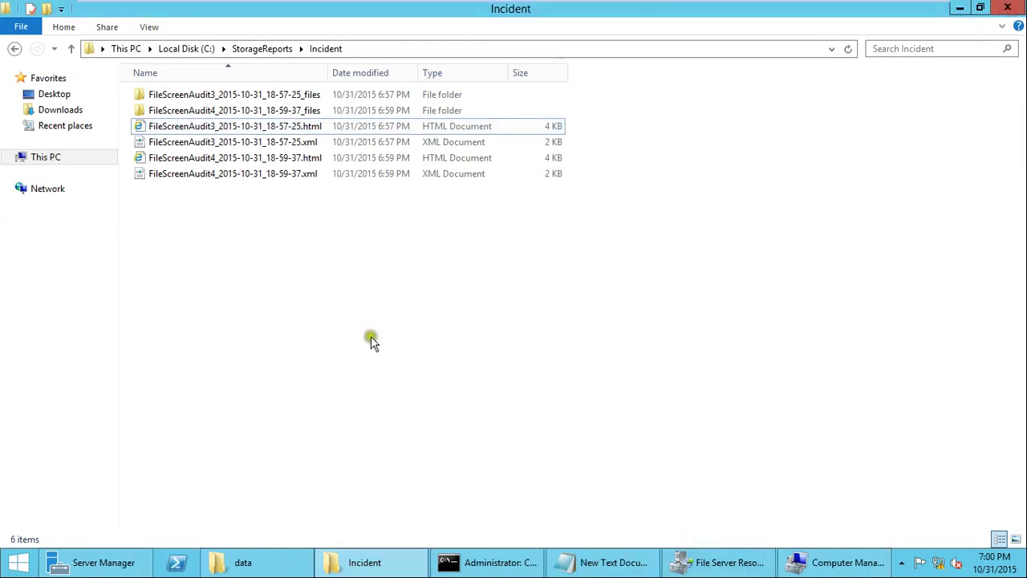
right_click(281, 280)
left_click(353, 337)
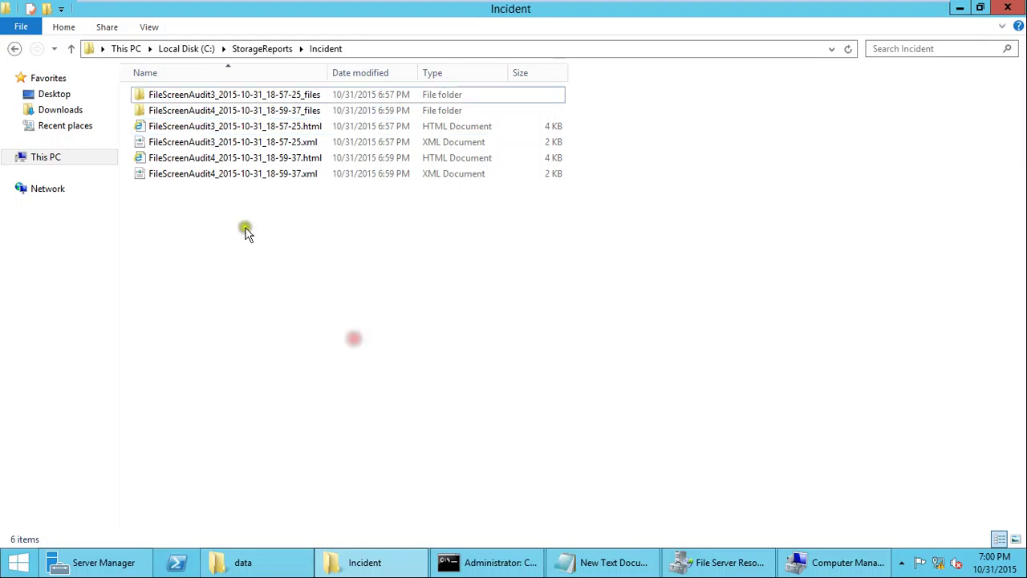
In the File Server Resource Manager options, review the File Screening Audit report parameters without changing them and show the File Screen Audit settings.
left_click(714, 562)
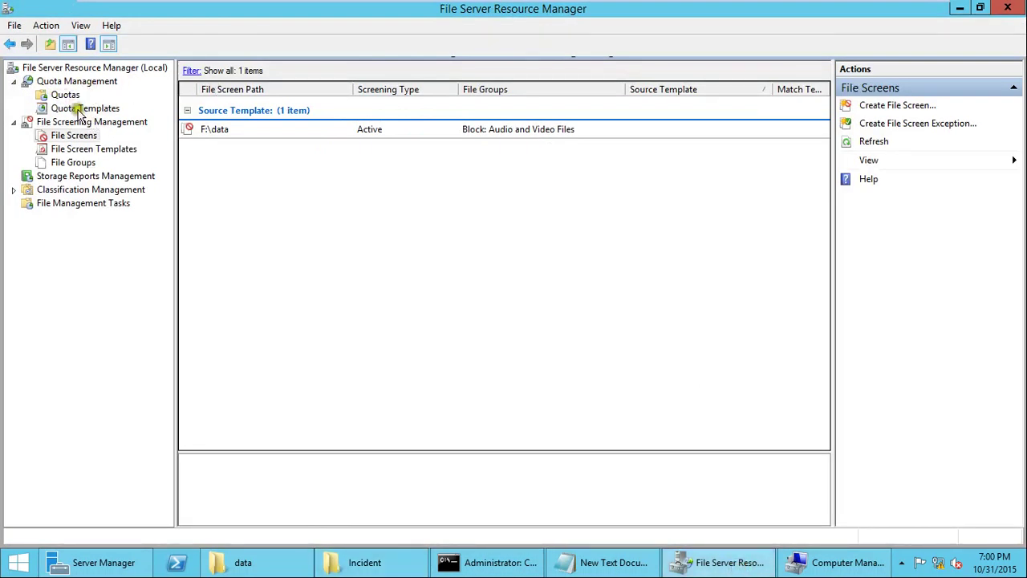
right_click(57, 69)
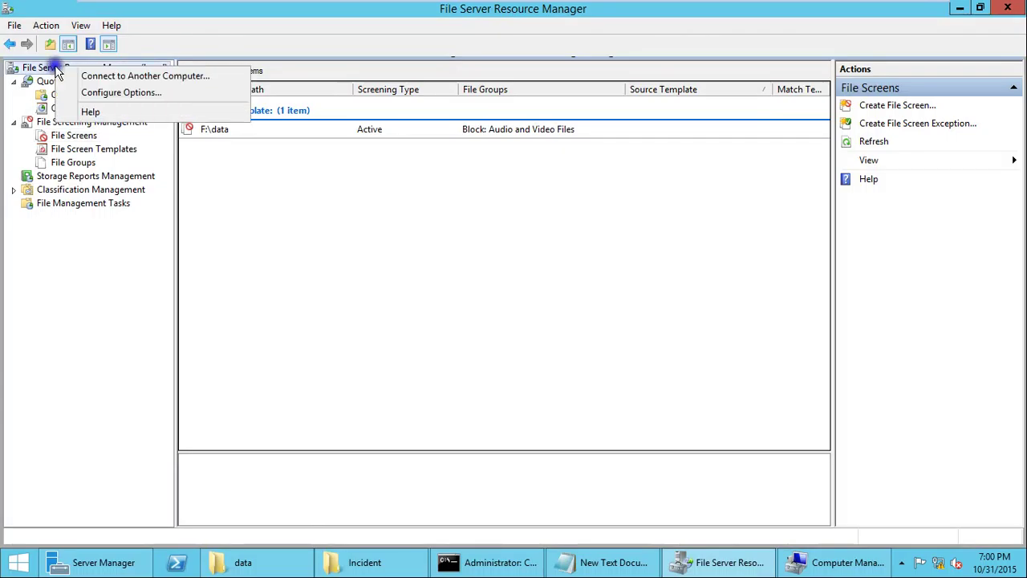
left_click(125, 96)
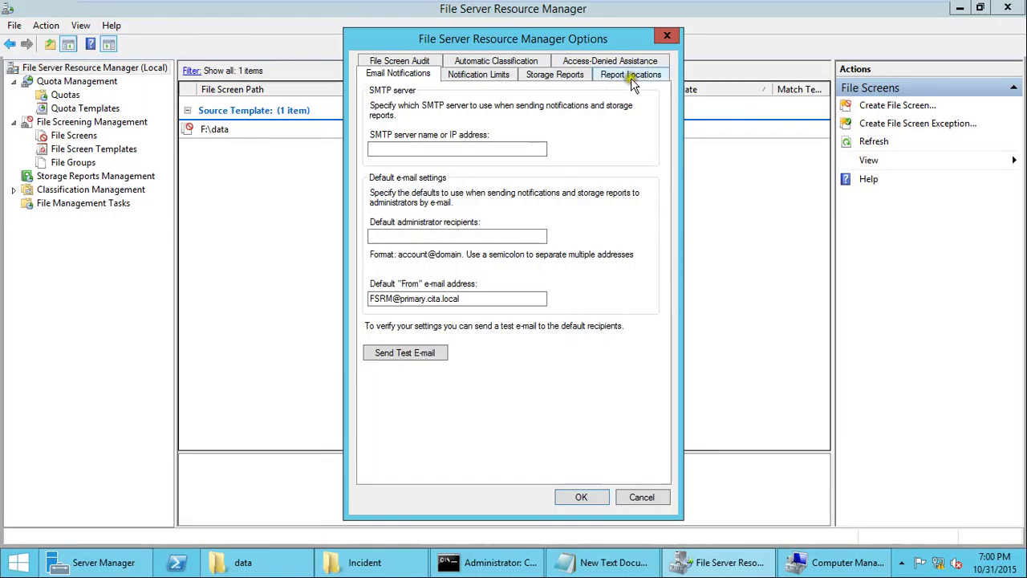
left_click(577, 81)
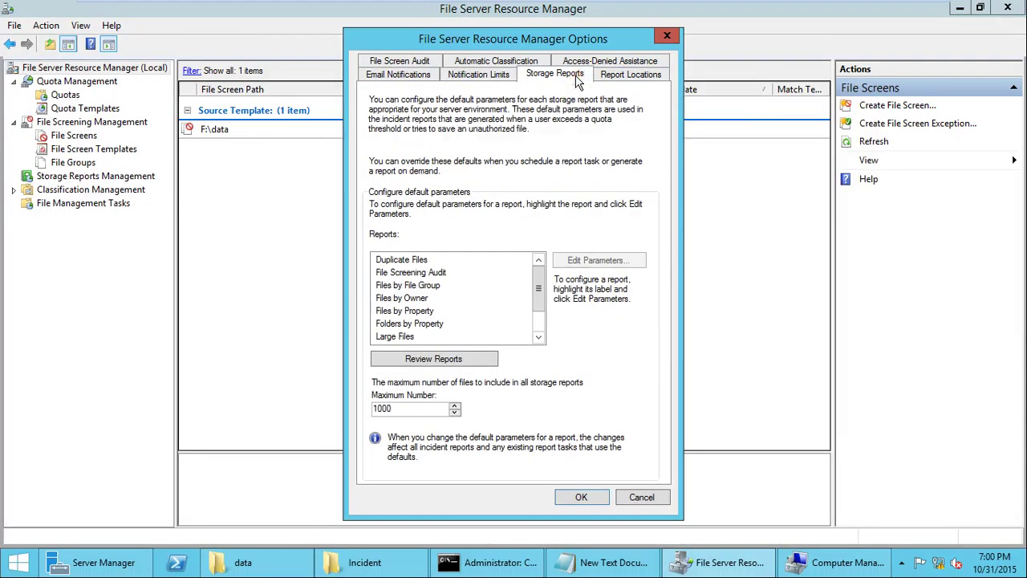
left_click(397, 273)
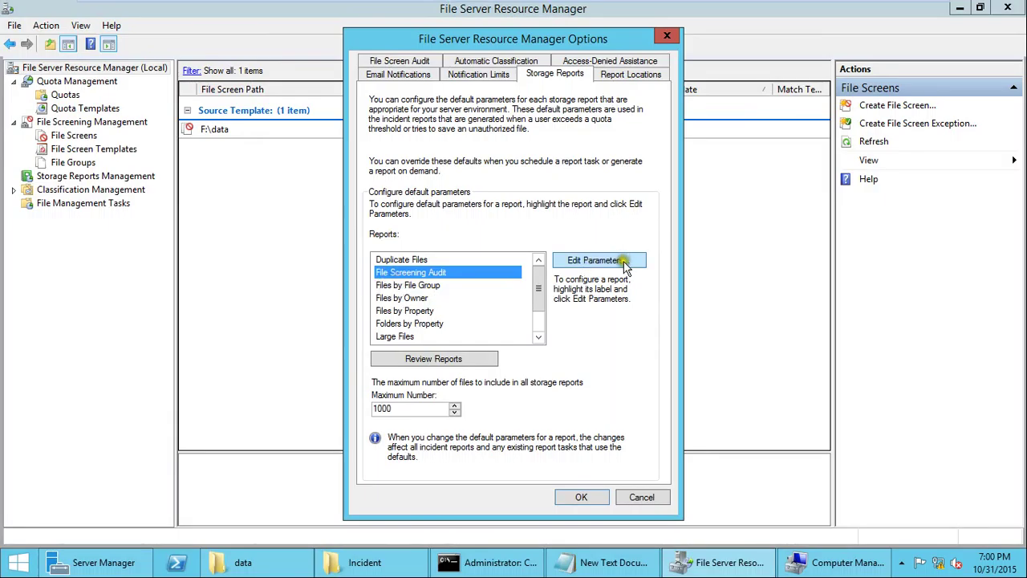
left_click(598, 260)
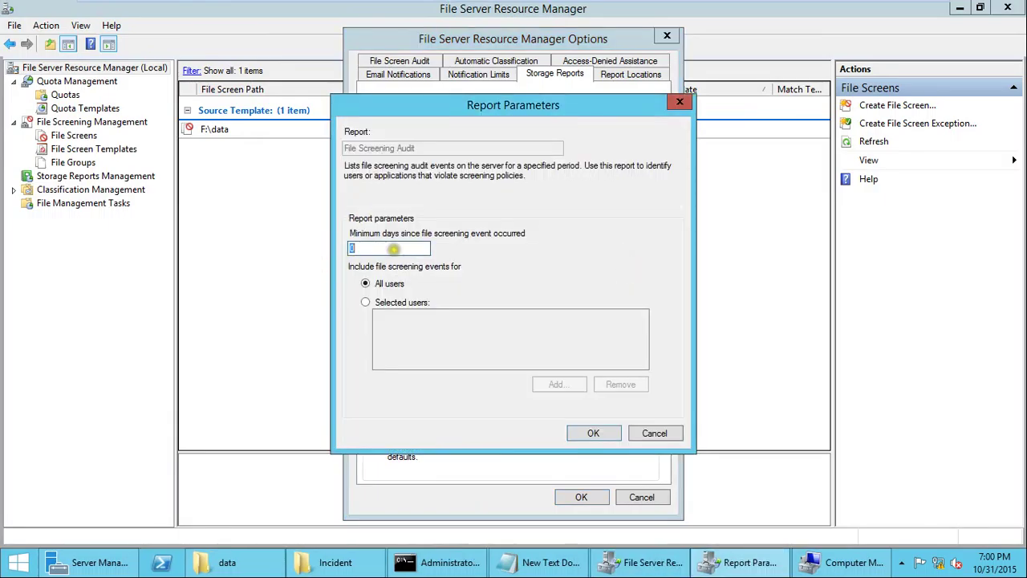
left_click_drag(365, 250, 339, 250)
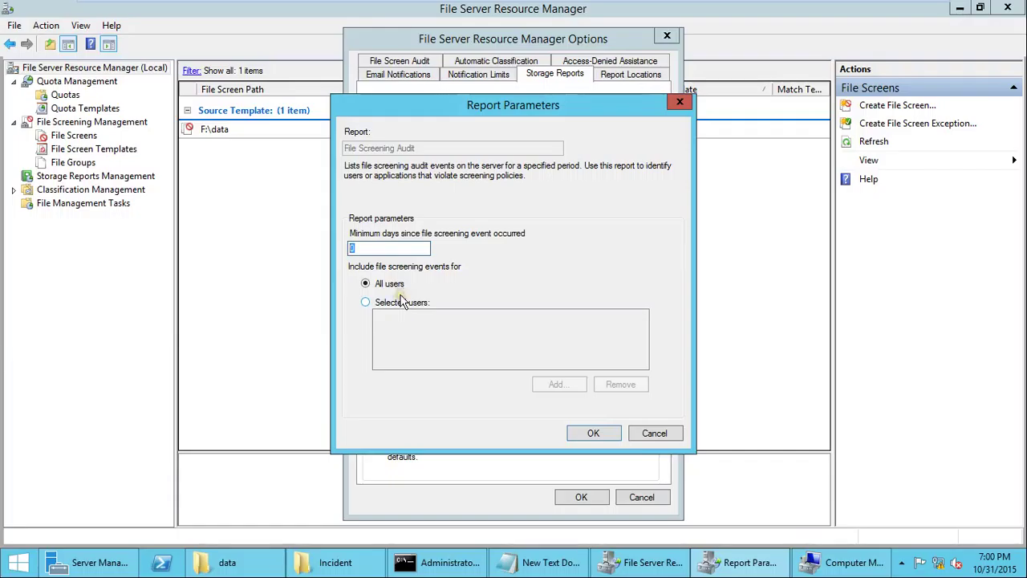
left_click(667, 431)
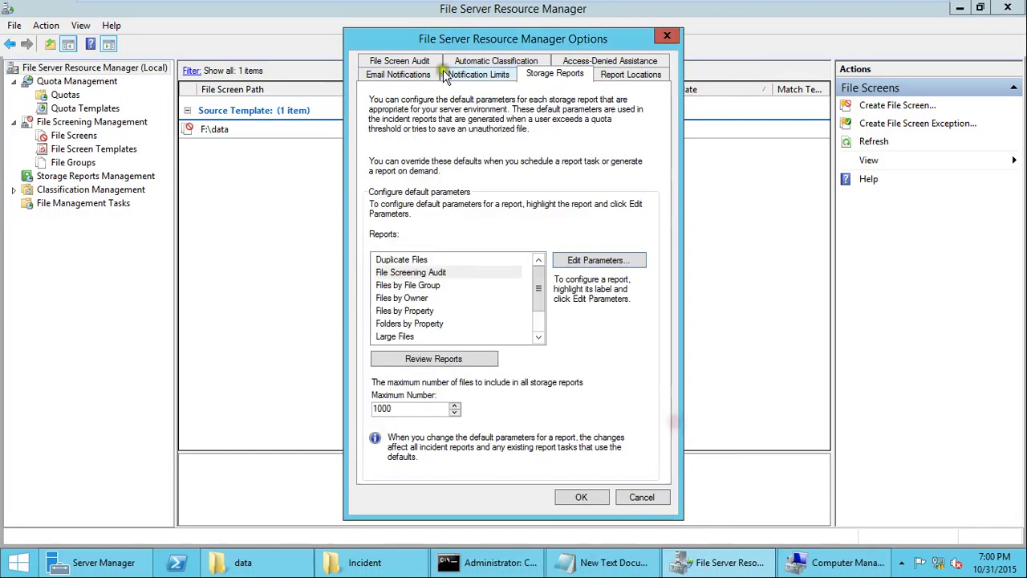
left_click(410, 61)
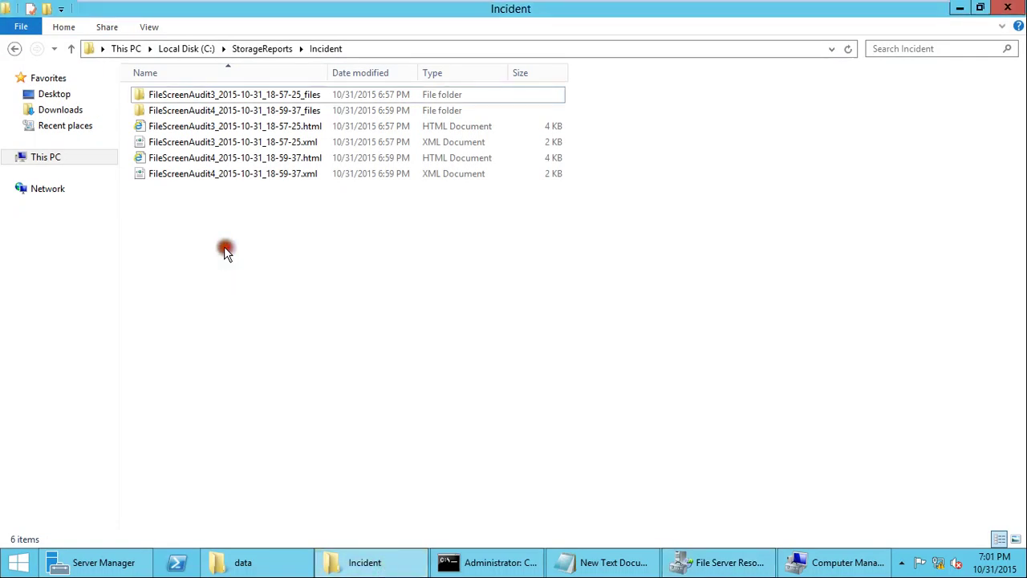
Refresh the Incident folder, open the FileScreenAudit3_2015-10-31_18-57-25.html report, and close it.
right_click(224, 247)
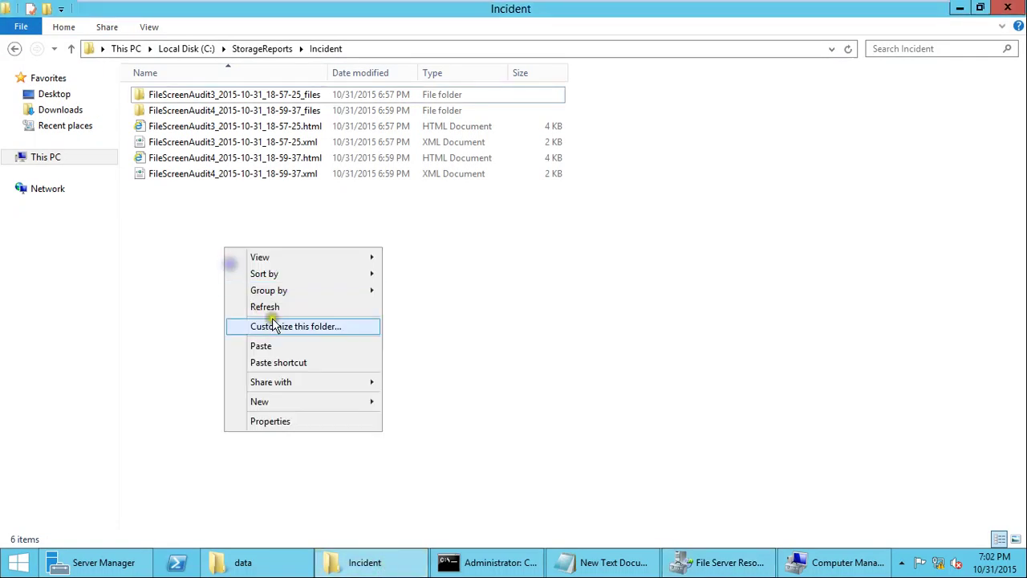
left_click(274, 308)
left_click(181, 127)
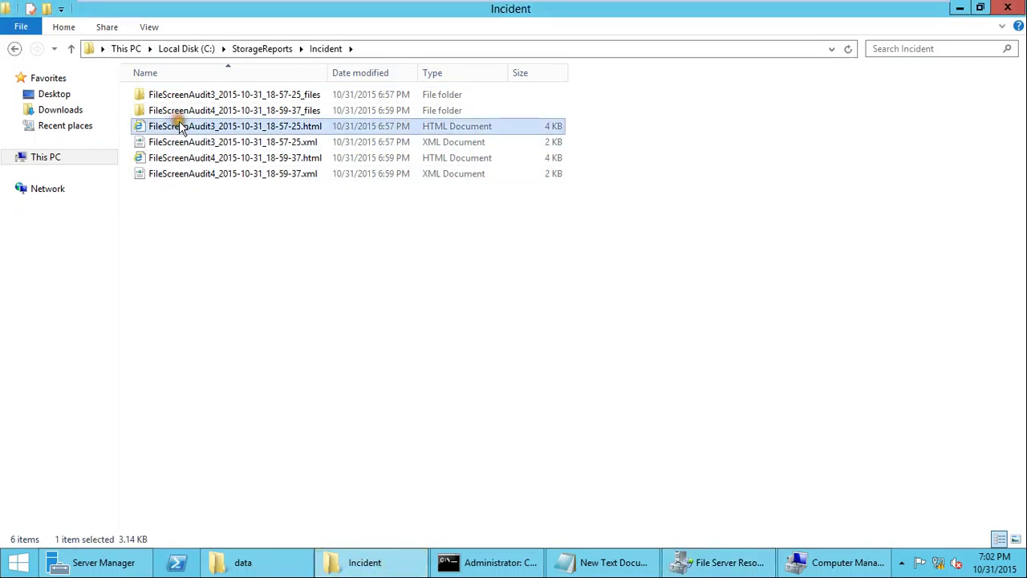
double_click(181, 126)
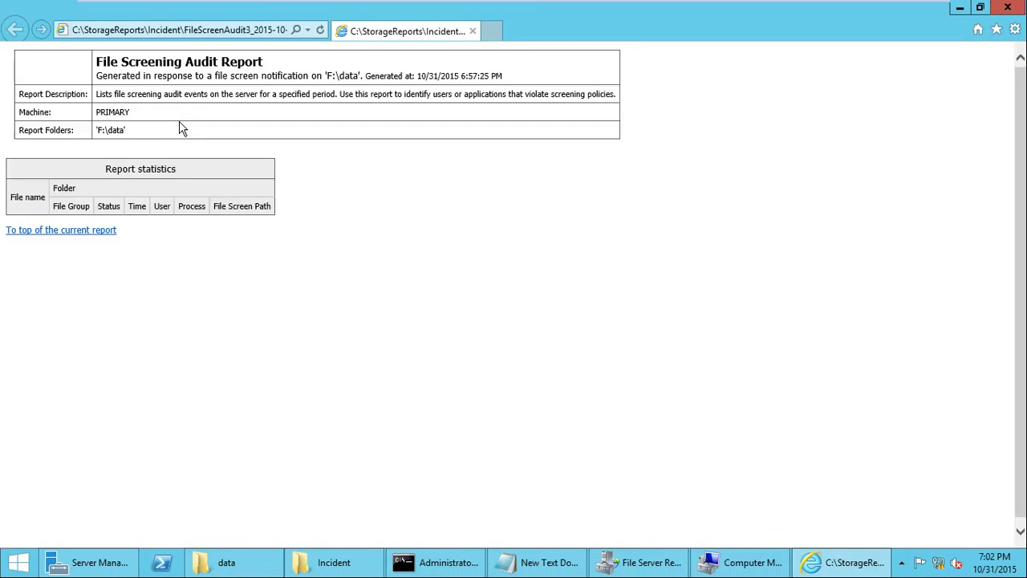
left_click(1008, 9)
Take the PDC virtual machine out of full screen and open F:\data beside the host's Yanni music folder.
mouse_move(587, 4)
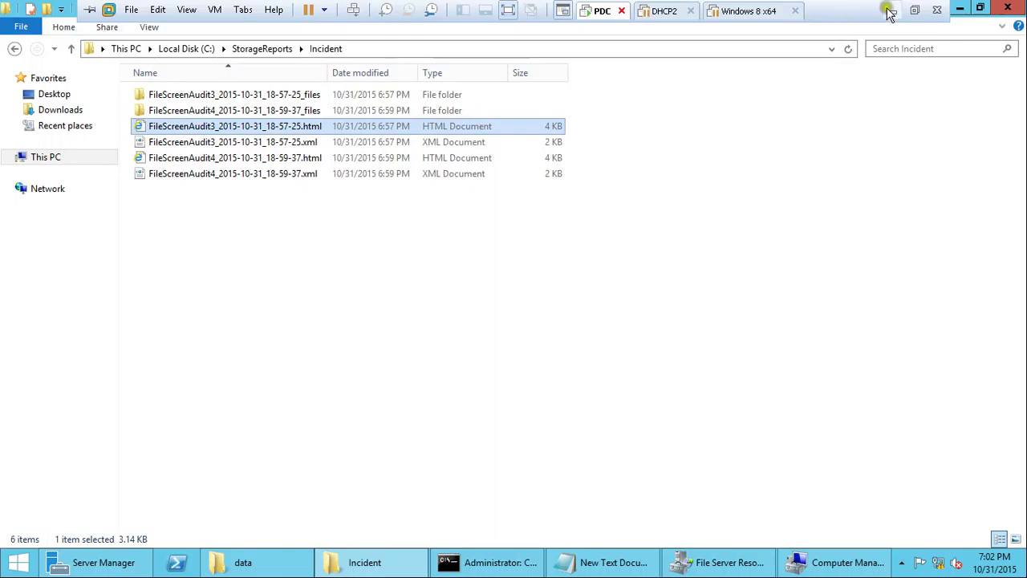
left_click(915, 9)
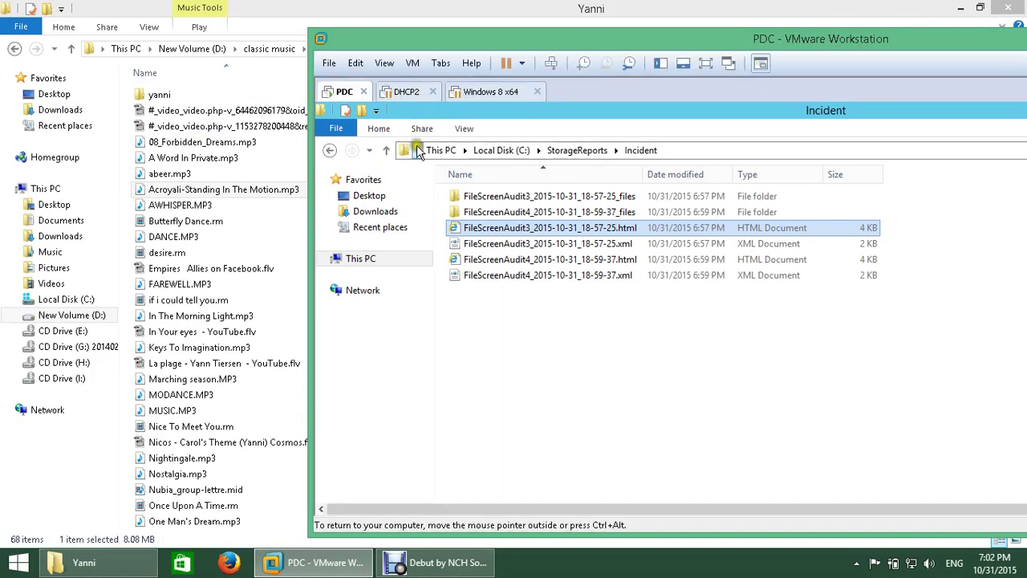
left_click(360, 258)
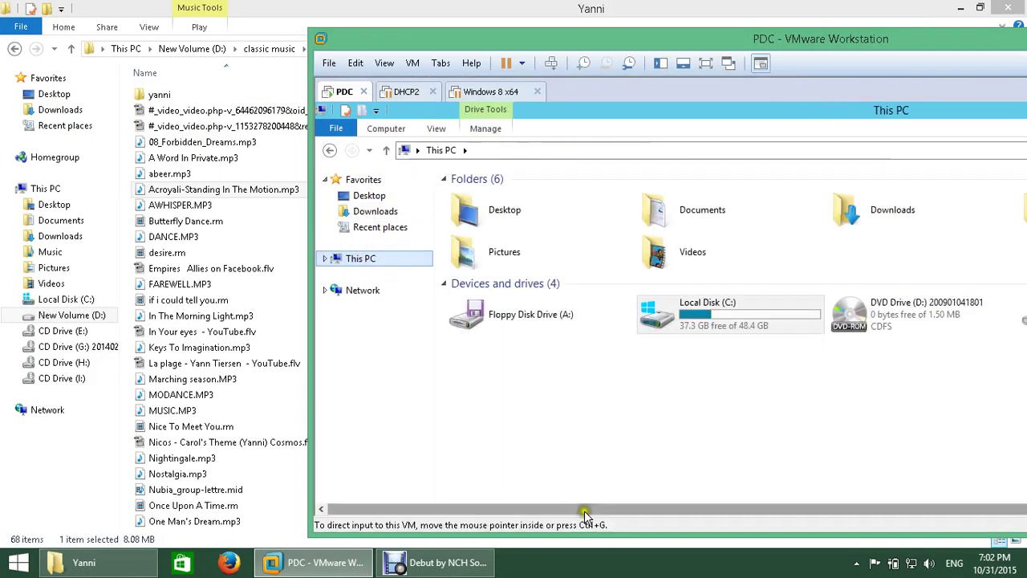
left_click_drag(584, 510, 800, 514)
double_click(1001, 319)
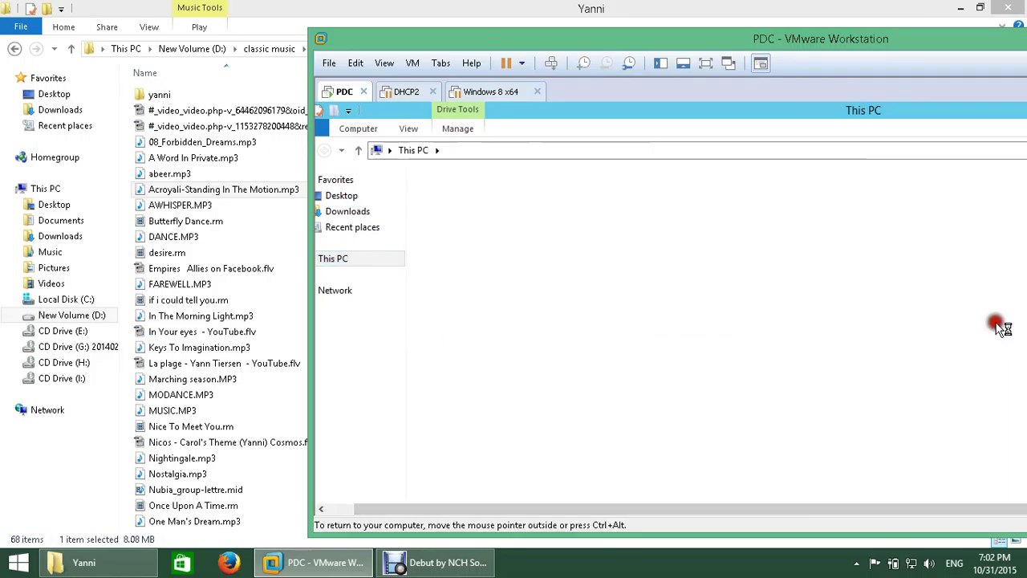
left_click(465, 198)
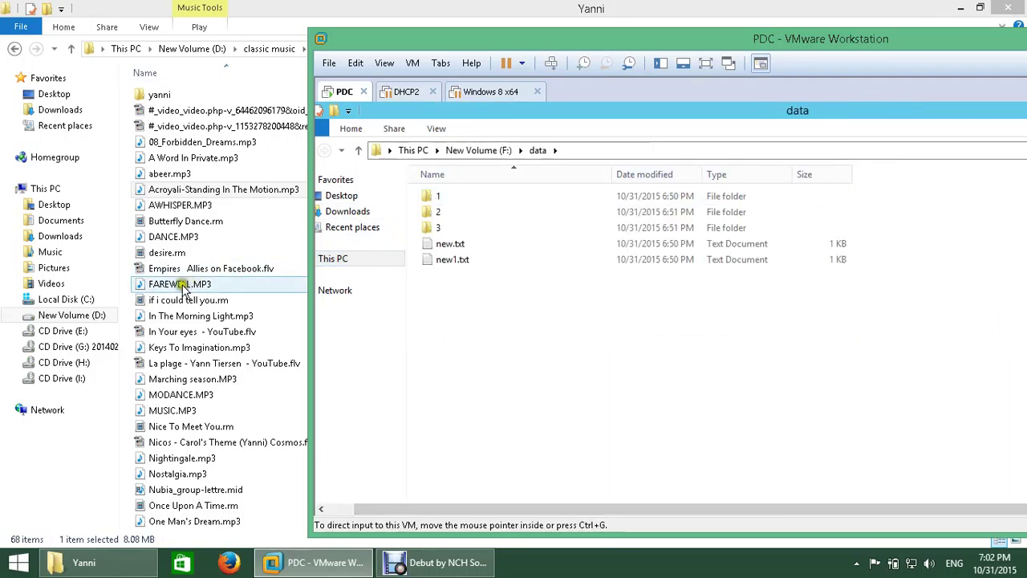
Try to copy DANCE.MP3 from the host's Yanni folder into F:\data on the virtual machine.
left_click(168, 236)
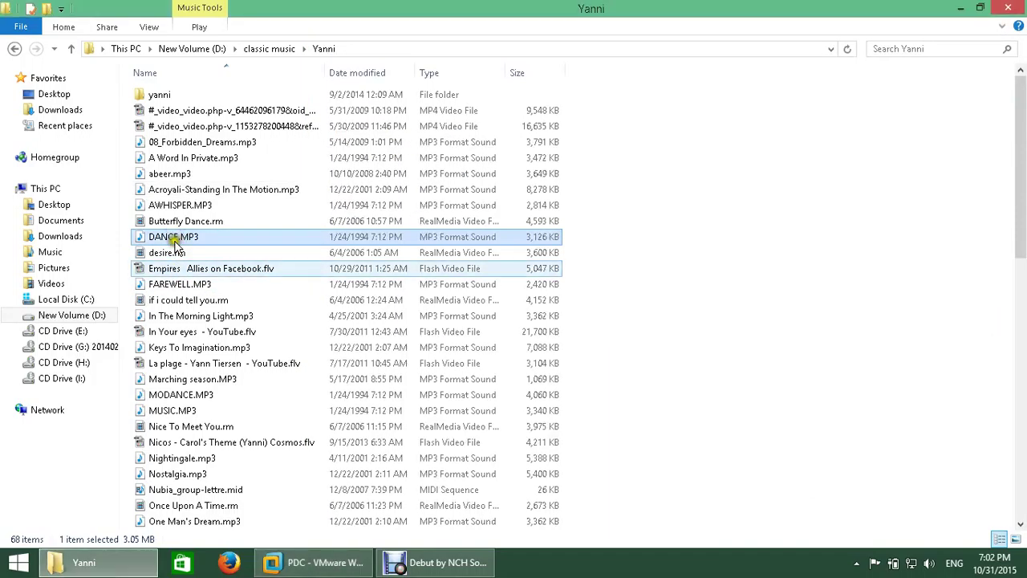
left_click(312, 562)
left_click_drag(173, 236, 851, 328)
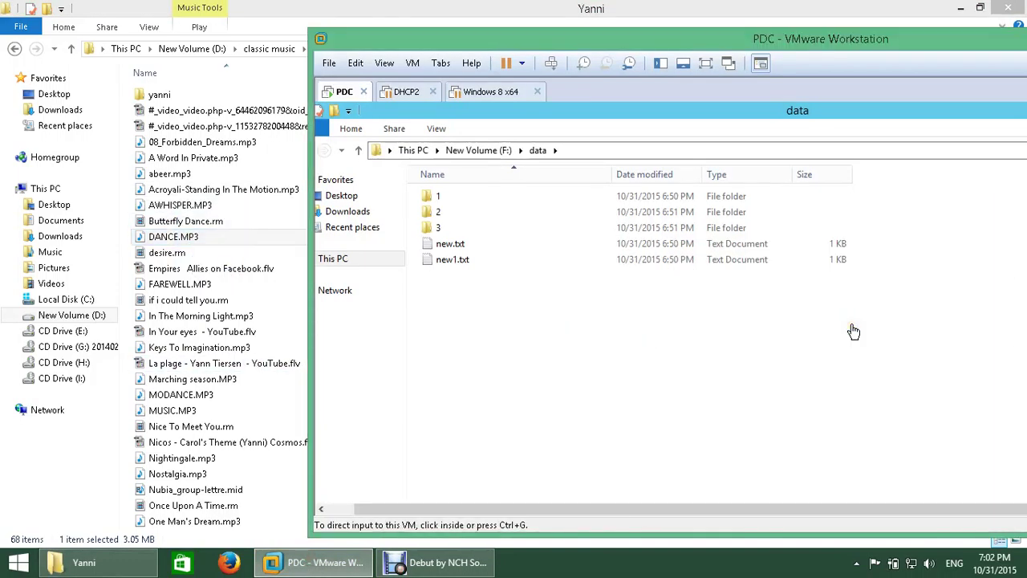
left_click(914, 282)
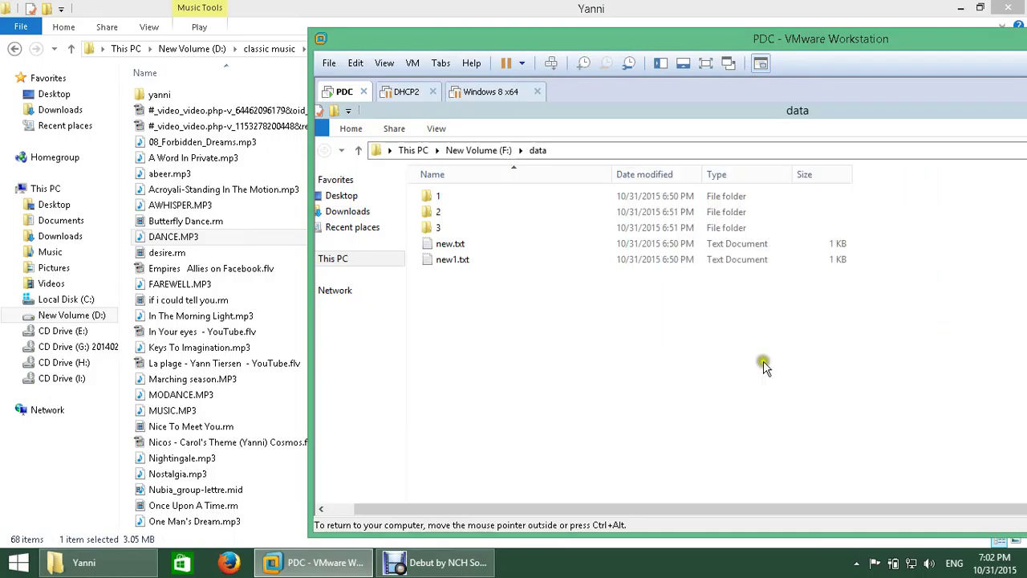
Return the virtual machine to full screen and open the C:\StorageReports\Incident folder.
key("ctrl+alt+Return")
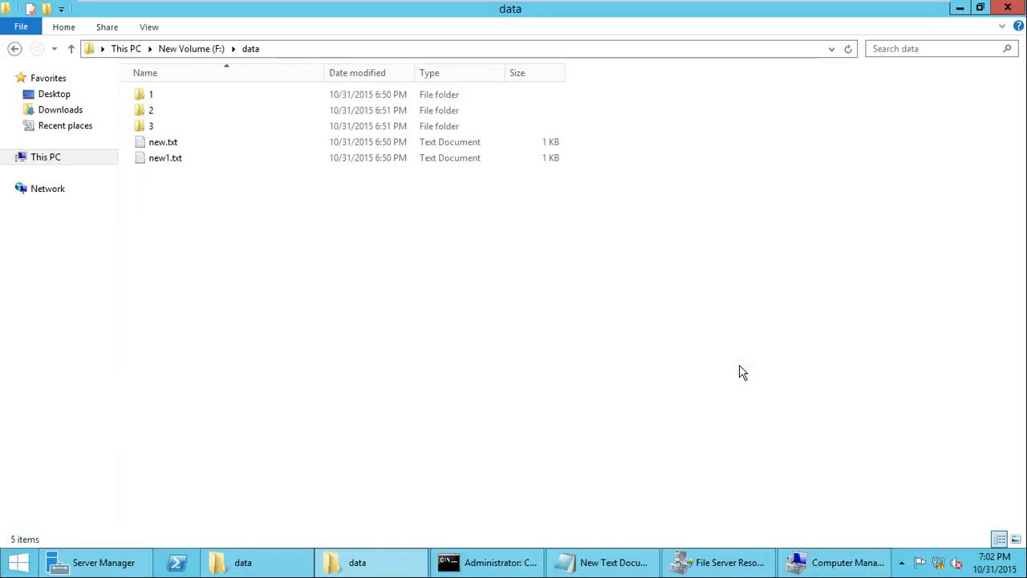
left_click(50, 157)
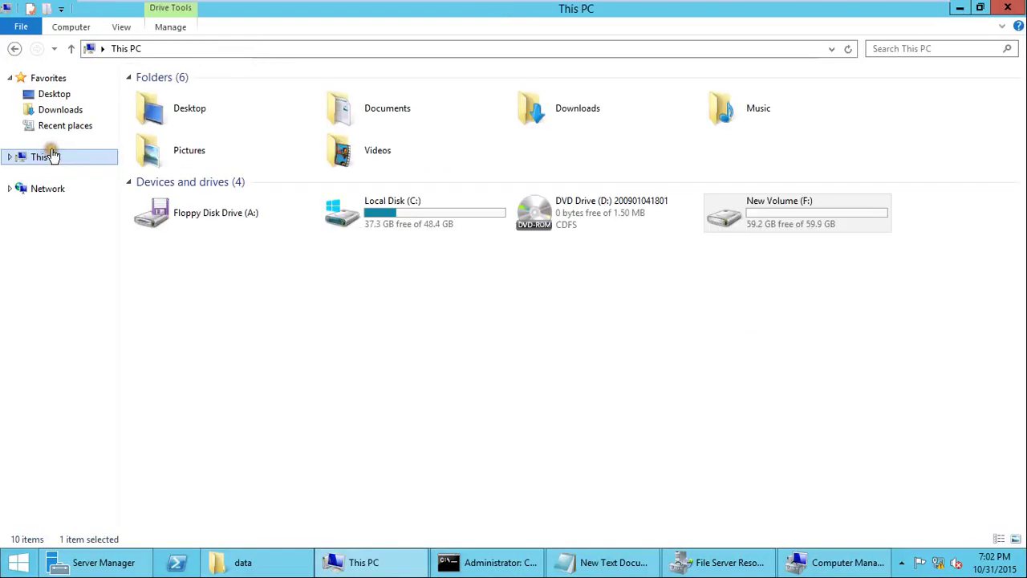
double_click(399, 215)
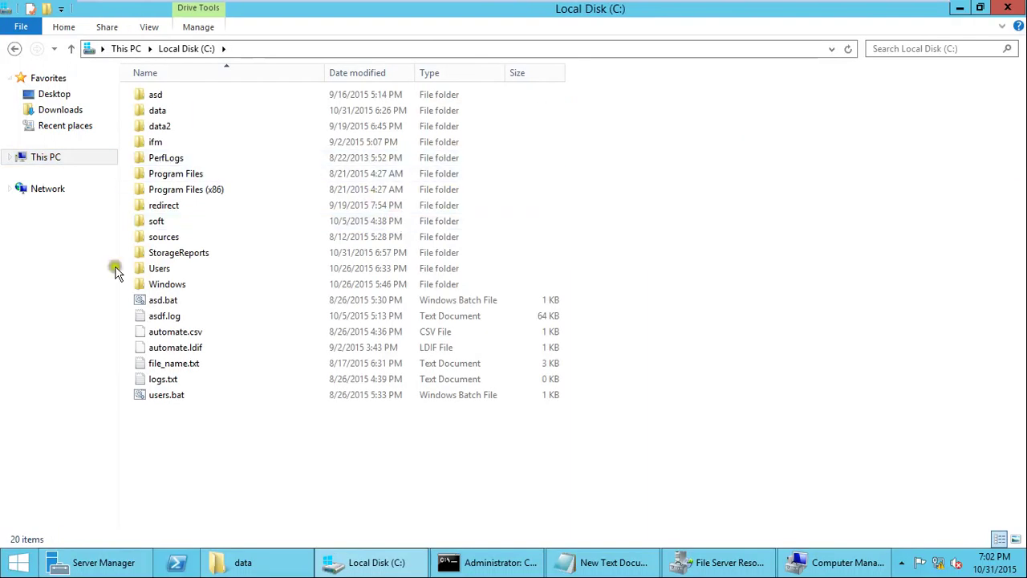
double_click(163, 255)
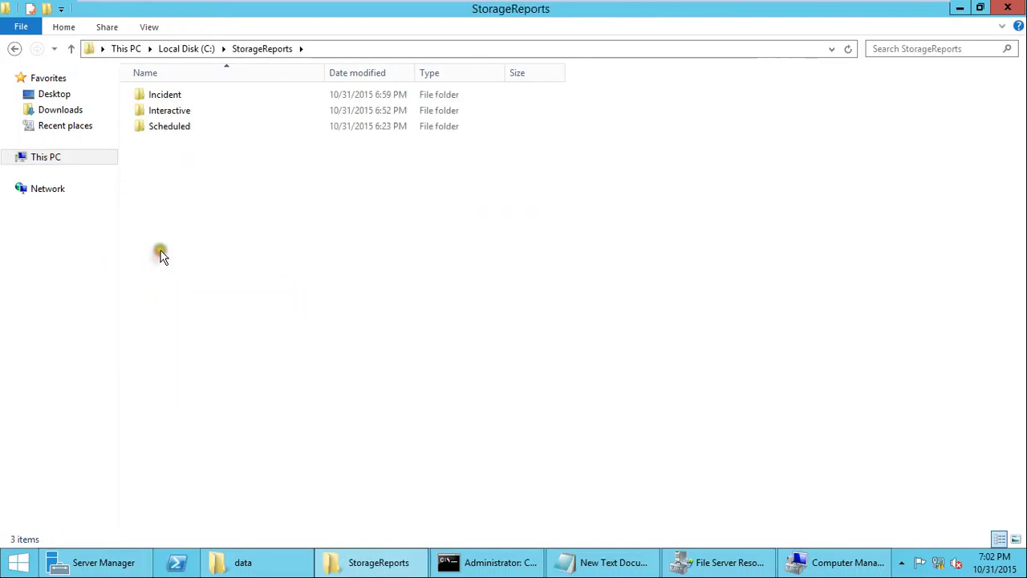
double_click(160, 95)
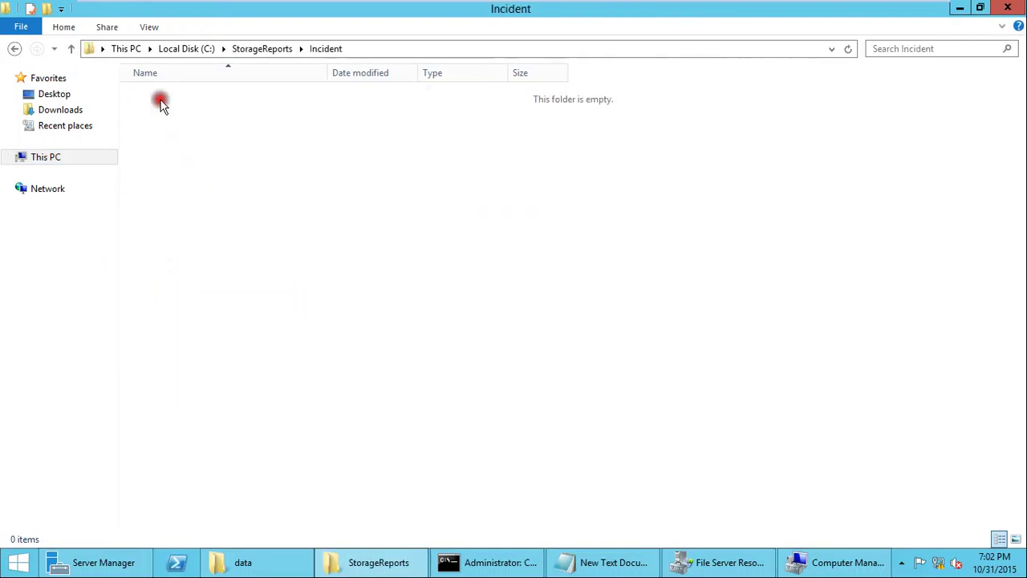
Refresh the Incident folder repeatedly to check for a newly generated file screening audit report.
right_click(225, 247)
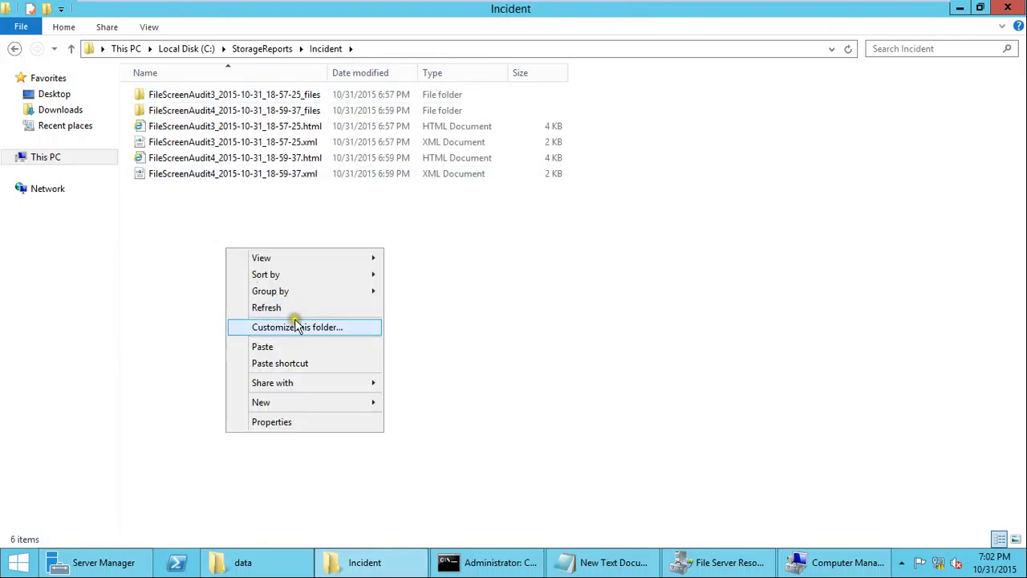
left_click(295, 315)
right_click(210, 226)
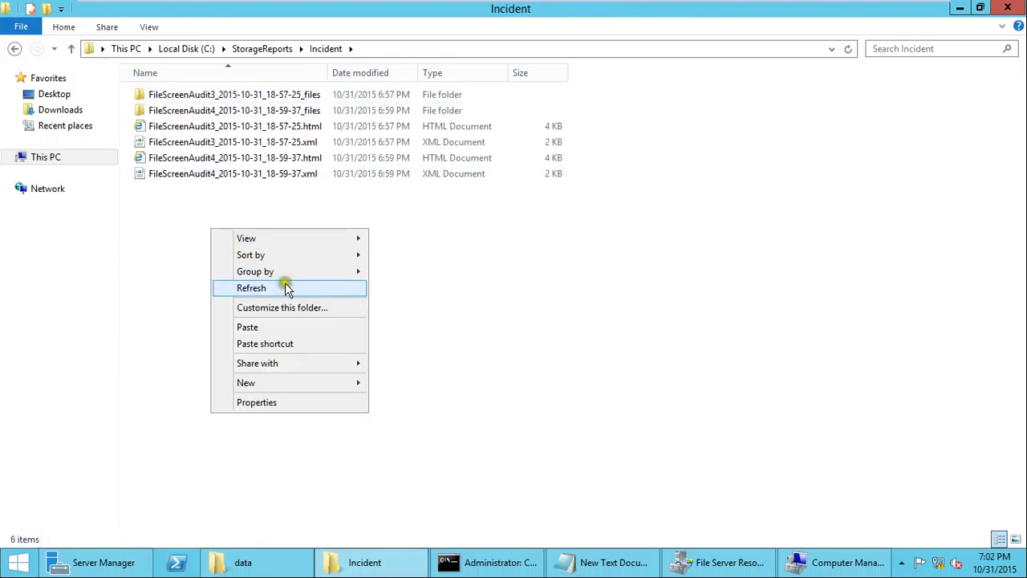
left_click(284, 283)
right_click(236, 240)
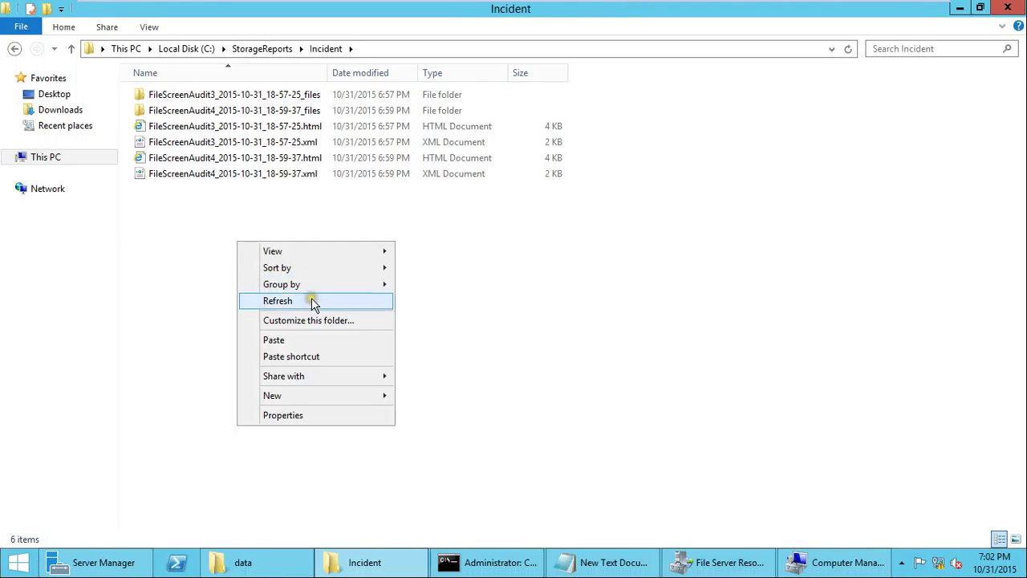
left_click(312, 298)
right_click(232, 229)
left_click(287, 288)
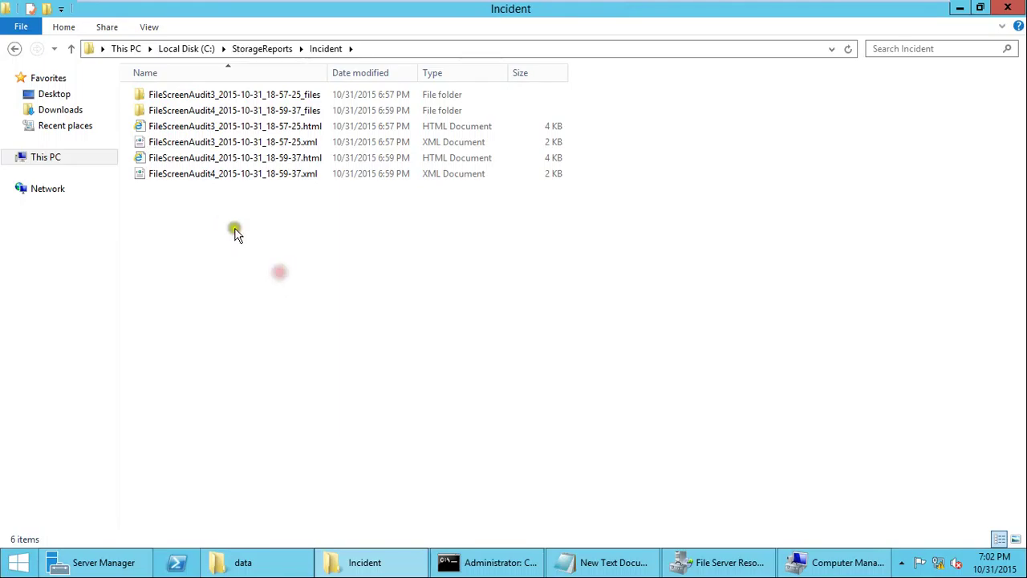
right_click(233, 228)
left_click(289, 289)
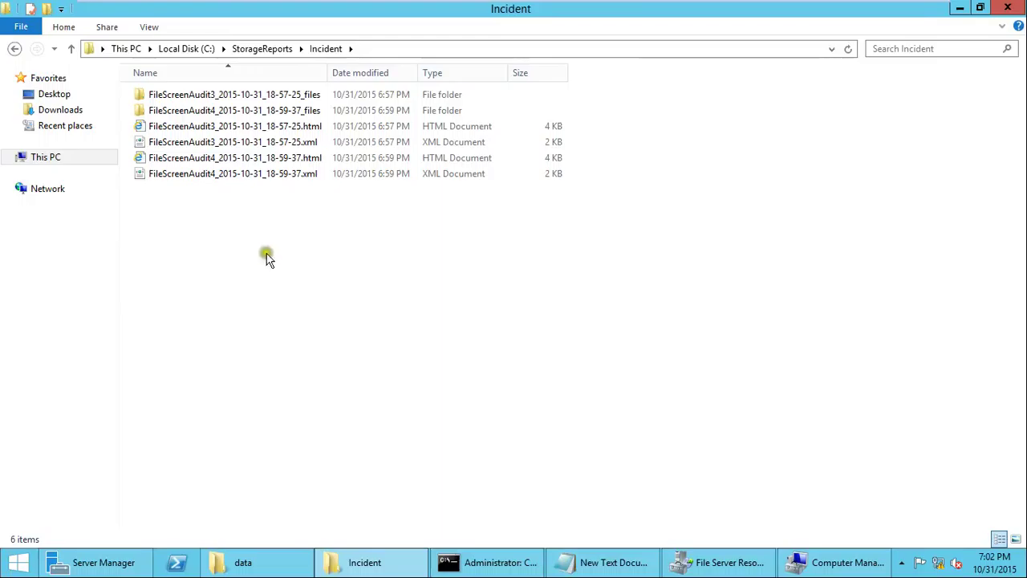
right_click(259, 249)
left_click(273, 305)
right_click(254, 265)
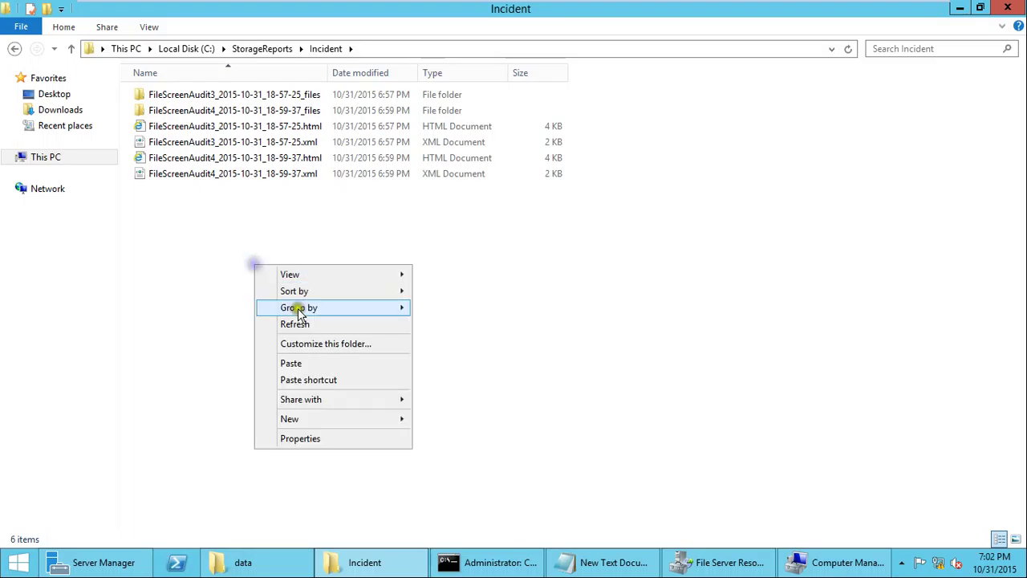
left_click(314, 336)
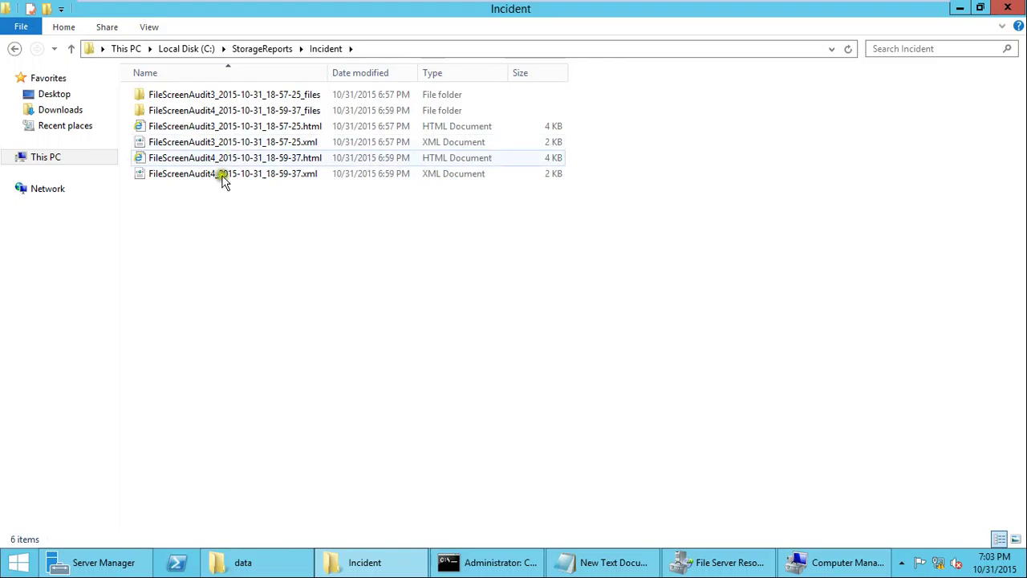
right_click(227, 272)
left_click(288, 332)
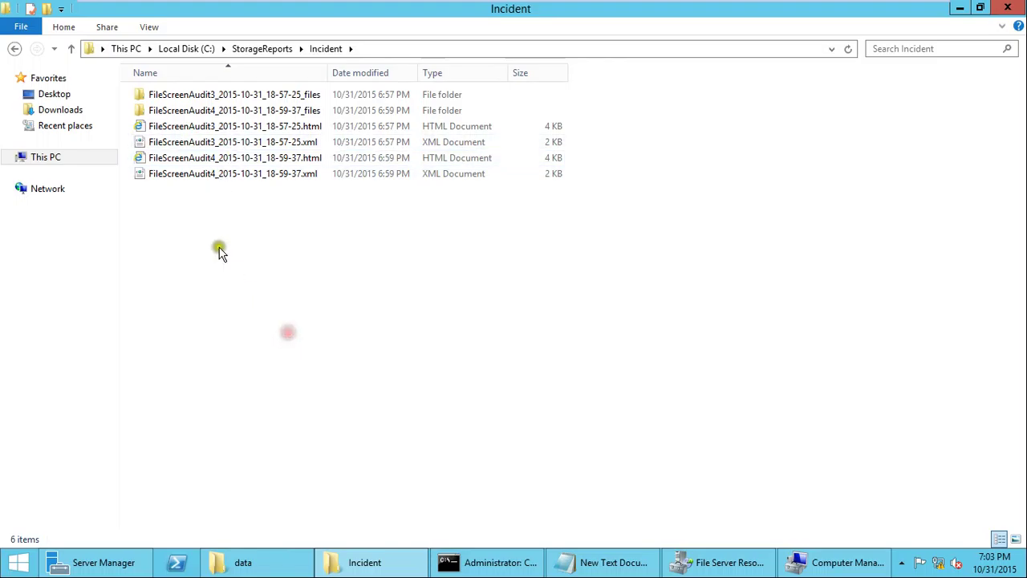
right_click(216, 241)
left_click(259, 302)
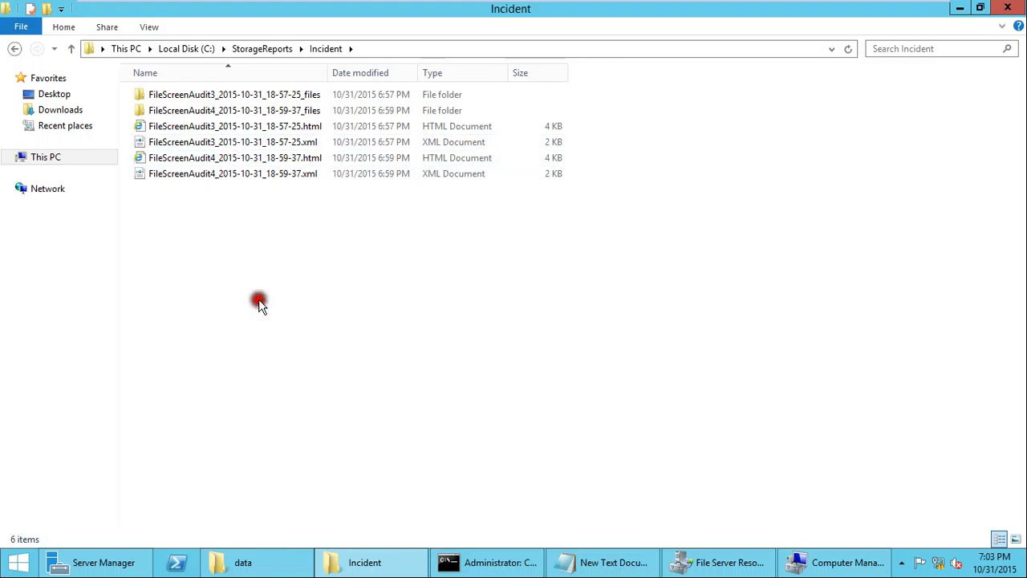
Open the FileScreenAudit3 HTML report once more, close it, and refresh the Incident folder for new reports.
double_click(308, 127)
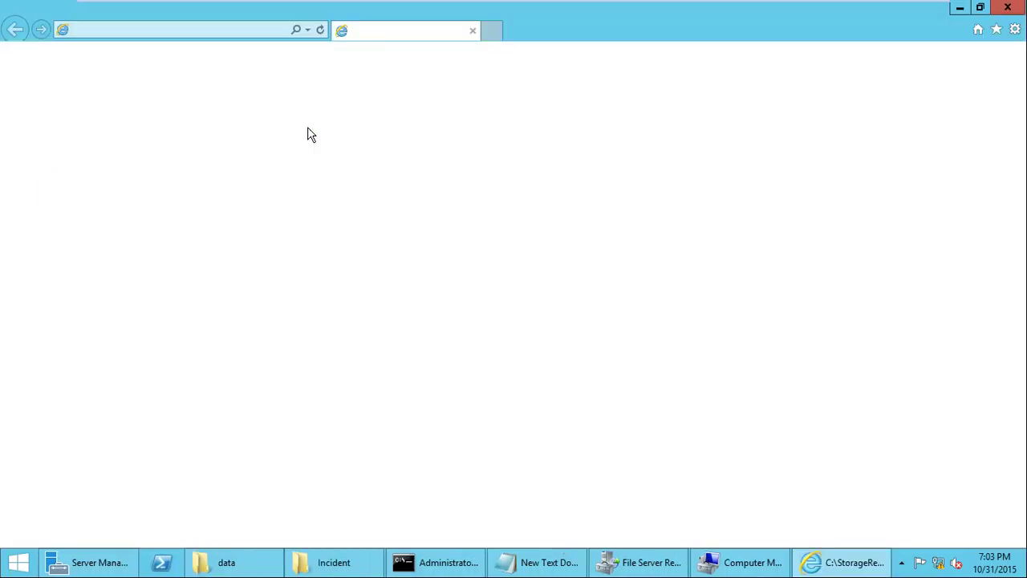
left_click(1022, 5)
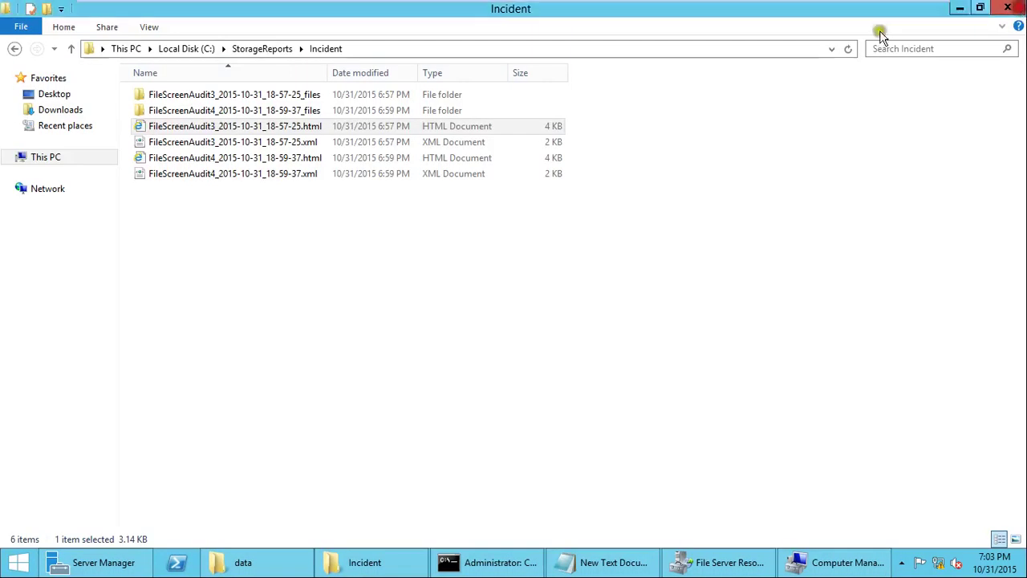
right_click(313, 264)
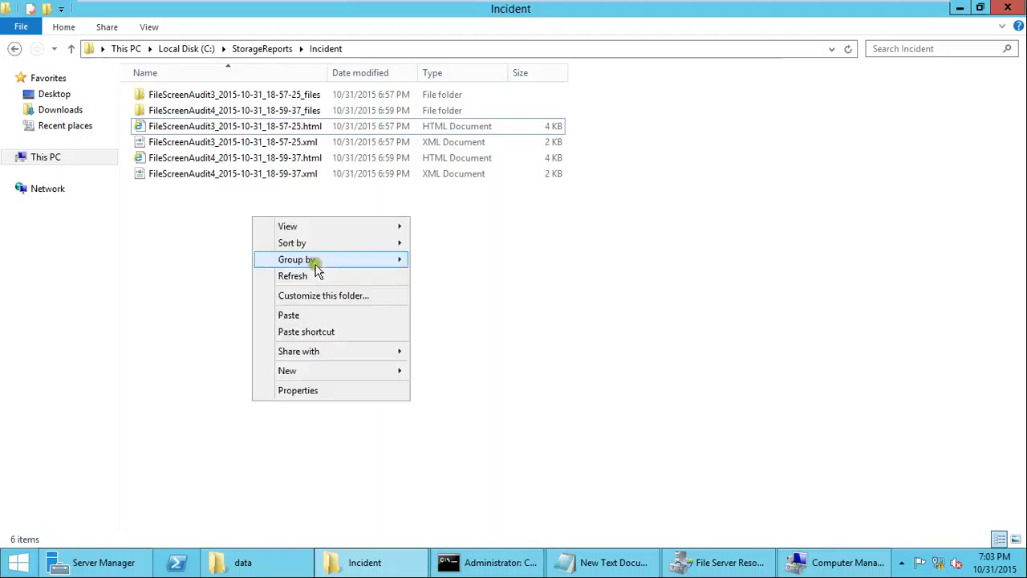
left_click(327, 275)
right_click(233, 229)
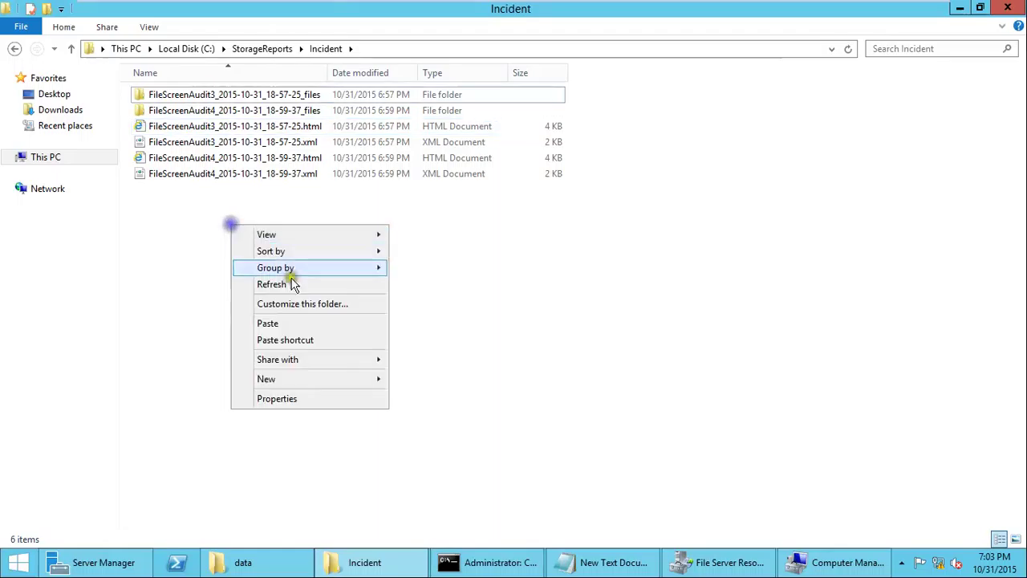
left_click(289, 284)
right_click(184, 227)
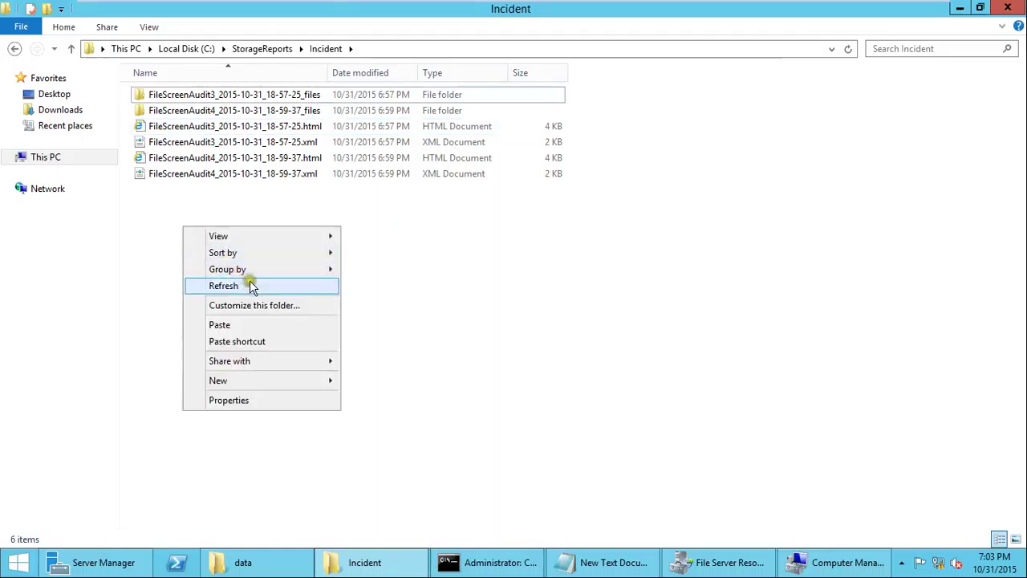
left_click(245, 285)
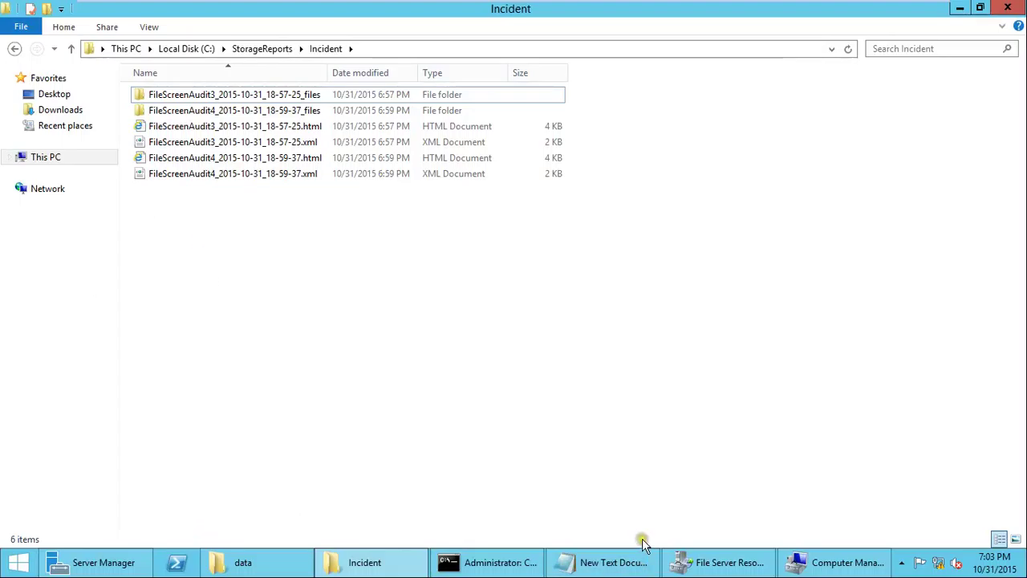
In File Server Resource Manager, open the properties of the F:\data file screen and show its report settings.
left_click(716, 565)
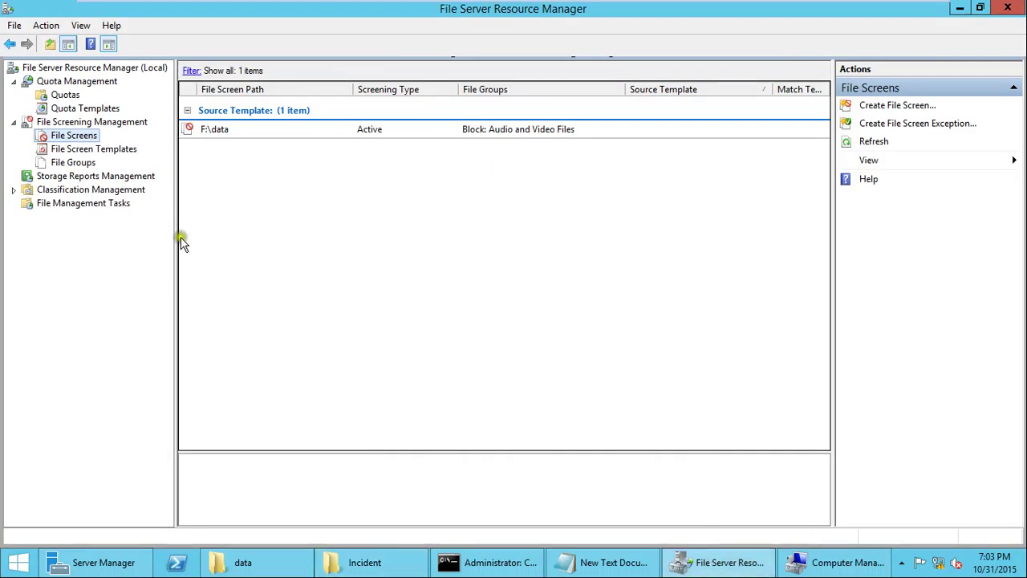
left_click(326, 131)
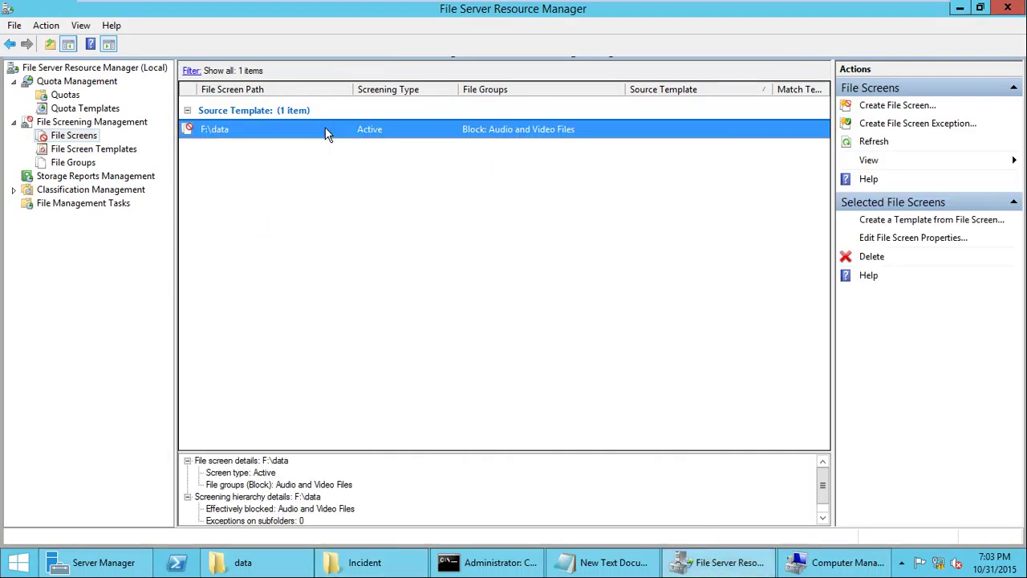
double_click(326, 130)
left_click(232, 90)
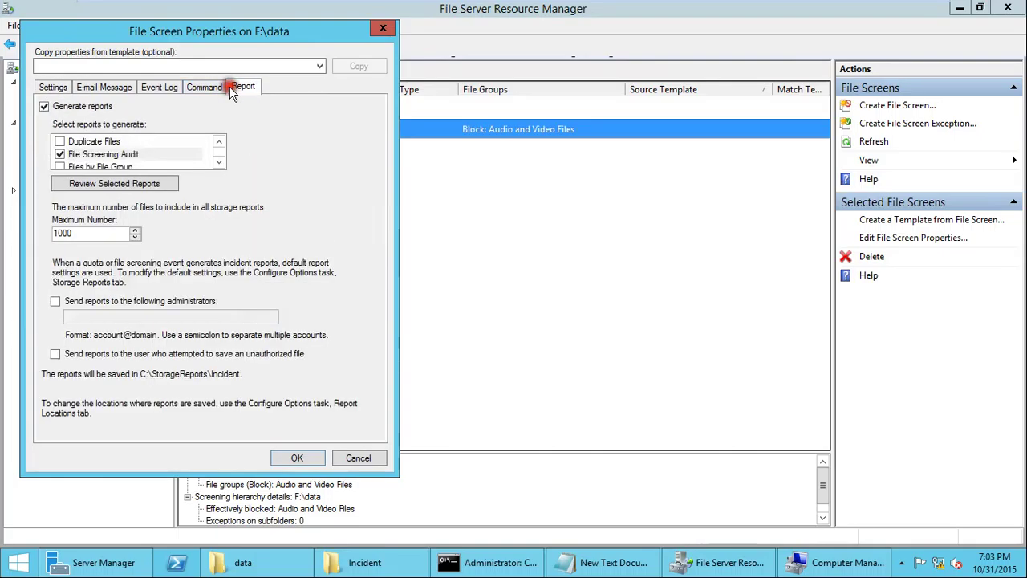
left_click_drag(222, 45, 451, 64)
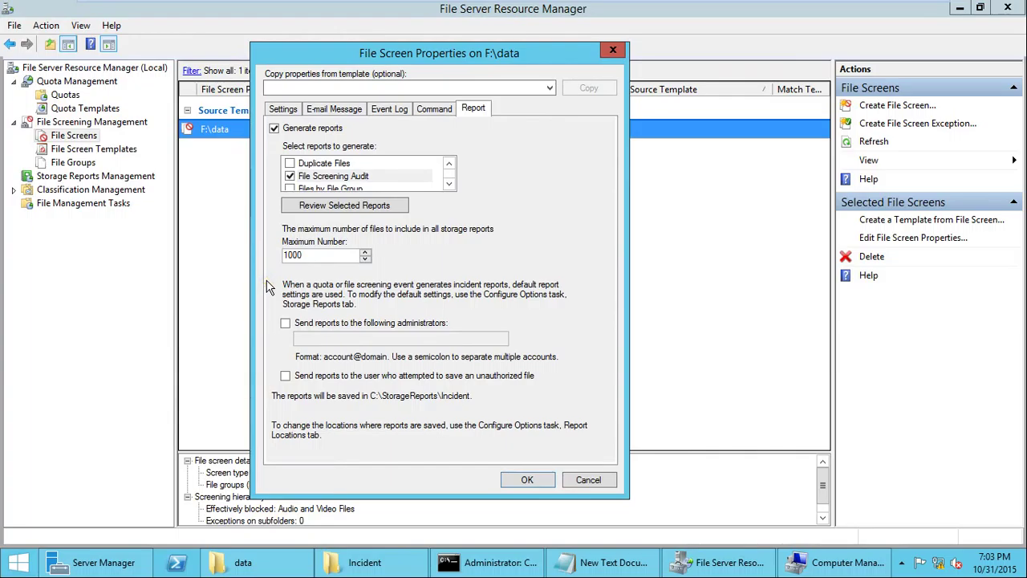
Confirm the F:\data file screen properties and refresh the Incident folder to check for a new audit report.
left_click(527, 480)
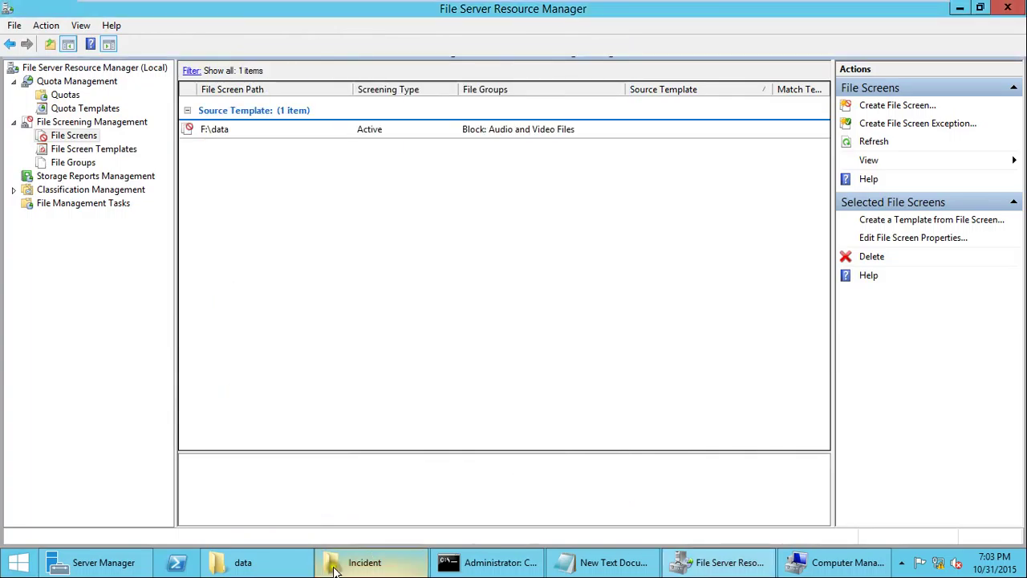
left_click(358, 565)
right_click(227, 299)
left_click(274, 358)
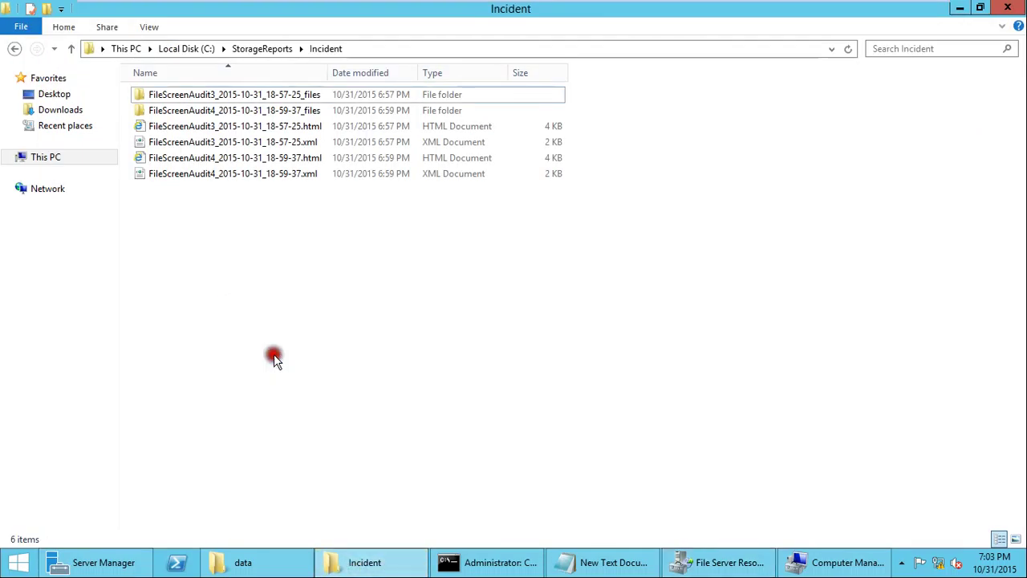
right_click(206, 239)
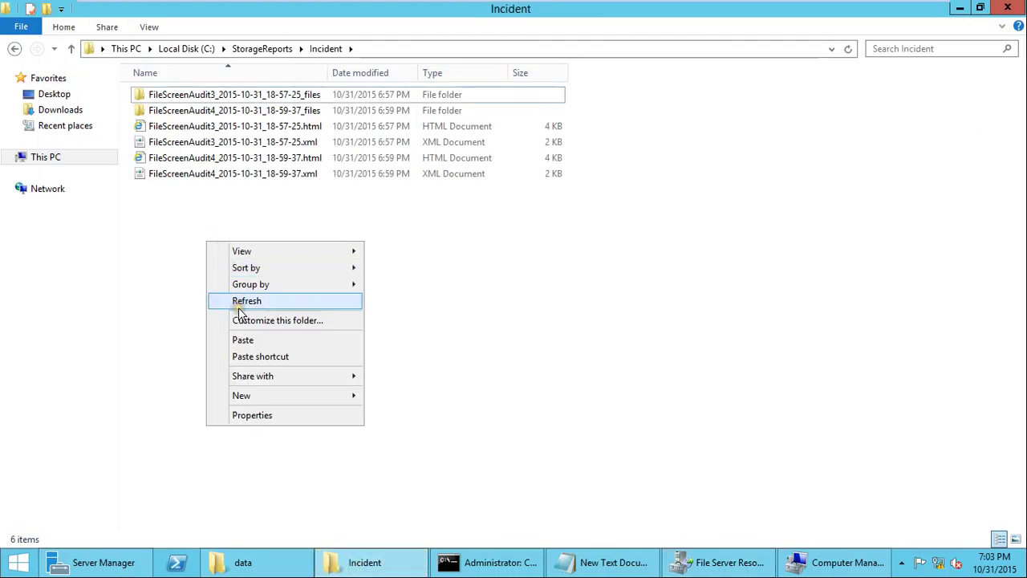
left_click(238, 306)
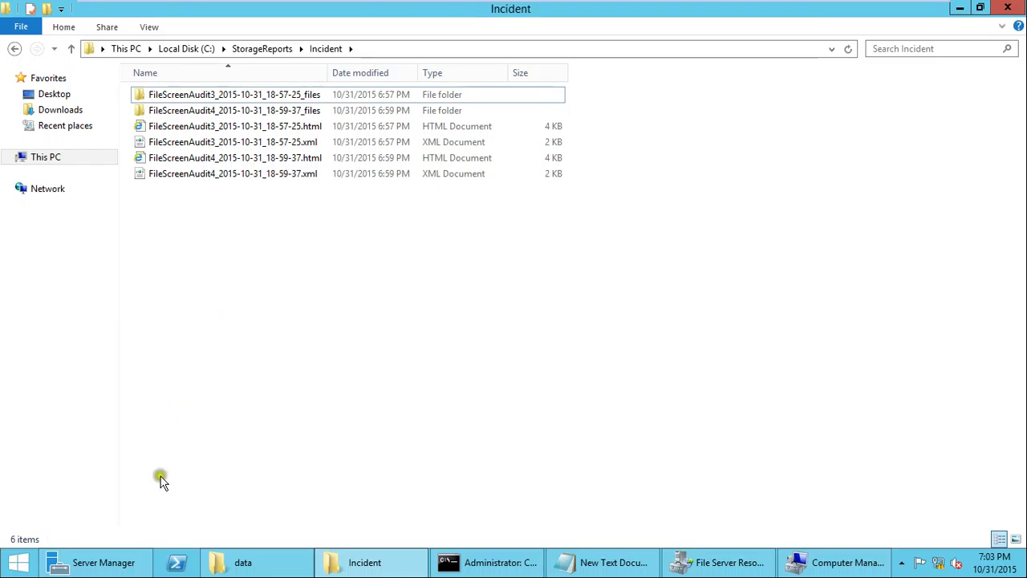
mouse_move(846, 8)
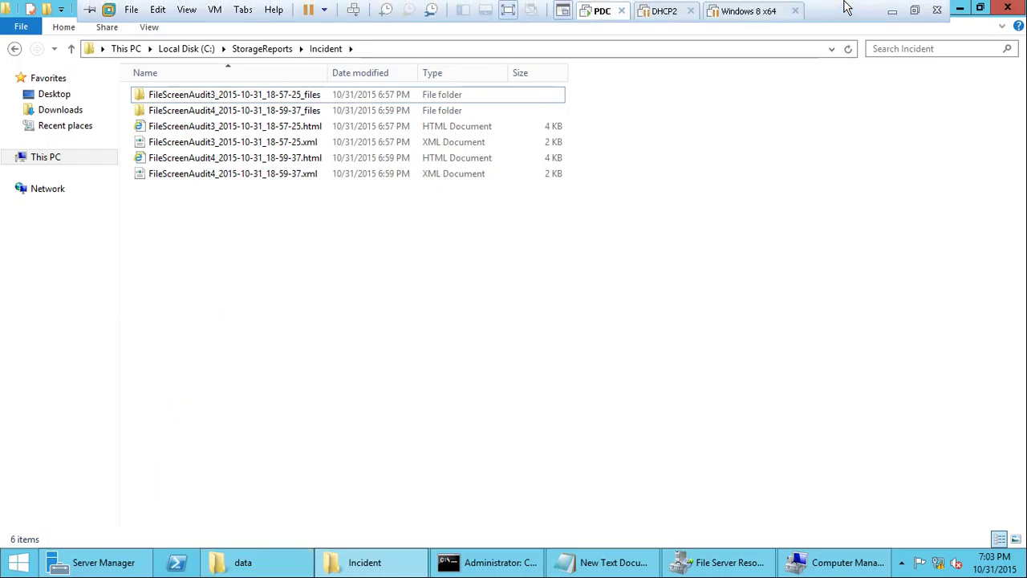
left_click(916, 10)
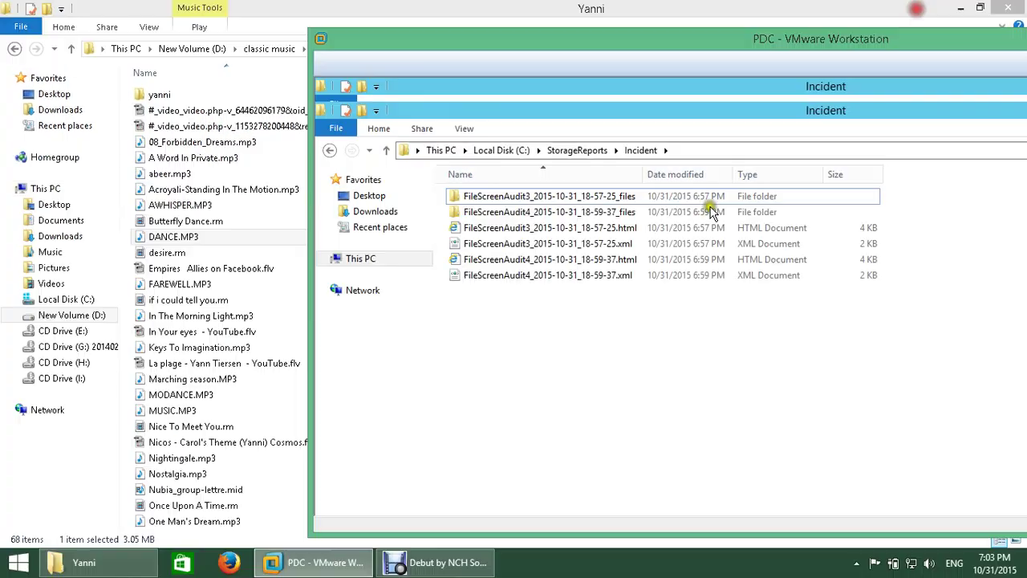
left_click(435, 564)
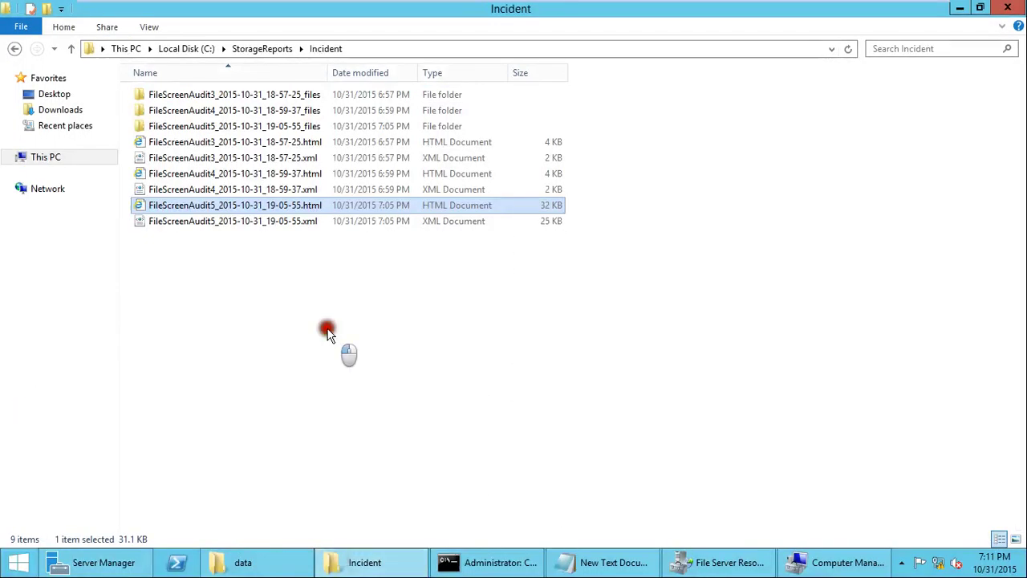
Open the FileScreenAudit5 HTML report, examine the file name, status, user and file screen path of its entries, and close it.
double_click(230, 205)
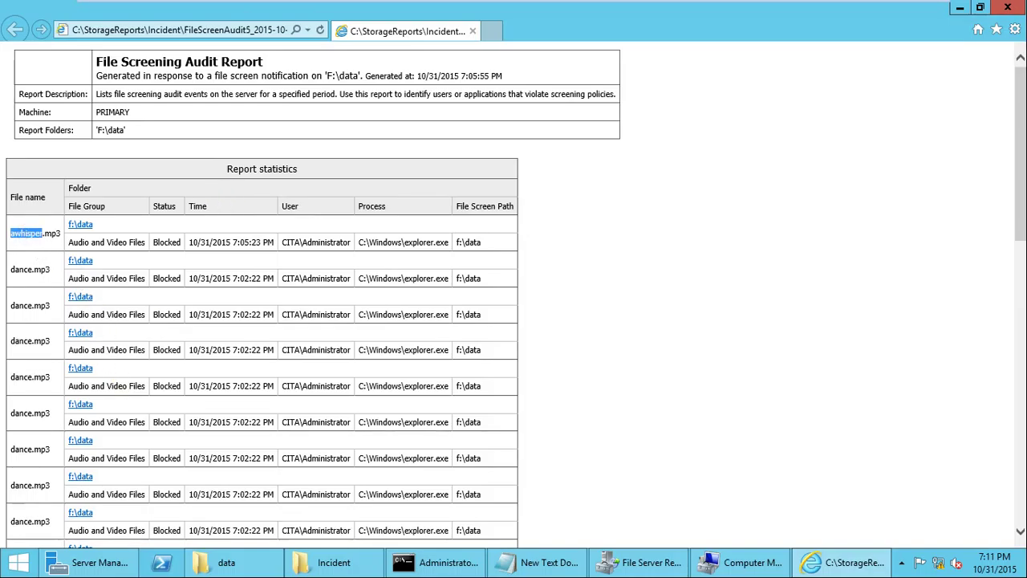
double_click(51, 238)
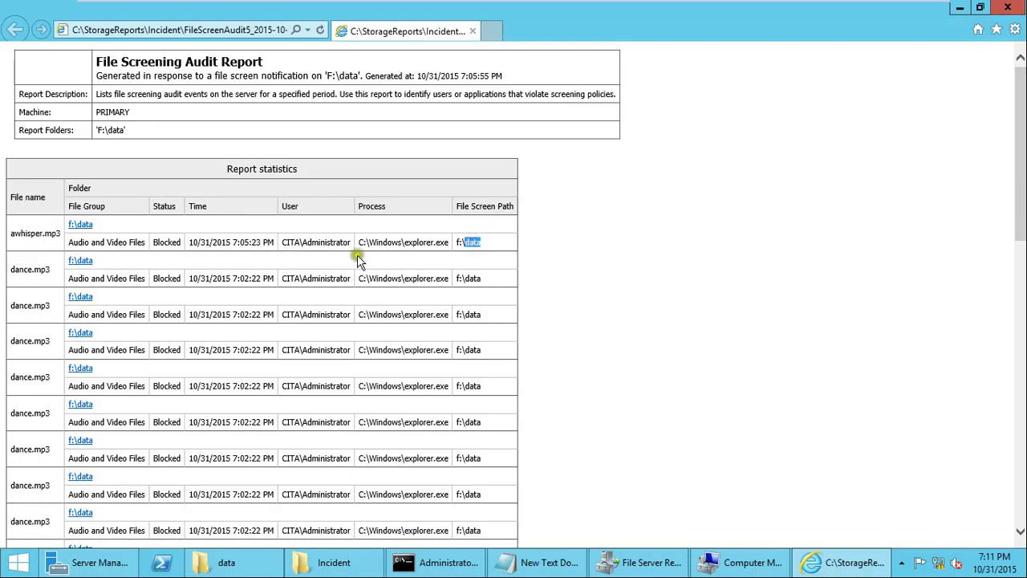
double_click(323, 242)
double_click(164, 242)
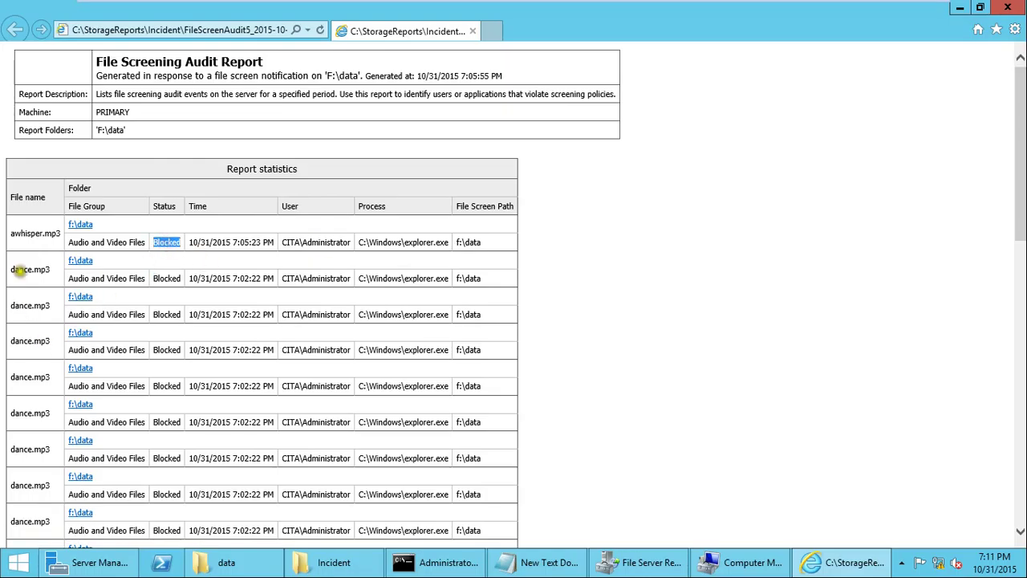
double_click(20, 270)
scroll(23, 353, "down", 5)
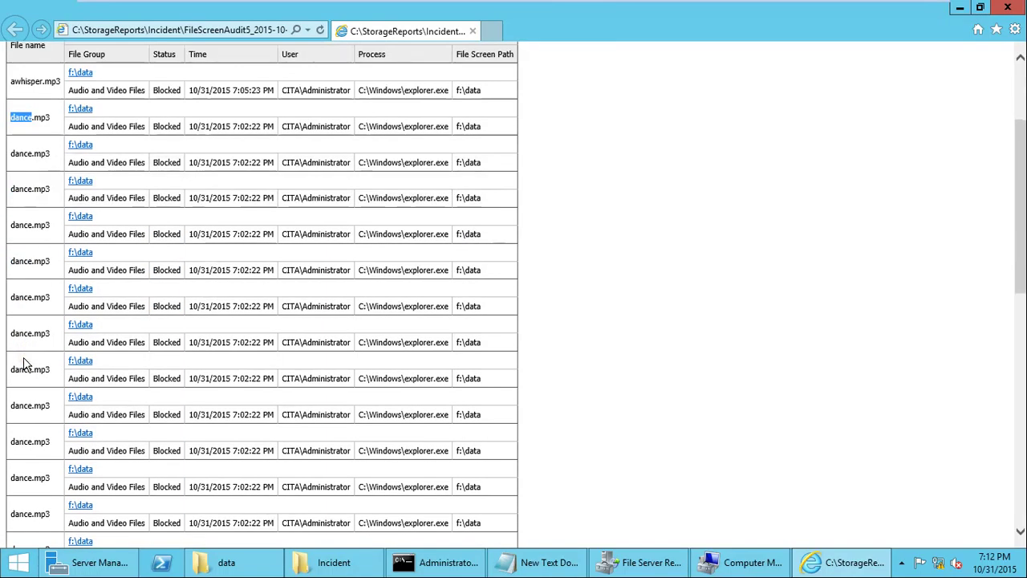
scroll(24, 363, "down", 2)
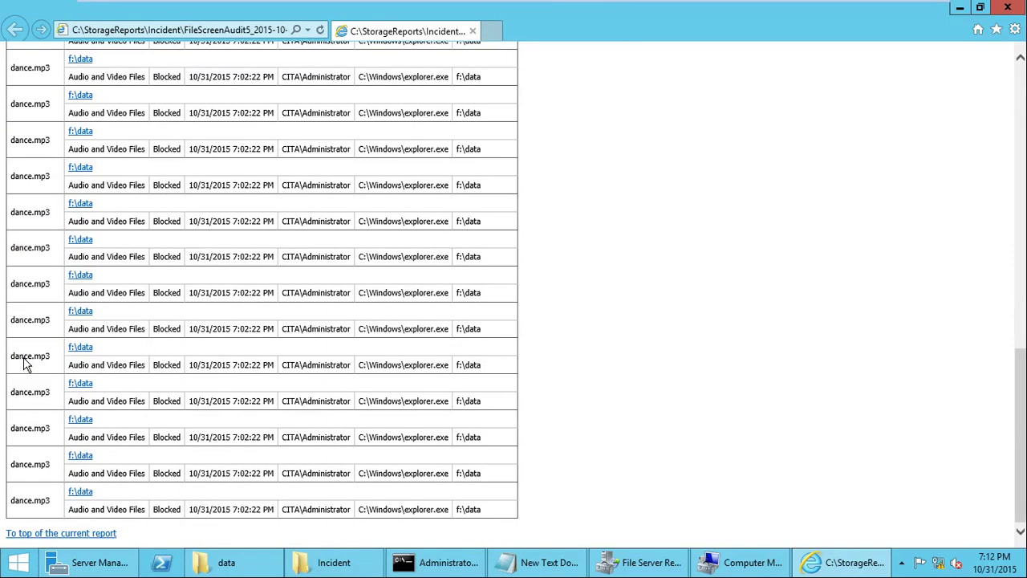
scroll(24, 363, "up", 7)
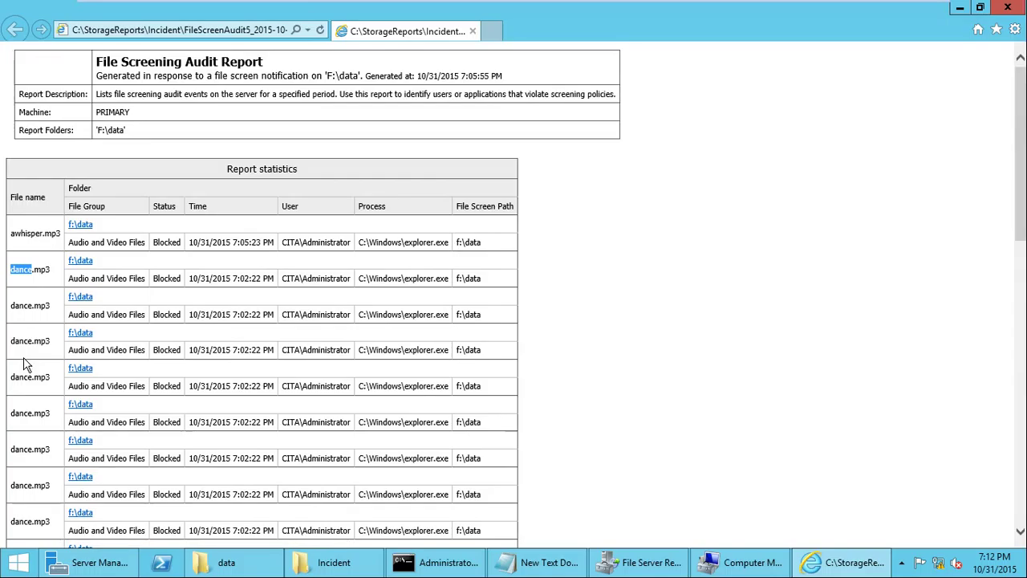
left_click(1003, 6)
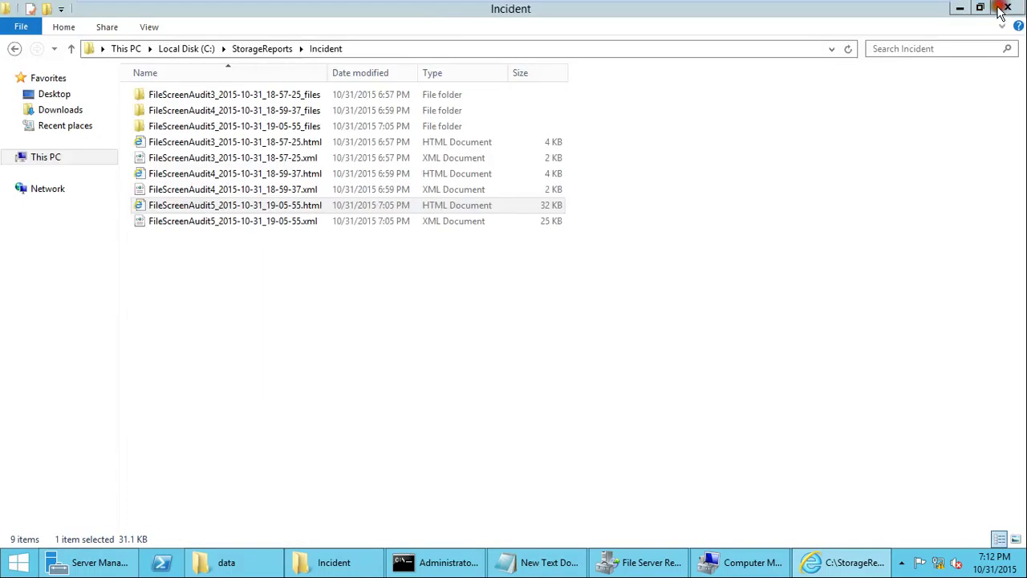
Open the earlier FileScreenAudit4 HTML report for comparison and close it.
left_click(164, 173)
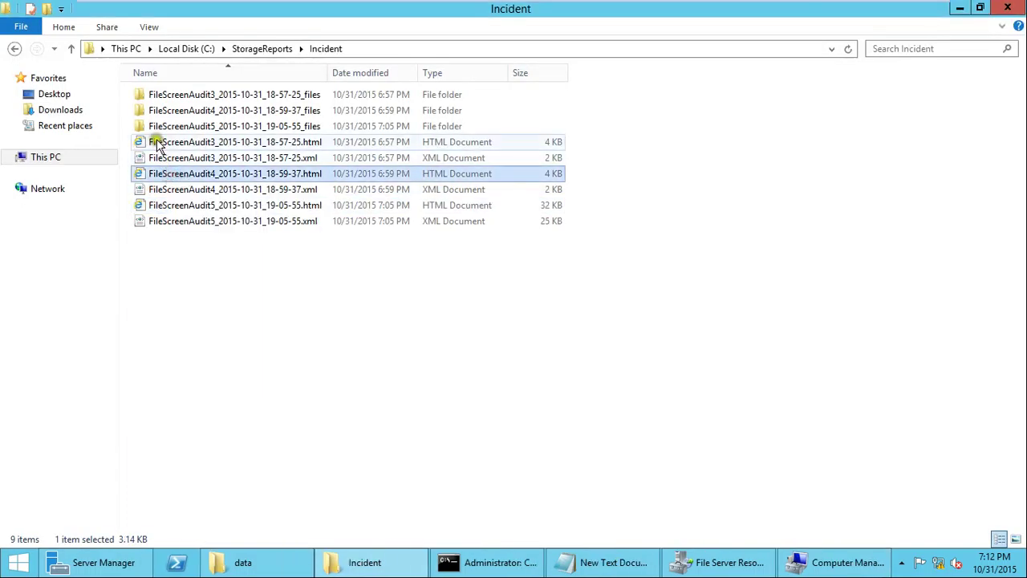
left_click(156, 142)
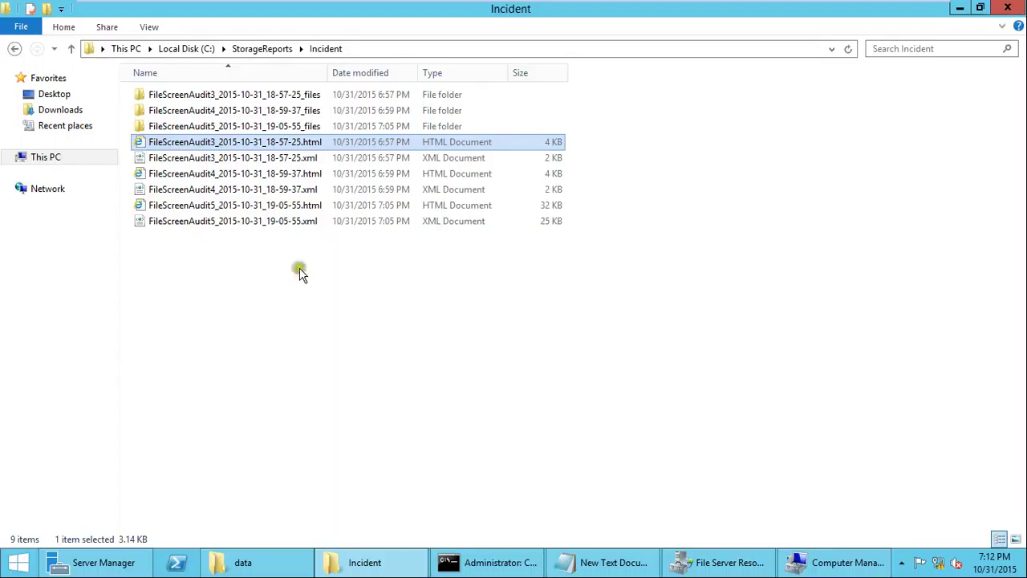
double_click(182, 175)
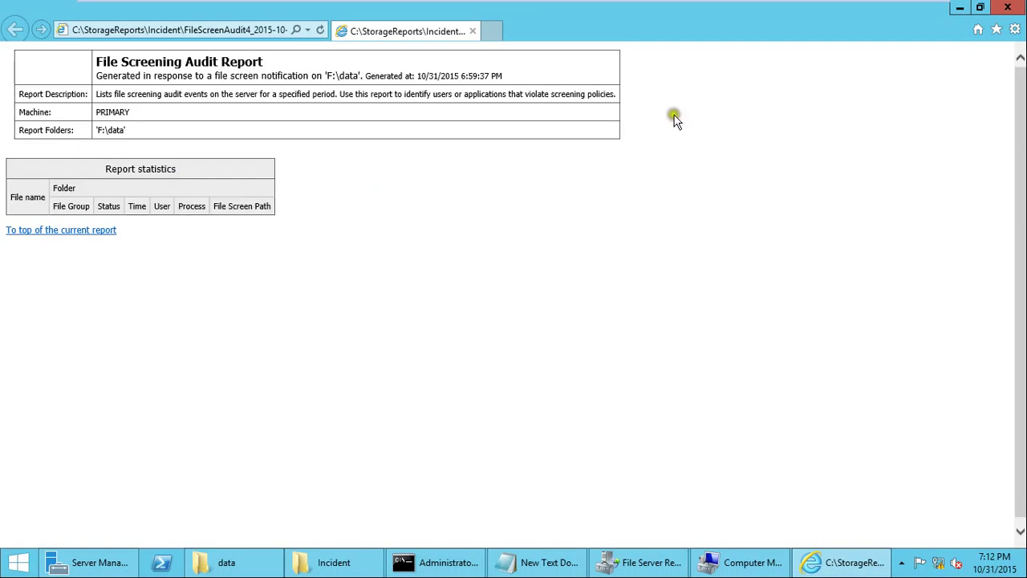
left_click(1008, 8)
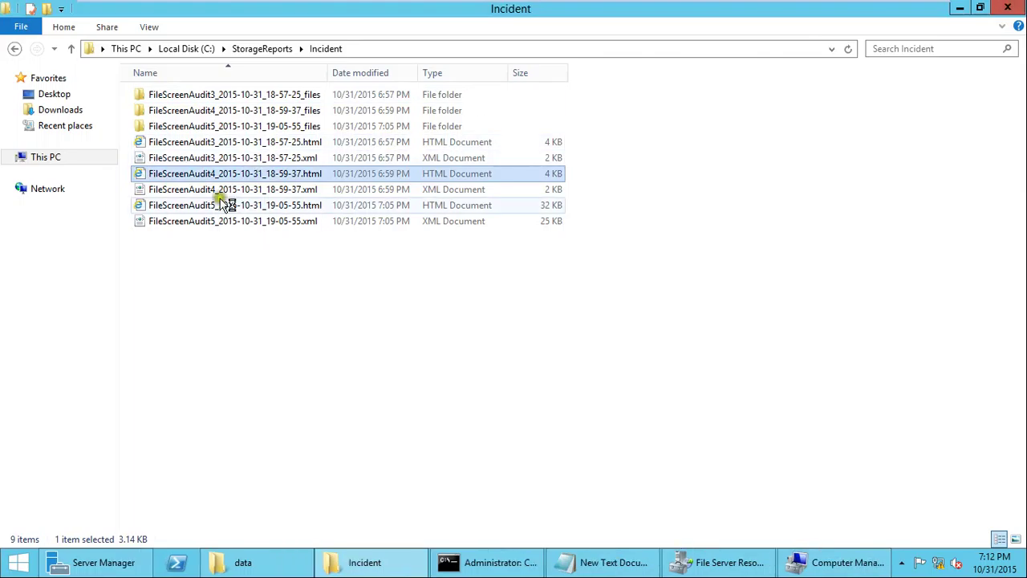
Reopen the FileScreenAudit5 HTML report to review its first entry's file name and file screen path, close it, and leave the virtual machine's full-screen mode.
double_click(192, 208)
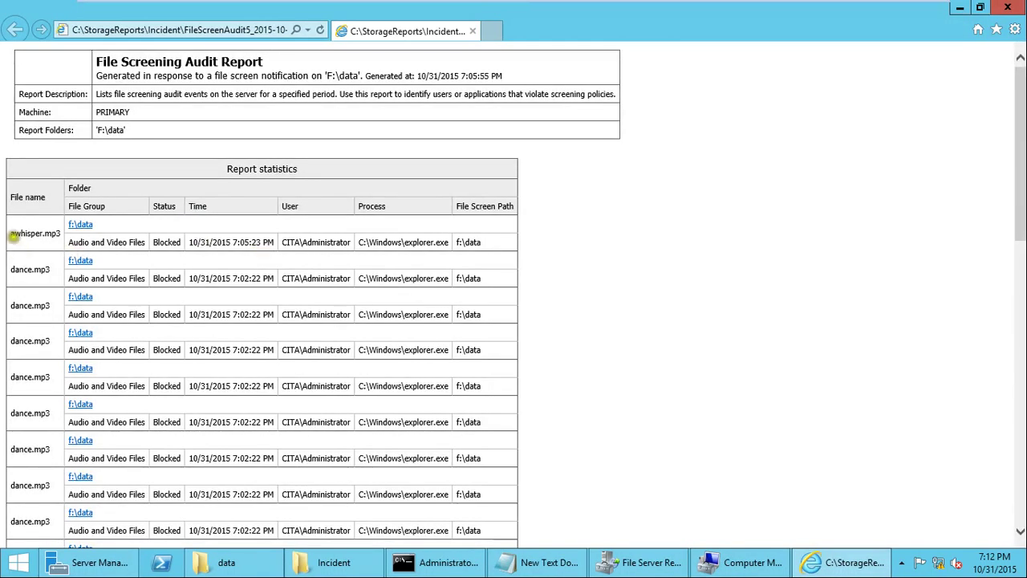
left_click_drag(12, 234, 42, 234)
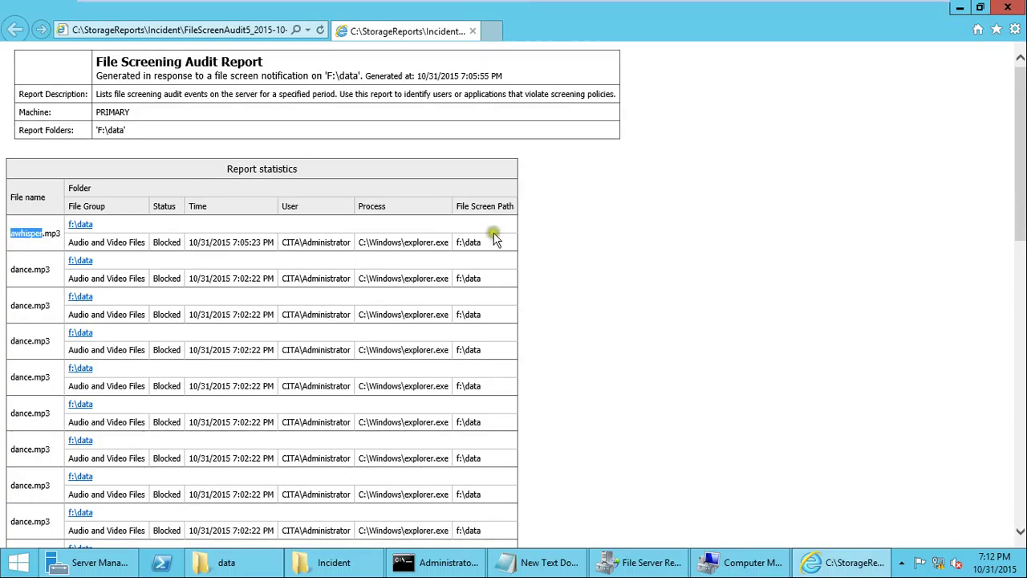
left_click_drag(464, 241, 480, 242)
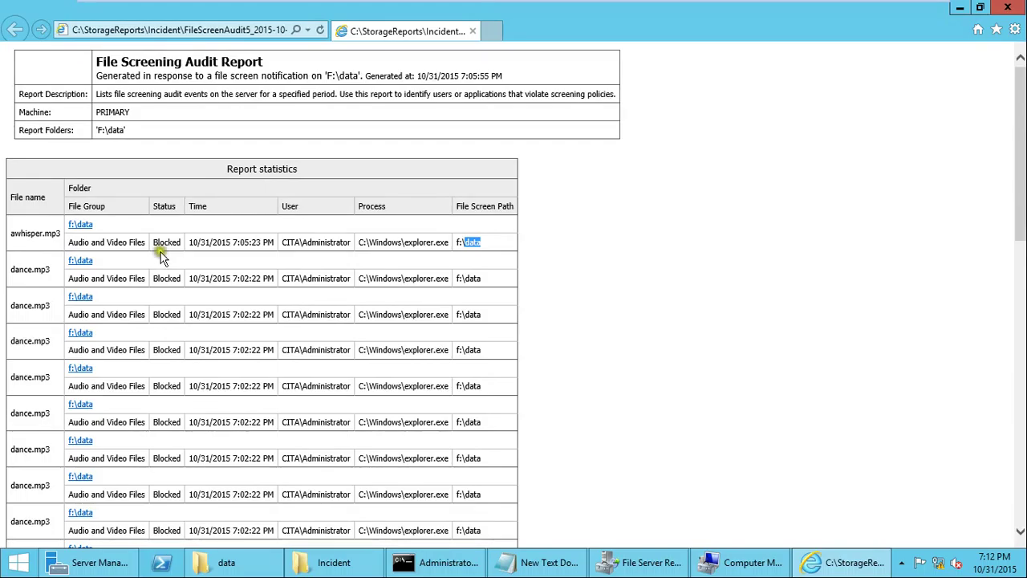
left_click(1008, 8)
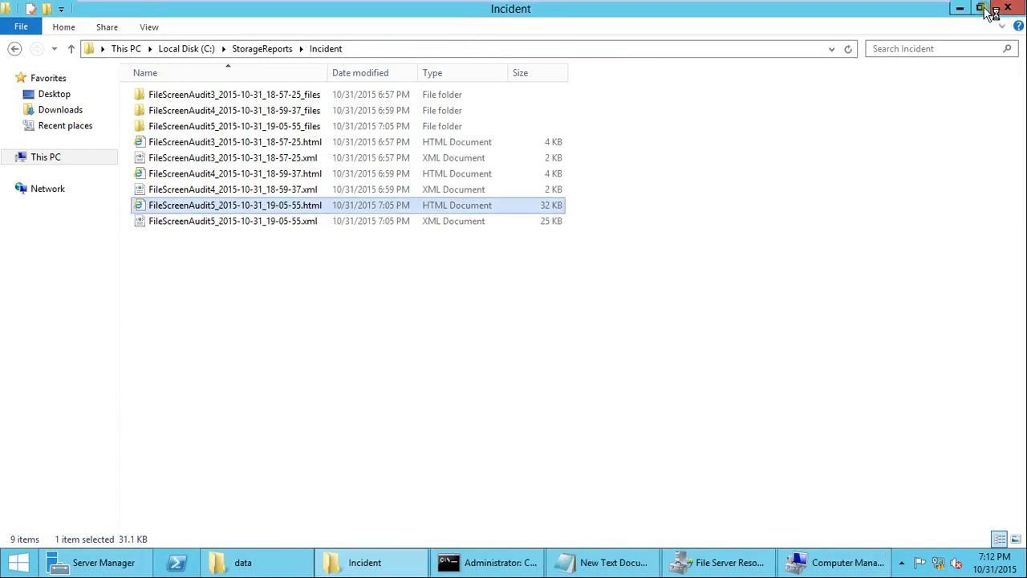
mouse_move(887, 4)
left_click(912, 16)
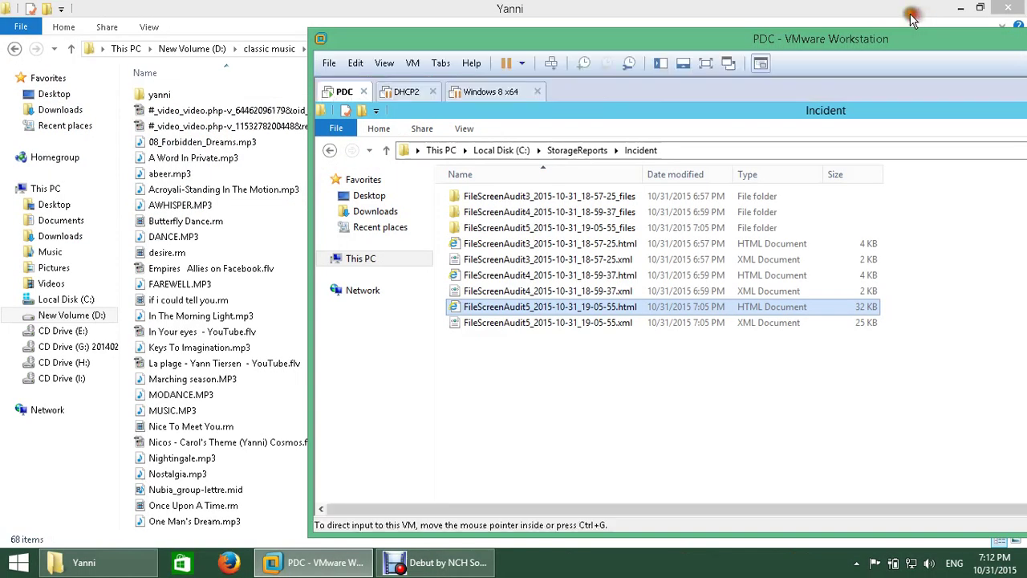